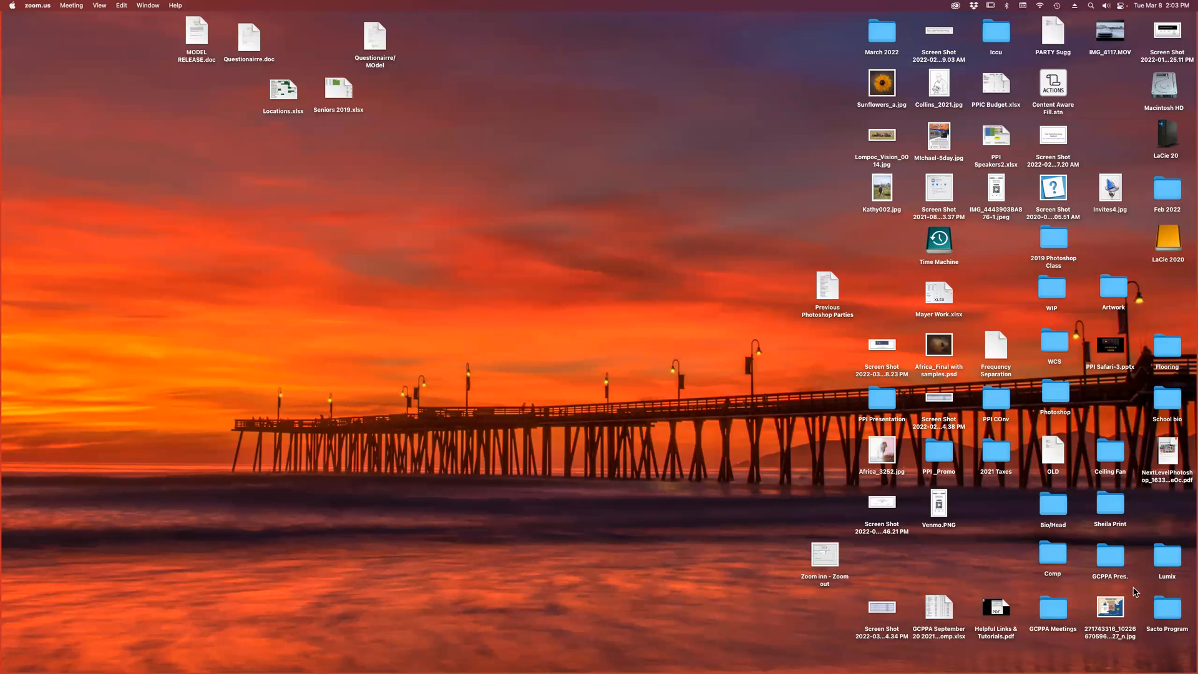
Switch to Adobe Bridge and open the lion photo Africa_2021_3496.psd from the March 8 folder in Photoshop.
mouse_move(685, 657)
click(591, 652)
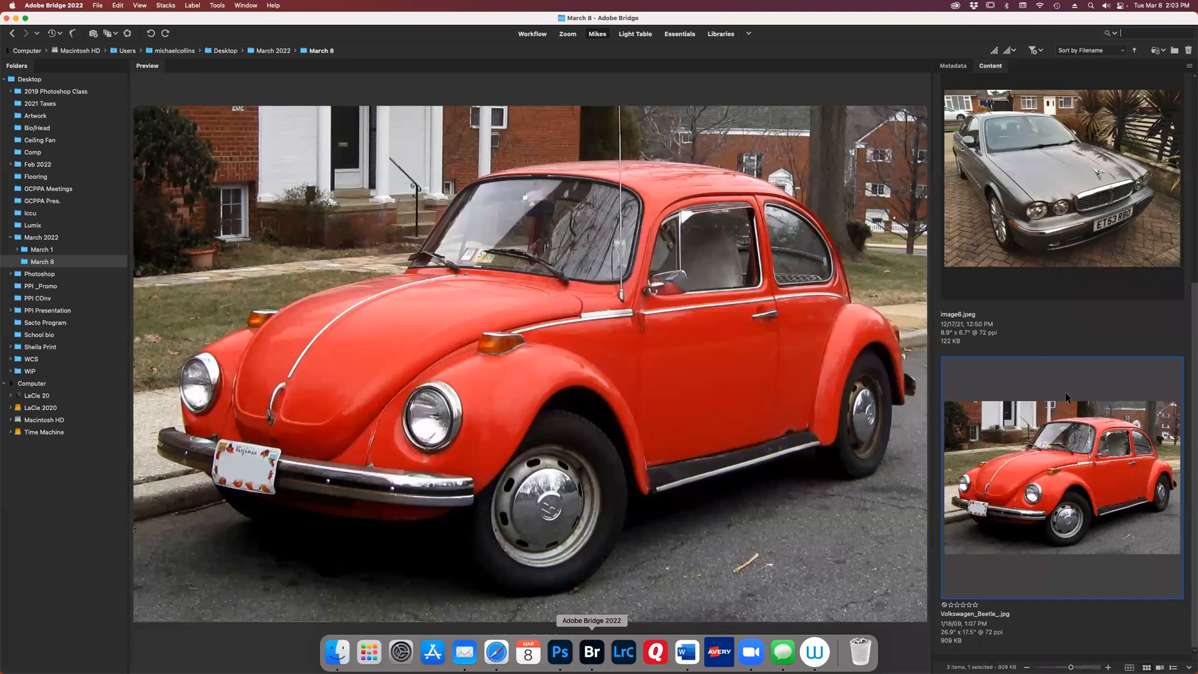
scroll(1065, 392, up, 3)
scroll(1065, 392, down, 3)
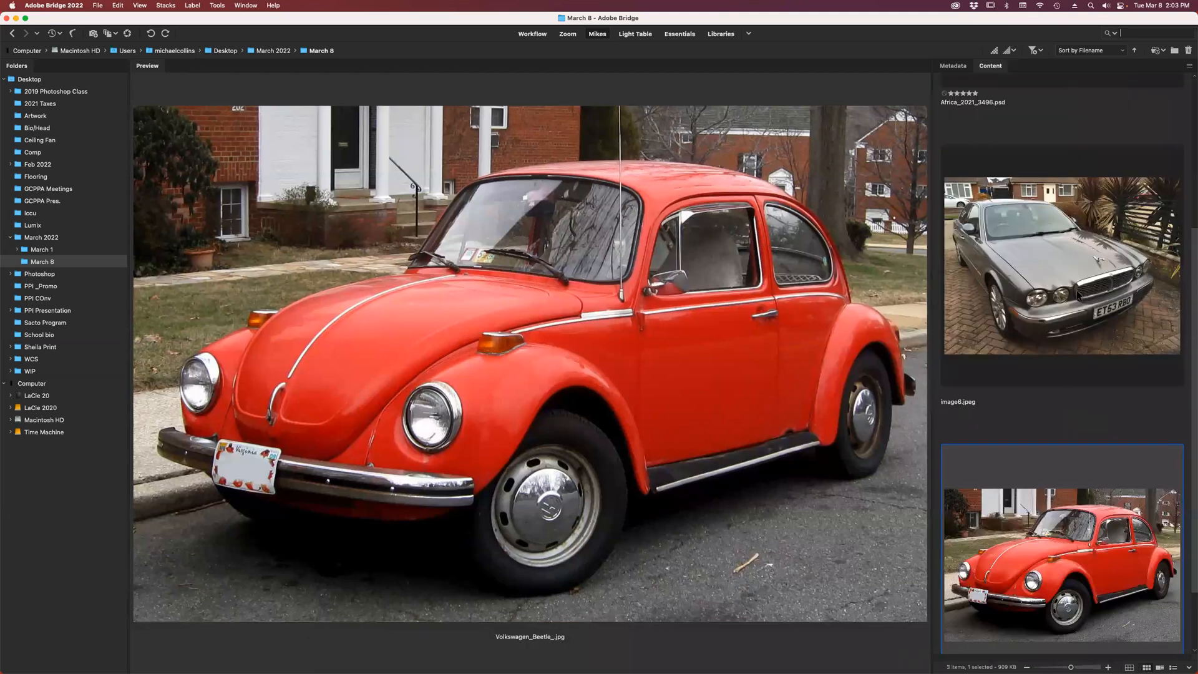
scroll(1066, 392, up, 3)
click(1079, 249)
double_click(1081, 254)
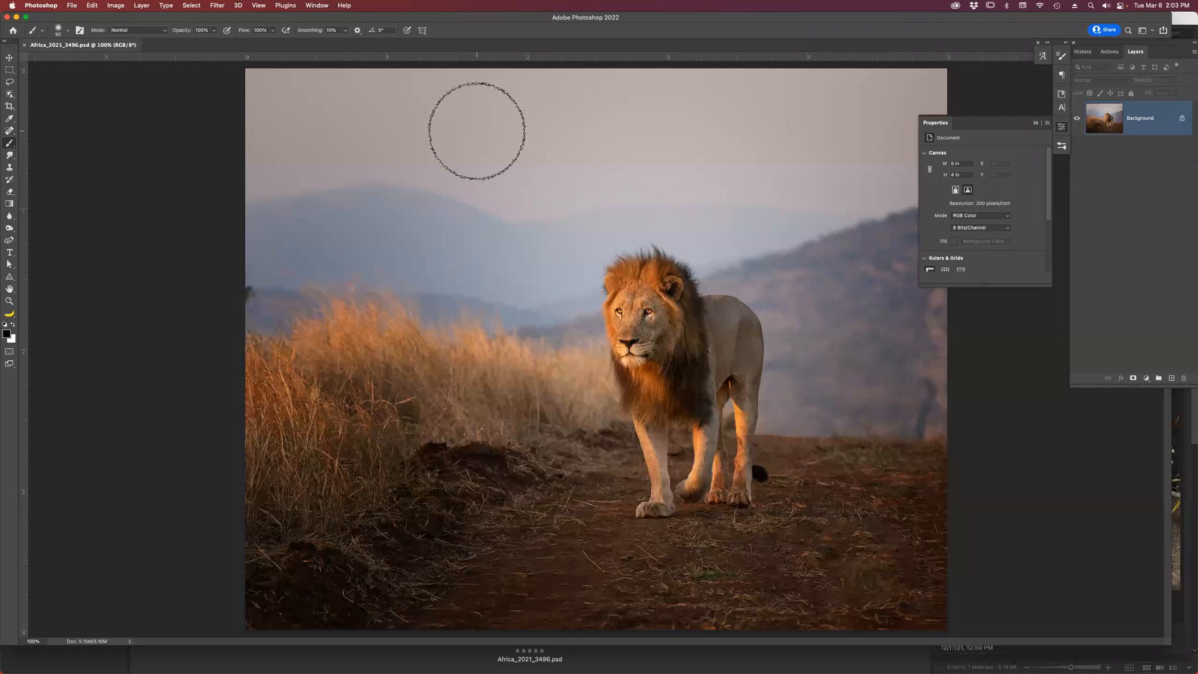
Crop the photo to a 20 x 20 in square framed tighter around the lion.
key(c)
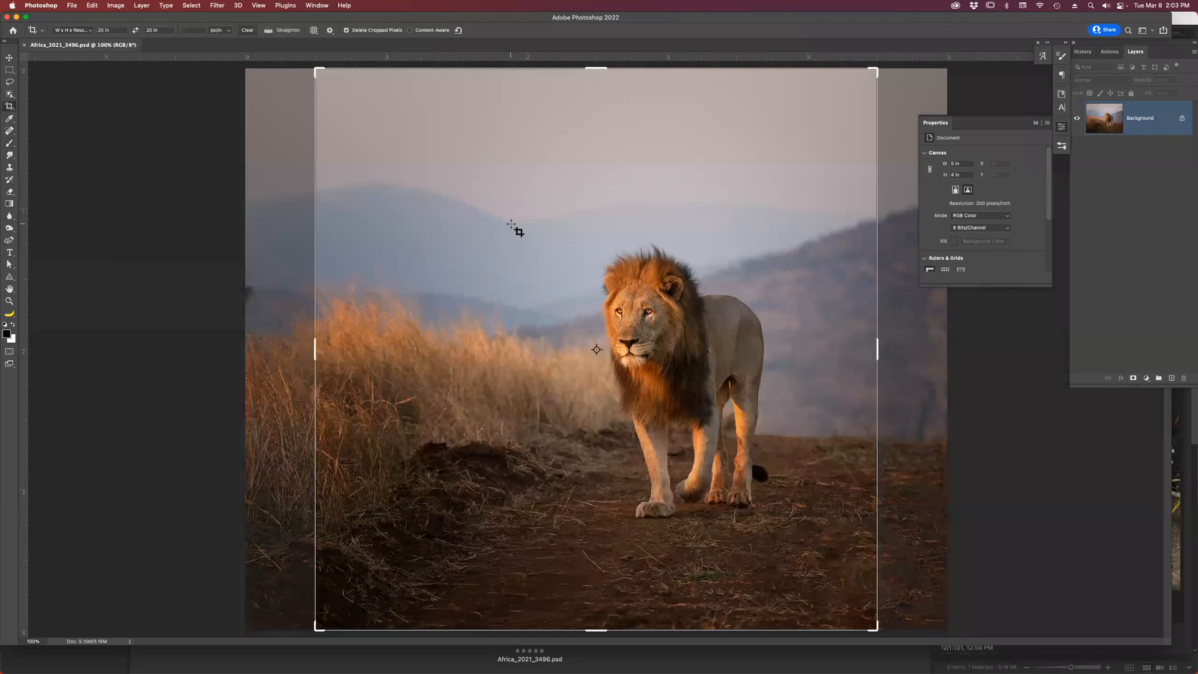
drag(332, 83, 363, 101)
drag(466, 186, 413, 235)
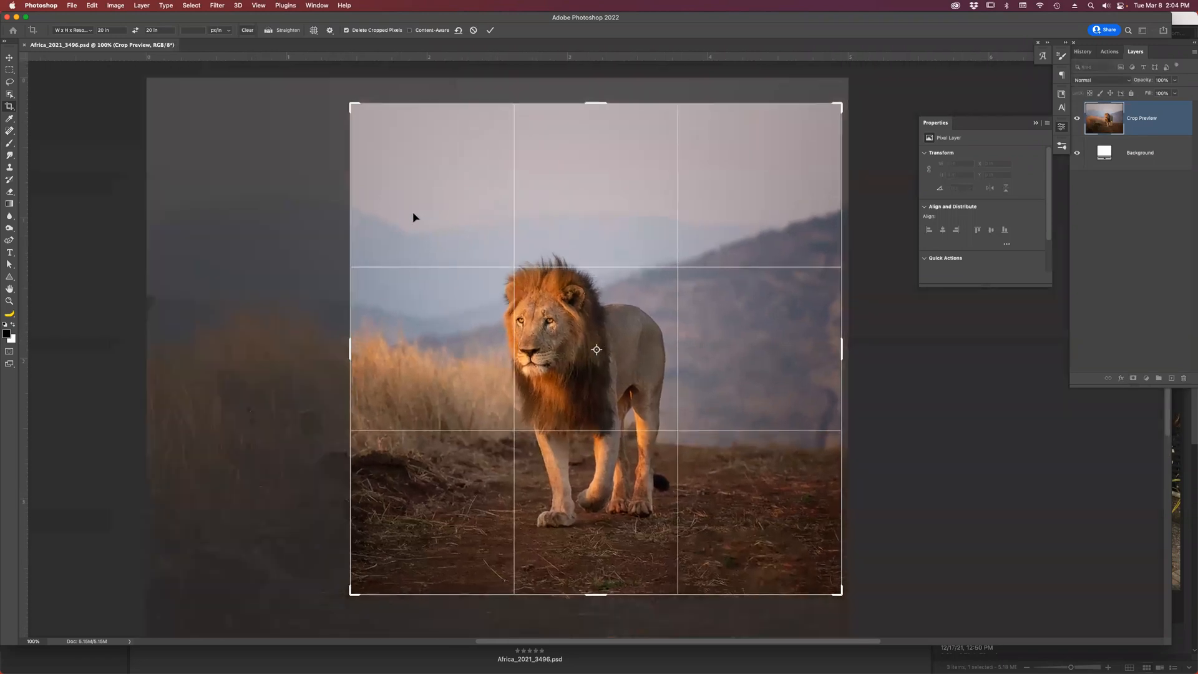
key(Return)
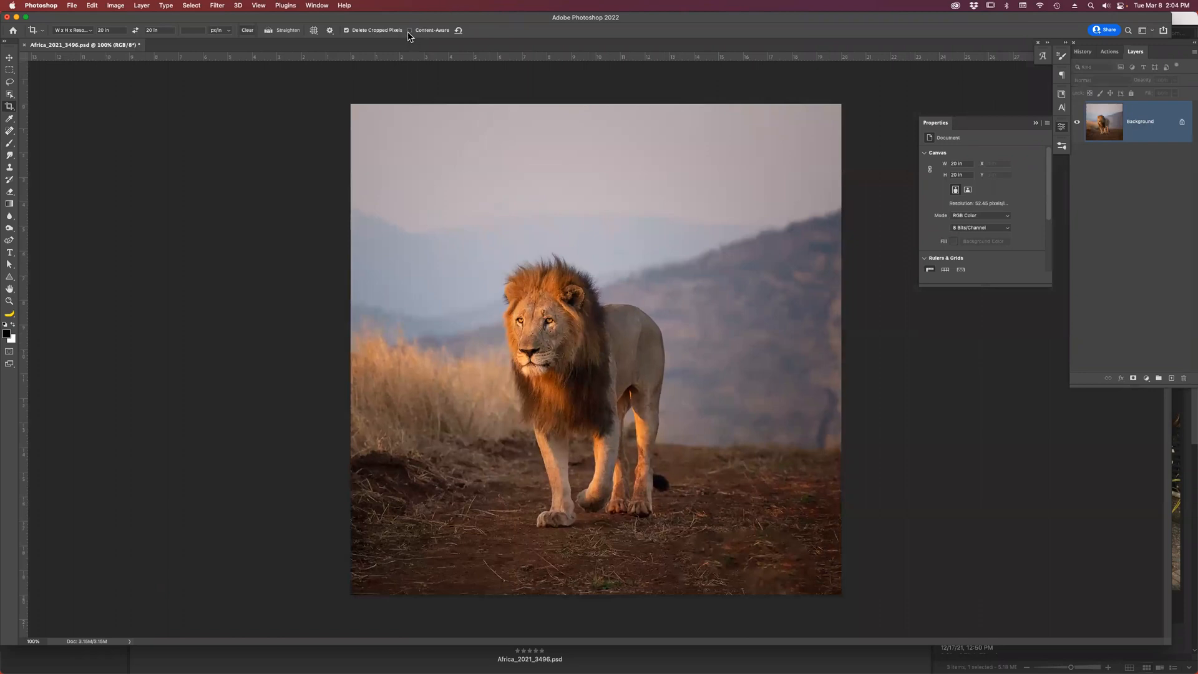
Select the lion with the Object Selection tool and apply Refine Hair in Select and Mask.
key(w)
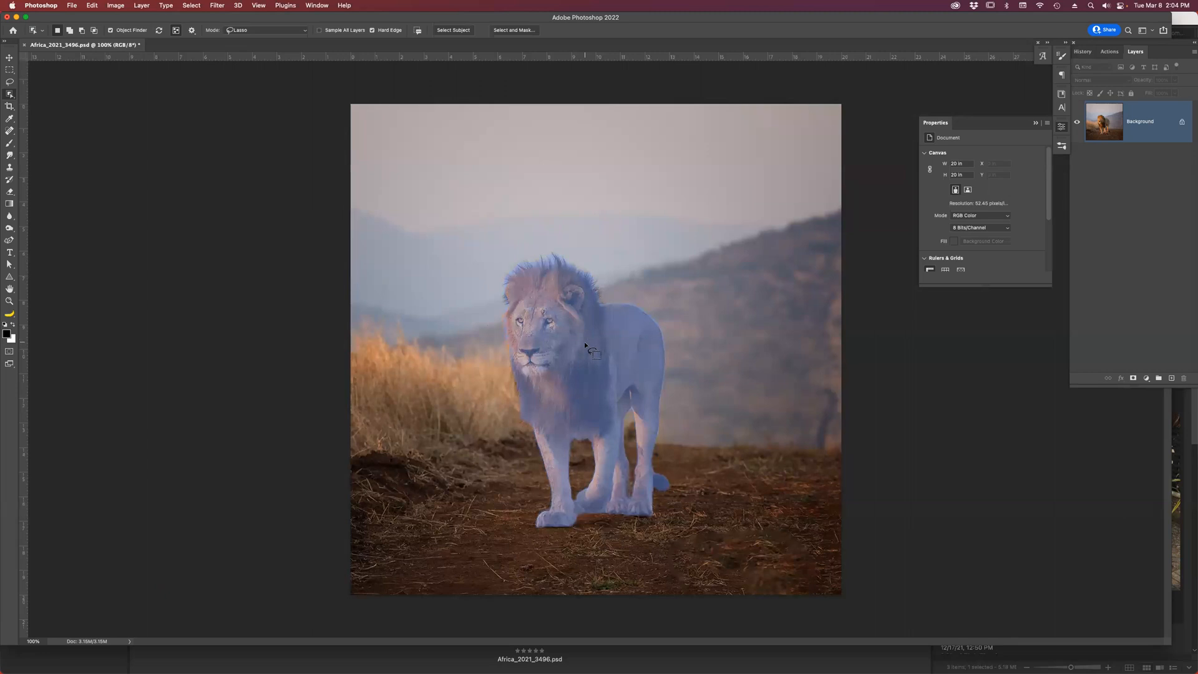
click(584, 343)
click(510, 31)
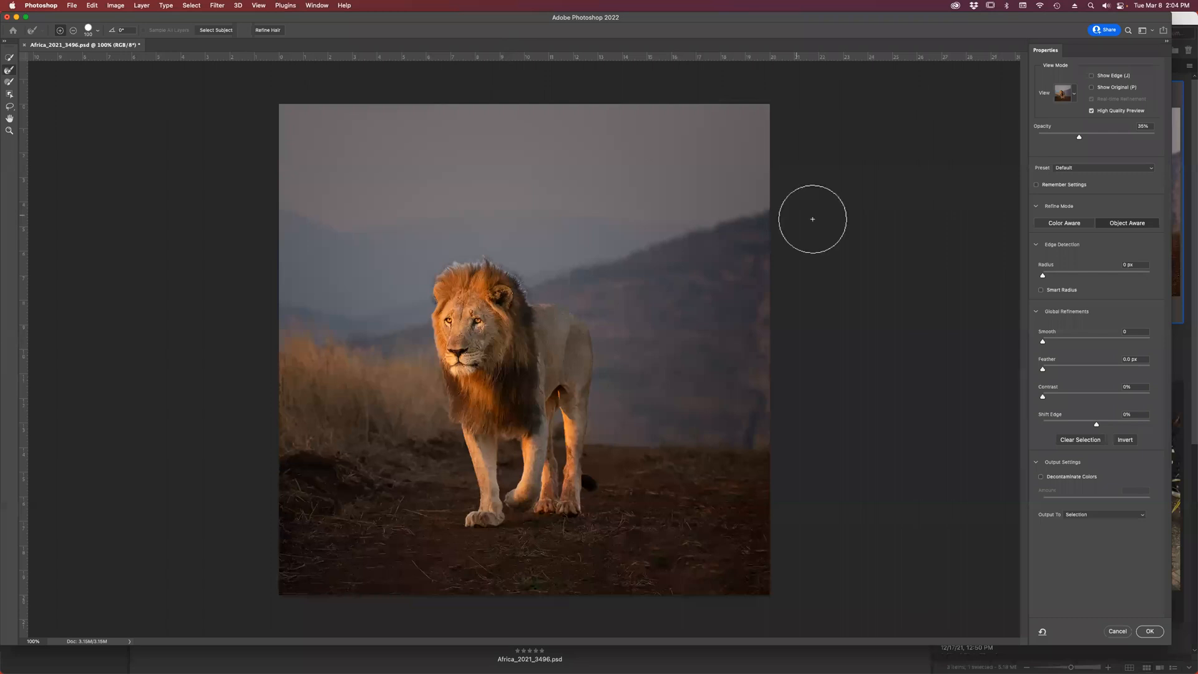
click(268, 31)
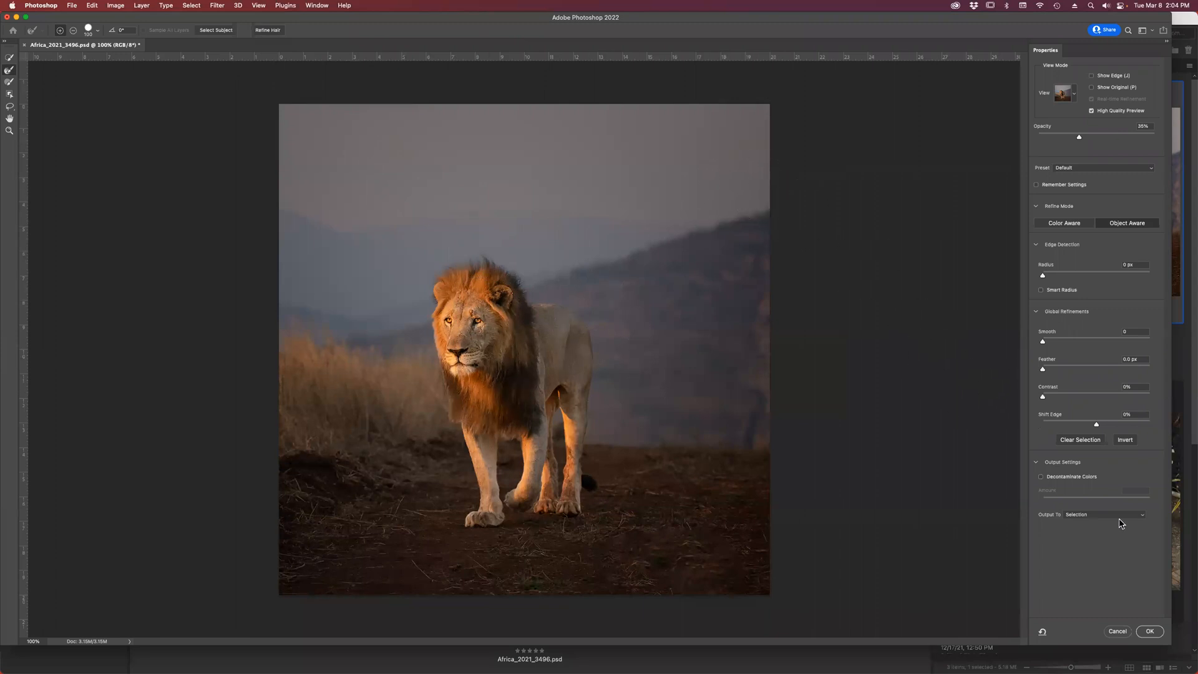
Output the refined lion selection as a New Layer with Layer Mask.
click(1138, 520)
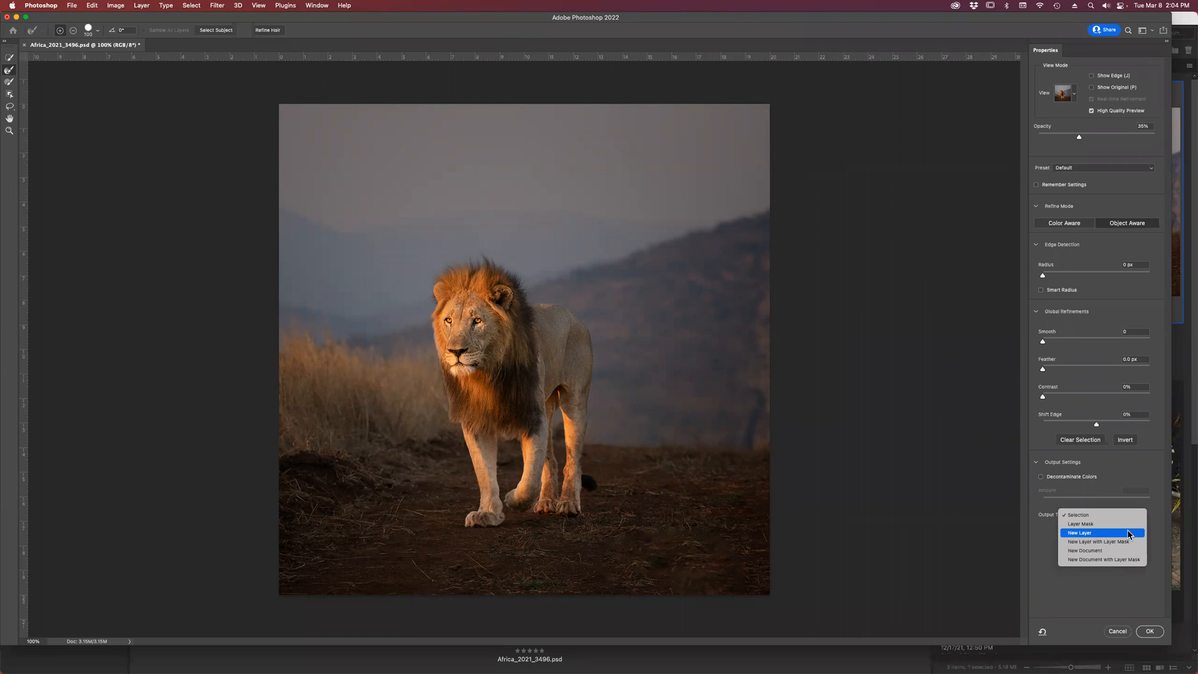
click(1130, 542)
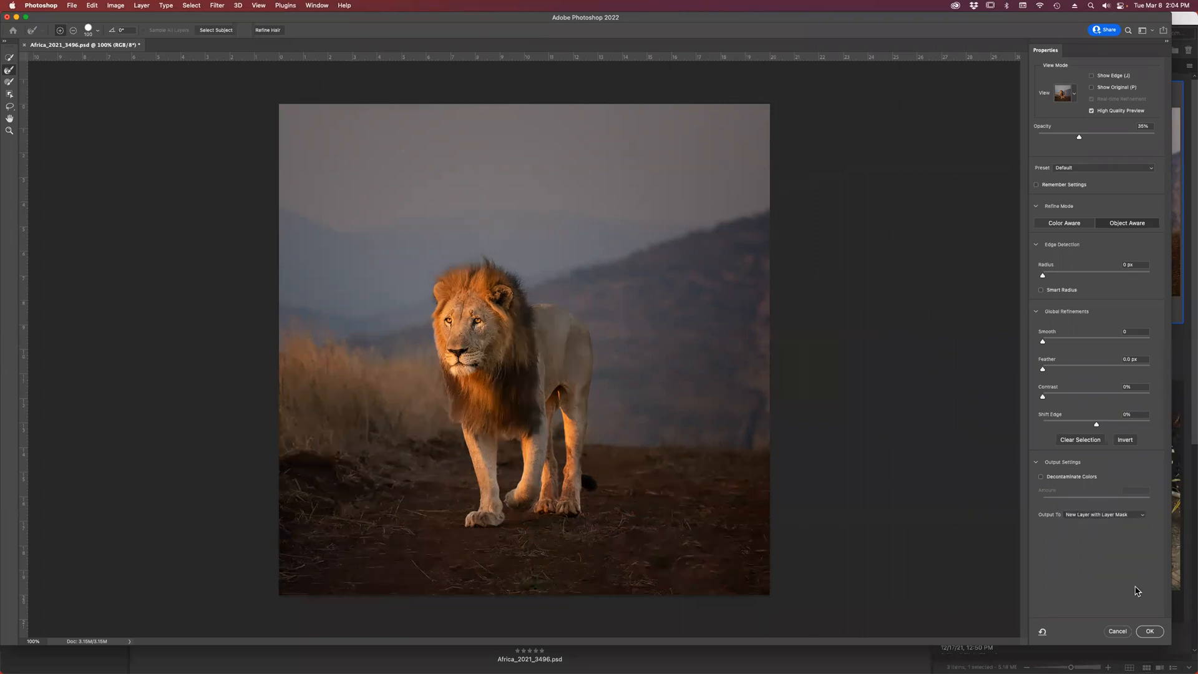
click(1148, 632)
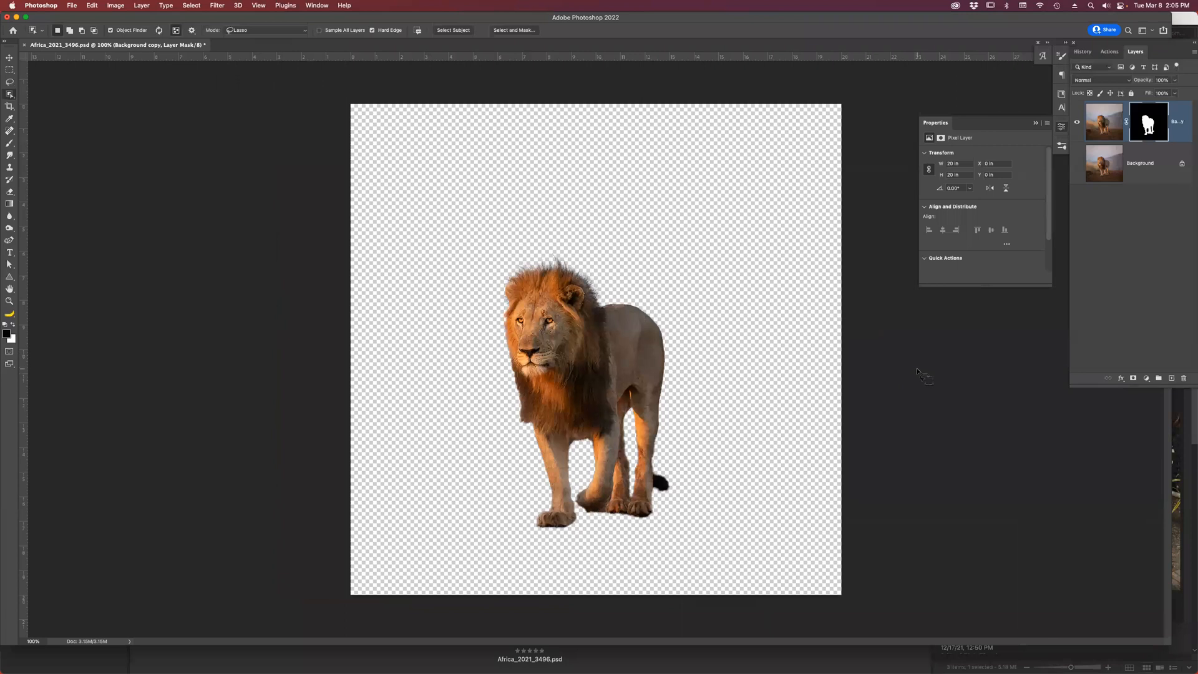
Paint white on the lion's layer mask with a small brush to restore the fur behind the ears.
key(z)
drag(469, 221, 601, 320)
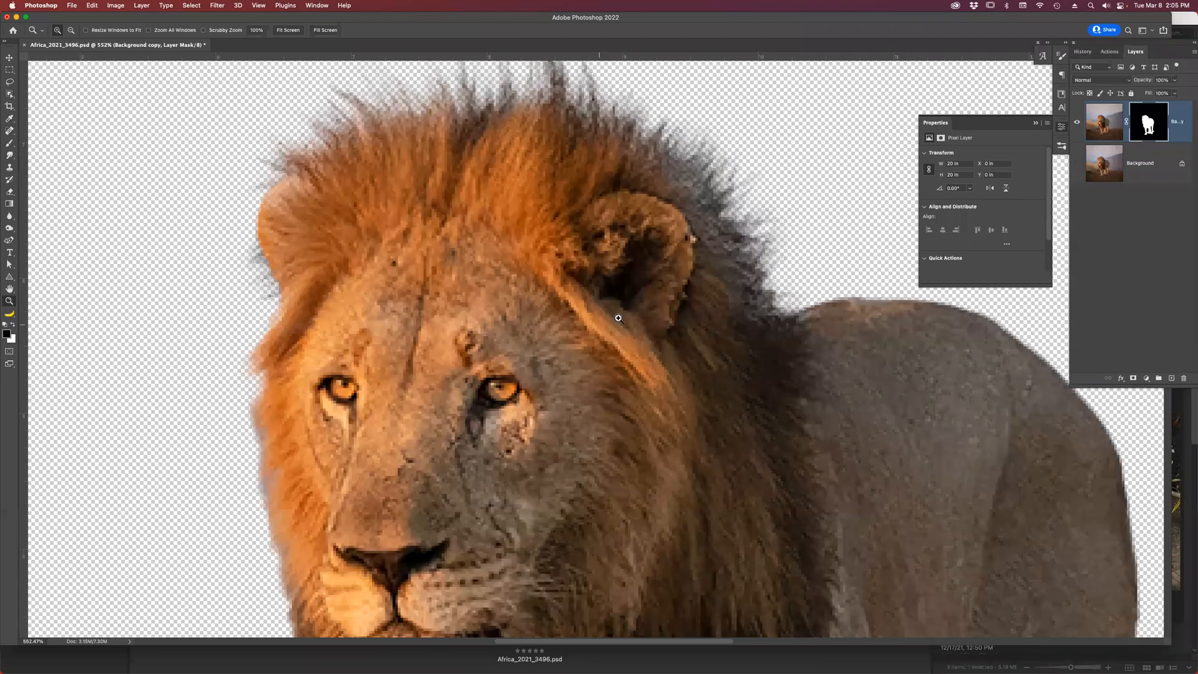
scroll(614, 324, up, 4)
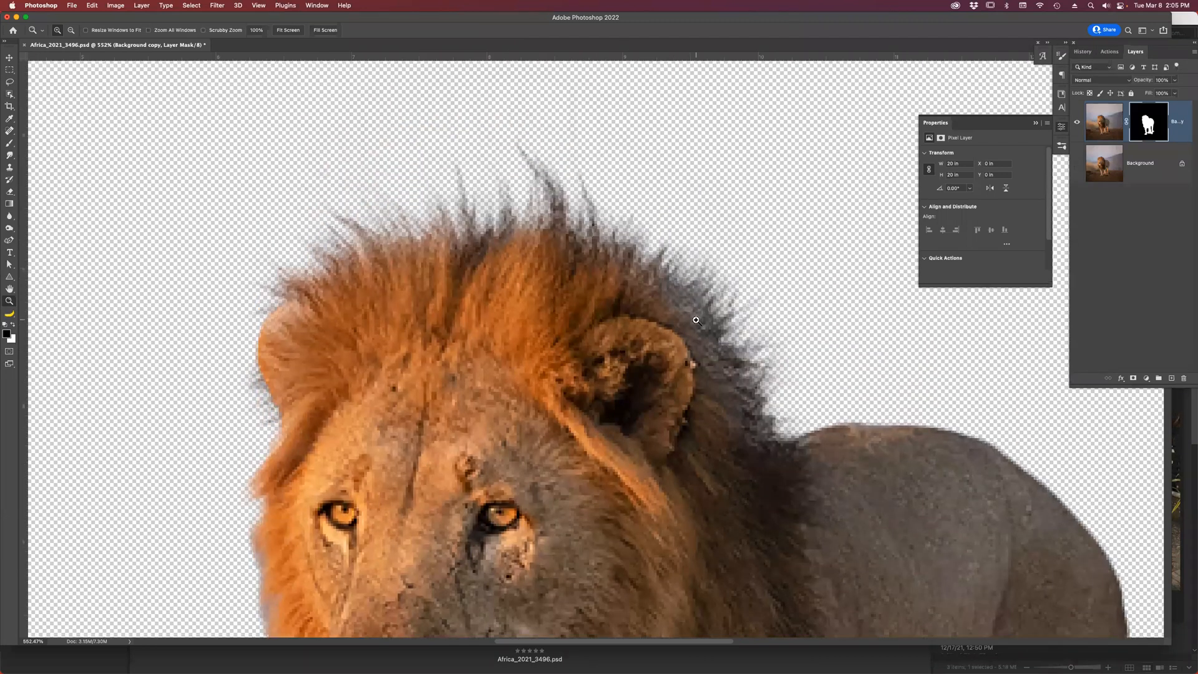
key(b)
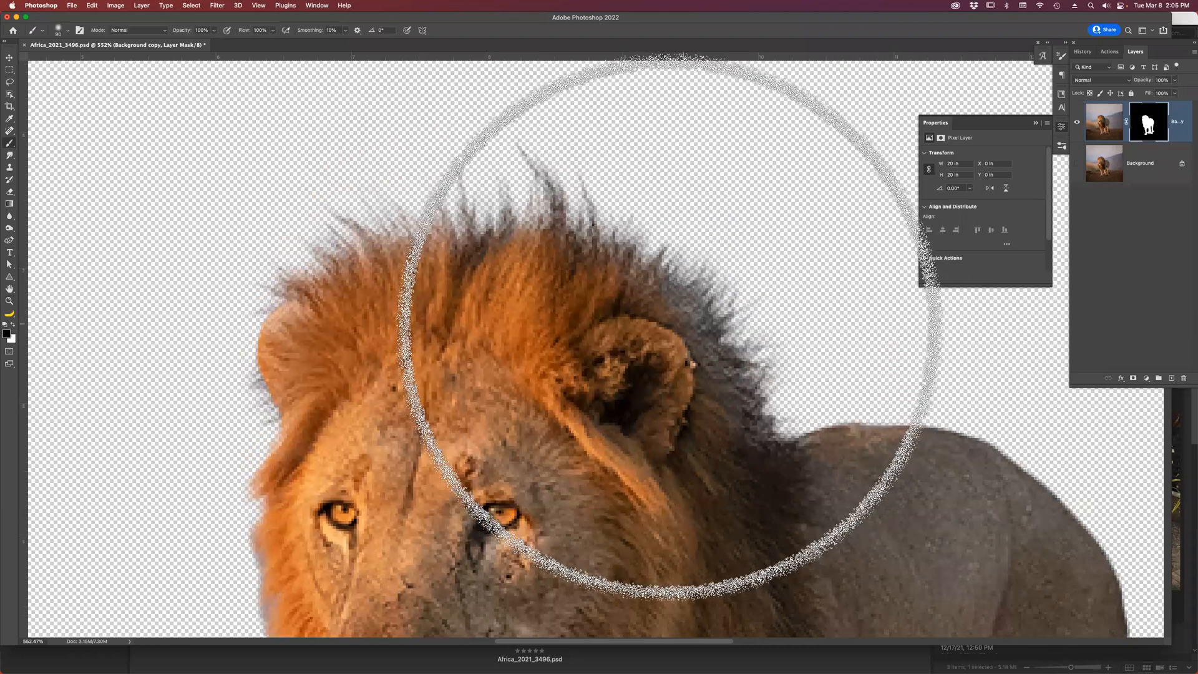
key(bracketleft)
key(bracketleft)
key(bracketleft)
key(bracketleft)
key(bracketleft)
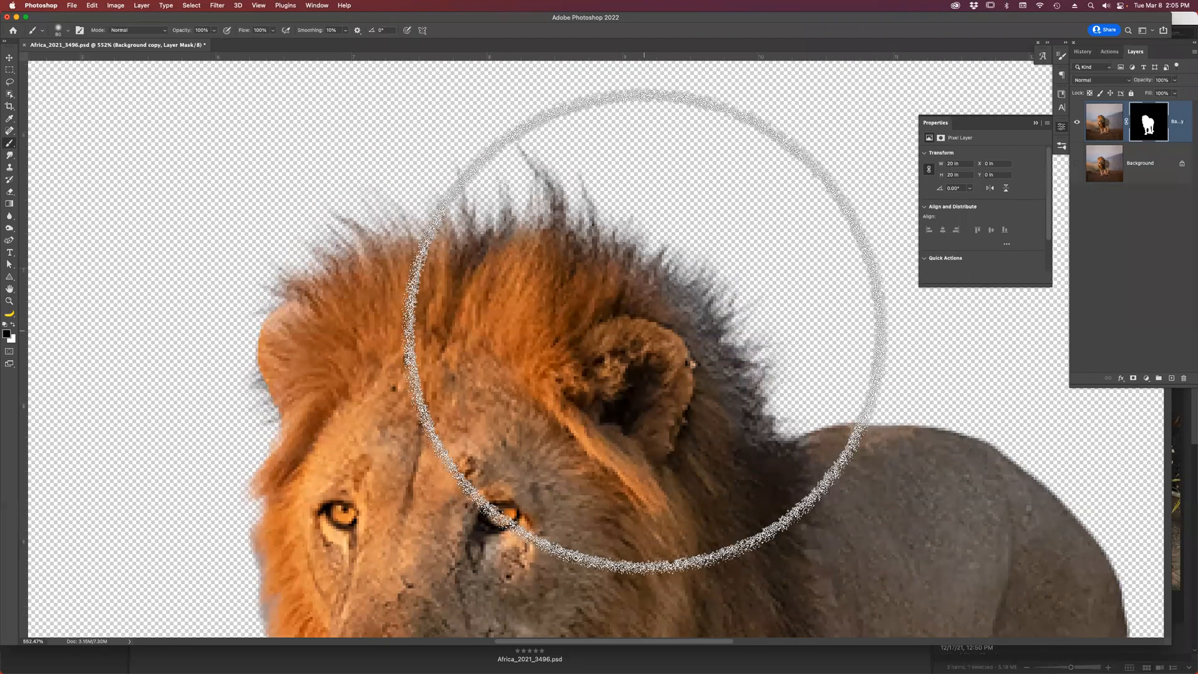
key(bracketleft)
key(bracketleft)
key(bracketleft)
key(bracketleft)
key(bracketleft)
key(bracketleft)
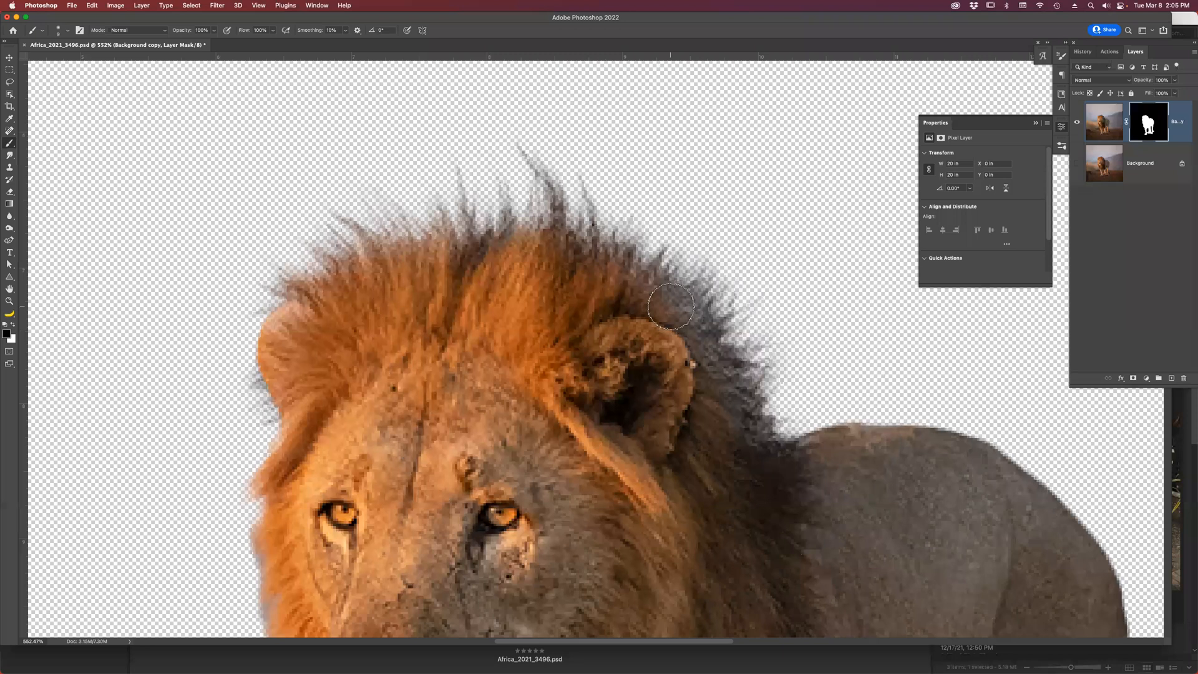
drag(655, 292, 693, 330)
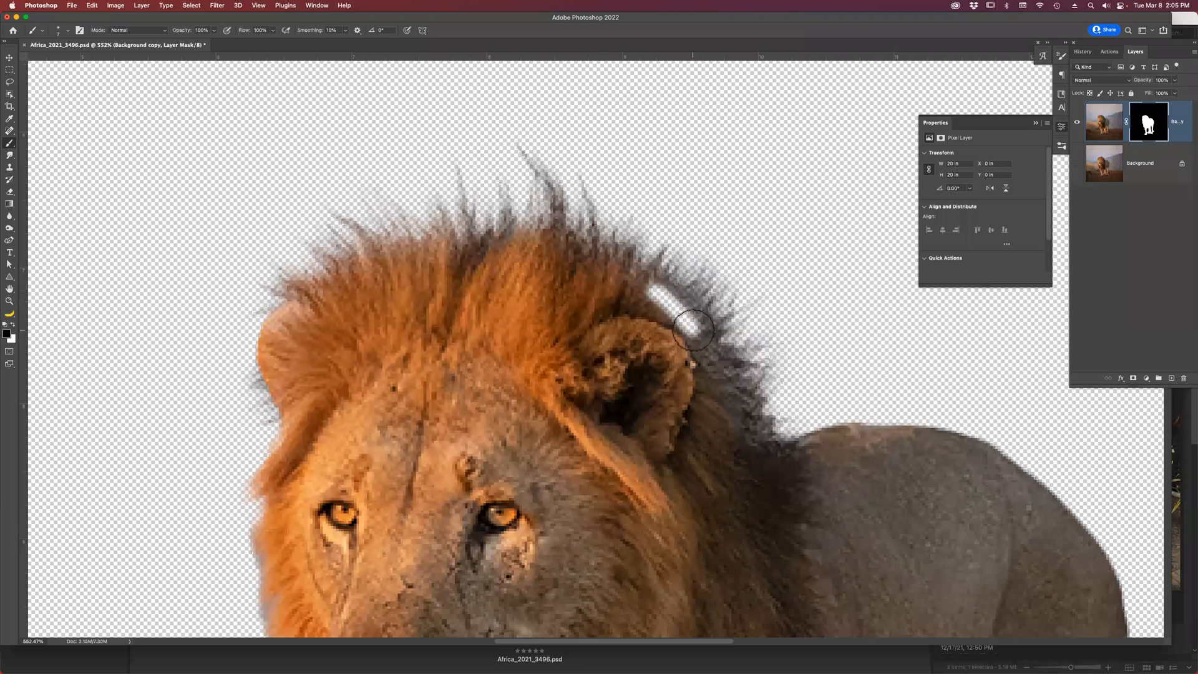
key(super+z)
key(x)
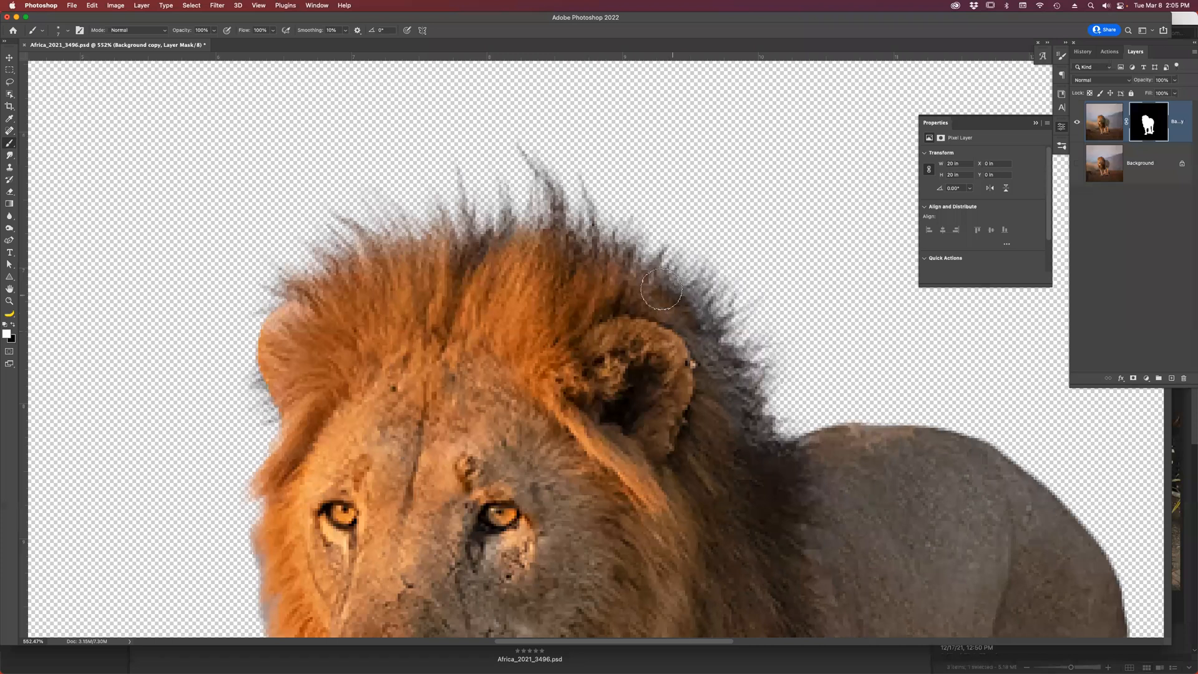
mouse_move(707, 354)
mouse_down()
mouse_move(711, 380)
mouse_move(707, 337)
mouse_move(744, 416)
mouse_up()
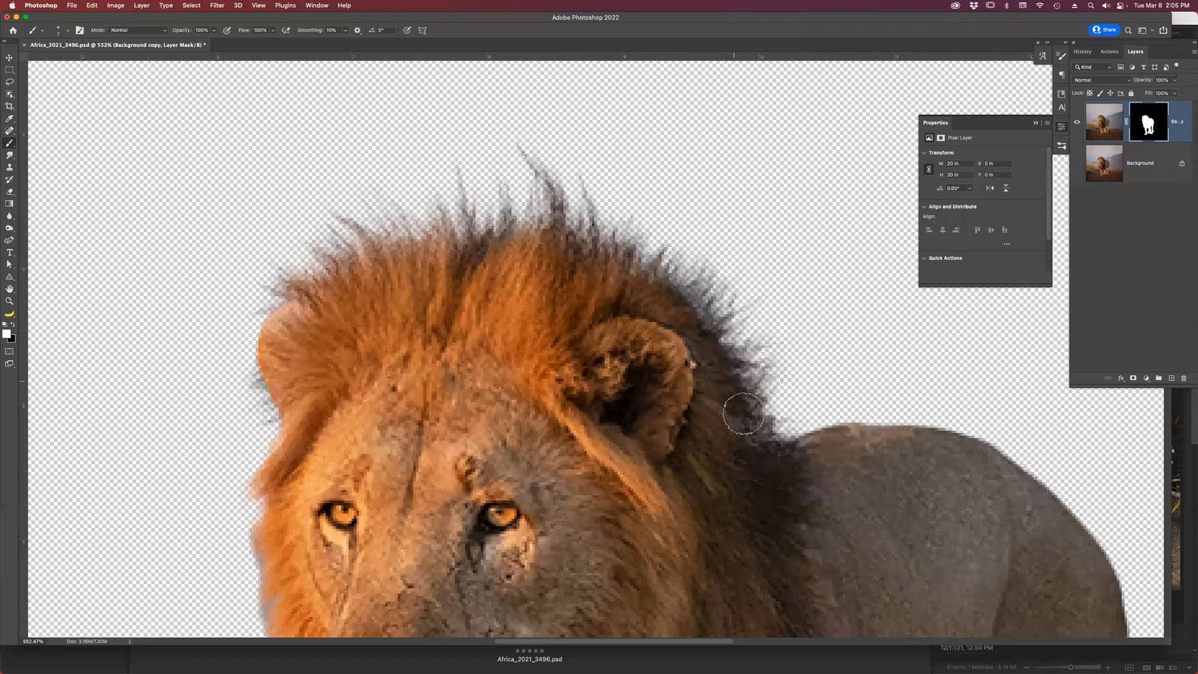
mouse_move(295, 321)
mouse_down()
mouse_move(274, 326)
mouse_move(301, 307)
mouse_move(286, 321)
mouse_move(309, 319)
mouse_up()
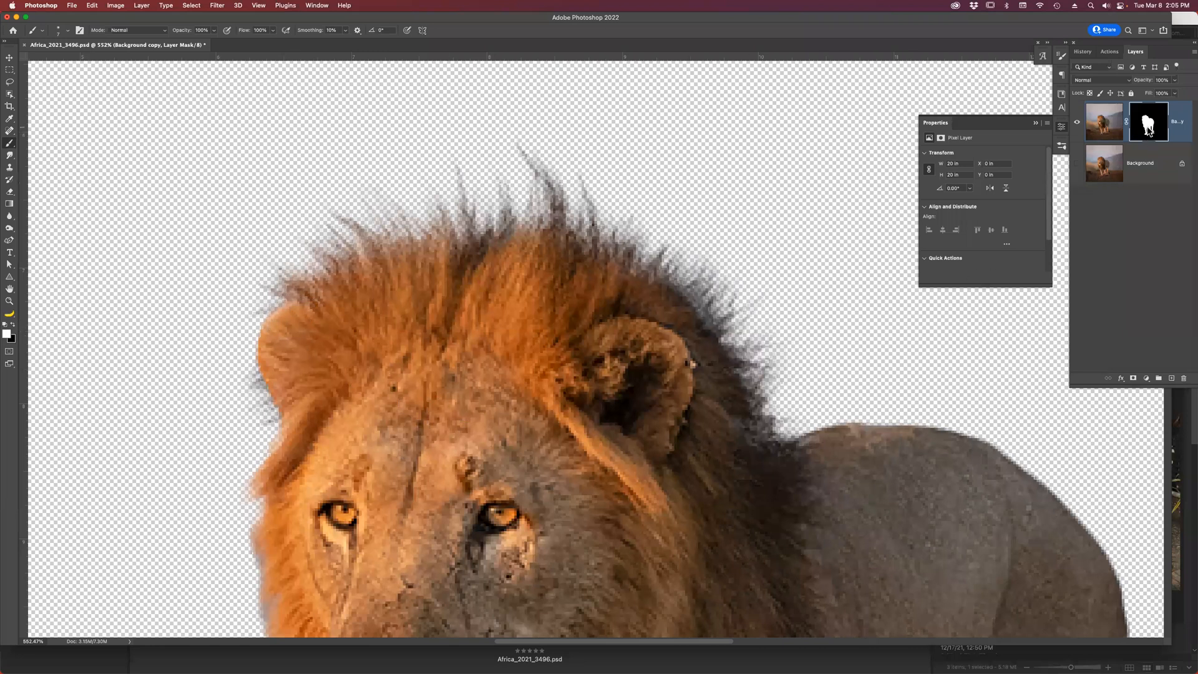
Apply the layer mask permanently to the lion layer and collapse the Properties panel.
right_click(1148, 130)
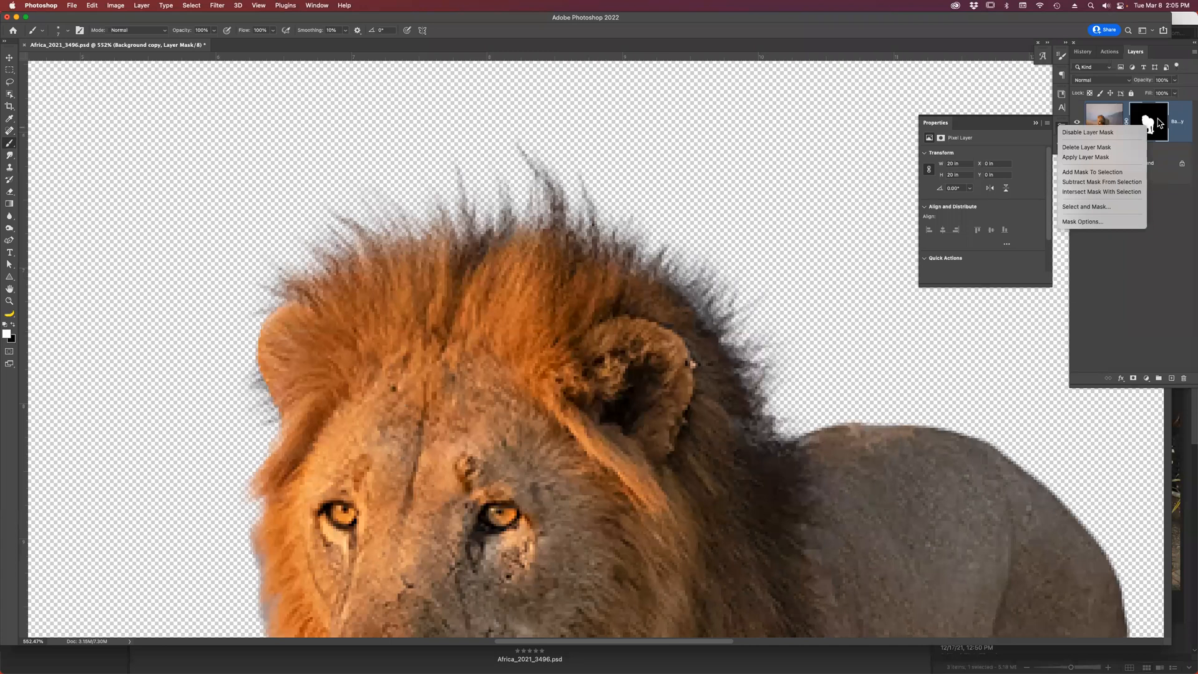
click(1111, 157)
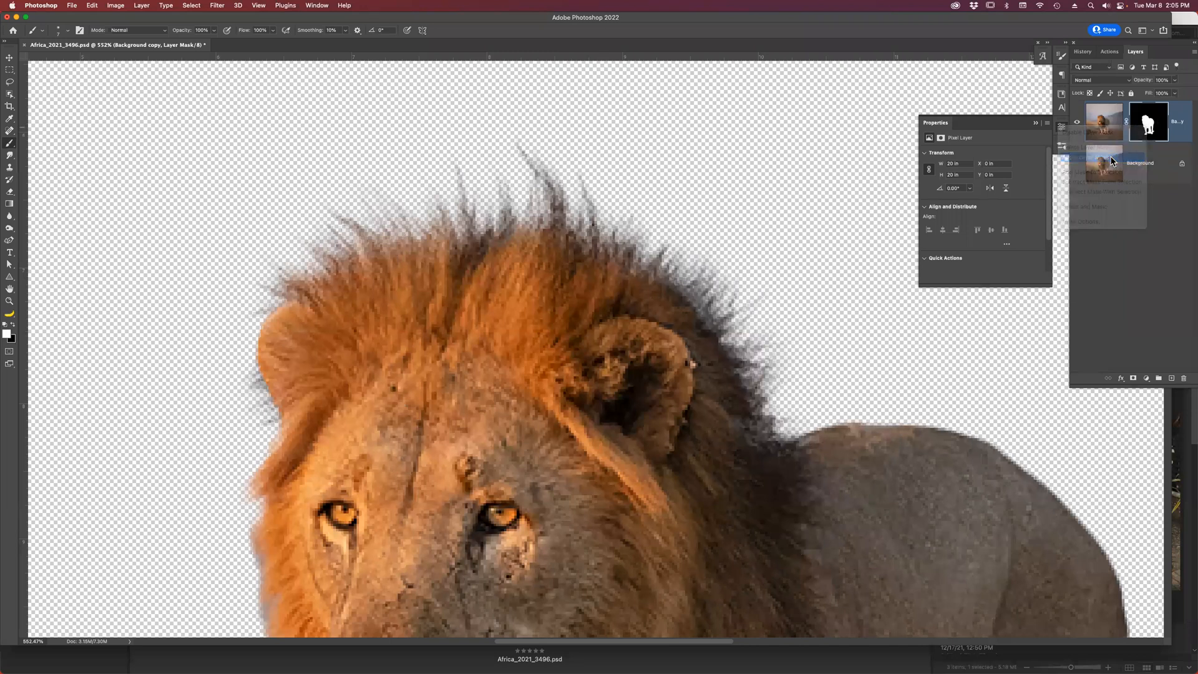
click(1036, 125)
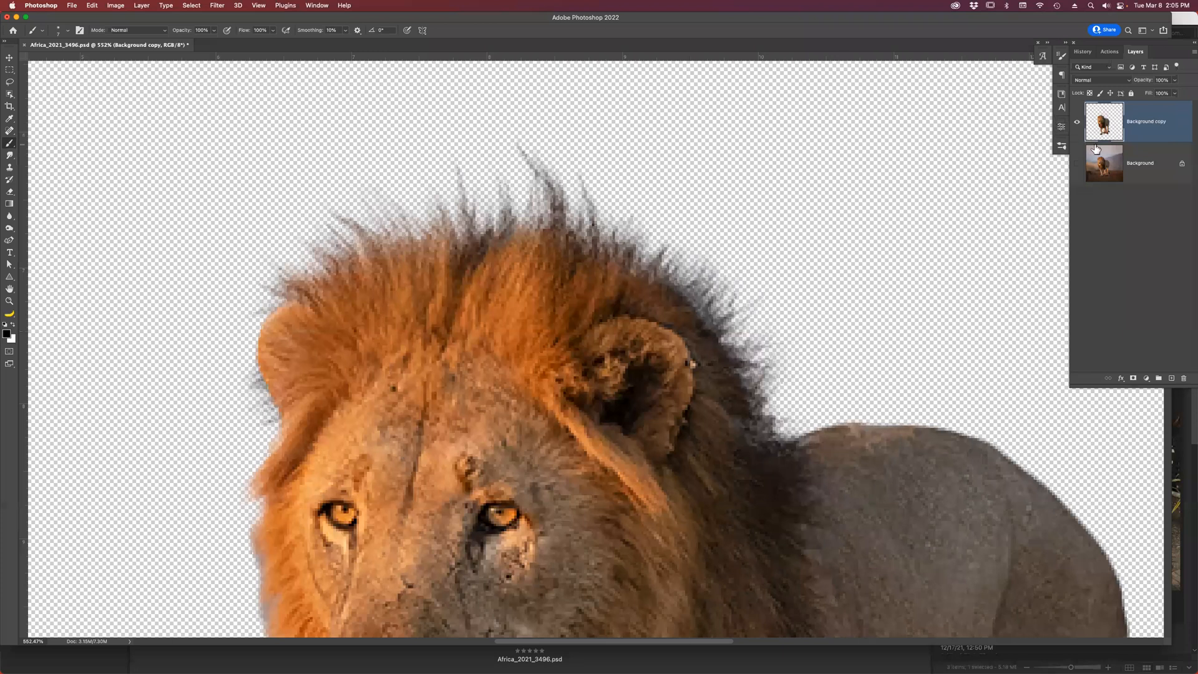
Show the Background layer and toggle its visibility to compare the lion cutout with the full scene, leaving it shown.
click(1077, 165)
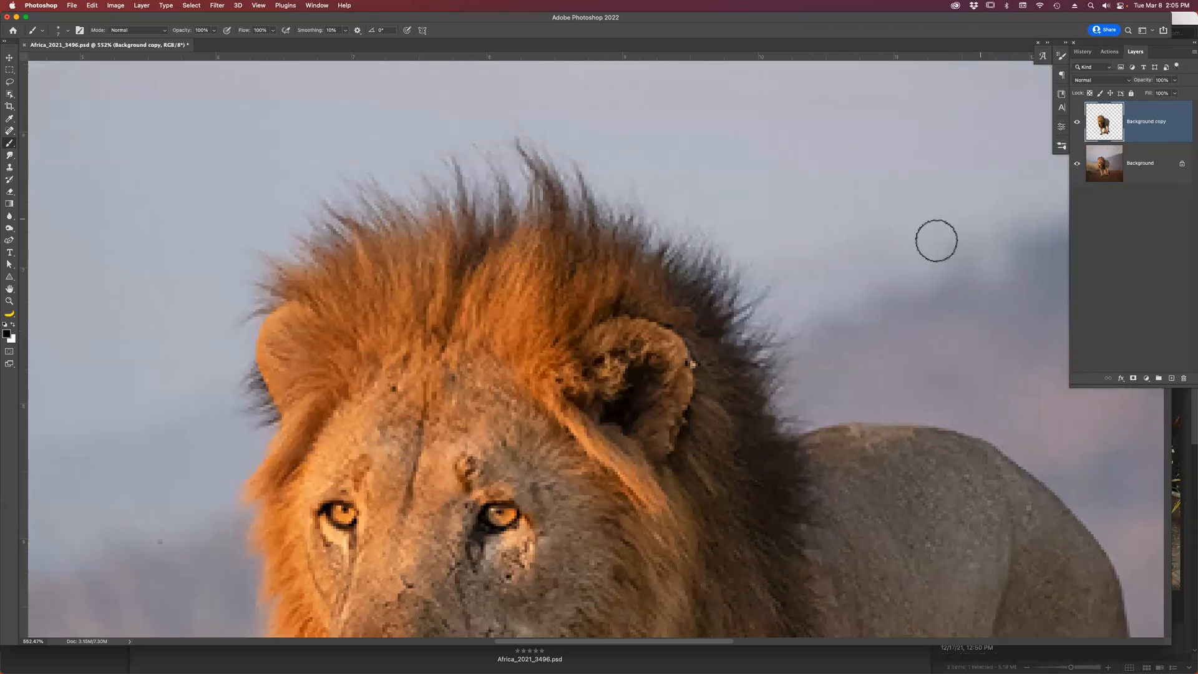
key(super+1)
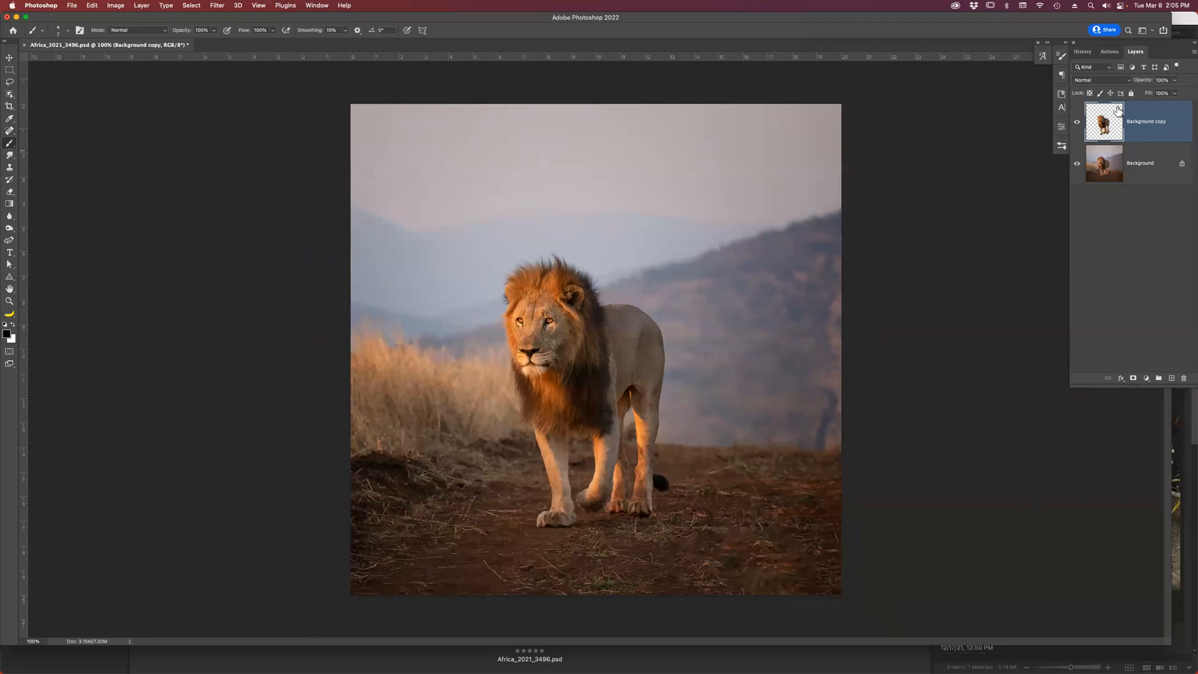
click(1077, 164)
click(1077, 166)
click(1078, 165)
click(1078, 165)
Set the foreground color to a bright green with hue 107 and enlarge the brush.
click(7, 334)
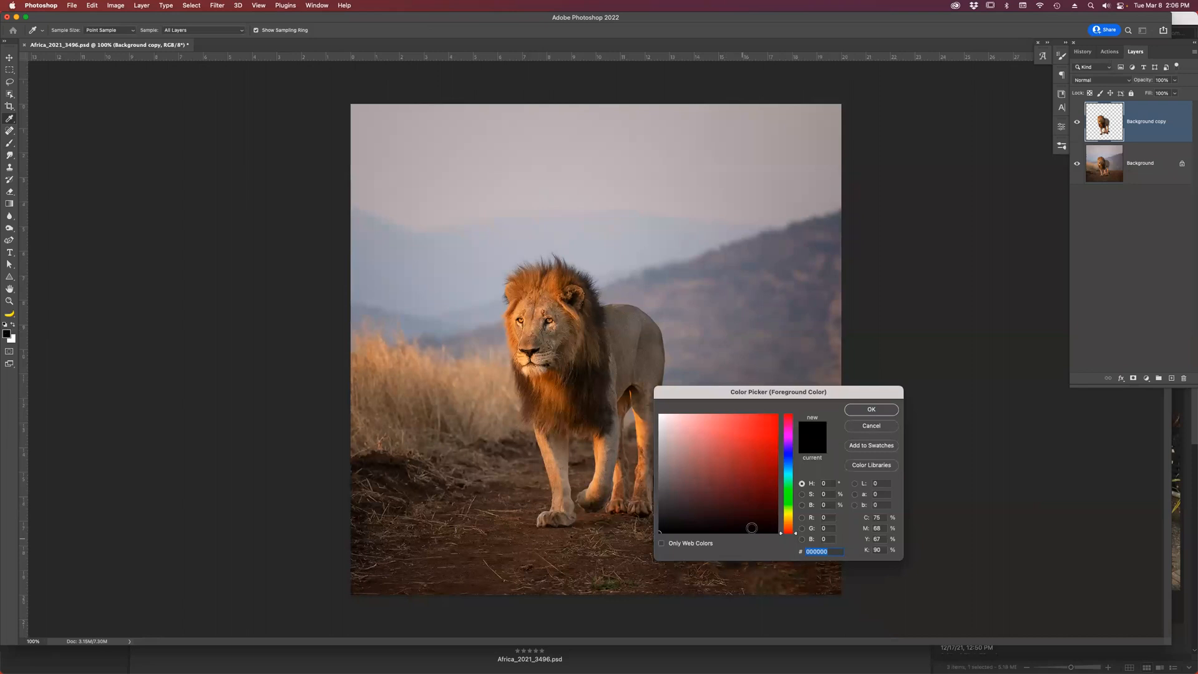
click(790, 499)
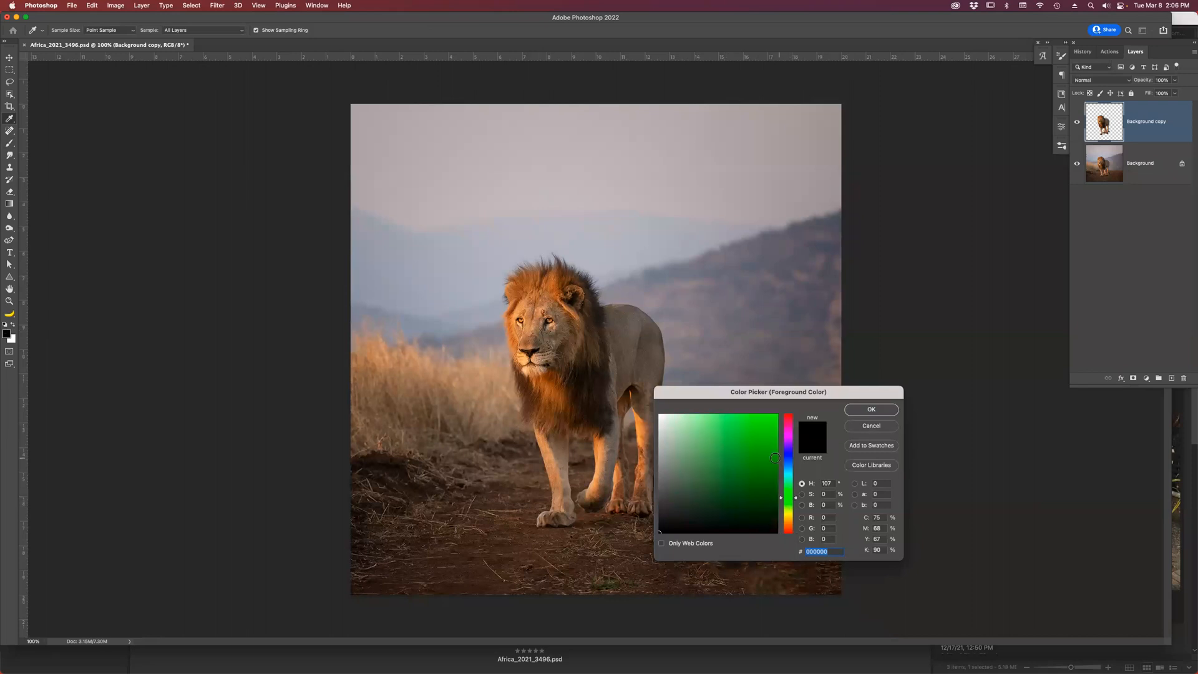
click(768, 425)
click(871, 409)
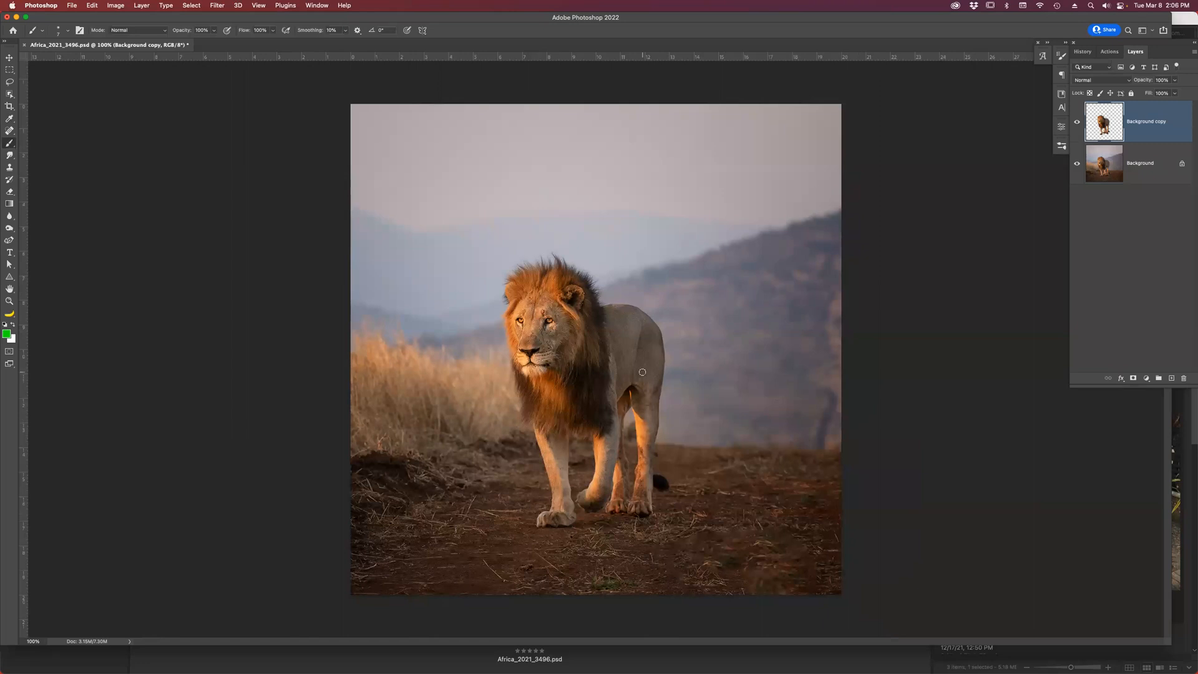
key(bracketright)
key(bracketright)
key(bracketright)
key(bracketright)
Paint green test strokes across the lion's hindquarters on the cutout layer and undo each one.
mouse_move(645, 330)
mouse_down()
mouse_move(670, 363)
mouse_move(719, 361)
mouse_up()
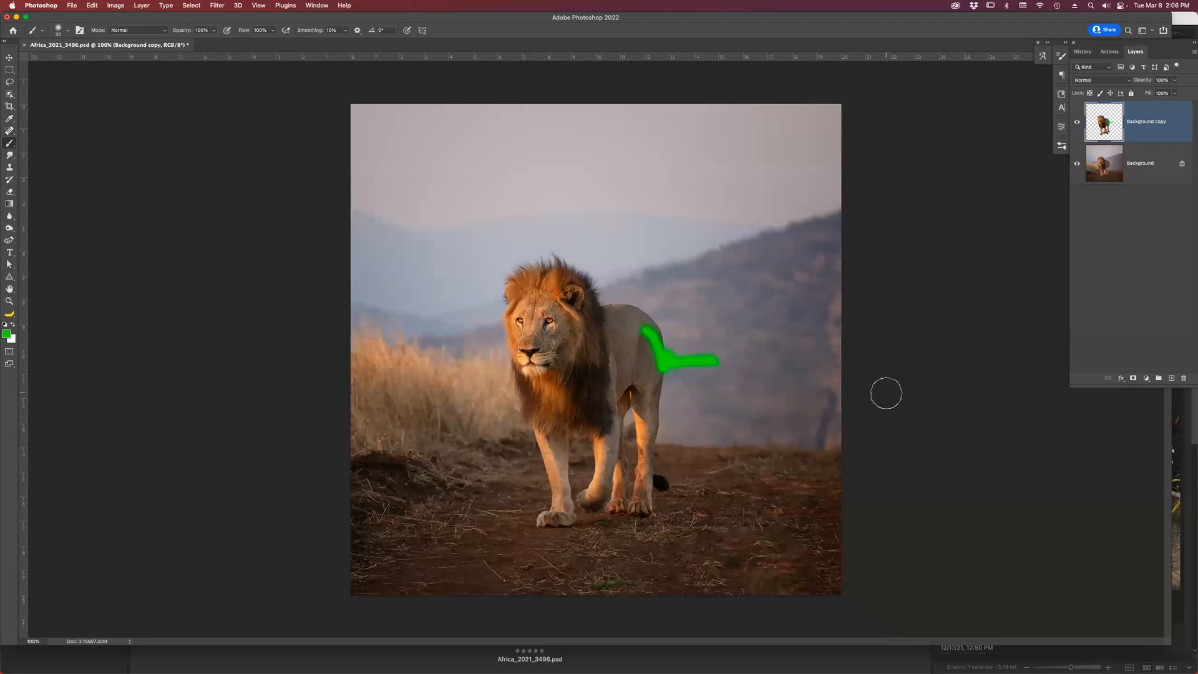
key(super+z)
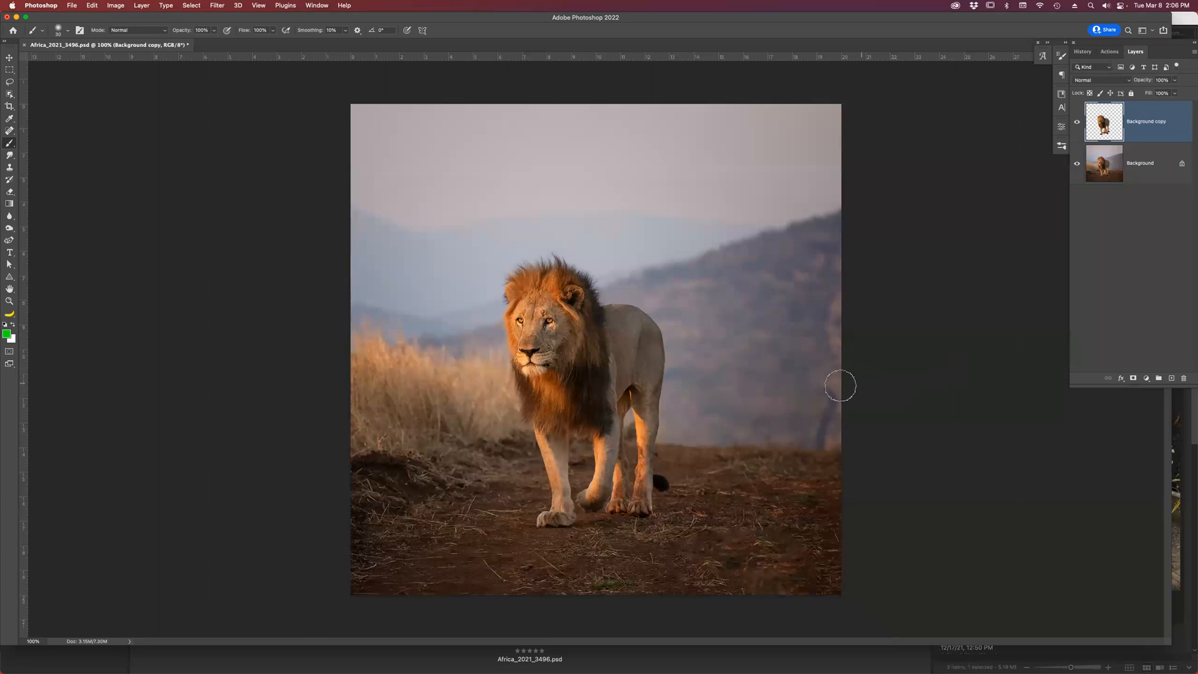
drag(621, 320, 661, 330)
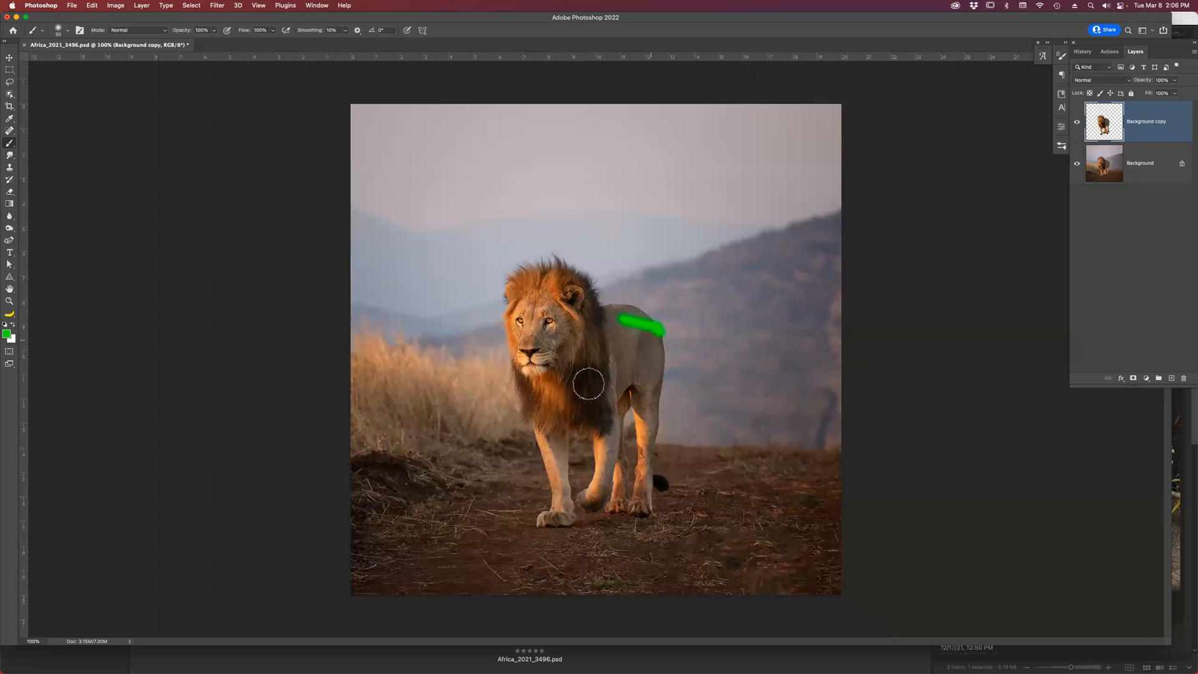
key(super+z)
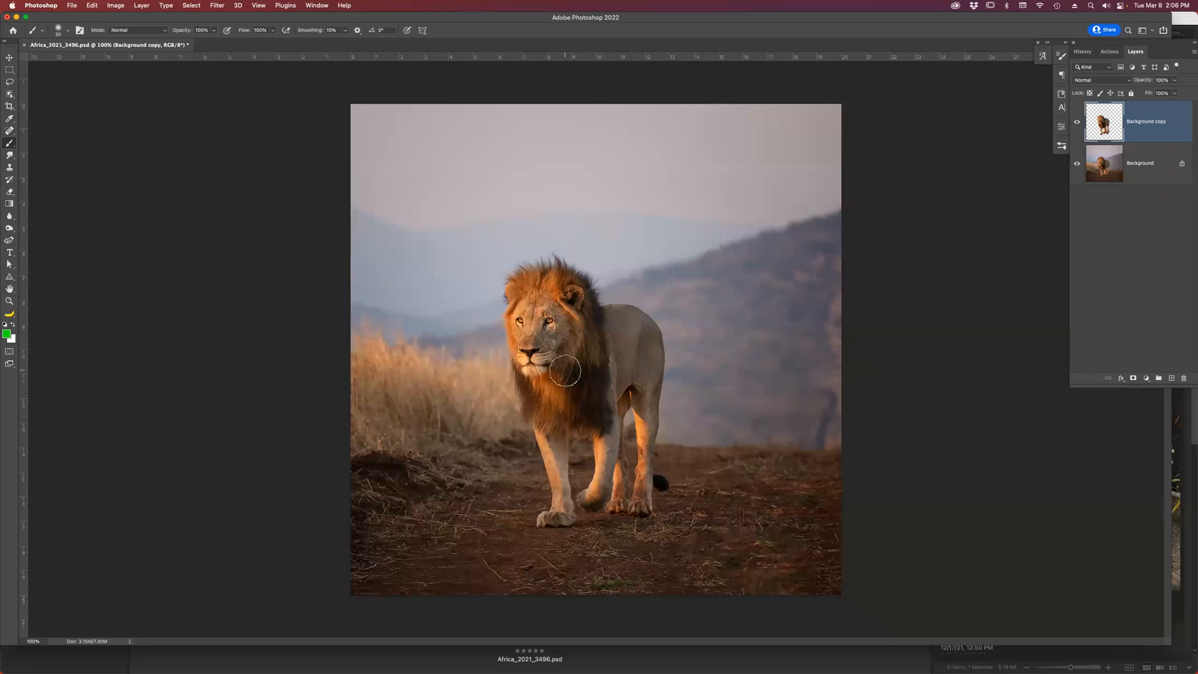
Lock the lion cutout layer's transparent pixels and set the brush to Color mode at 50% opacity.
click(1091, 94)
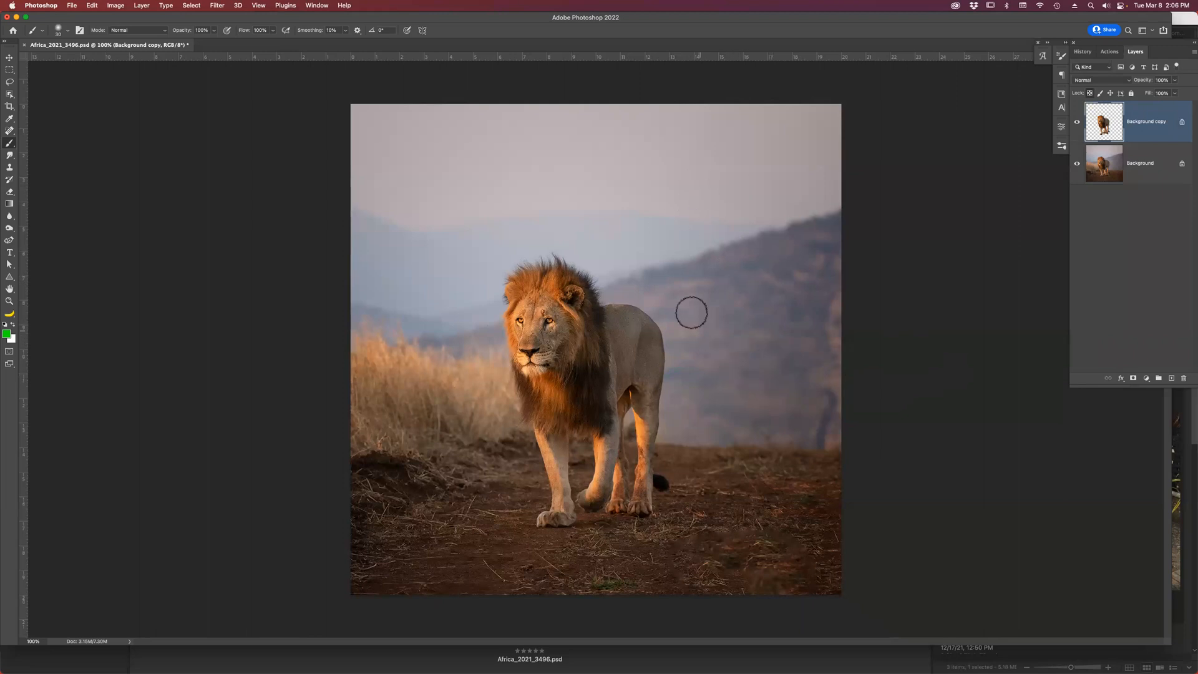
click(132, 32)
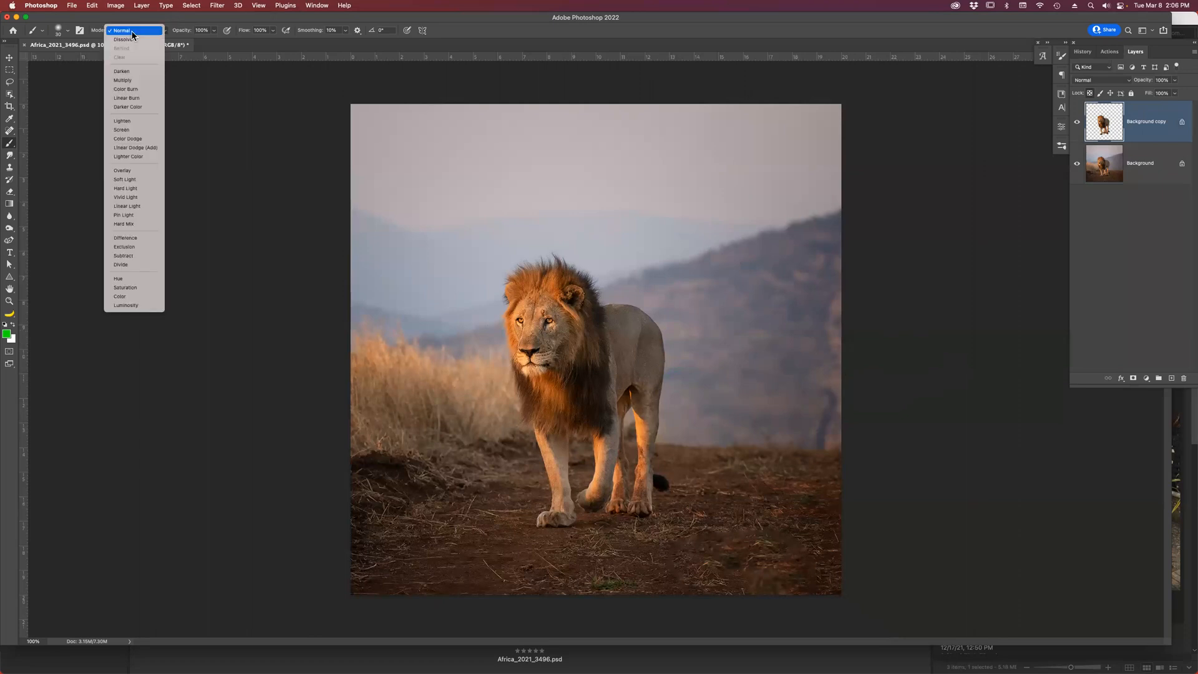
click(138, 296)
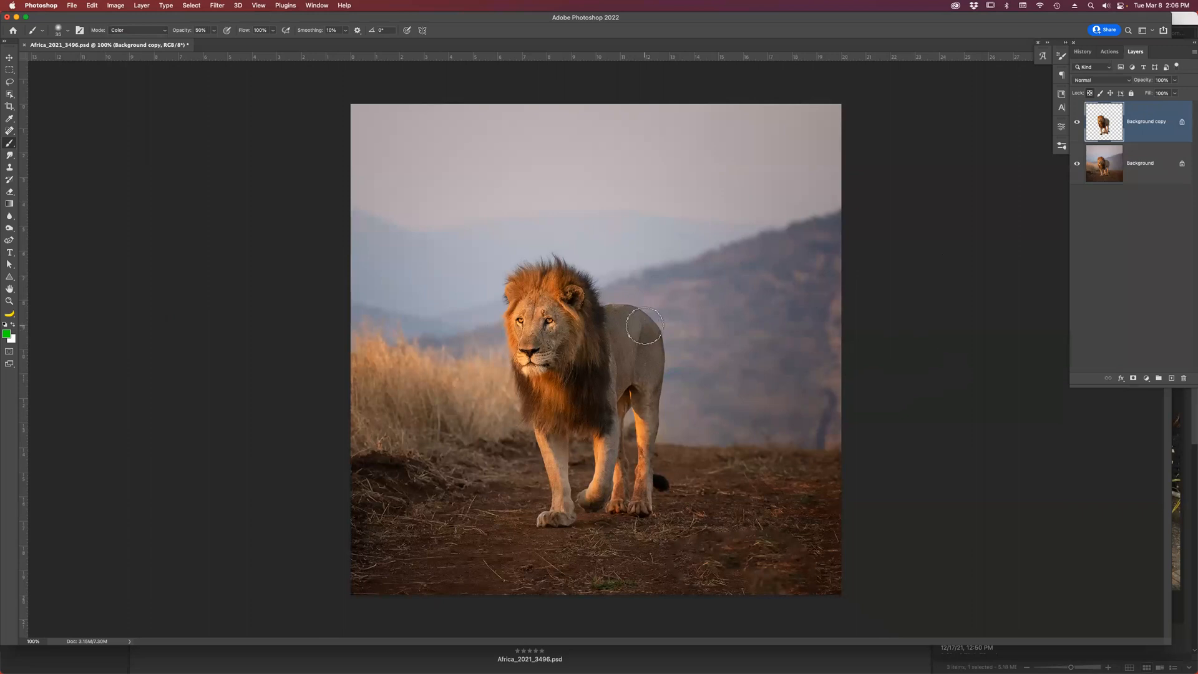
Enlarge the brush to 125 px, paint the lion green, and undo both the painting and the transparency lock.
key(bracketright)
key(bracketright)
key(bracketright)
key(bracketright)
key(bracketright)
key(bracketright)
key(bracketright)
key(bracketright)
mouse_move(655, 312)
mouse_down()
mouse_move(621, 281)
mouse_move(544, 275)
mouse_move(508, 339)
mouse_move(561, 313)
mouse_move(643, 335)
mouse_move(659, 403)
mouse_move(624, 493)
mouse_move(599, 437)
mouse_move(561, 518)
mouse_move(549, 300)
mouse_move(615, 334)
mouse_move(513, 329)
mouse_up()
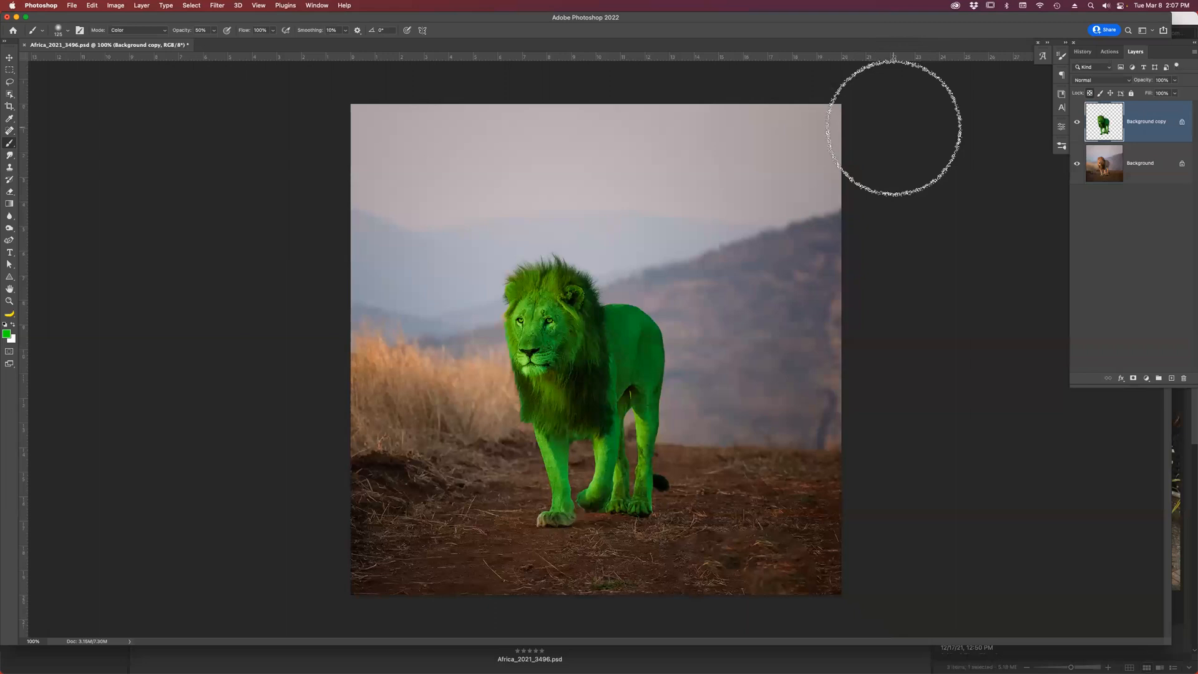
key(super+z)
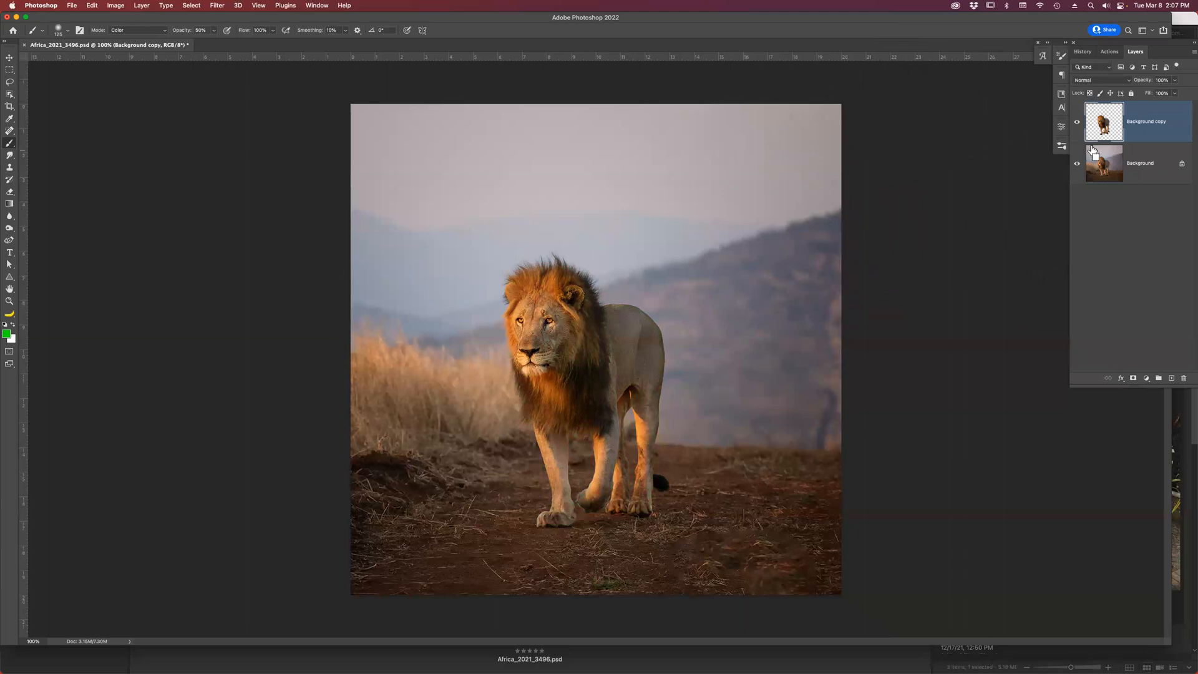
Load the cutout layer's outline as a selection, paint the lion green inside it, and deselect.
super+click(1103, 127)
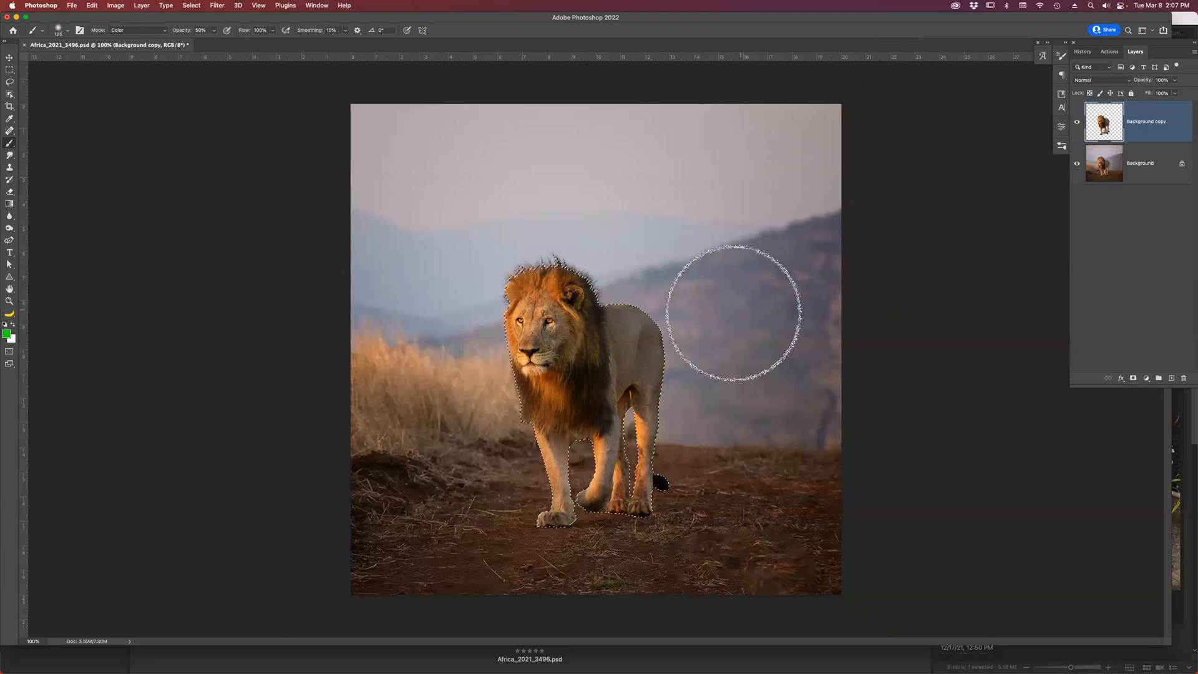
mouse_move(682, 326)
mouse_down()
mouse_move(624, 336)
mouse_move(552, 268)
mouse_move(572, 241)
mouse_move(555, 344)
mouse_up()
mouse_move(738, 319)
mouse_down()
mouse_move(510, 369)
mouse_move(574, 364)
mouse_move(519, 329)
mouse_move(480, 326)
mouse_move(557, 393)
mouse_move(553, 534)
mouse_move(668, 475)
mouse_move(587, 437)
mouse_up()
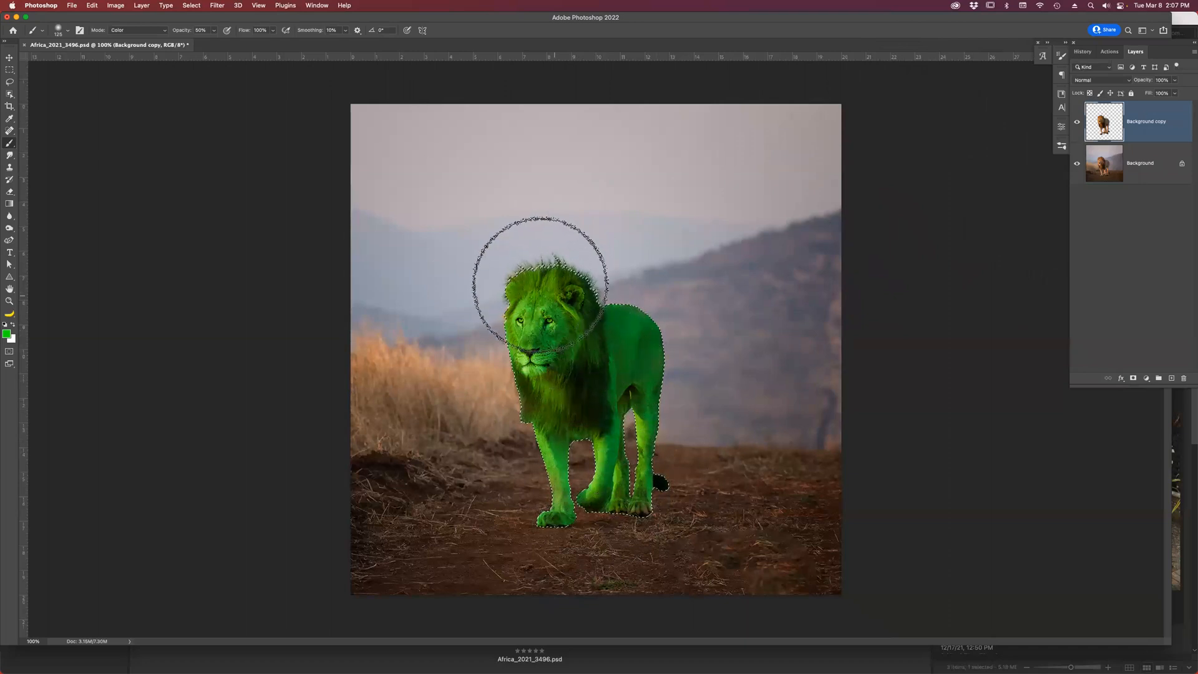
key(super+d)
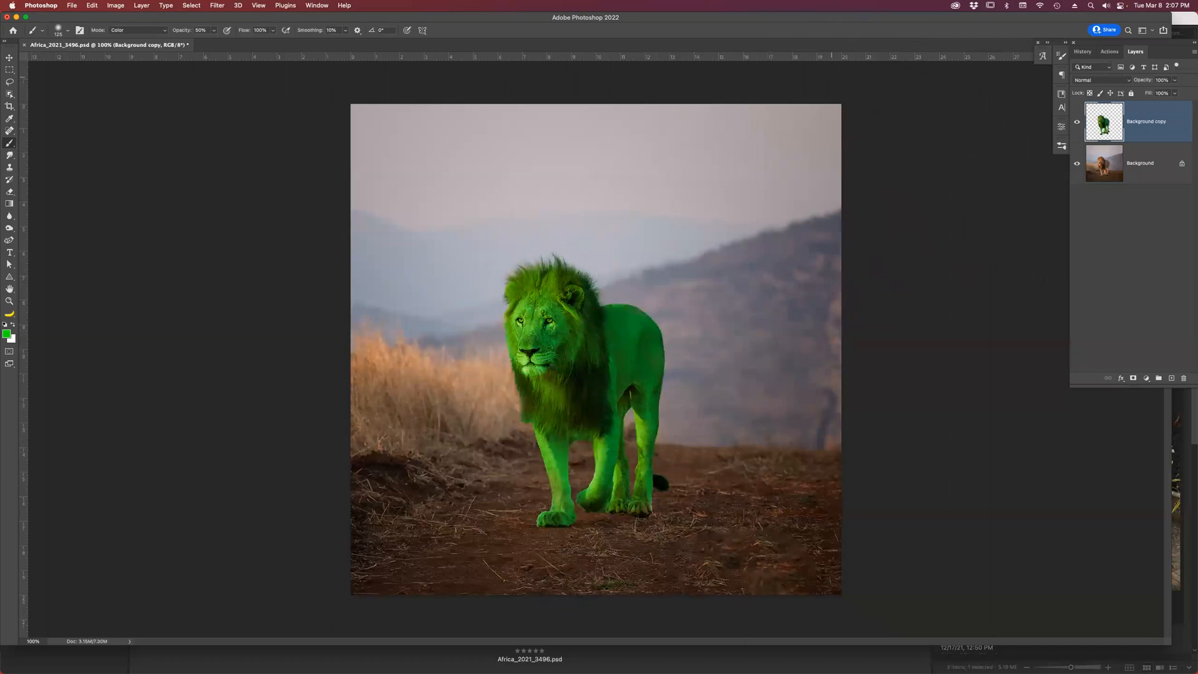
Inspect the painted mane edges, undo the green painting, and clear the selection around the lion.
key(z)
mouse_move(474, 219)
mouse_down()
mouse_move(666, 346)
mouse_move(637, 358)
mouse_up()
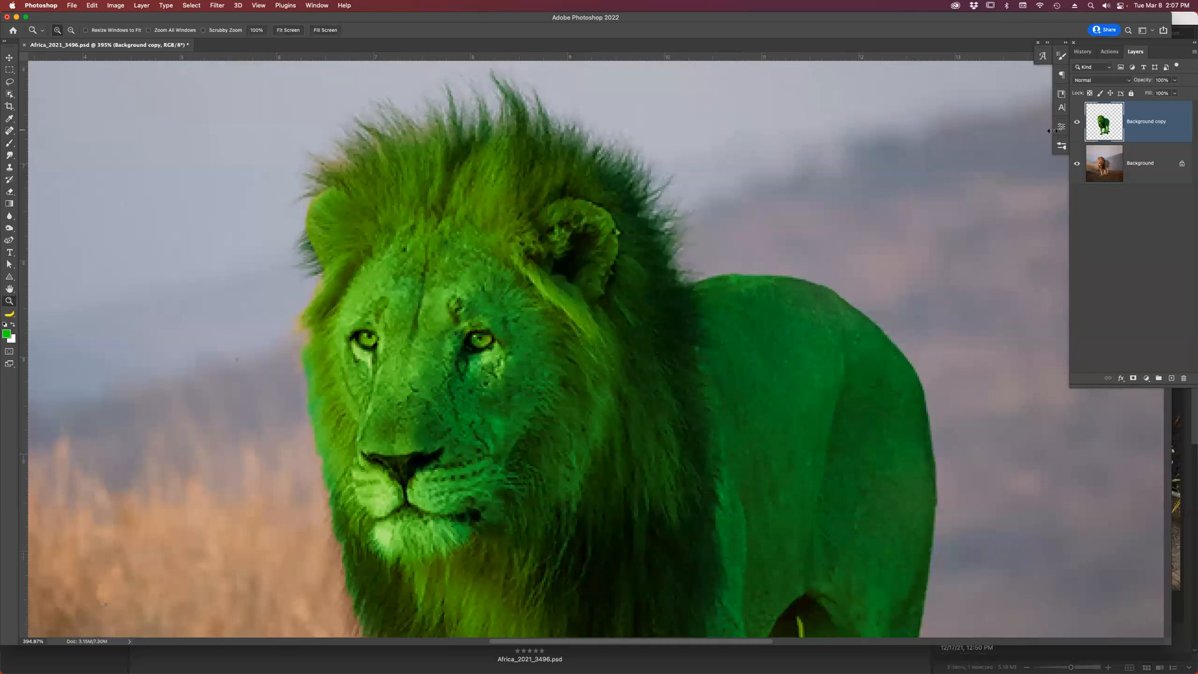
key(super+z)
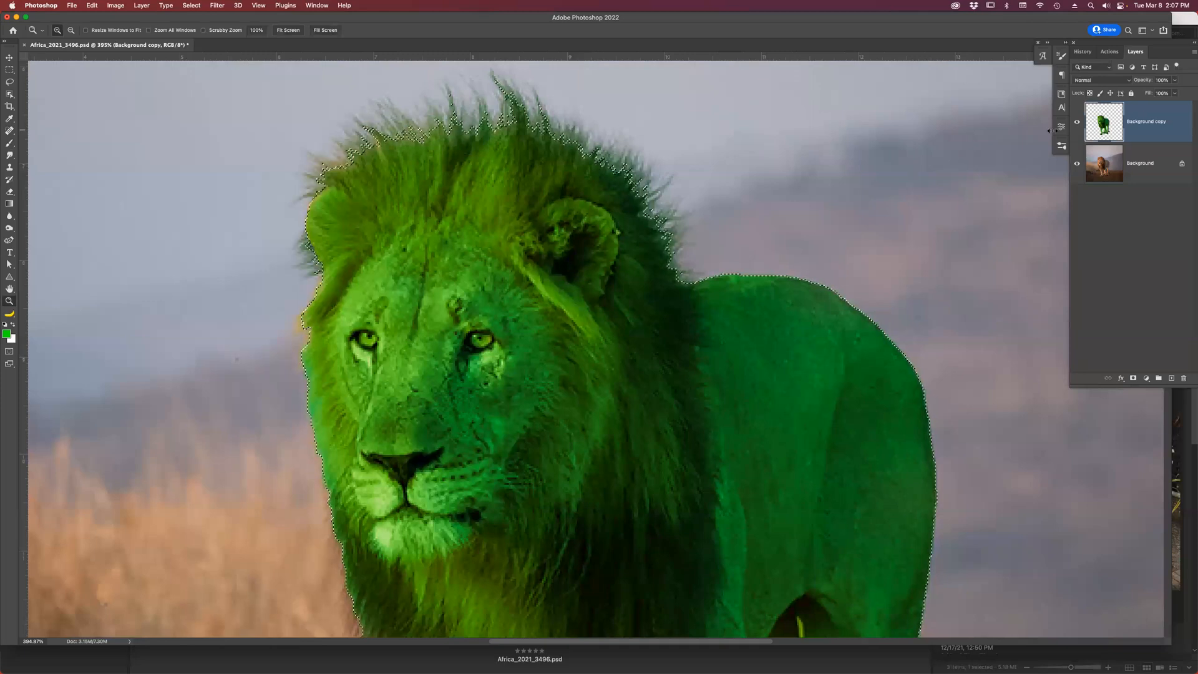
key(super+z)
key(super+d)
key(super+1)
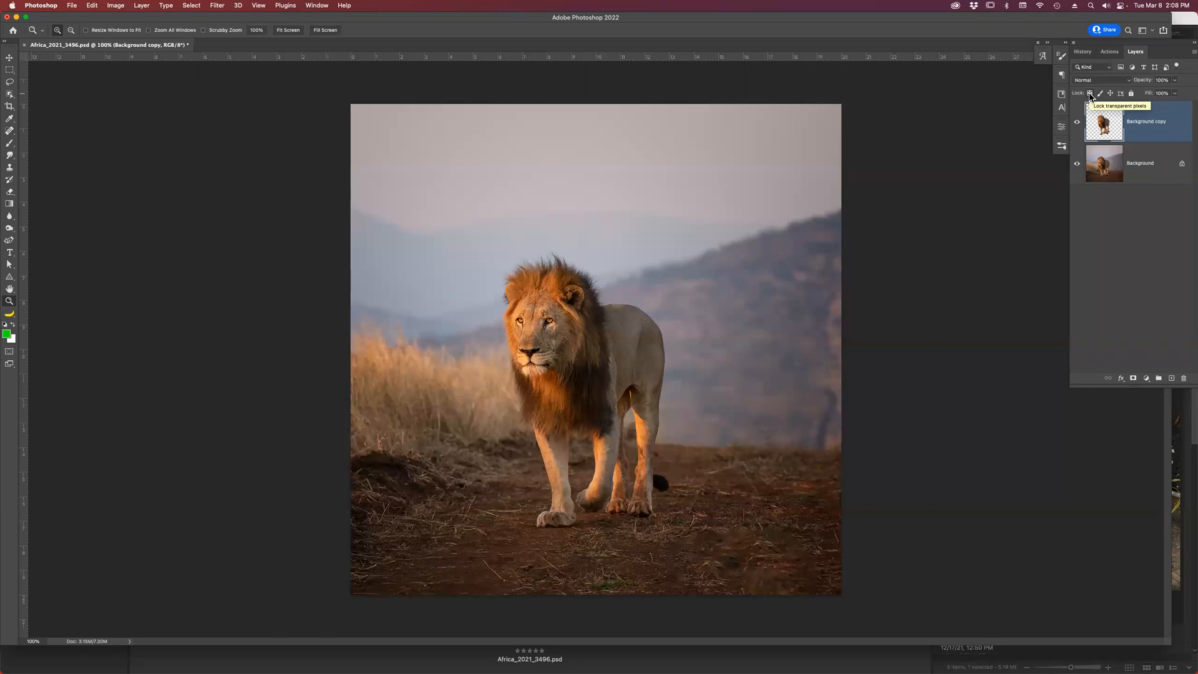
Lock the cutout layer's transparent pixels and paint the lion's head and upper back green.
click(1090, 94)
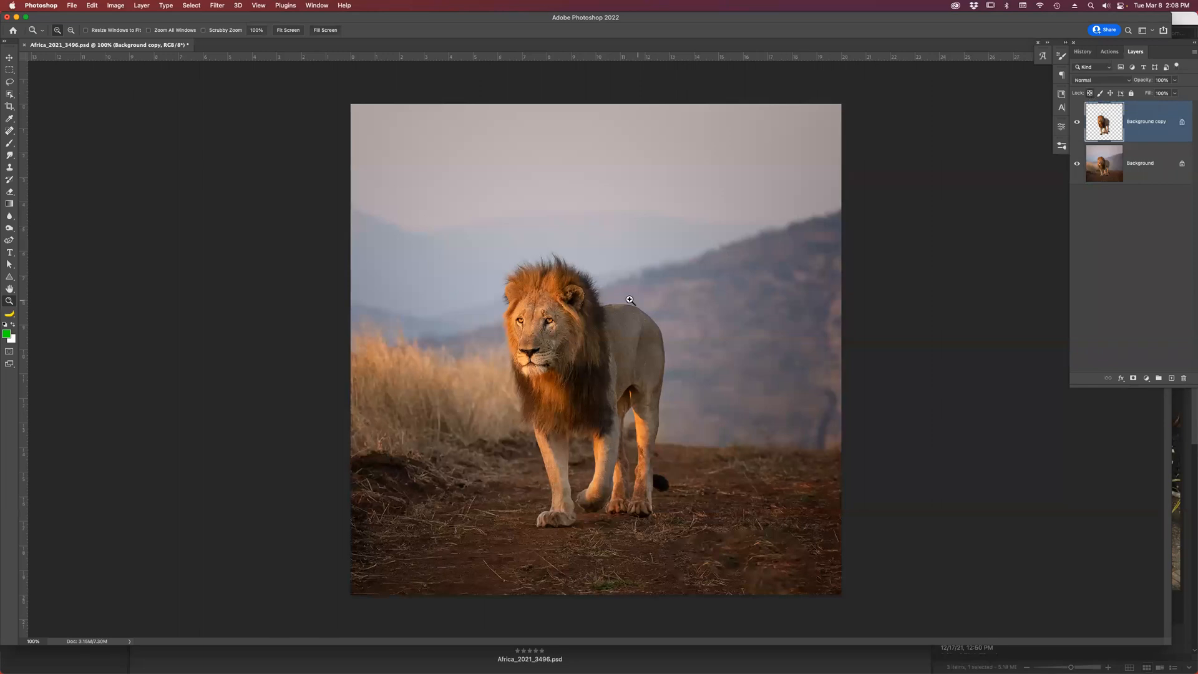
key(b)
mouse_move(561, 269)
mouse_down()
mouse_move(500, 281)
mouse_move(537, 251)
mouse_move(565, 304)
mouse_move(677, 335)
mouse_move(516, 327)
mouse_move(516, 287)
mouse_up()
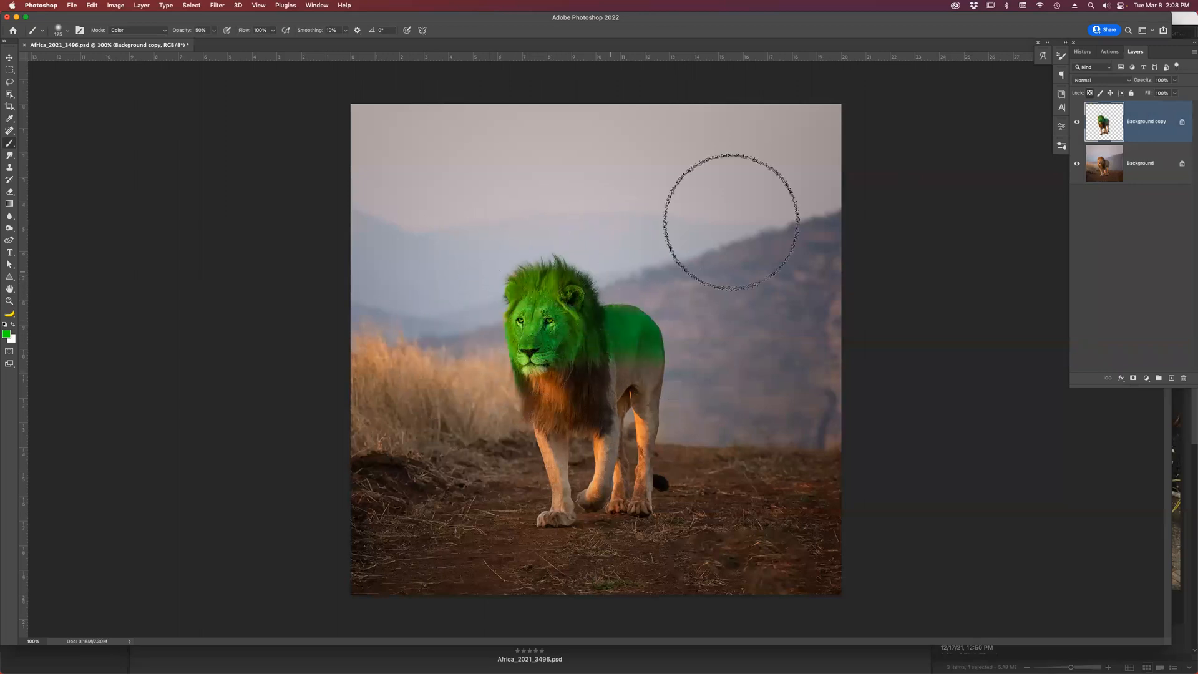
Examine the green mane edges up close with the Background layer hidden and shown.
key(z)
drag(421, 220, 716, 379)
drag(542, 297, 650, 428)
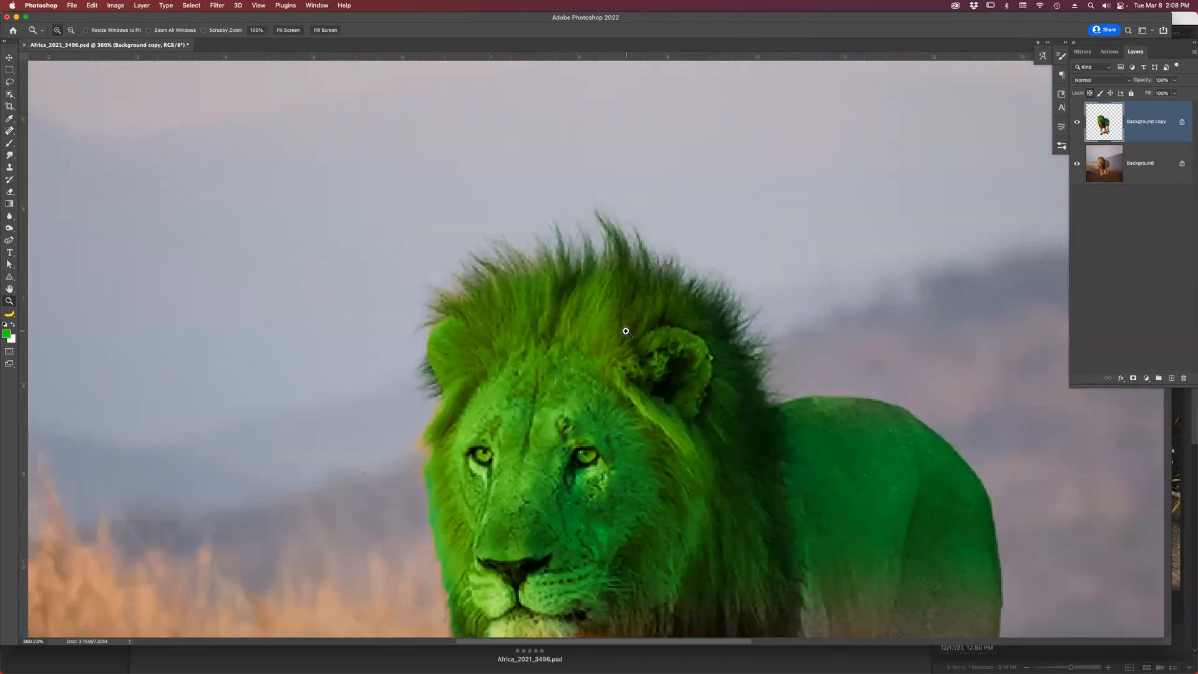
click(1078, 164)
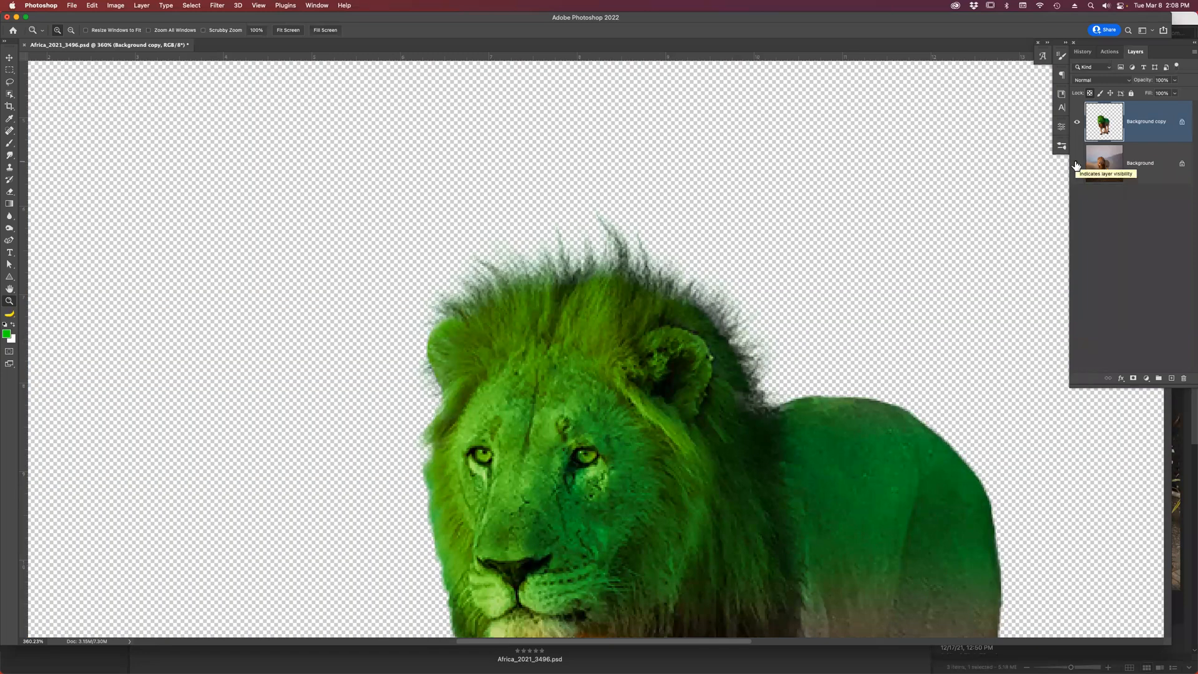
click(1076, 164)
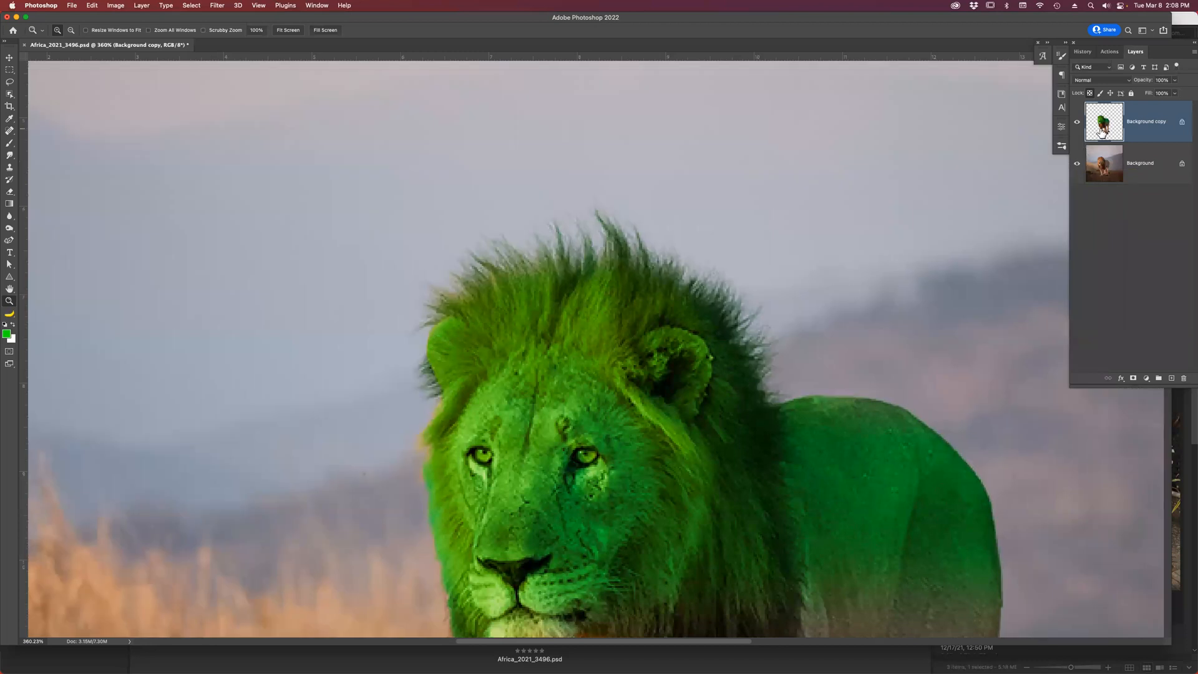
Scale the green lion layer up from its center to about 105% with Free Transform.
key(super+t)
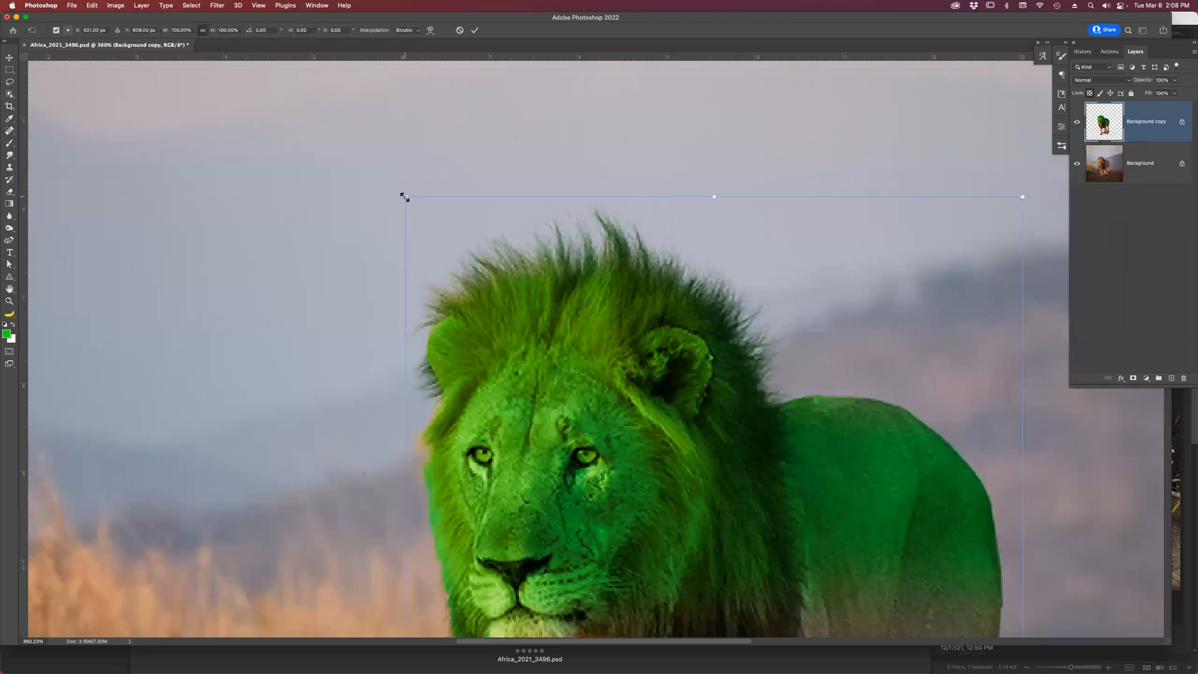
drag(404, 197, 380, 177)
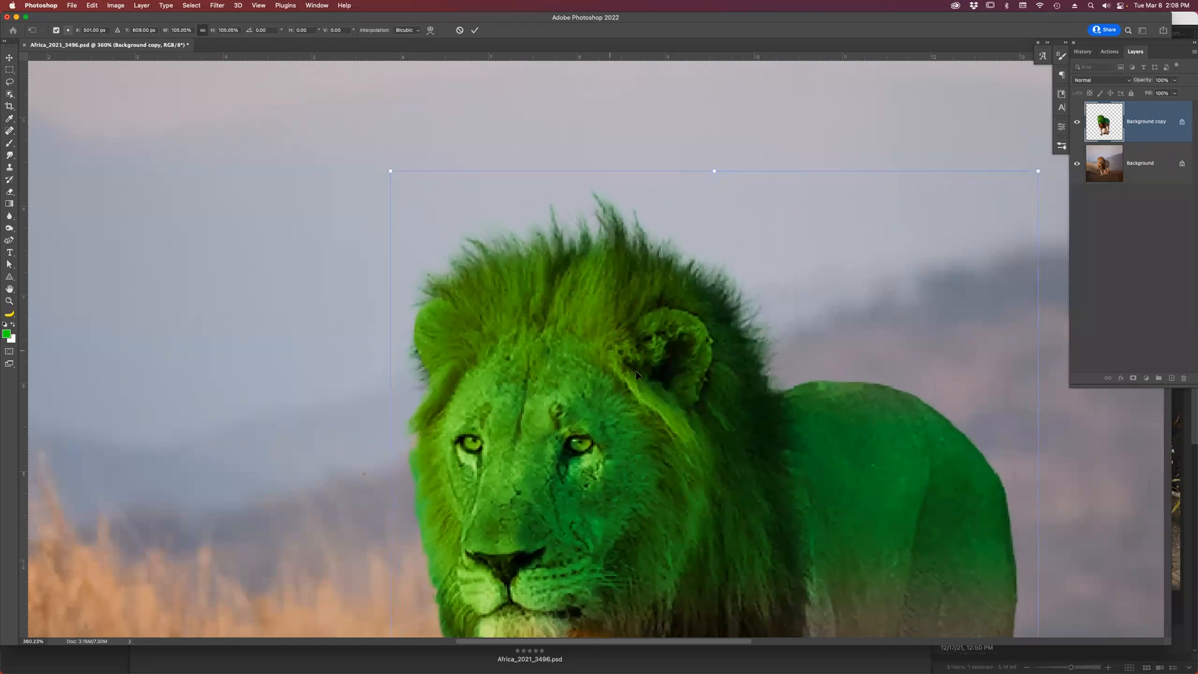
key(Return)
Examine the enlarged lion's edges against transparency and against the Background layer.
key(z)
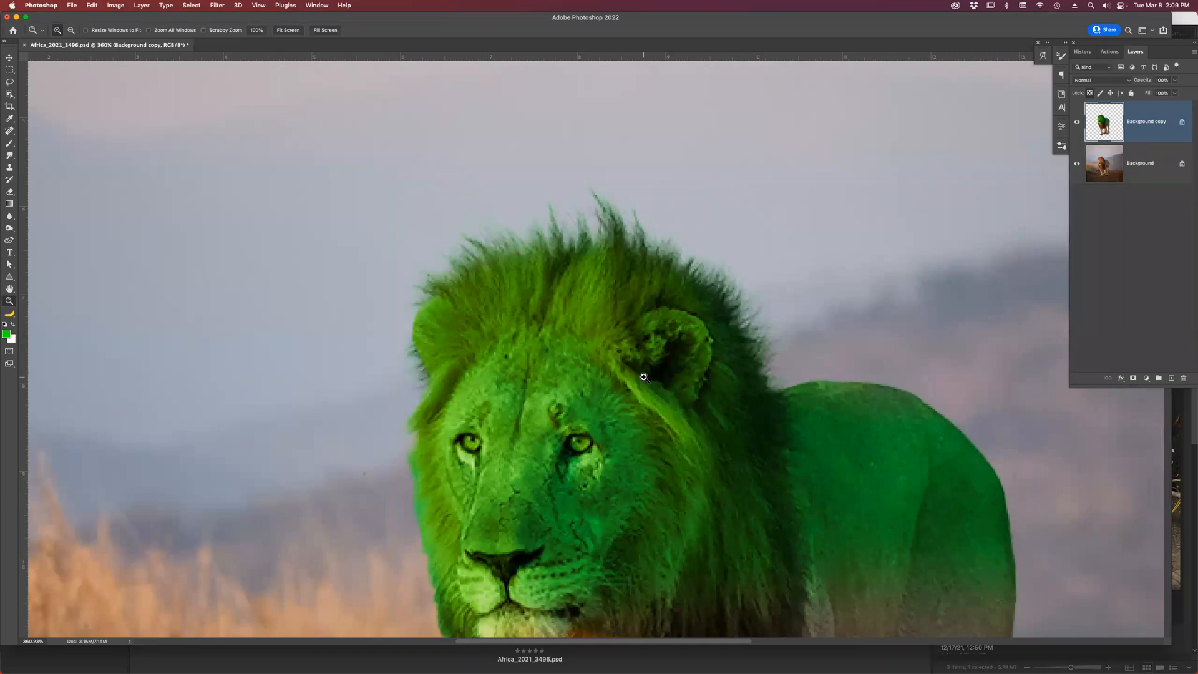
key(super+0)
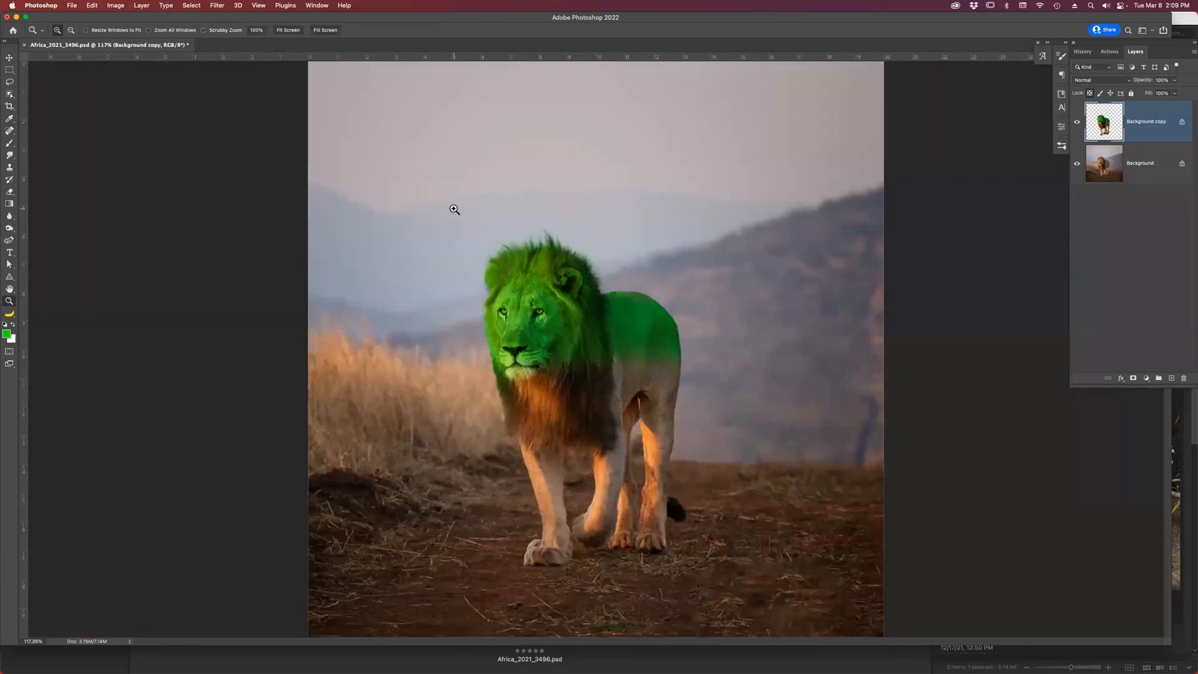
drag(460, 212, 702, 363)
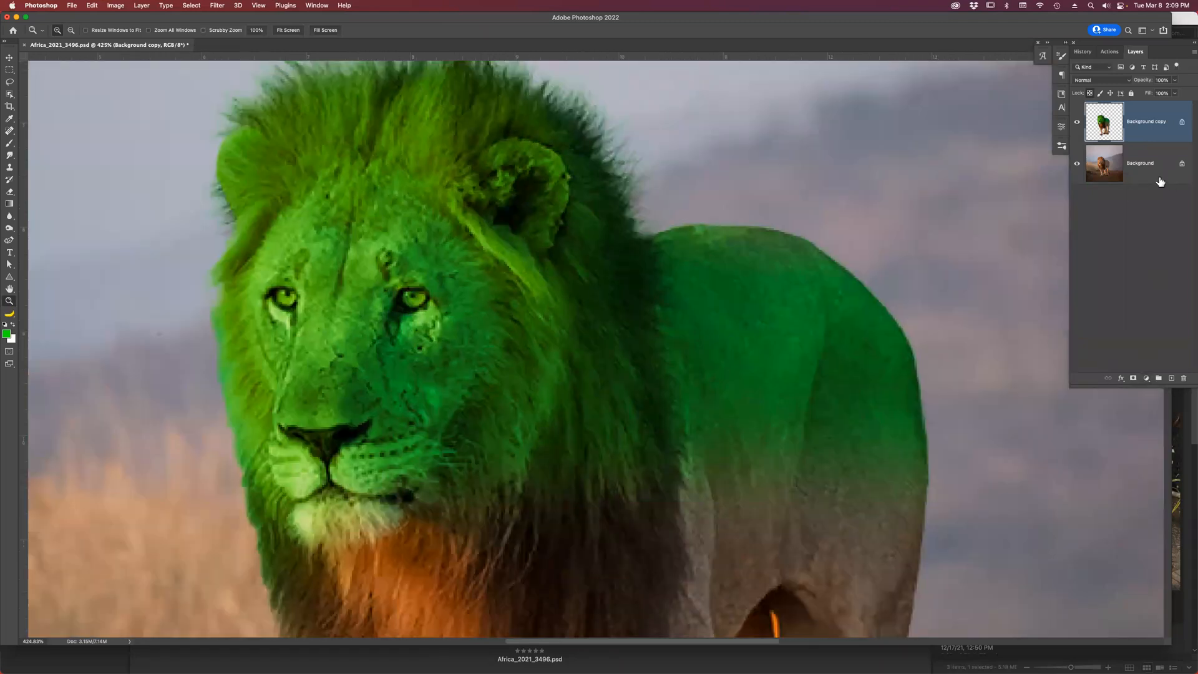
click(1077, 164)
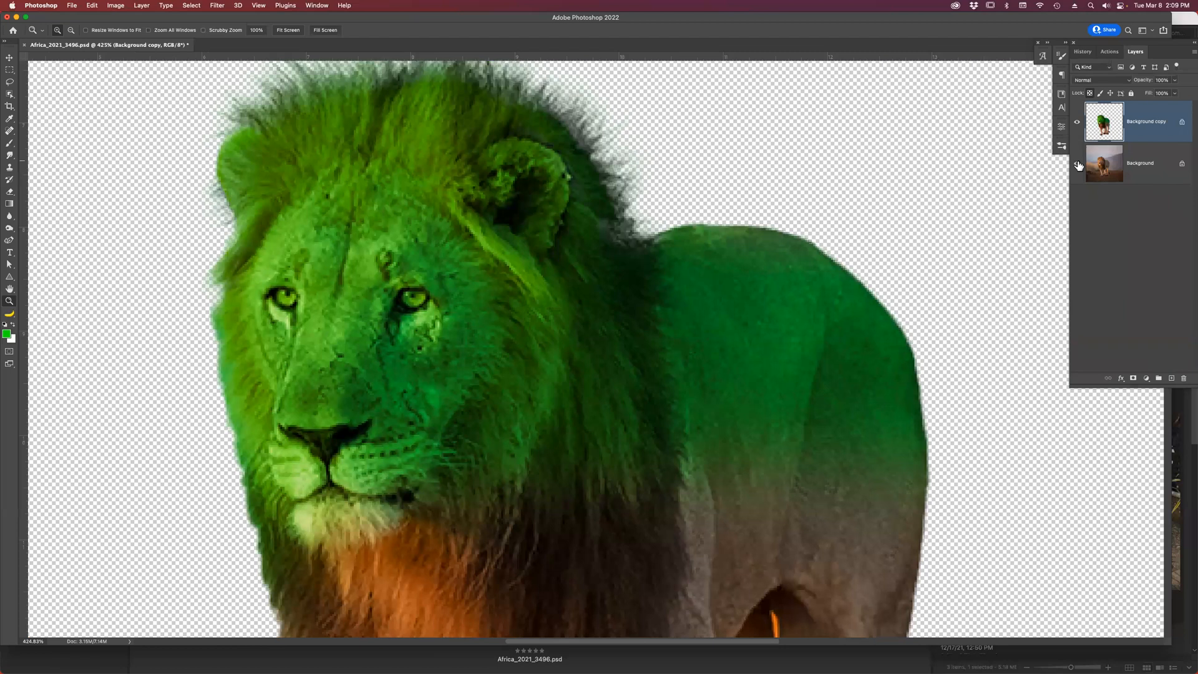
click(1078, 164)
key(super+1)
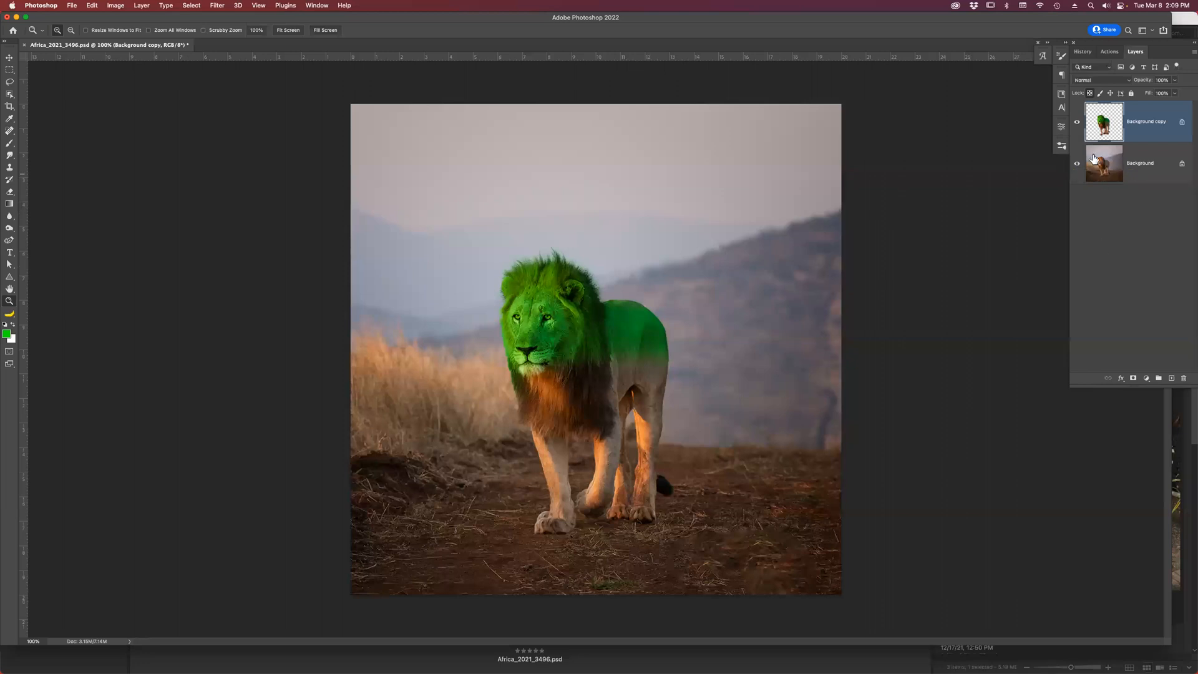
Close Africa_2021_3496.psd without saving, switch to Adobe Bridge, and open image6.jpeg in Photoshop.
key(super+w)
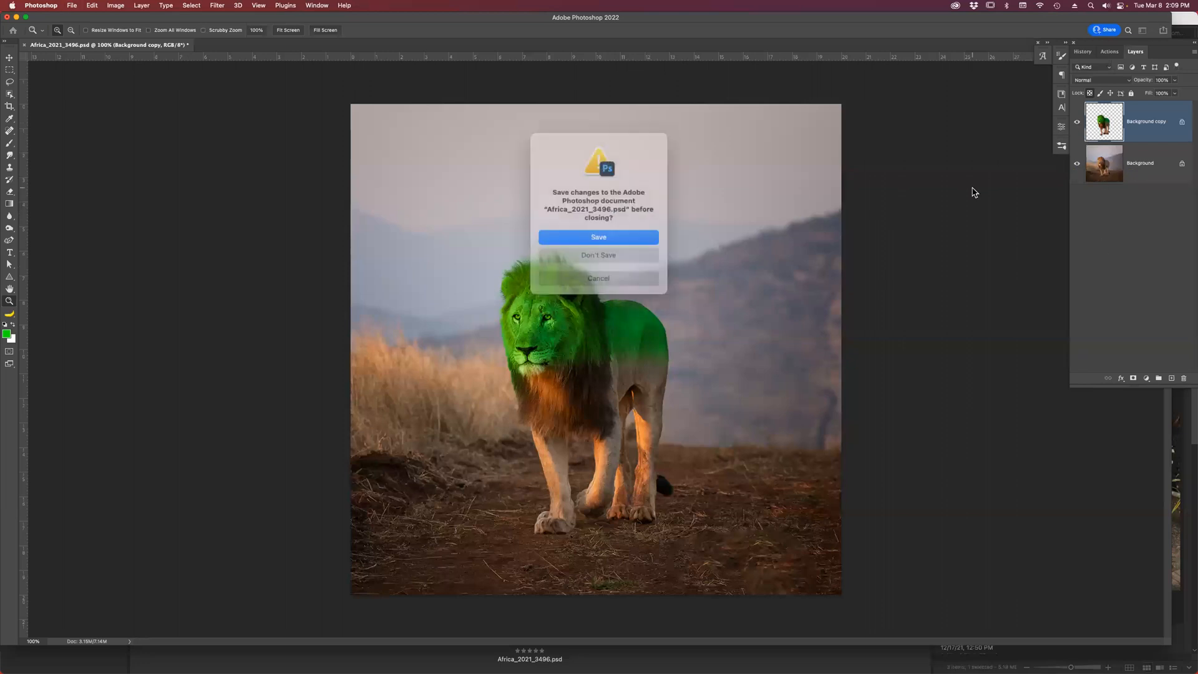
click(633, 248)
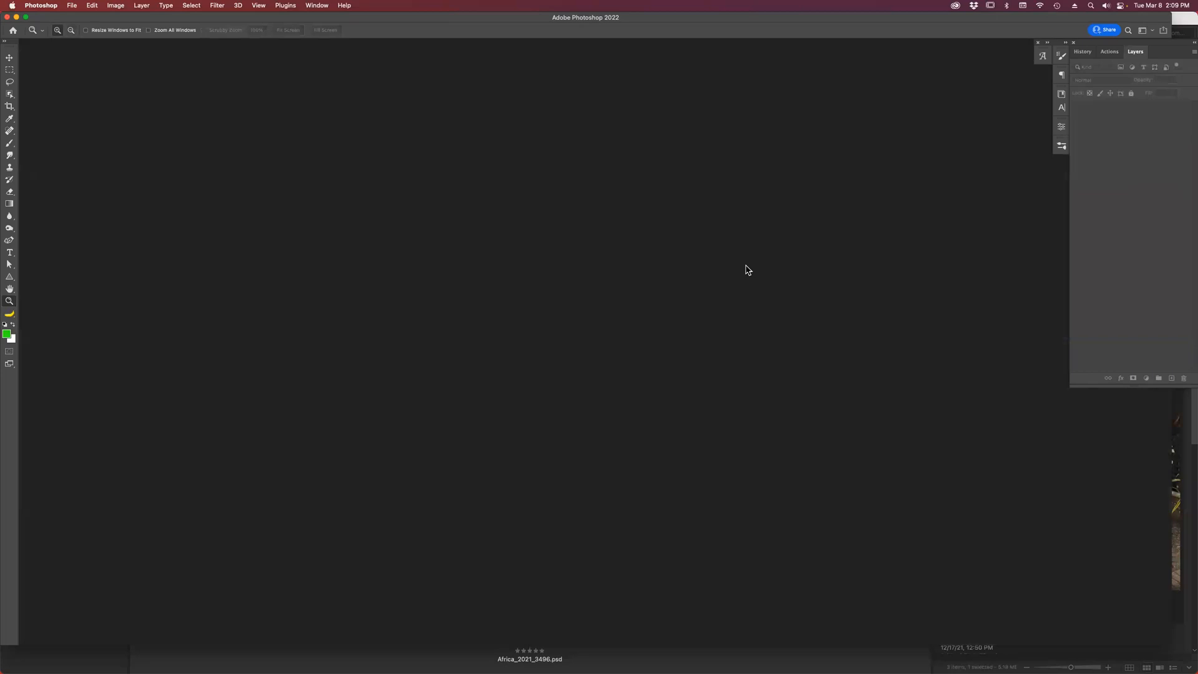
key(super+Tab)
scroll(1061, 250, down, 5)
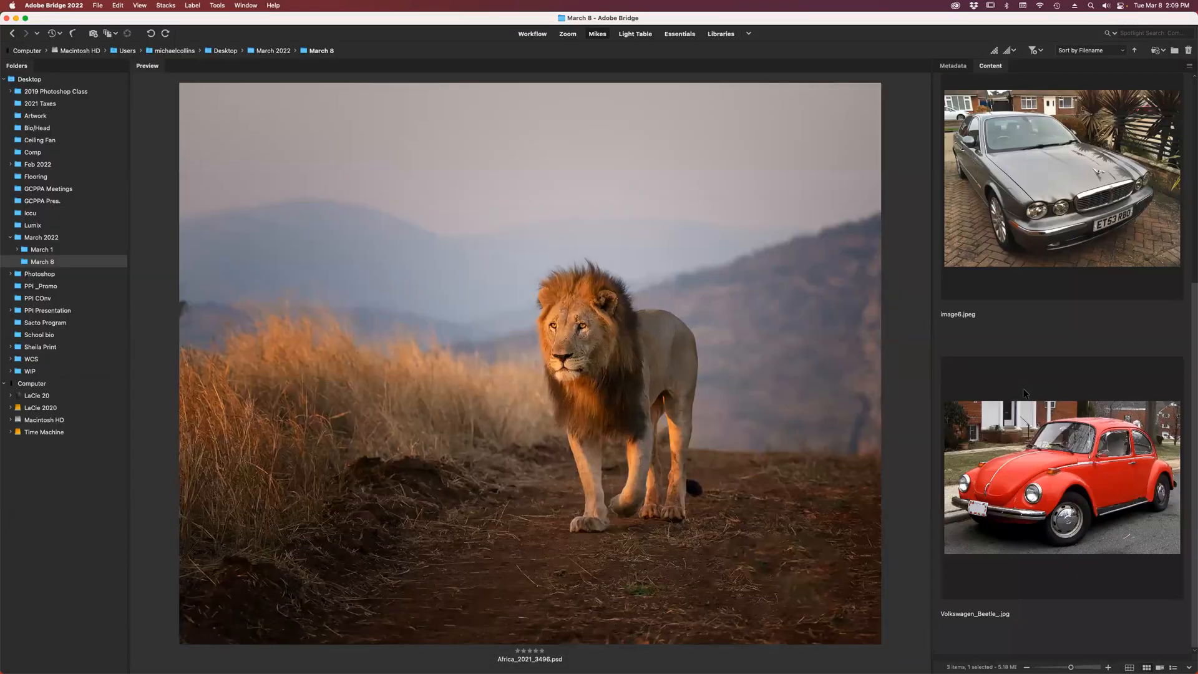
click(1044, 222)
double_click(1043, 222)
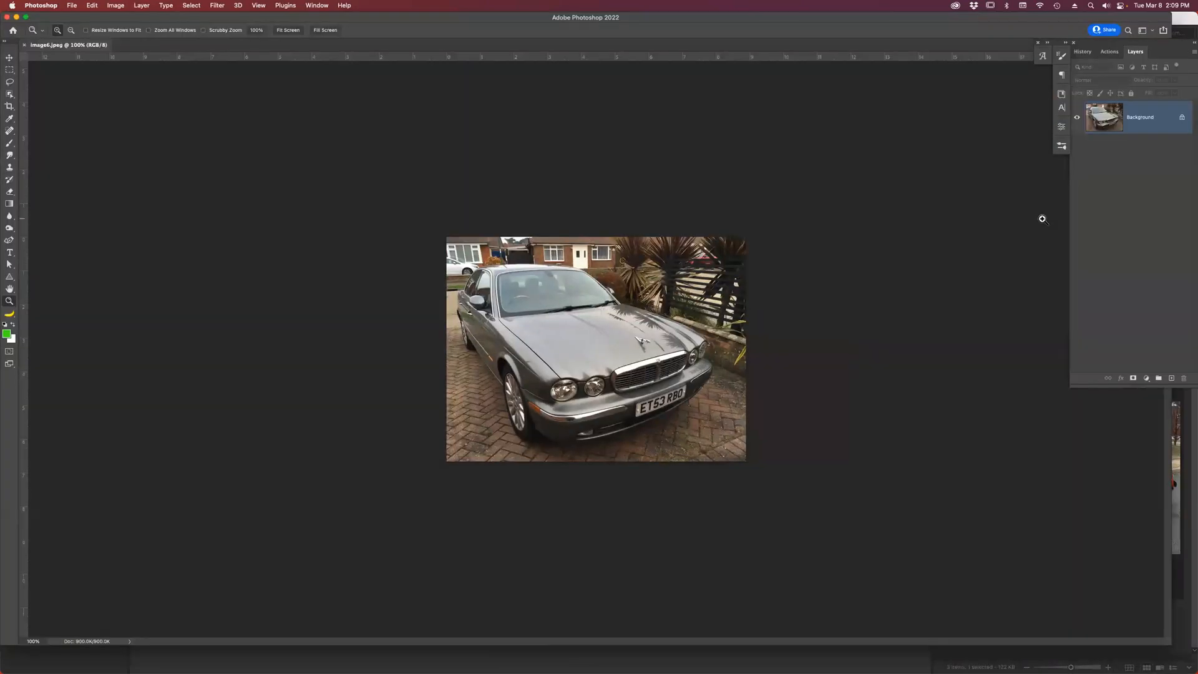
Sample the car number plate's background color as the brush color and shrink the brush to 6 px.
click(628, 330)
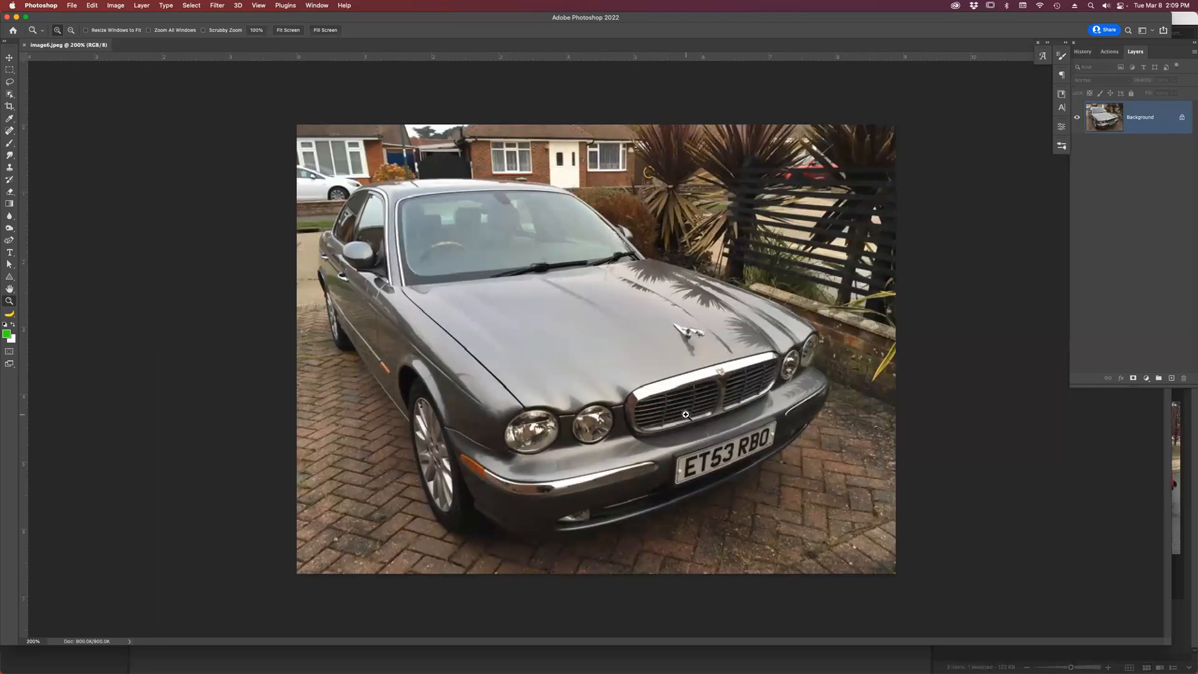
click(694, 467)
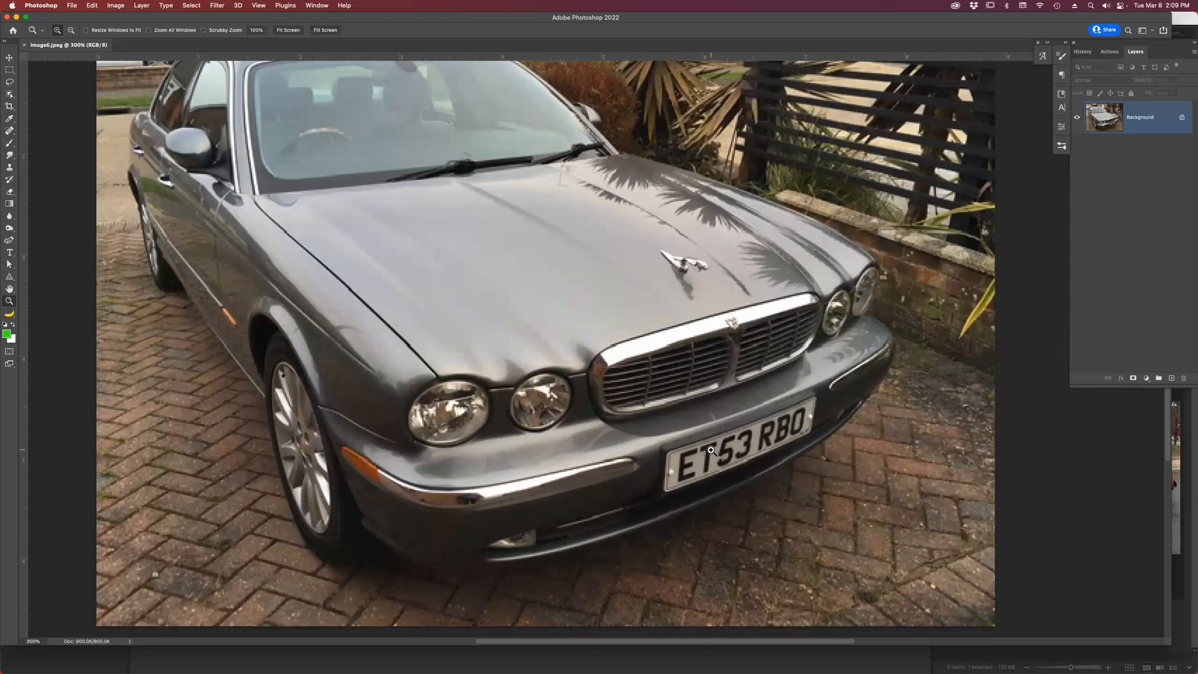
key(b)
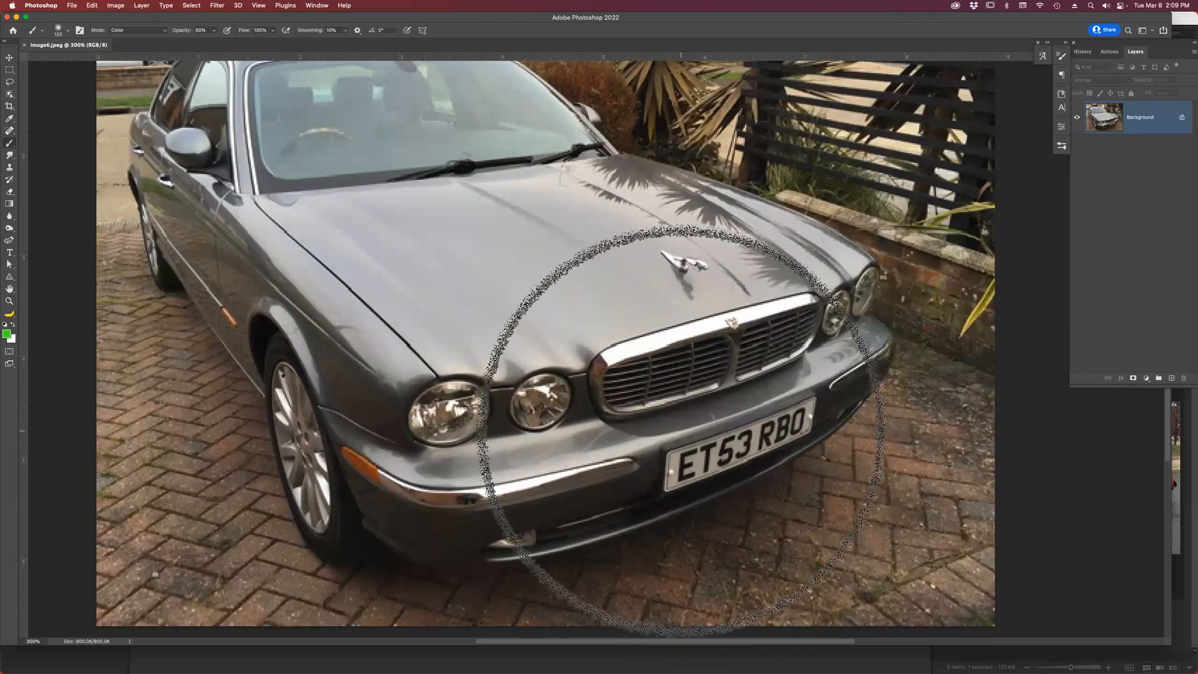
alt+click(700, 456)
key(bracketleft)
key(bracketleft)
key(bracketleft)
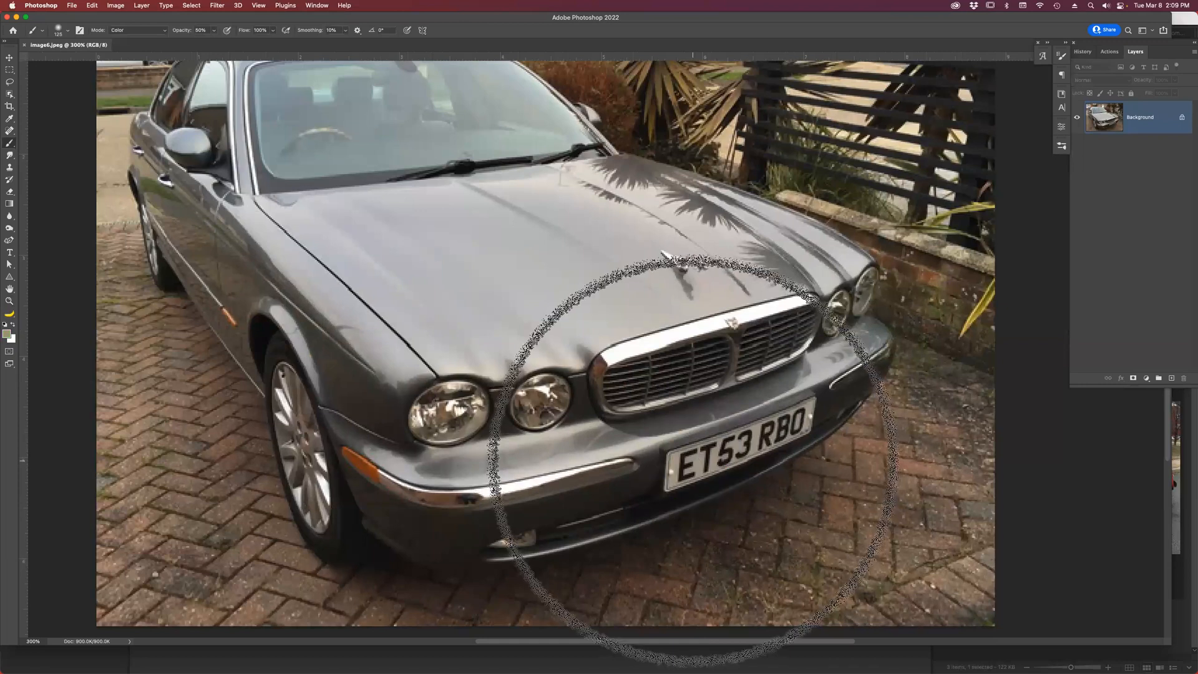
key(bracketleft)
key(bracketleft)
key(bracketleft)
key(bracketleft)
key(bracketleft)
key(bracketleft)
key(bracketleft)
key(bracketleft)
key(bracketleft)
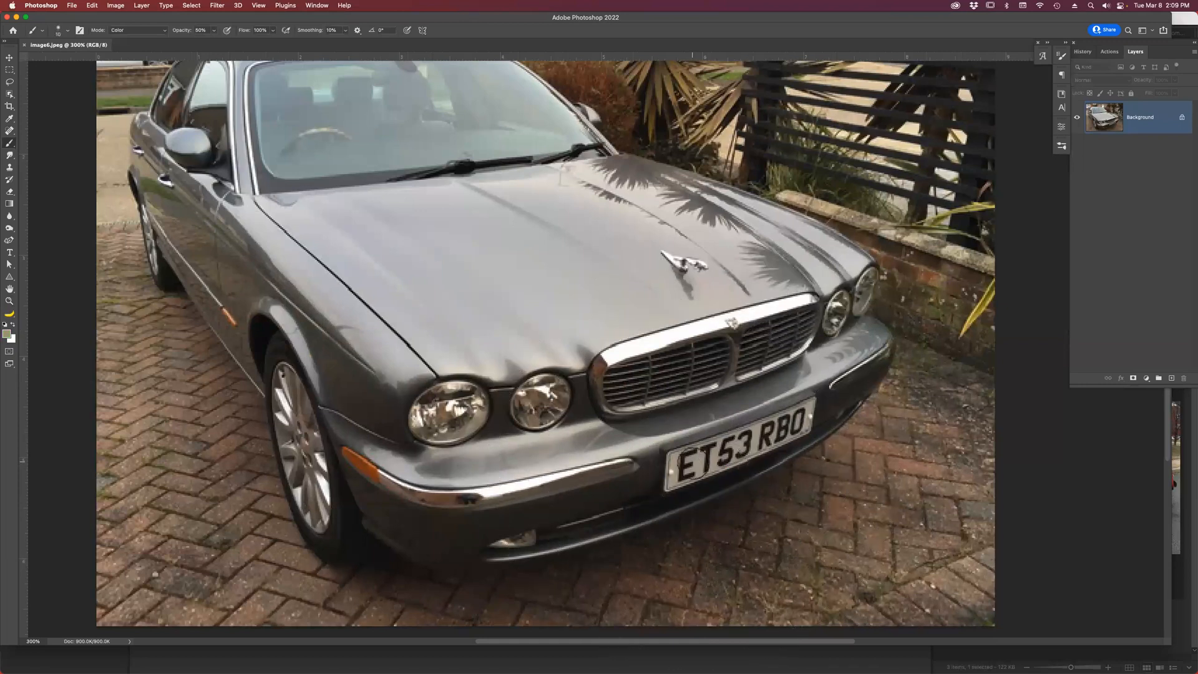
Increase the hardness of the small brush for painting on the car's number plate.
right_click(690, 462)
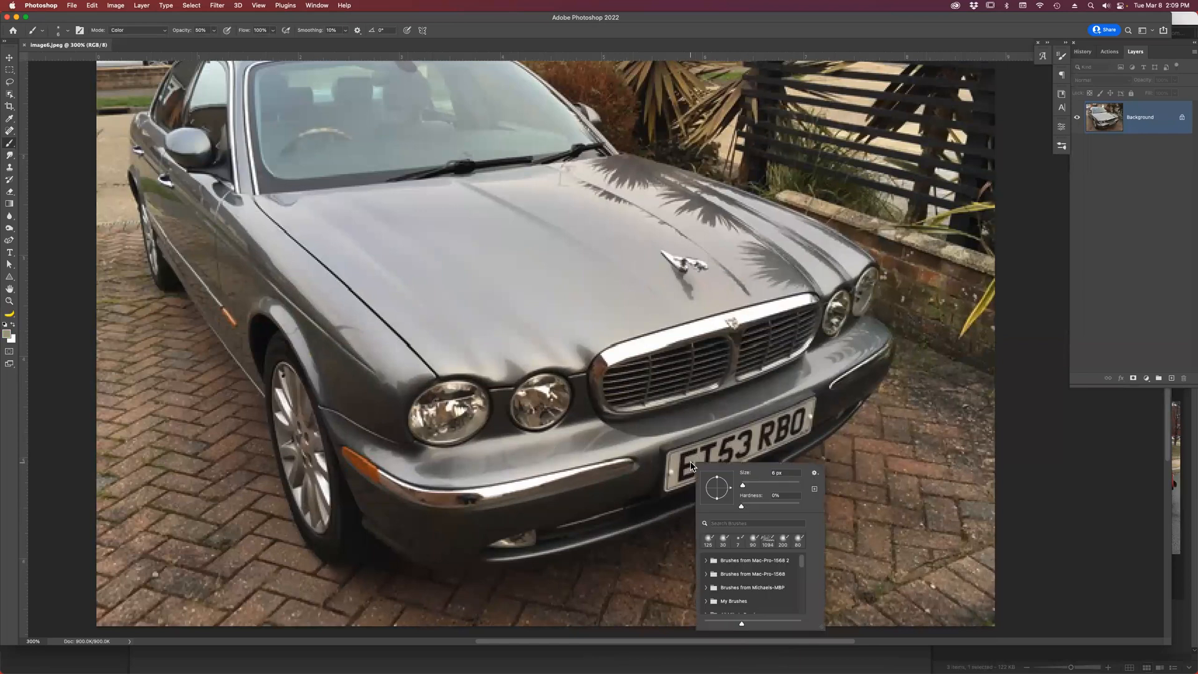
drag(798, 506, 808, 506)
click(835, 26)
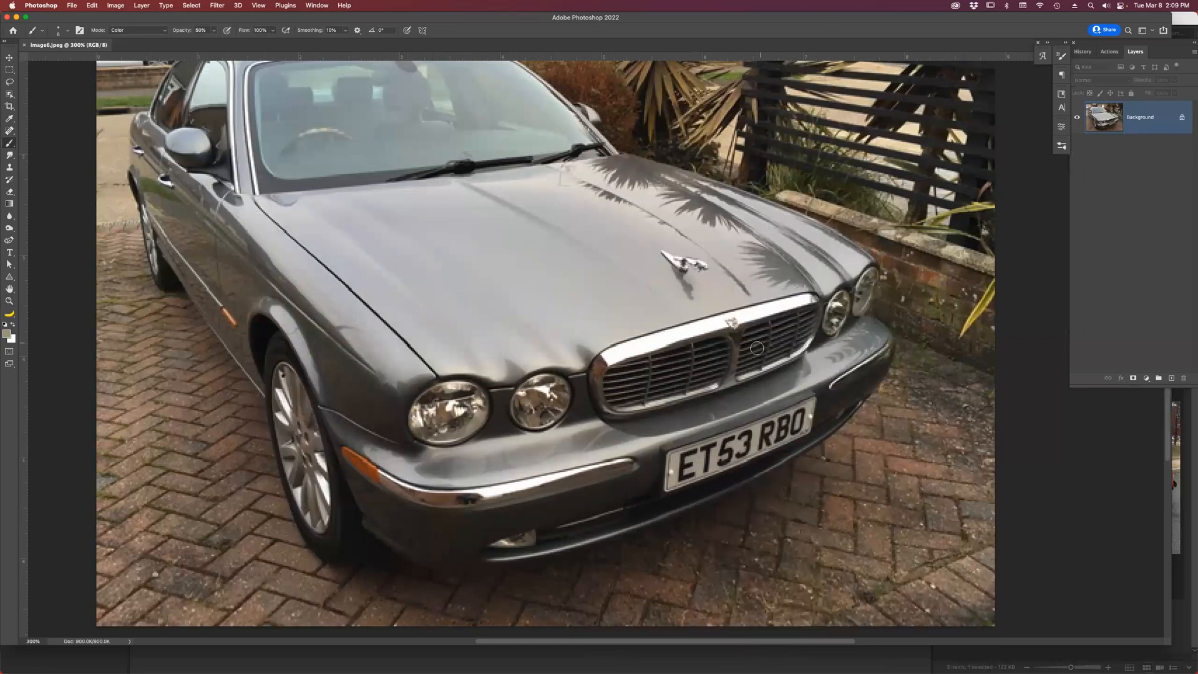
key(super+equal)
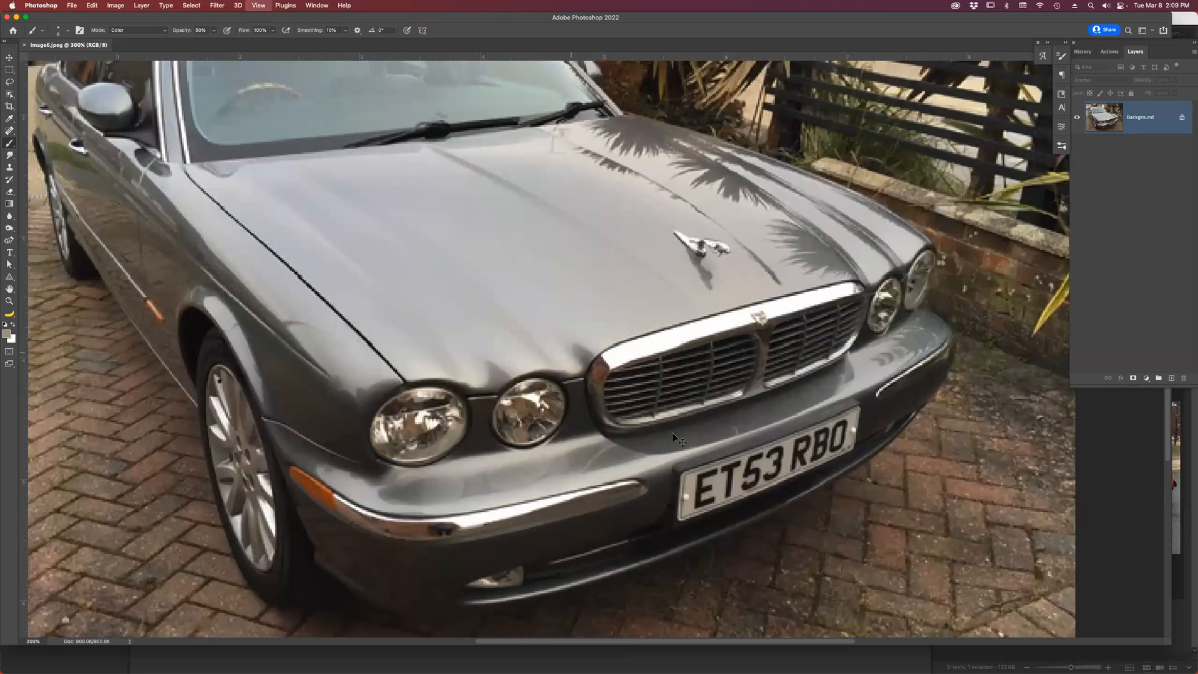
Set the brush to Normal mode at 100% opacity and paint out parts of the first two letters on the car's number plate.
scroll(675, 424, down, 5)
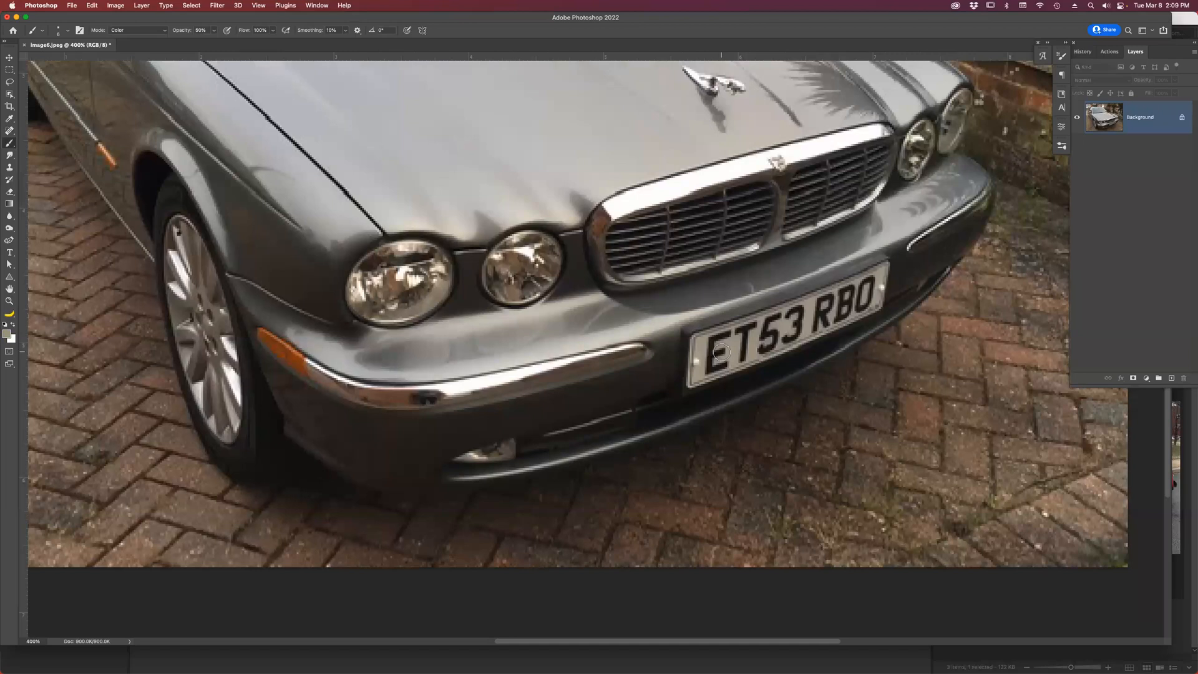
click(156, 30)
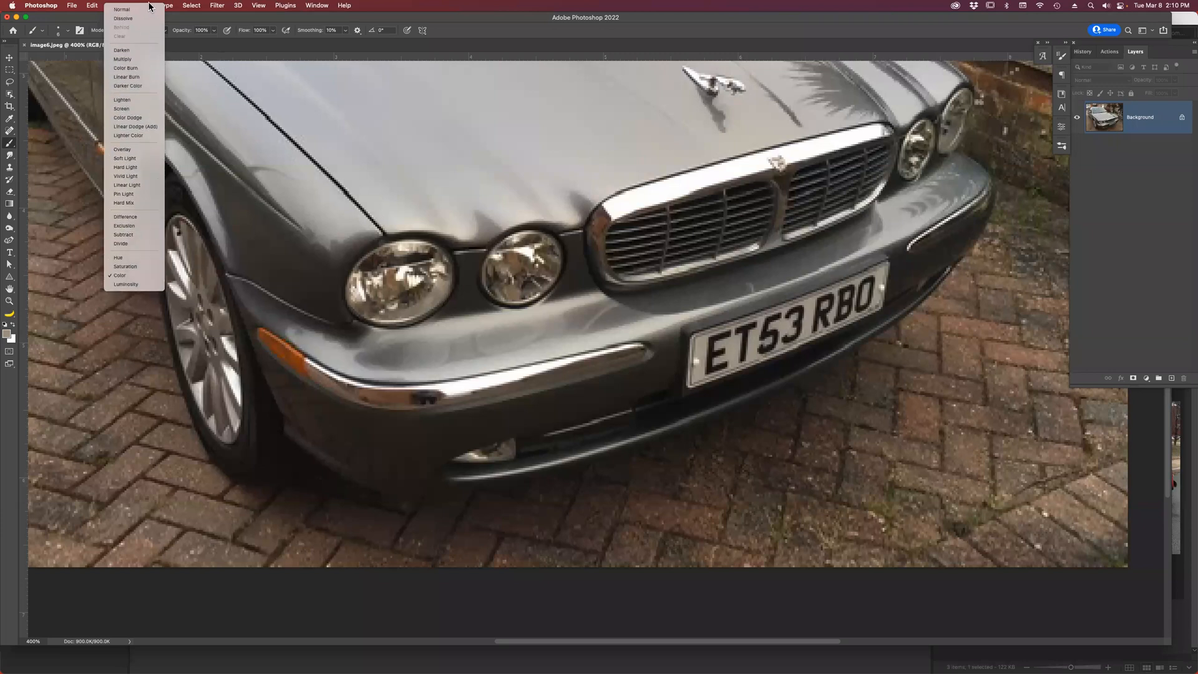
click(150, 10)
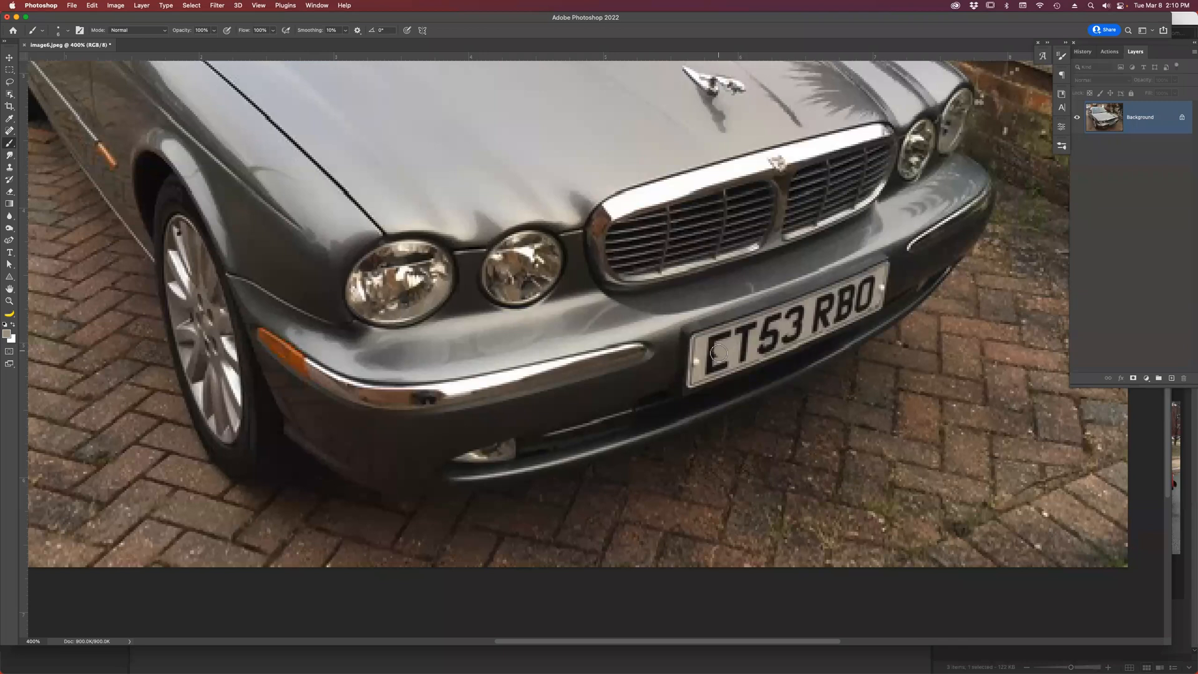
drag(718, 353, 727, 352)
key(super+z)
key(super+minus)
key(super+minus)
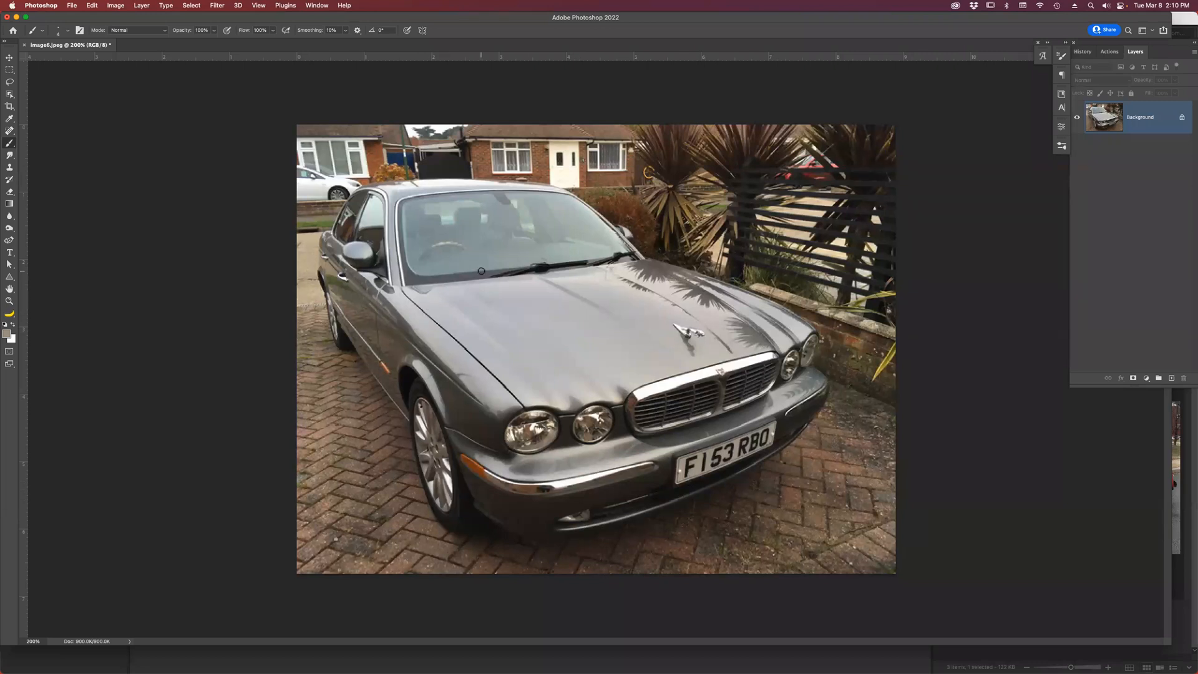
Select the large gray car with the Object Selection tool and switch to the Lasso for subtracting from the selection.
key(w)
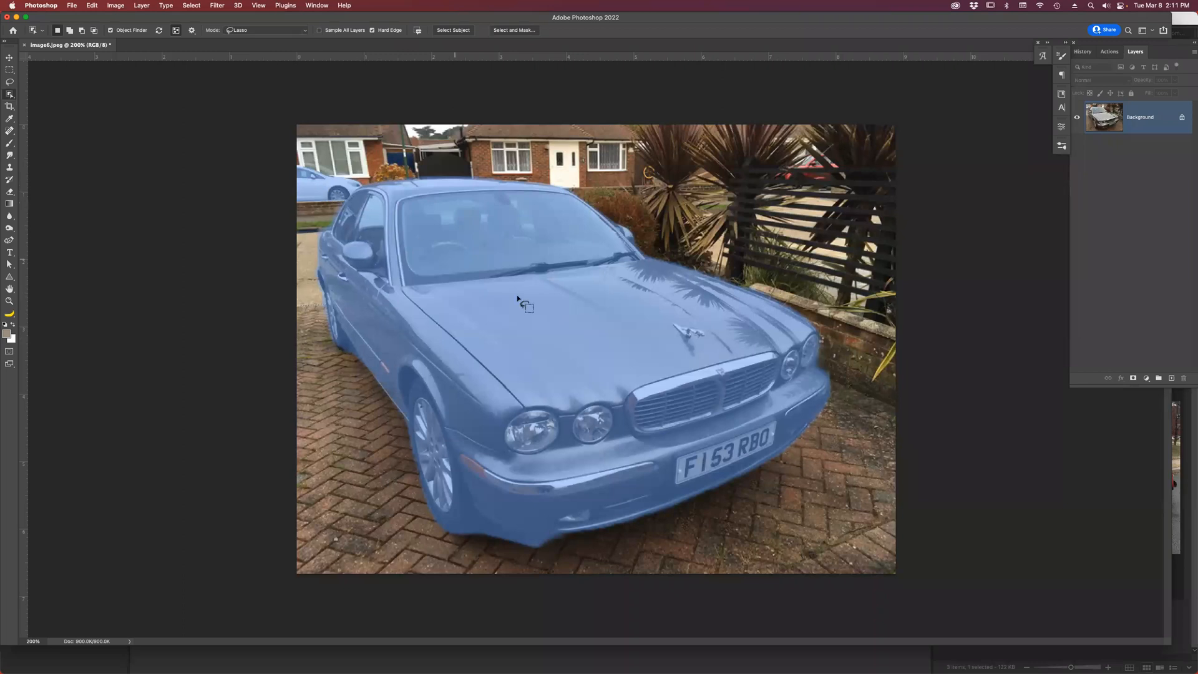
click(557, 347)
key(l)
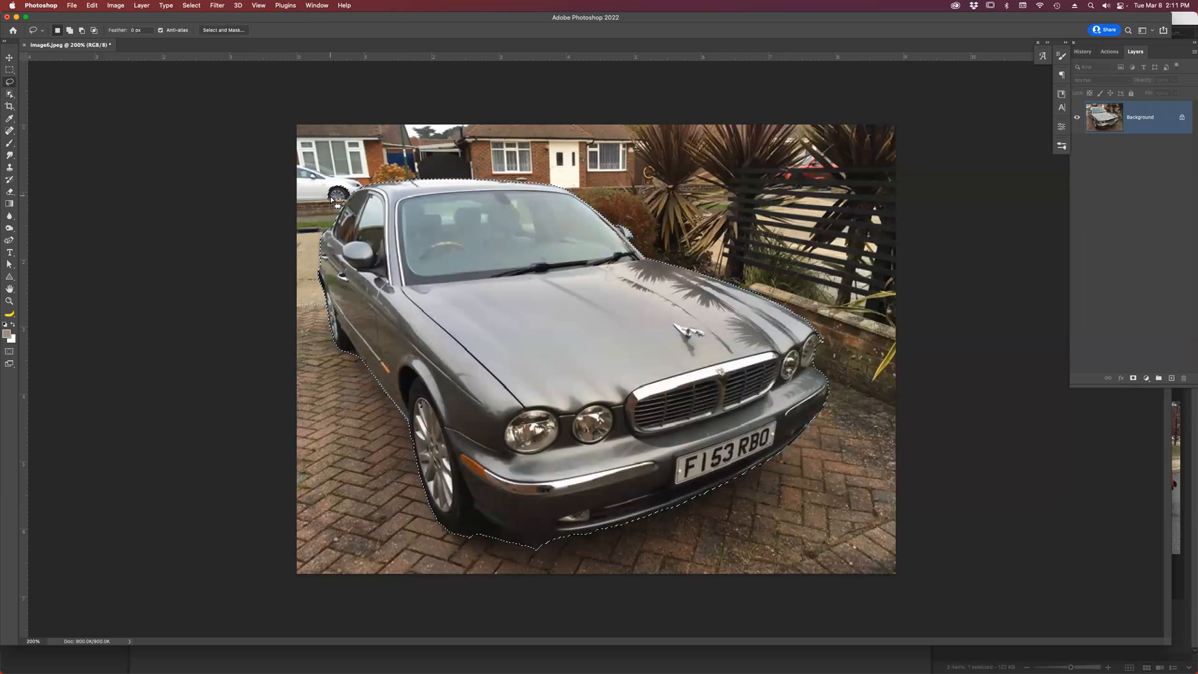
key(alt)
Copy the selected car to a new layer, check the cutout with the Background layer hidden, and undo the copy.
key(super+j)
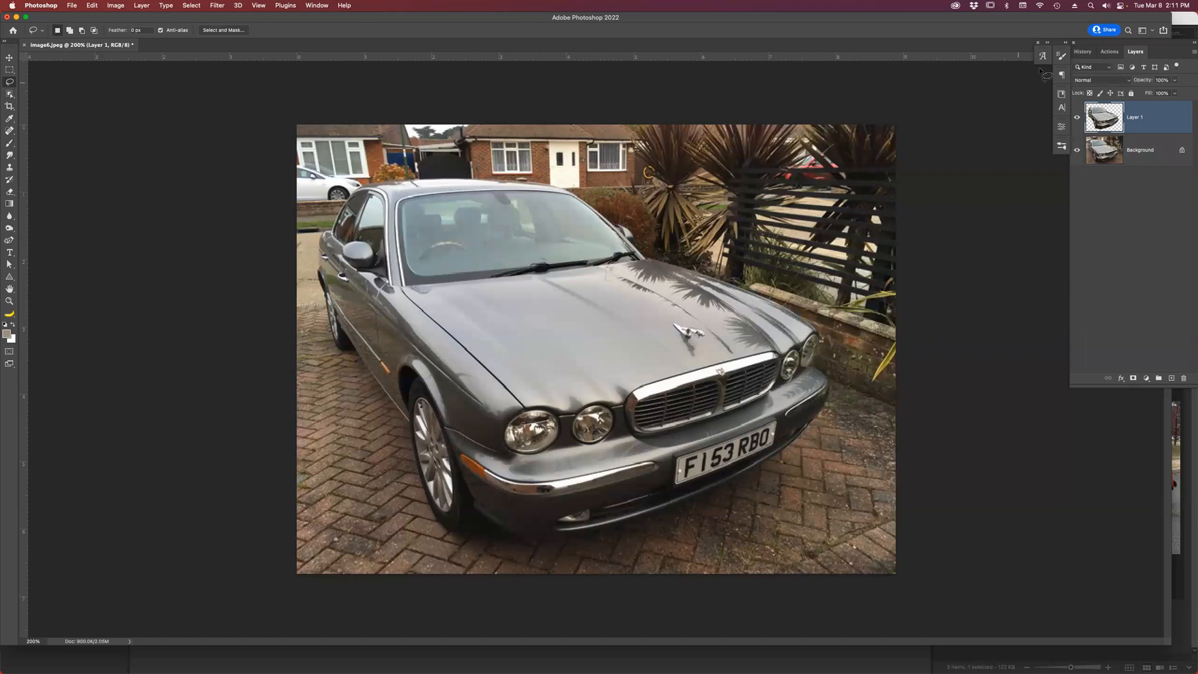
click(1077, 151)
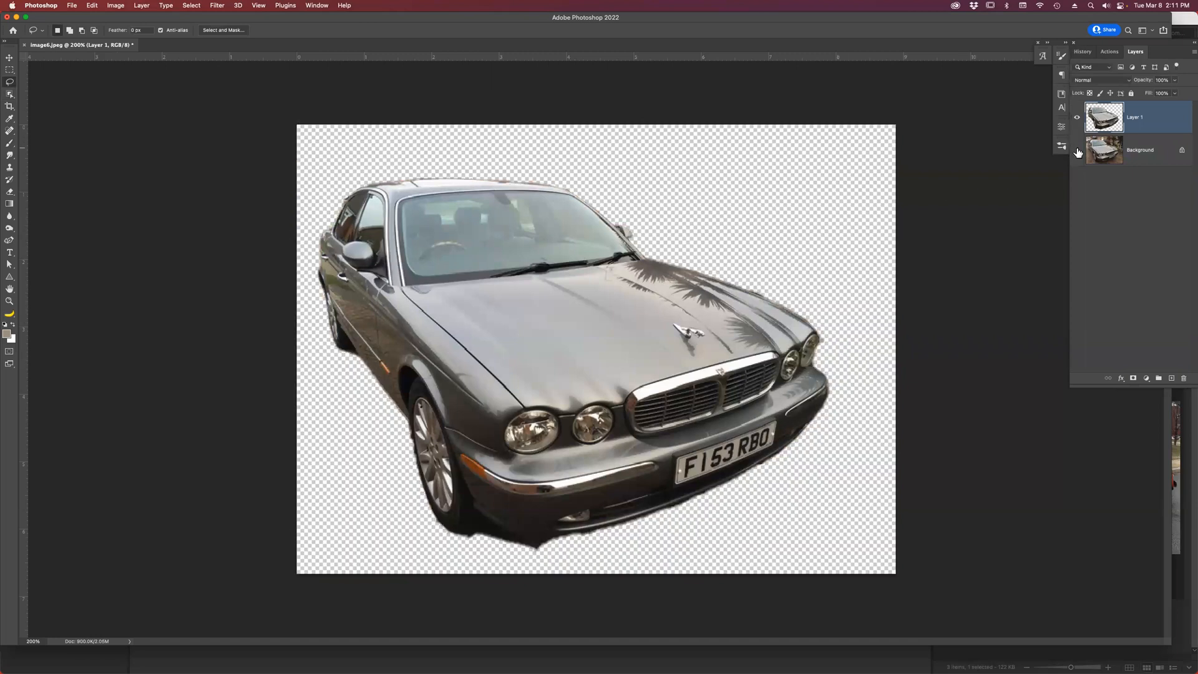
click(1078, 151)
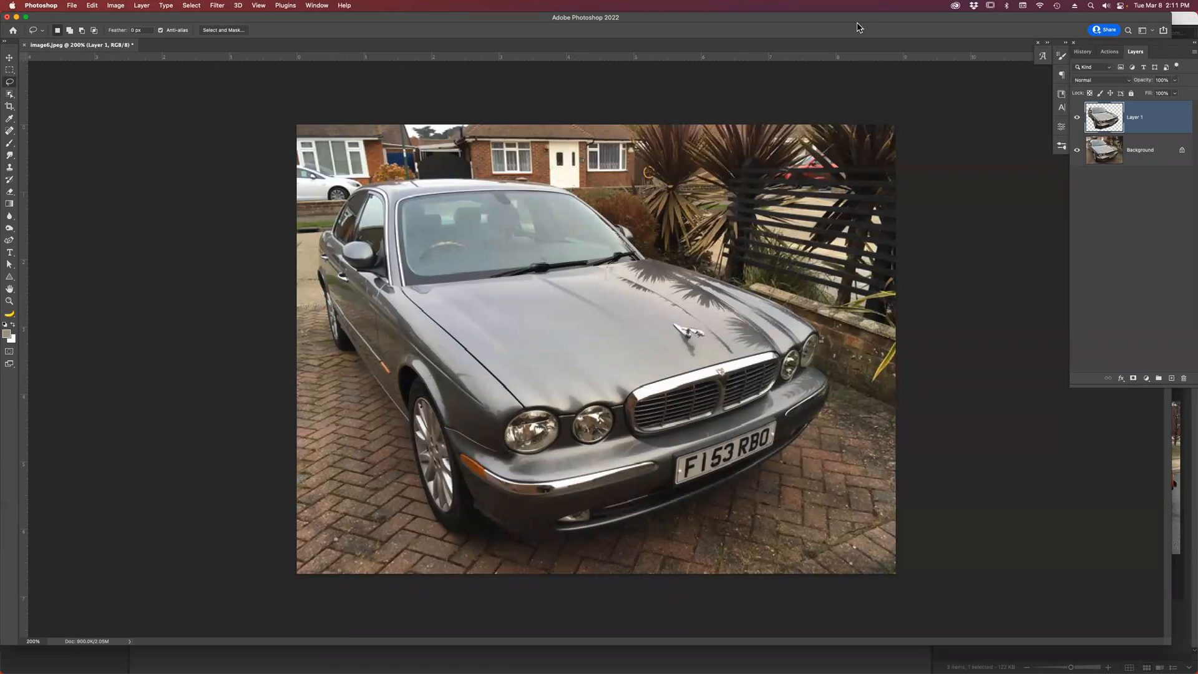
key(super+z)
key(super+z)
key(super+z)
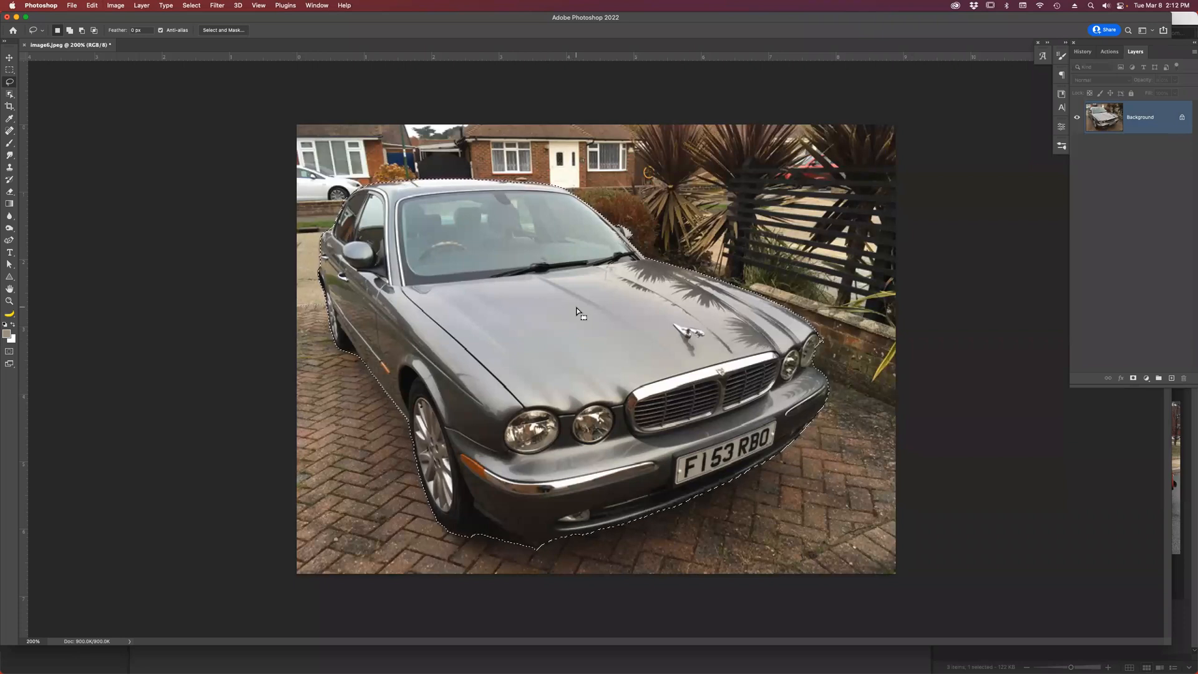
Copy the selected car to a new layer and add a layer mask to that layer.
key(super+j)
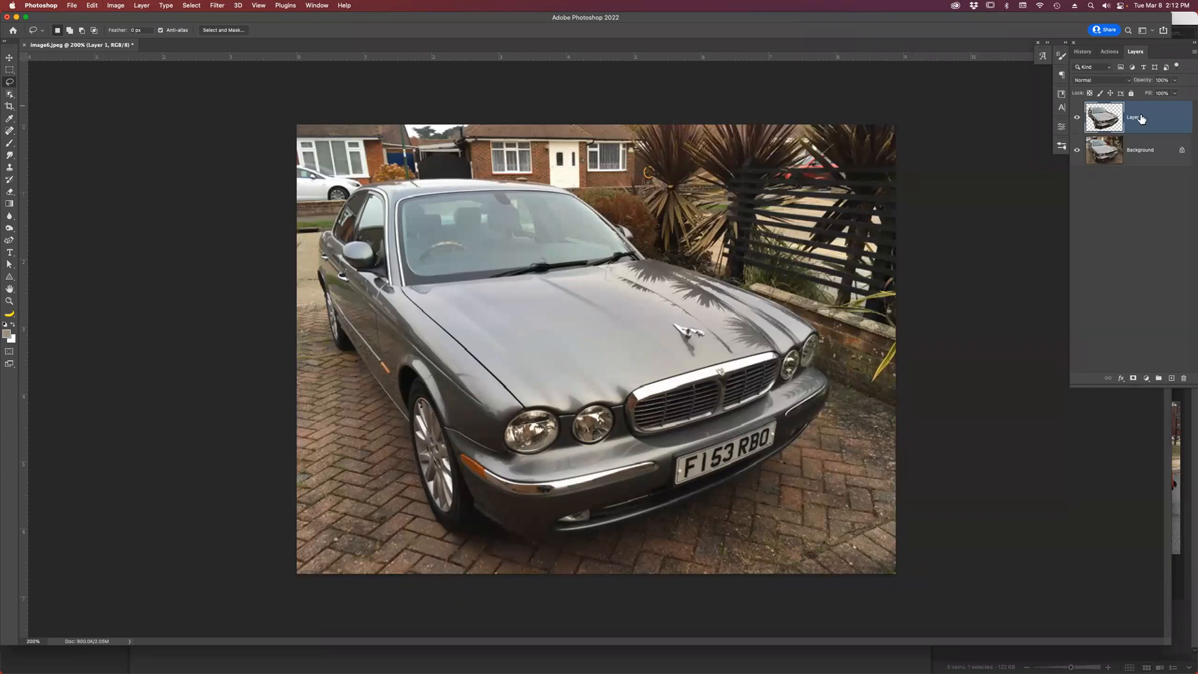
click(1133, 379)
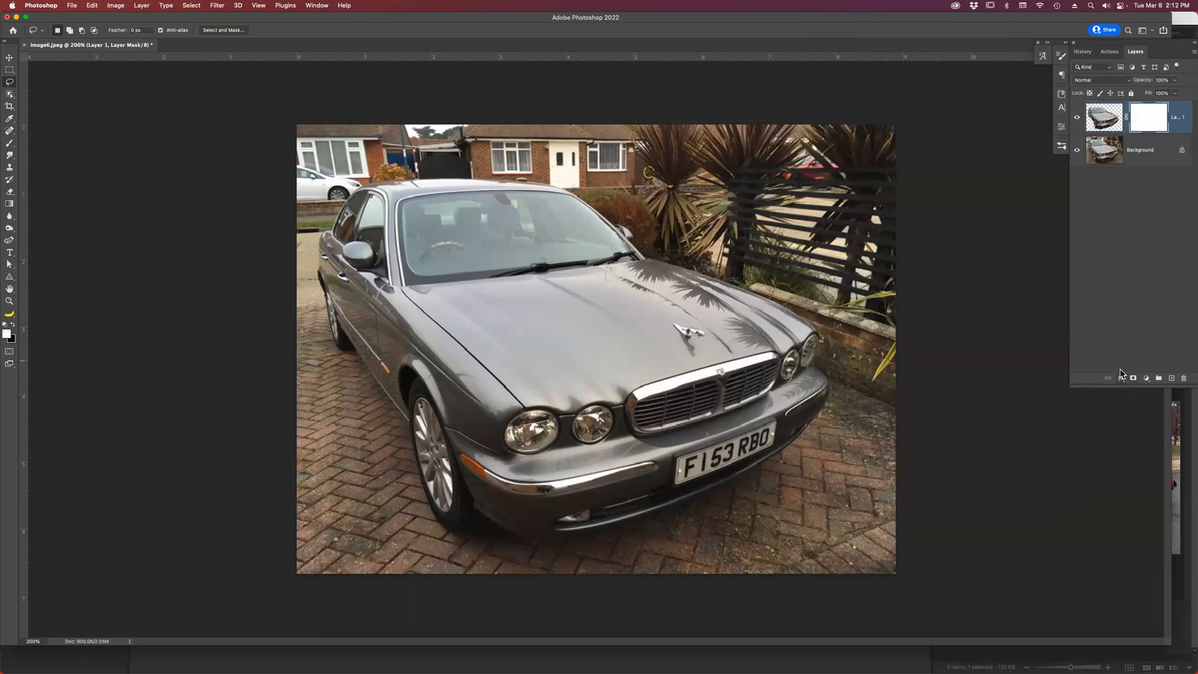
Hide the Background layer and mask out the headlight nearest the front wheel with an enlarged black brush.
key(z)
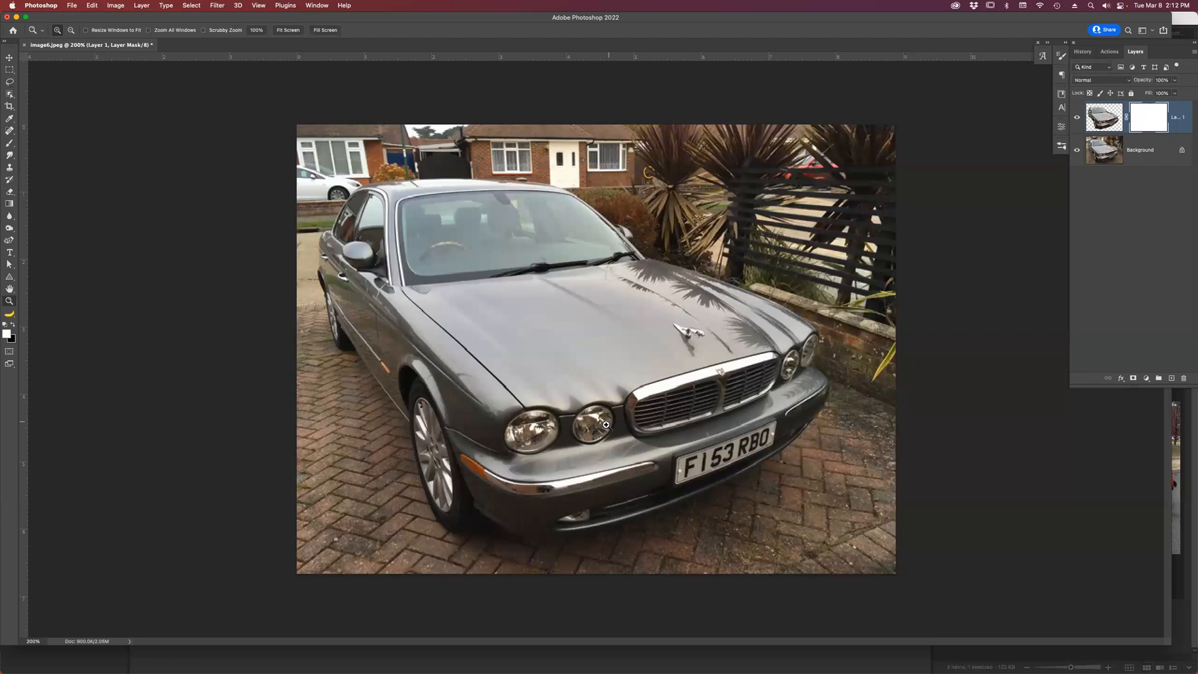
click(596, 432)
click(596, 432)
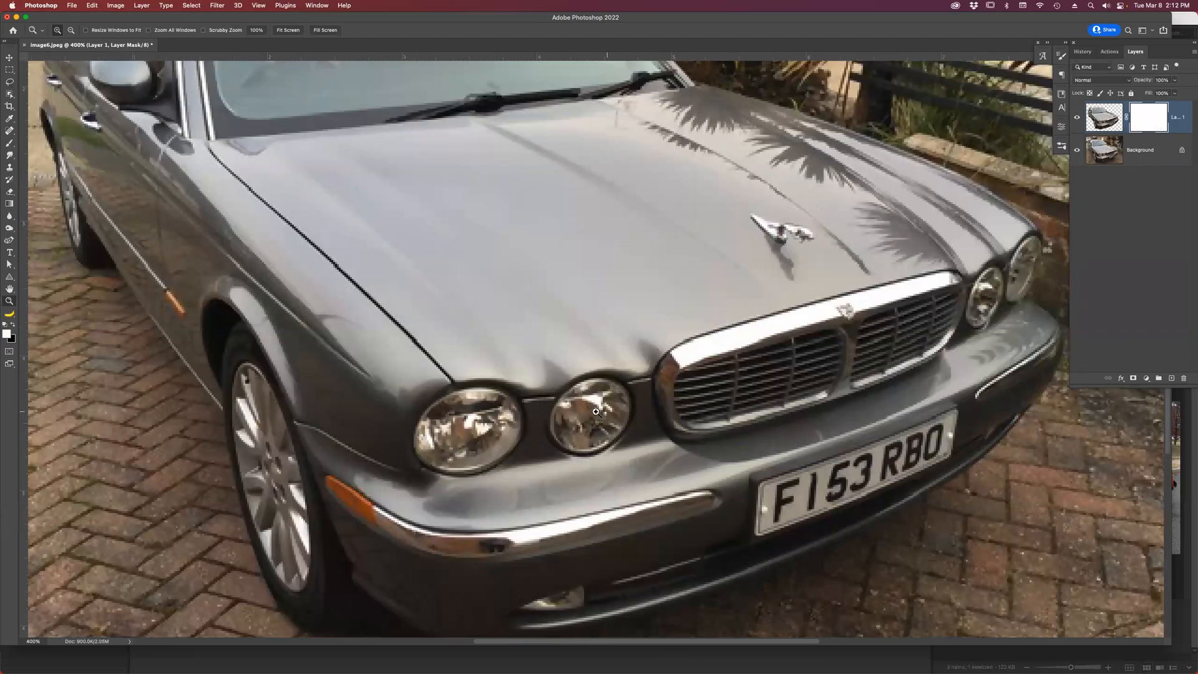
key(b)
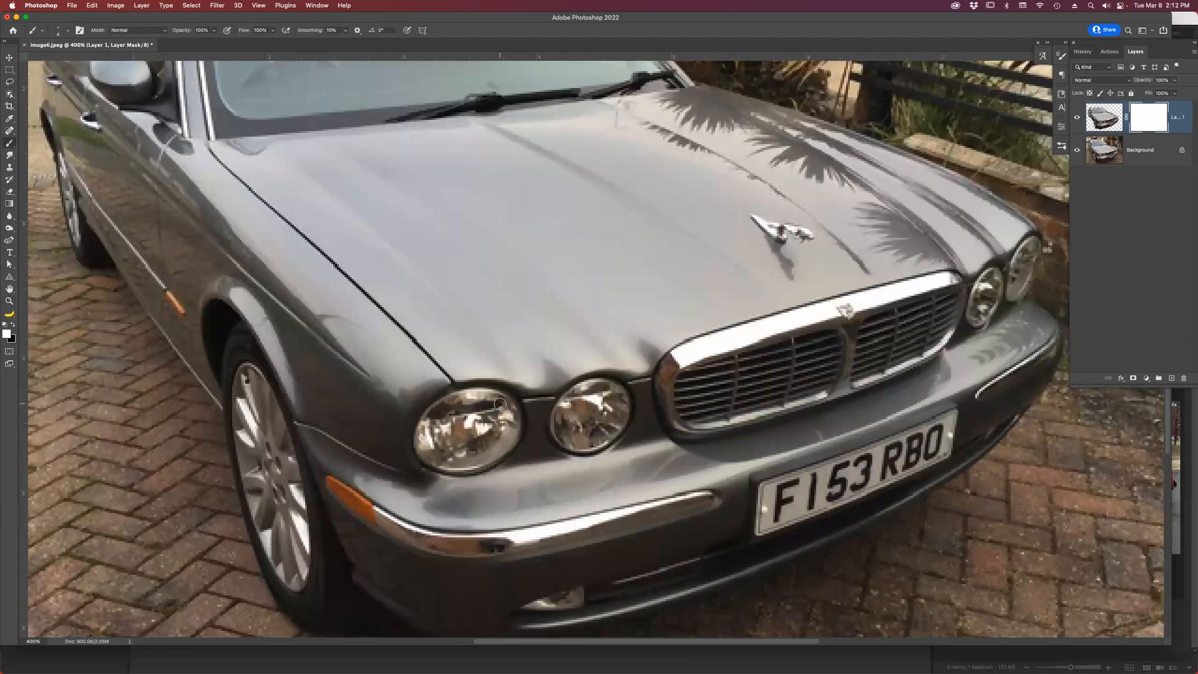
key(x)
key(bracketright)
key(bracketright)
key(bracketright)
key(bracketright)
key(bracketright)
key(bracketright)
click(1077, 150)
mouse_move(493, 398)
mouse_down()
mouse_move(437, 406)
mouse_move(426, 447)
mouse_move(461, 462)
mouse_move(508, 448)
mouse_move(499, 401)
mouse_move(451, 416)
mouse_move(439, 435)
mouse_move(485, 415)
mouse_move(493, 430)
mouse_move(452, 438)
mouse_move(492, 438)
mouse_move(438, 442)
mouse_move(449, 417)
mouse_move(436, 429)
mouse_move(449, 451)
mouse_move(499, 438)
mouse_up()
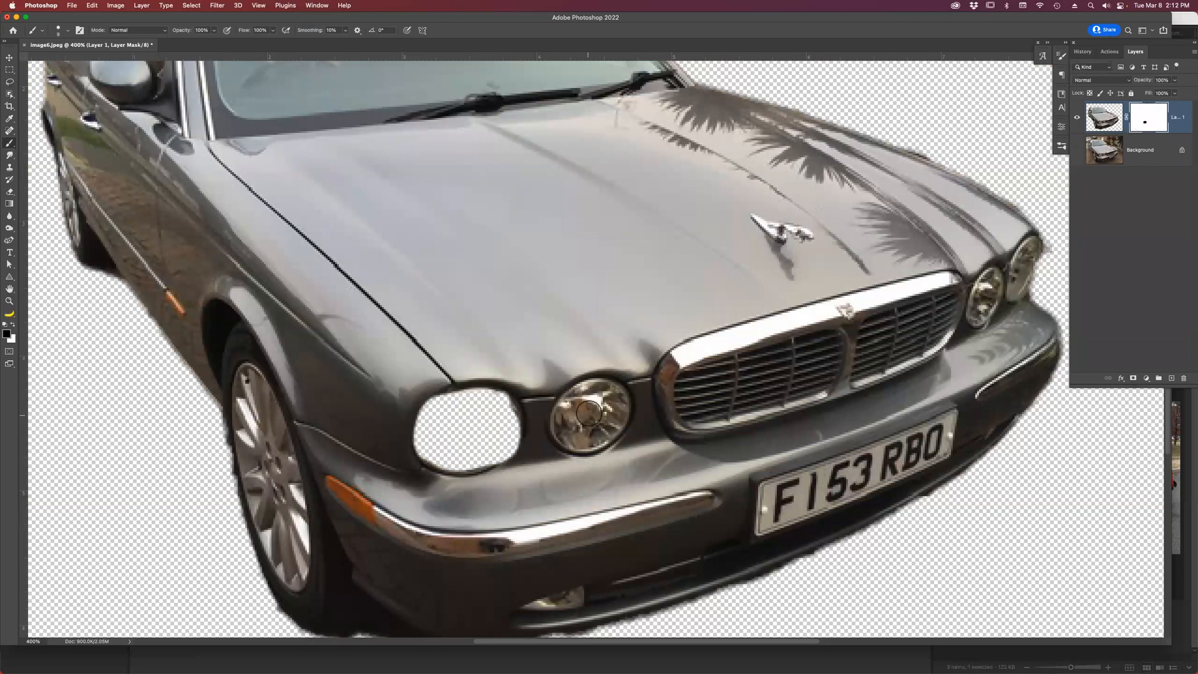
Mask out the other three headlights in black, adapting the brush size to each one.
key(bracketright)
key(bracketright)
mouse_move(596, 417)
mouse_down()
mouse_move(578, 428)
mouse_move(603, 399)
mouse_move(612, 418)
mouse_move(593, 433)
mouse_move(571, 425)
mouse_move(576, 403)
mouse_up()
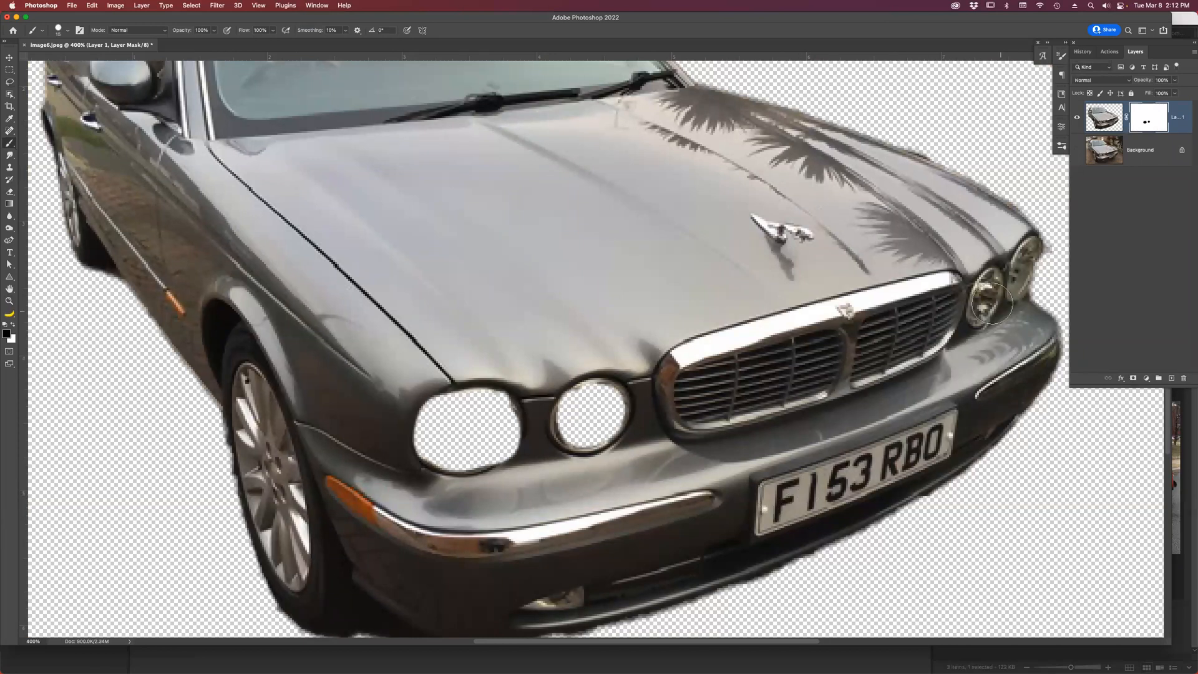
click(987, 285)
mouse_move(986, 286)
mouse_down()
mouse_move(984, 306)
mouse_move(986, 293)
mouse_up()
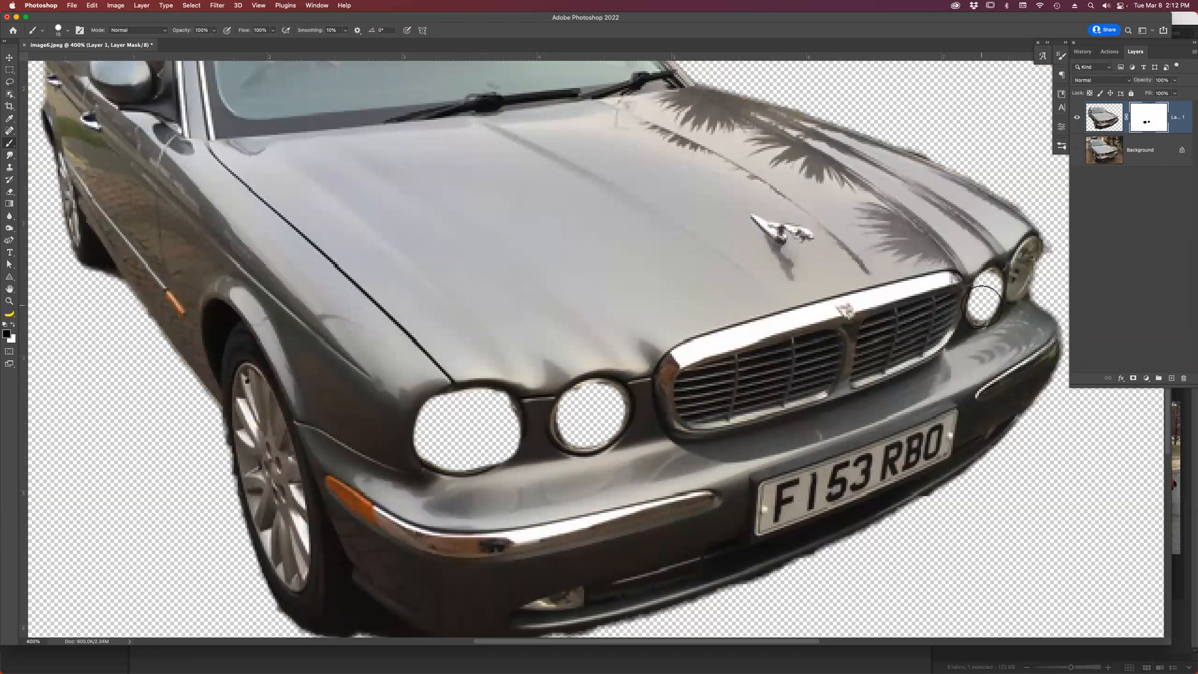
key(bracketleft)
key(bracketleft)
mouse_move(1026, 252)
mouse_down()
mouse_move(1015, 295)
mouse_move(1018, 267)
mouse_up()
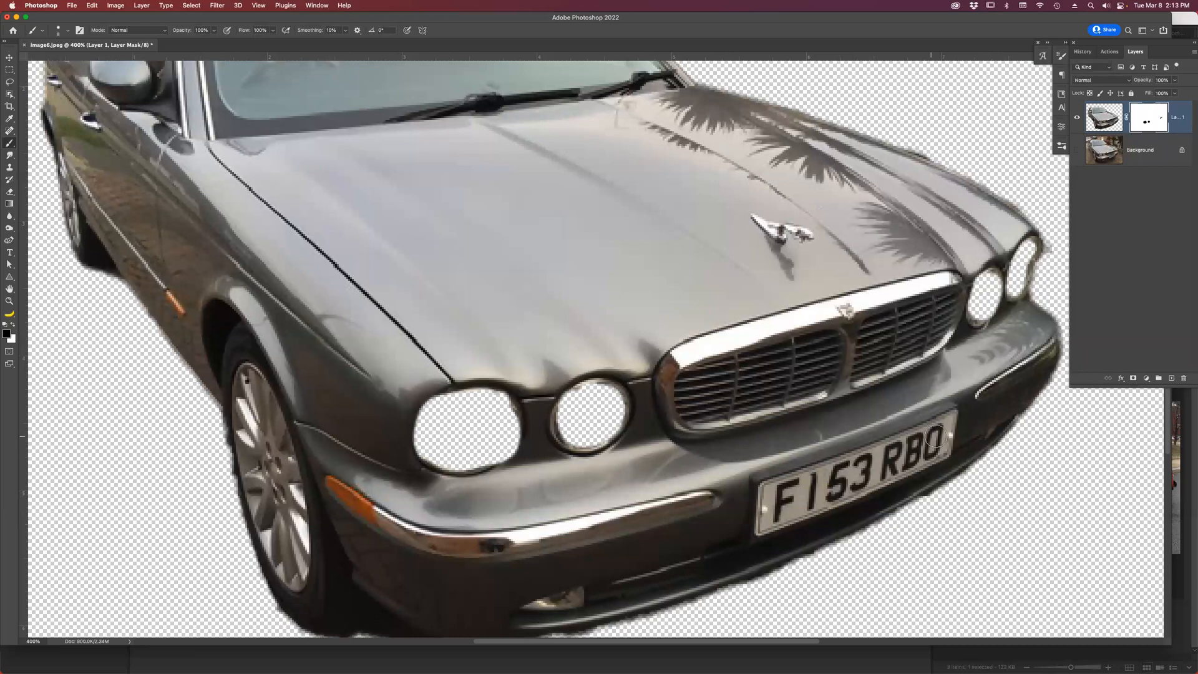
Mask out the whole number plate with straight black brush strokes.
drag(944, 426, 842, 468)
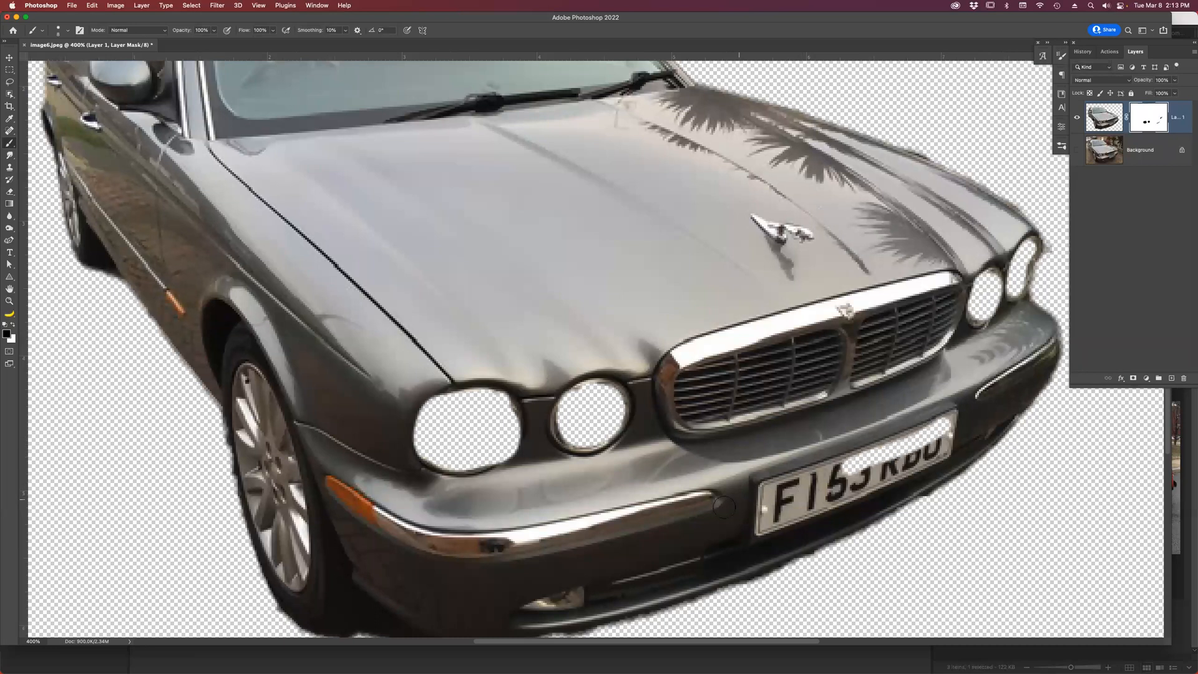
click(767, 491)
shift+click(948, 420)
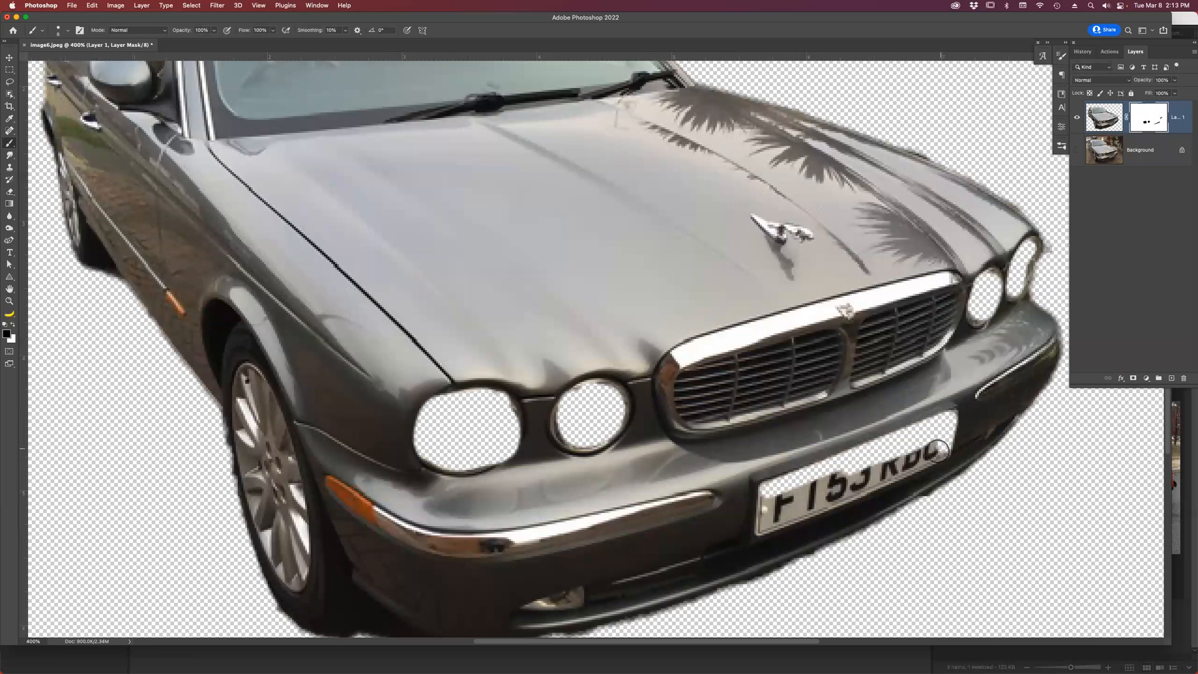
shift+click(764, 515)
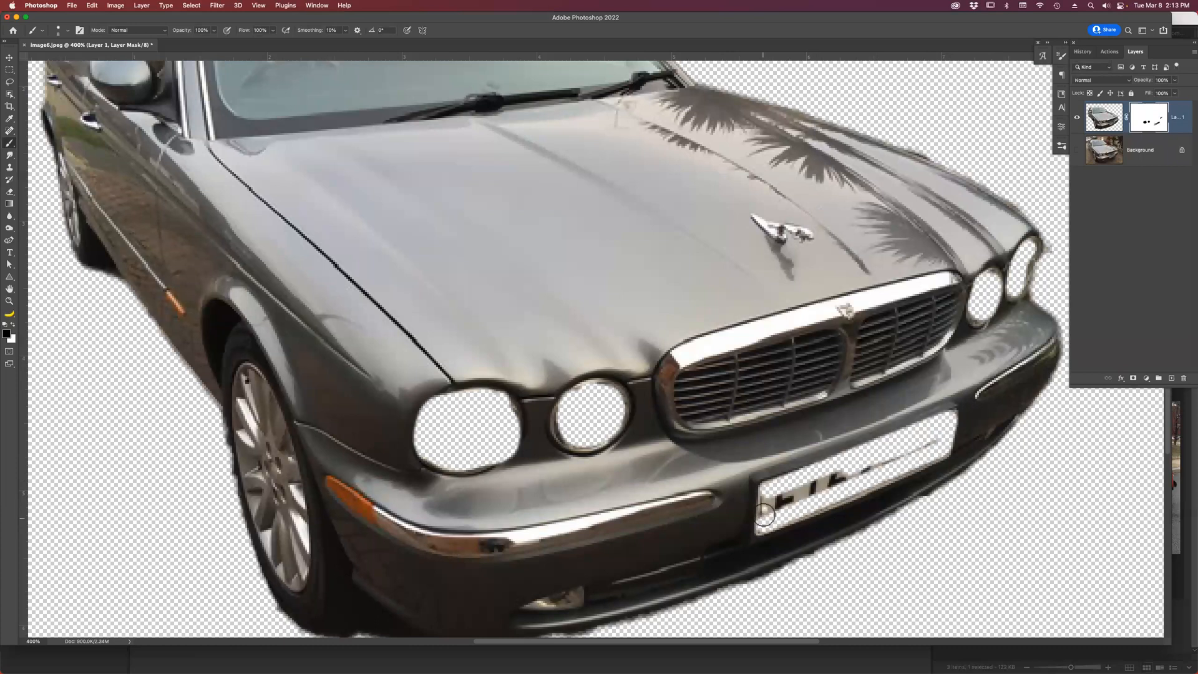
shift+click(765, 503)
shift+click(766, 497)
shift+click(842, 471)
shift+click(777, 504)
shift+click(930, 440)
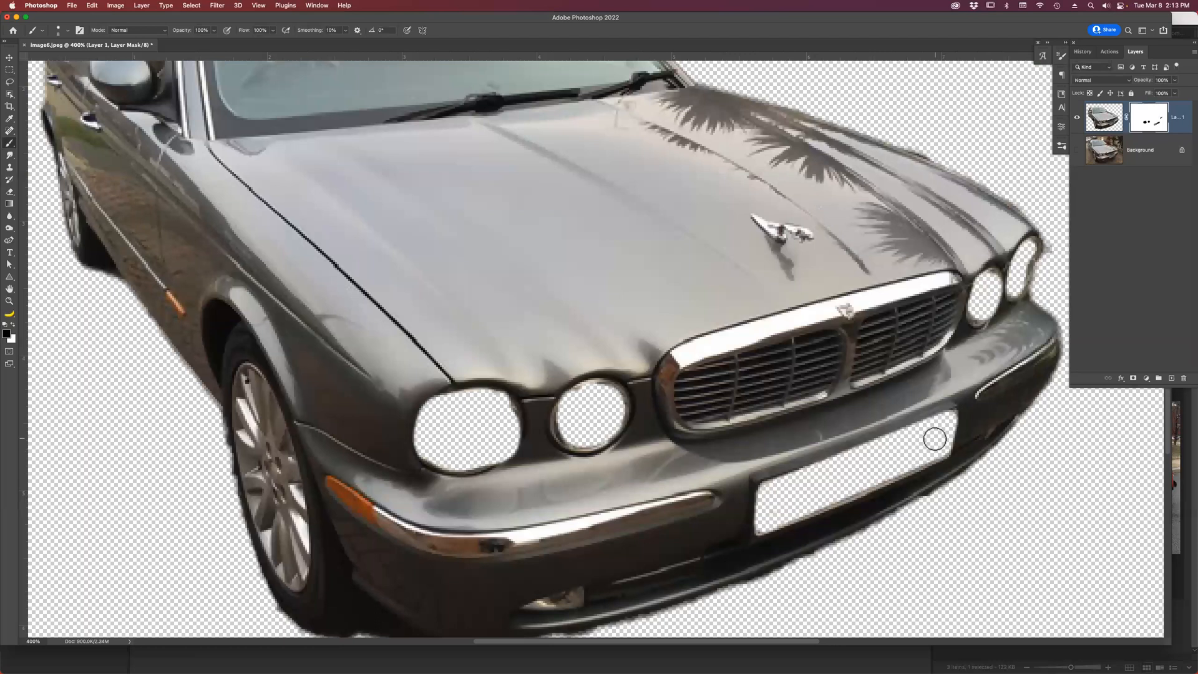
Mask out the radiator grille and its chrome surround, varying the brush size for the interior and edges.
key(bracketright)
key(bracketright)
key(bracketright)
key(bracketright)
mouse_move(942, 293)
mouse_down()
mouse_move(695, 368)
mouse_move(679, 380)
mouse_move(682, 407)
mouse_move(939, 317)
mouse_move(852, 369)
mouse_move(722, 404)
mouse_move(689, 367)
mouse_move(702, 358)
mouse_move(680, 359)
mouse_move(691, 350)
mouse_move(941, 287)
mouse_up()
key(bracketleft)
key(bracketleft)
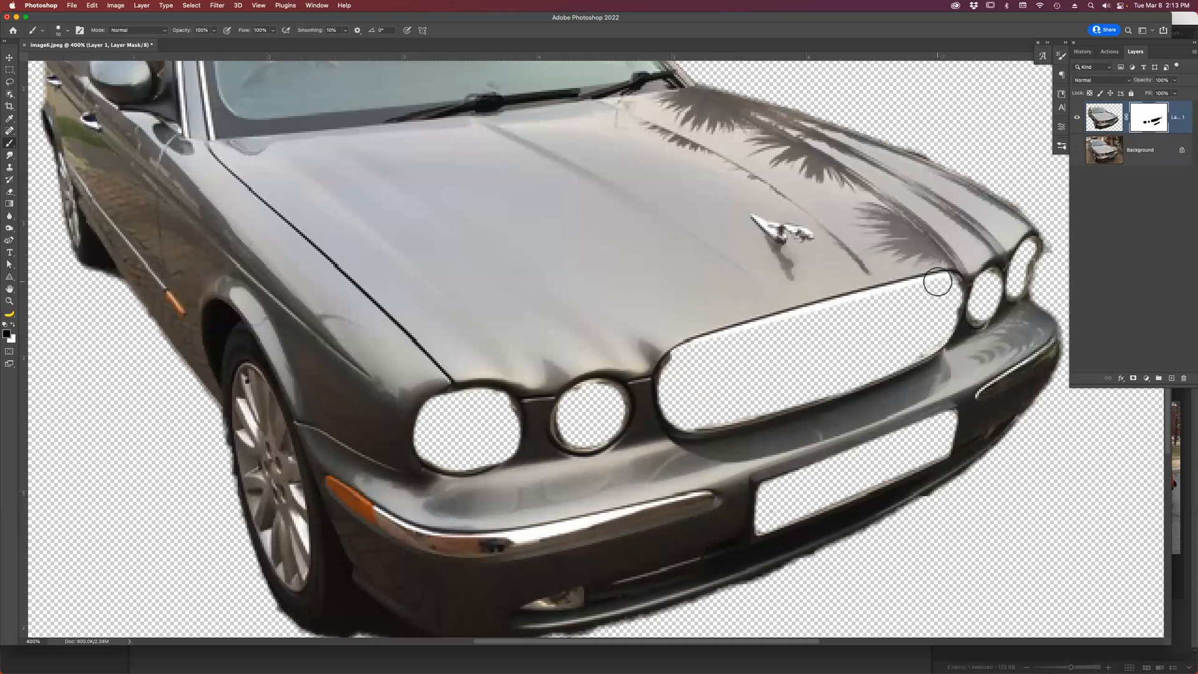
shift+click(689, 351)
Mask out the car's wheels with a larger black brush.
key(bracketright)
mouse_move(235, 337)
mouse_down()
mouse_move(291, 492)
mouse_move(304, 591)
mouse_move(301, 516)
mouse_move(317, 608)
mouse_move(282, 584)
mouse_move(239, 366)
mouse_move(228, 516)
mouse_move(240, 562)
mouse_move(249, 464)
mouse_move(260, 518)
mouse_move(255, 438)
mouse_move(264, 559)
mouse_move(307, 618)
mouse_move(265, 501)
mouse_up()
scroll(274, 505, left, 10)
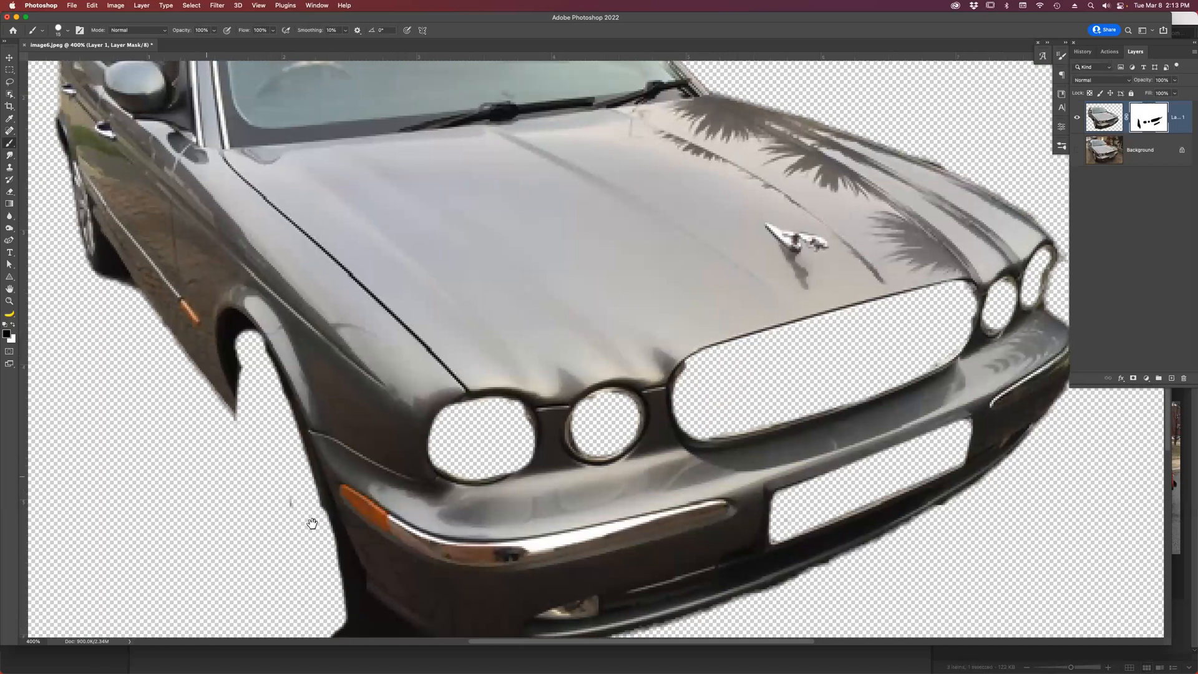
drag(381, 185, 431, 299)
drag(526, 596, 339, 659)
drag(411, 402, 399, 671)
Mask out the windshield with straight strokes along its edges, filling in the middle with an enlarged brush.
click(680, 281)
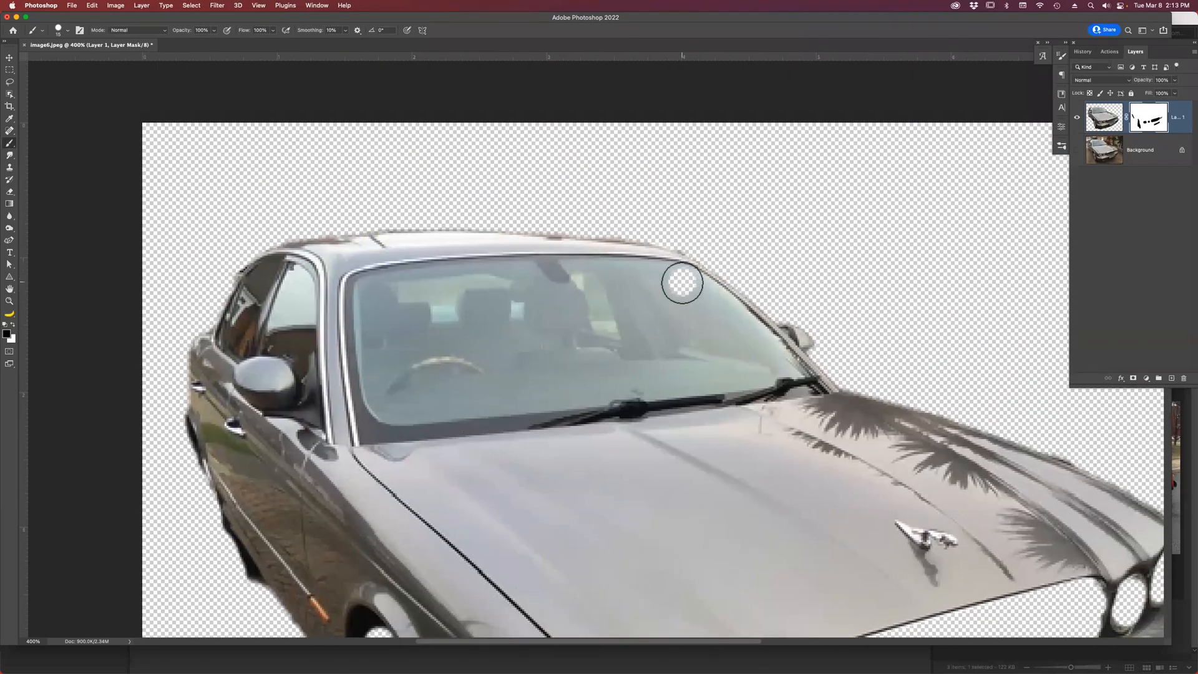
shift+click(368, 288)
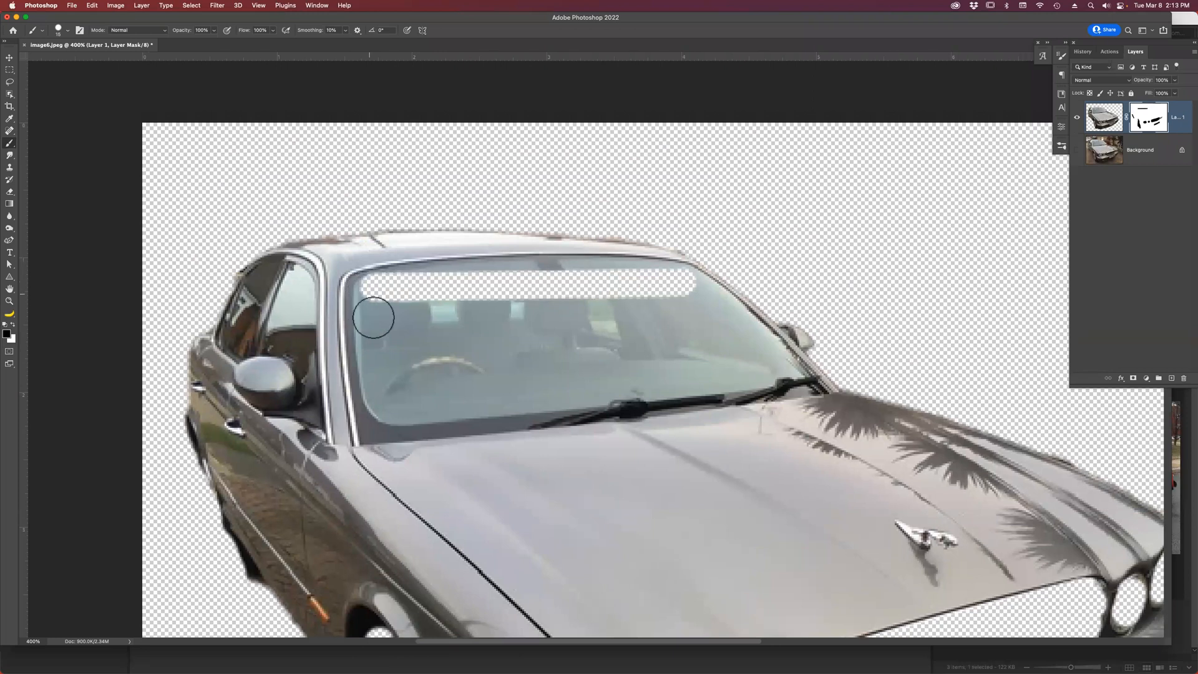
shift+click(386, 402)
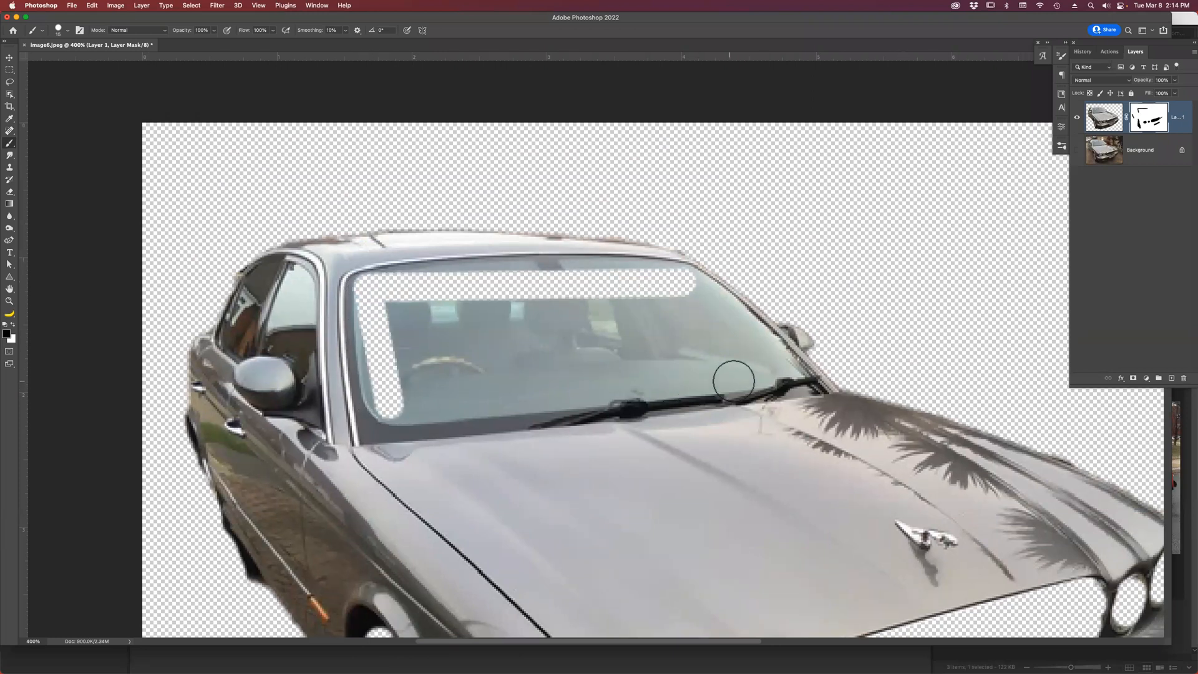
shift+click(774, 370)
mouse_move(804, 385)
mouse_down()
mouse_move(369, 422)
mouse_move(431, 412)
mouse_up()
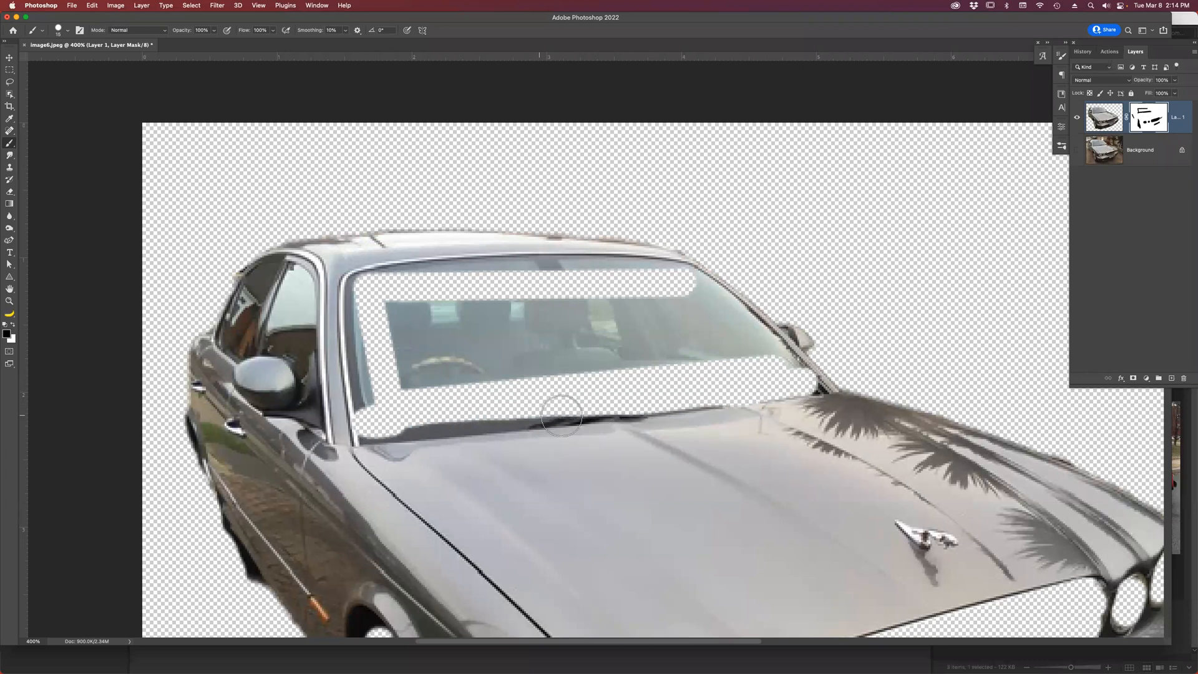
shift+click(639, 407)
click(358, 290)
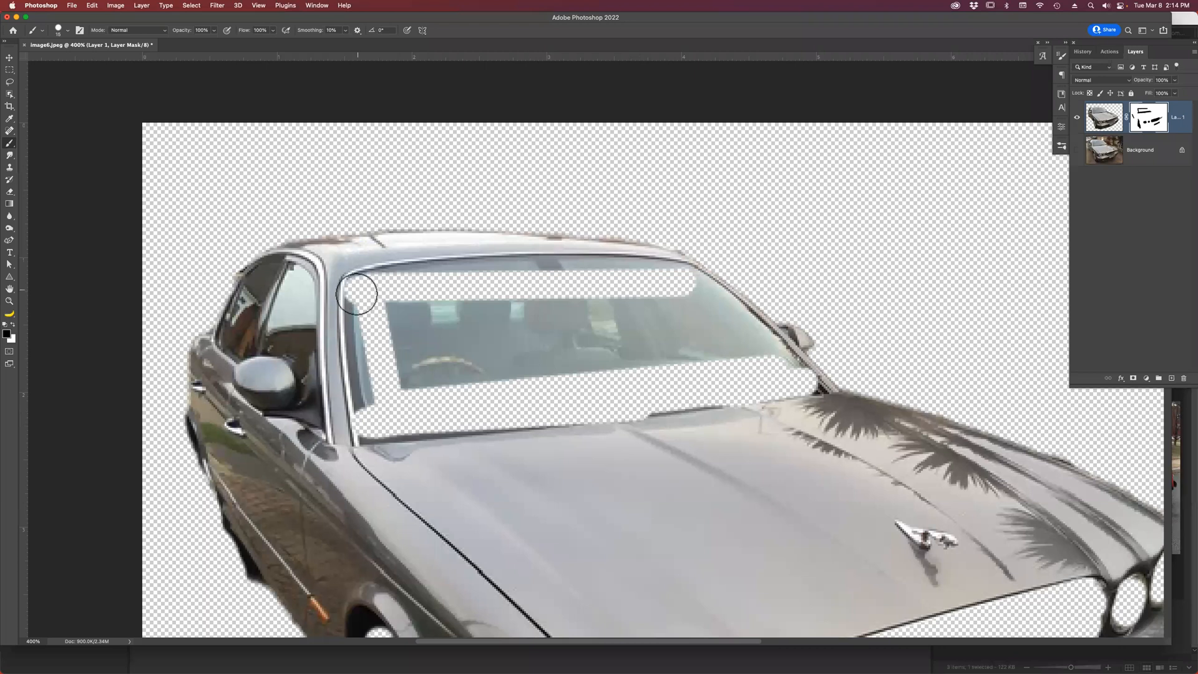
shift+click(368, 404)
mouse_move(369, 404)
mouse_down()
mouse_move(364, 353)
mouse_move(396, 279)
mouse_move(669, 284)
mouse_move(629, 270)
mouse_move(738, 310)
mouse_move(770, 350)
mouse_move(579, 357)
mouse_move(455, 388)
mouse_move(690, 339)
mouse_move(684, 316)
mouse_move(481, 294)
mouse_move(396, 366)
mouse_move(738, 339)
mouse_up()
key(bracketright)
key(bracketright)
key(bracketright)
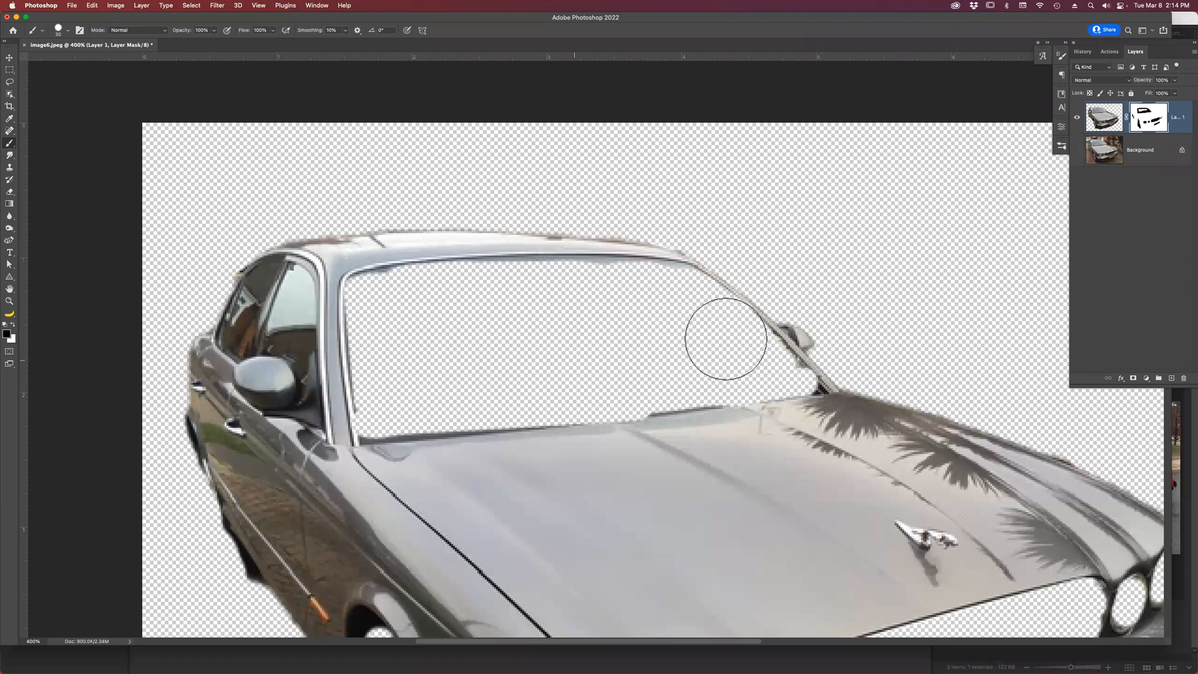
Shrink the brush and mask out the side windows around the door mirror.
key(bracketleft)
key(bracketleft)
key(bracketleft)
key(bracketleft)
key(bracketleft)
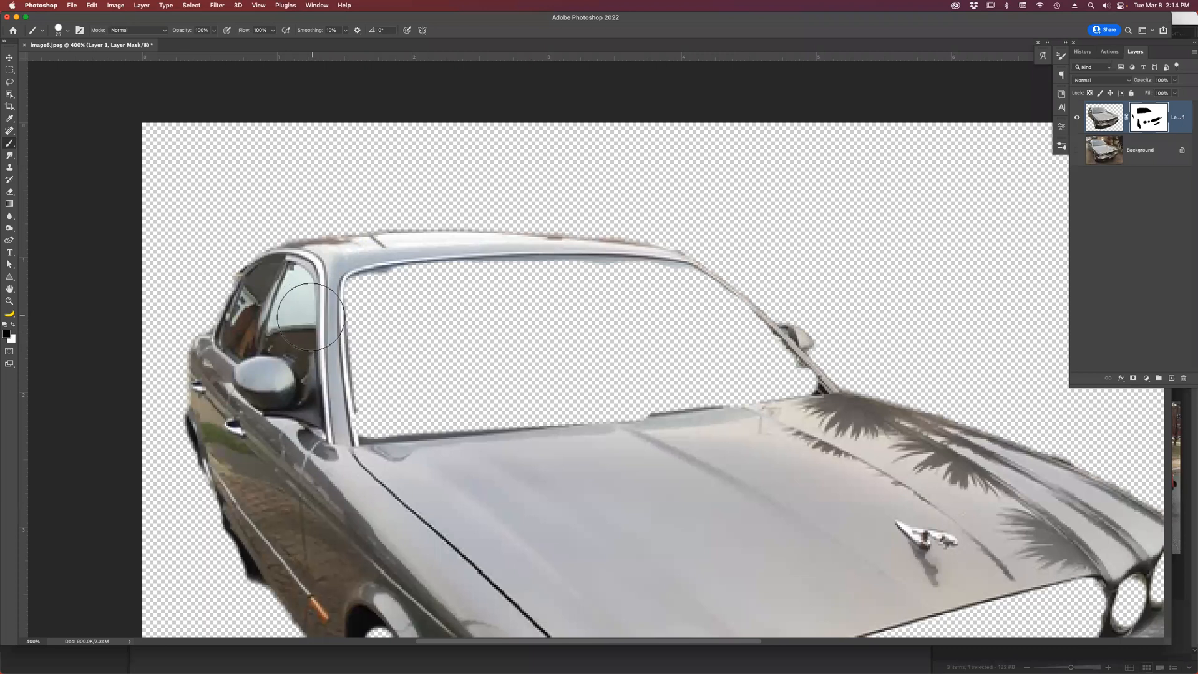
mouse_move(300, 286)
mouse_down()
mouse_move(307, 389)
mouse_move(299, 343)
mouse_move(279, 349)
mouse_move(280, 273)
mouse_move(255, 288)
mouse_move(230, 341)
mouse_move(261, 294)
mouse_move(242, 342)
mouse_move(252, 339)
mouse_move(277, 281)
mouse_move(292, 331)
mouse_move(299, 292)
mouse_move(304, 305)
mouse_move(293, 273)
mouse_move(232, 354)
mouse_move(261, 343)
mouse_move(291, 359)
mouse_up()
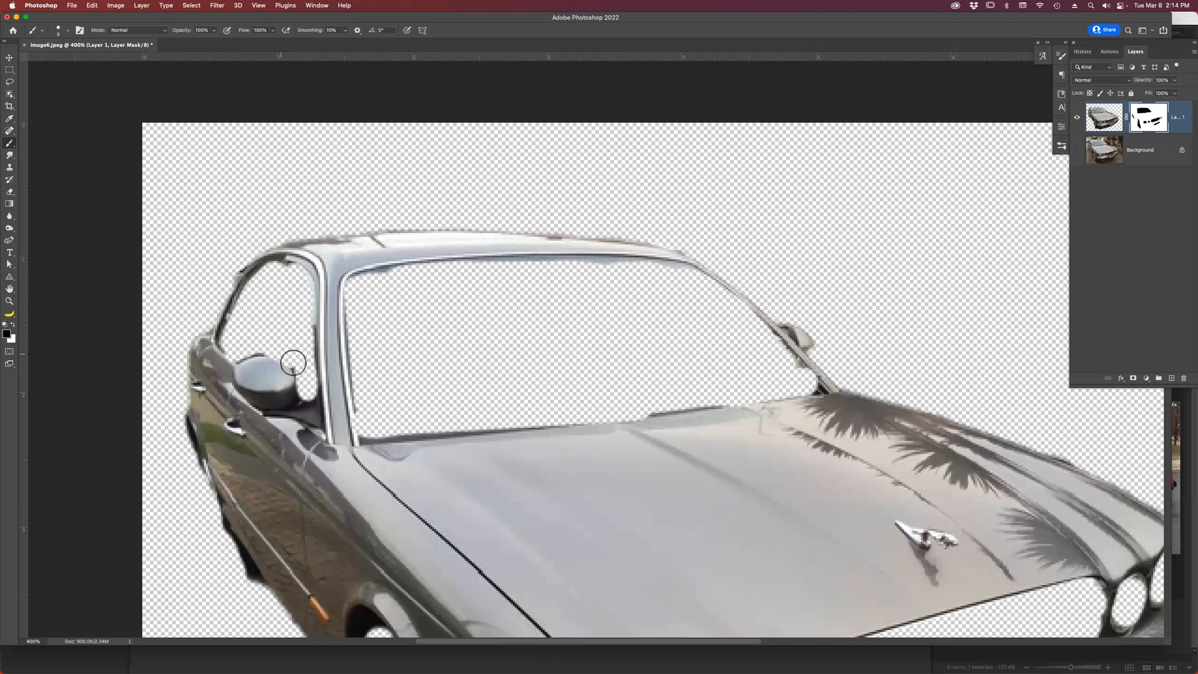
Mask out the hood ornament, the orange side marker and the orange front indicator.
drag(627, 379, 541, 39)
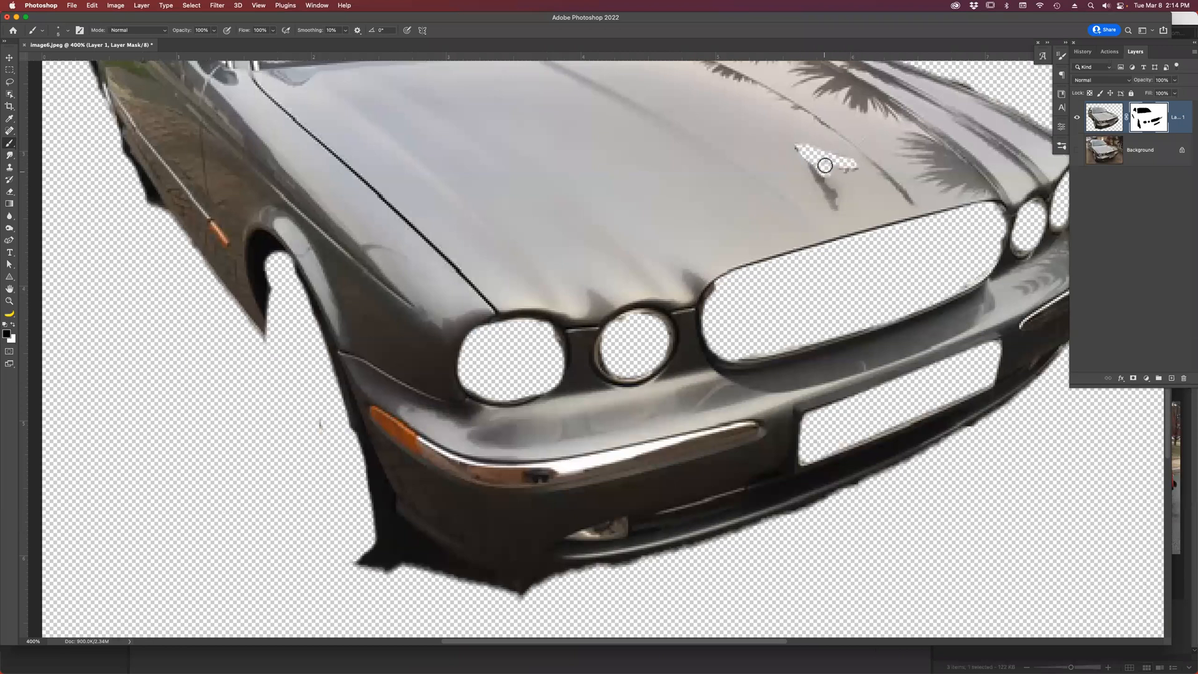
mouse_move(861, 316)
mouse_down()
mouse_move(583, 302)
mouse_move(594, 281)
mouse_move(757, 269)
mouse_up()
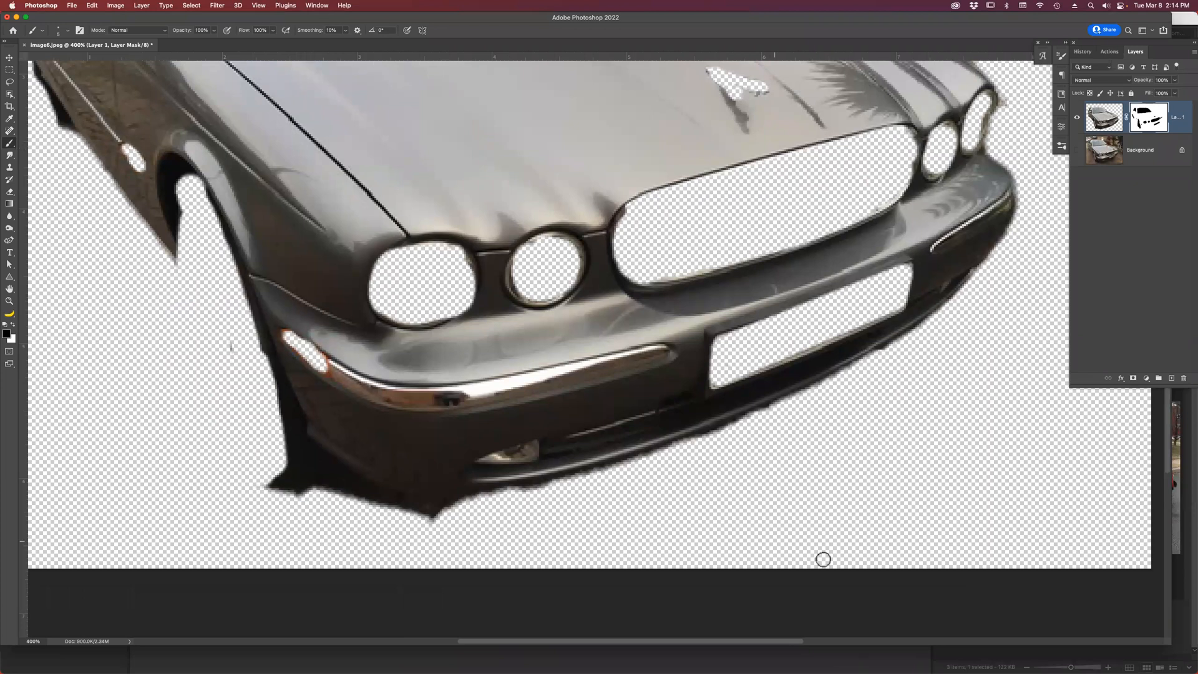
Show the Background layer beneath the masked car on Layer 1.
key(super+minus)
key(super+minus)
key(super+minus)
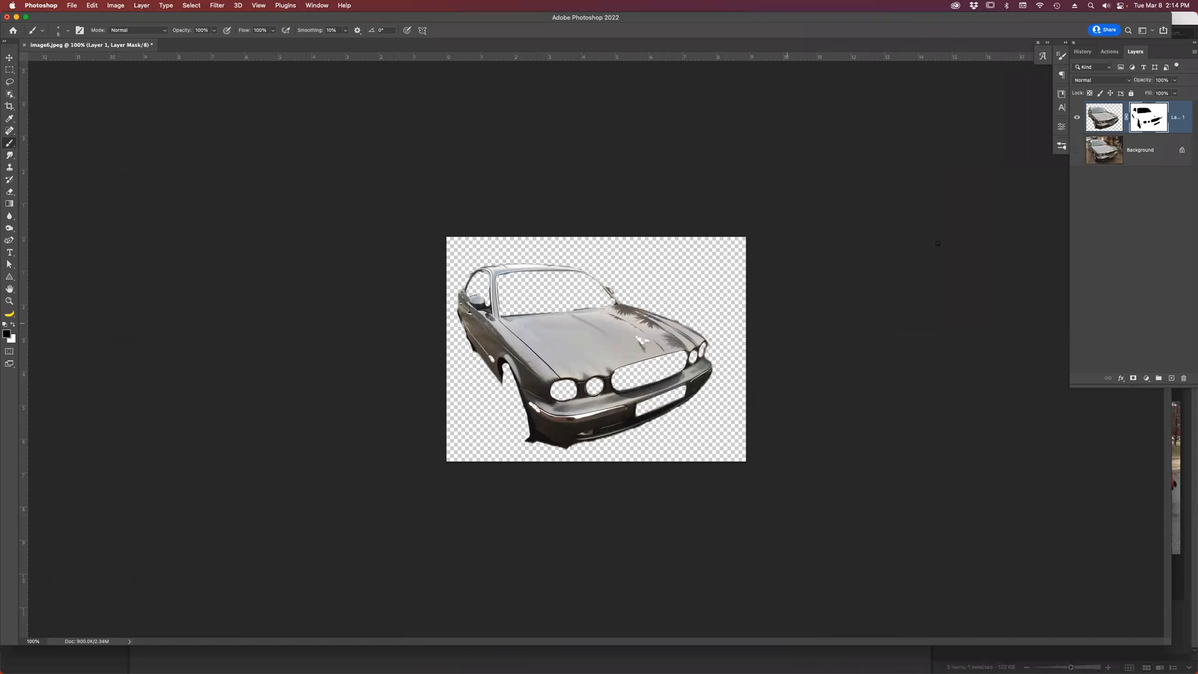
click(1078, 152)
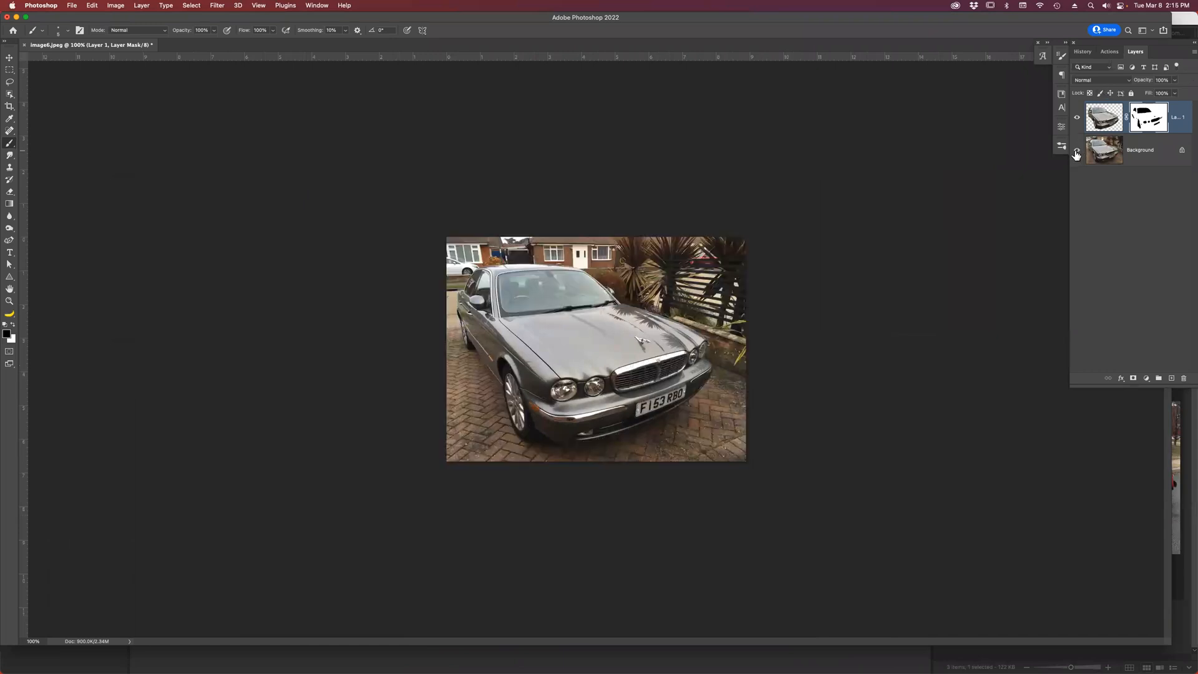
click(1077, 153)
click(1076, 153)
Lock Layer 1's transparent pixels and apply its layer mask permanently.
click(161, 33)
click(329, 22)
right_click(1140, 120)
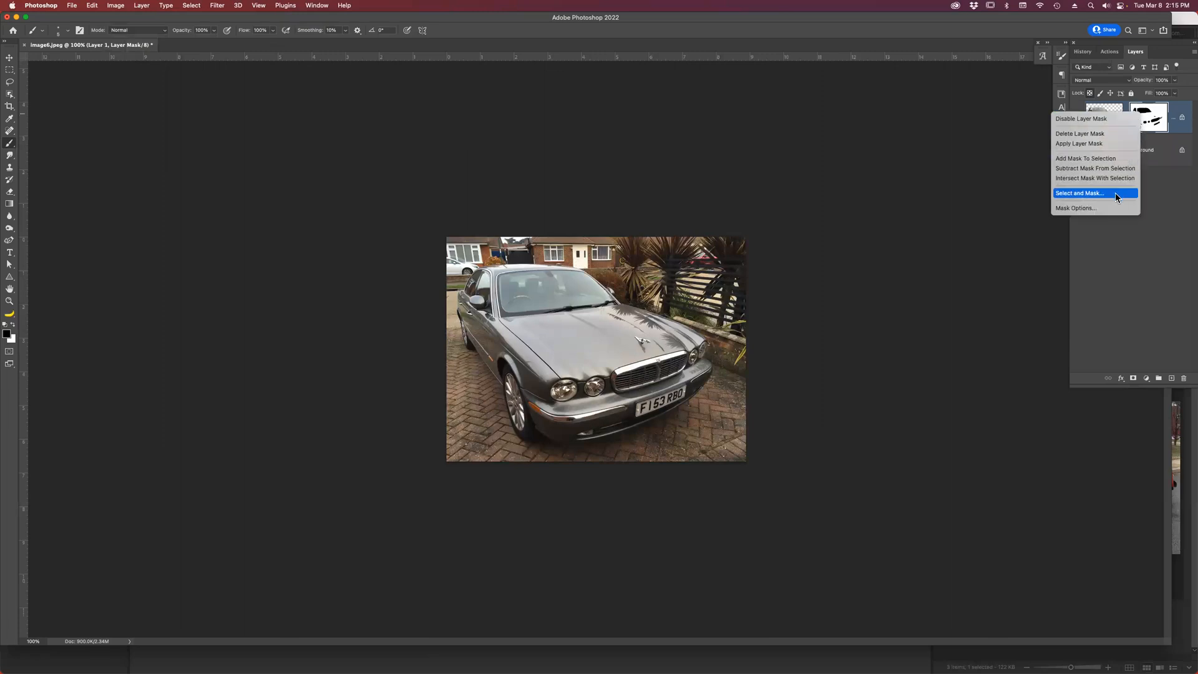
click(1109, 144)
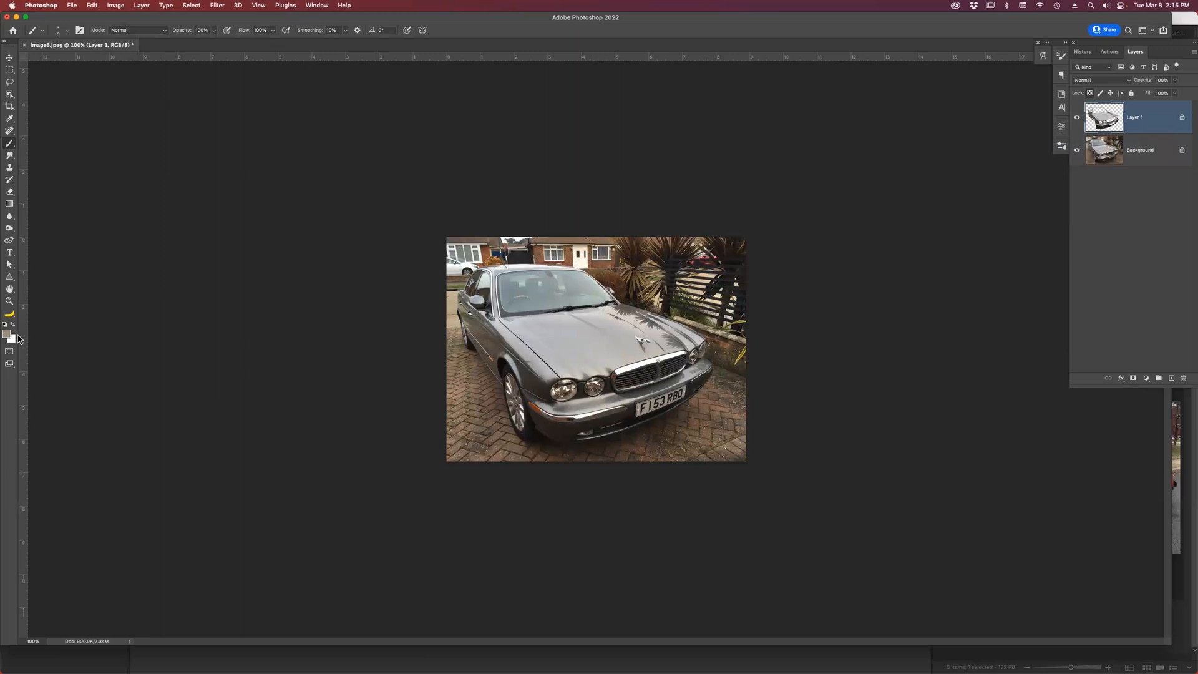
Set the foreground colour to bright red (#fb071e).
click(6, 337)
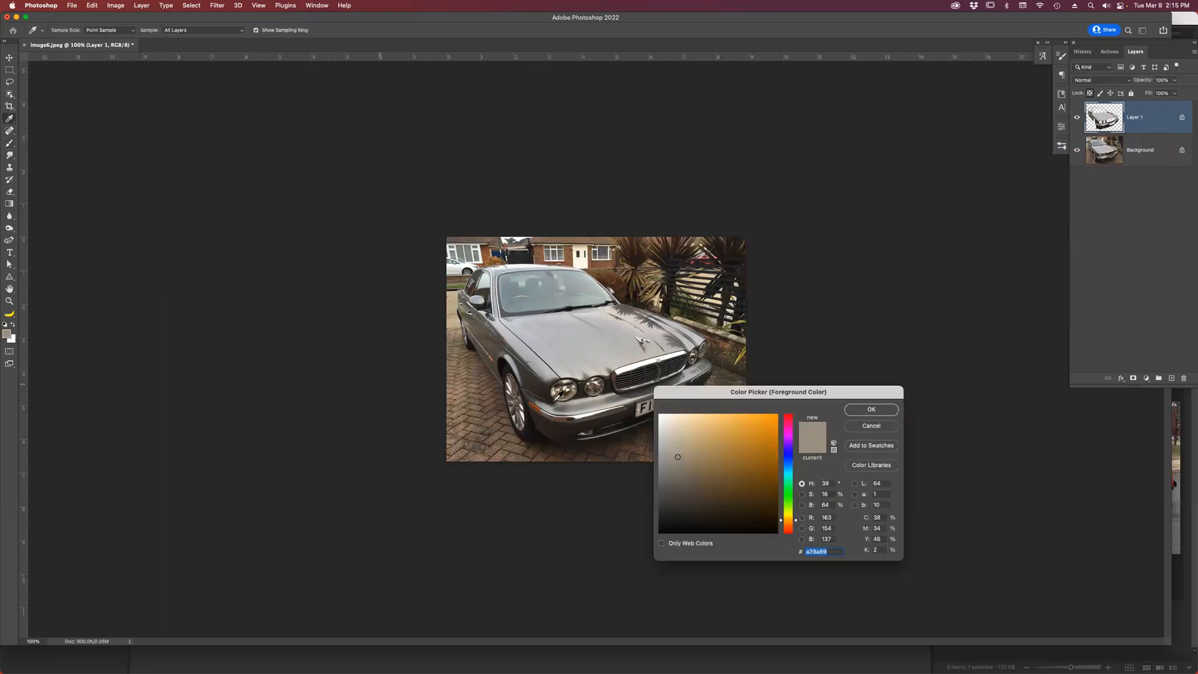
drag(790, 429, 773, 421)
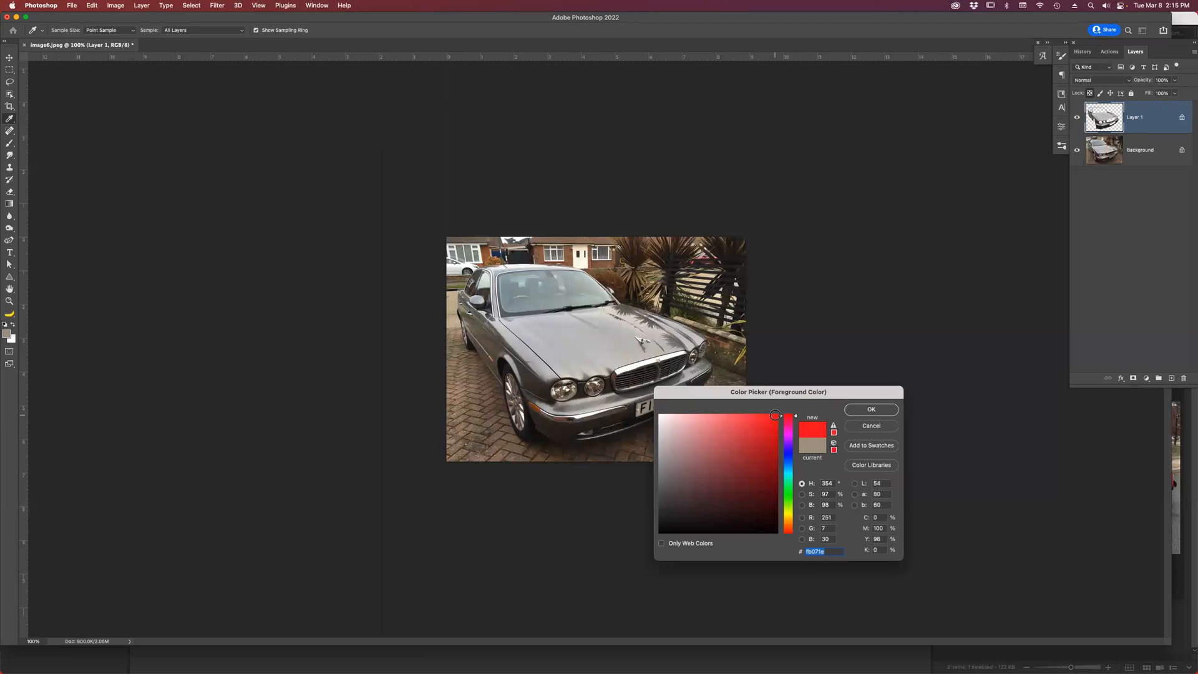
click(872, 410)
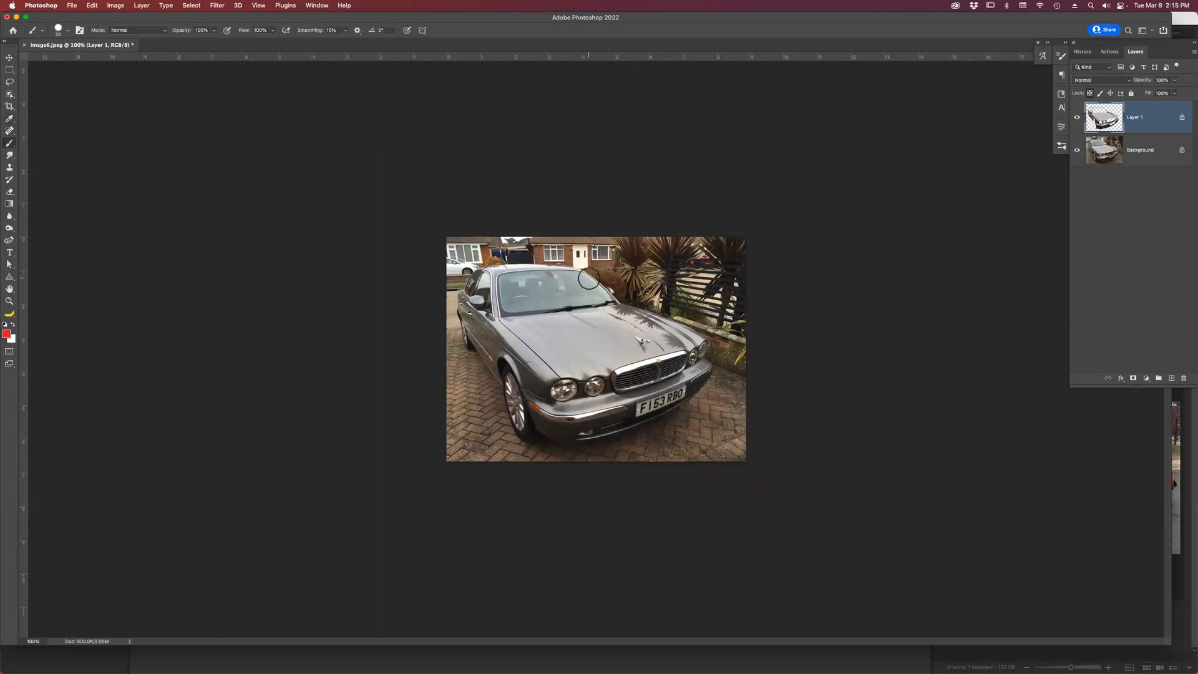
Enlarge the brush and paint red over the car's entire bodywork in Normal mode at 50% opacity.
key(bracketright)
mouse_move(579, 269)
mouse_down()
mouse_move(492, 279)
mouse_move(499, 331)
mouse_move(477, 285)
mouse_move(465, 309)
mouse_move(491, 353)
mouse_move(557, 411)
mouse_move(704, 391)
mouse_move(714, 373)
mouse_move(708, 361)
mouse_move(646, 397)
mouse_move(578, 397)
mouse_move(577, 378)
mouse_move(694, 343)
mouse_move(569, 268)
mouse_move(510, 296)
mouse_move(552, 324)
mouse_move(624, 310)
mouse_move(555, 335)
mouse_move(626, 315)
mouse_move(611, 337)
mouse_move(640, 320)
mouse_move(558, 360)
mouse_move(554, 384)
mouse_move(519, 337)
mouse_move(543, 357)
mouse_move(503, 347)
mouse_move(491, 357)
mouse_move(554, 379)
mouse_move(565, 415)
mouse_move(590, 429)
mouse_move(538, 424)
mouse_move(533, 384)
mouse_move(553, 354)
mouse_move(707, 357)
mouse_move(687, 347)
mouse_move(571, 373)
mouse_up()
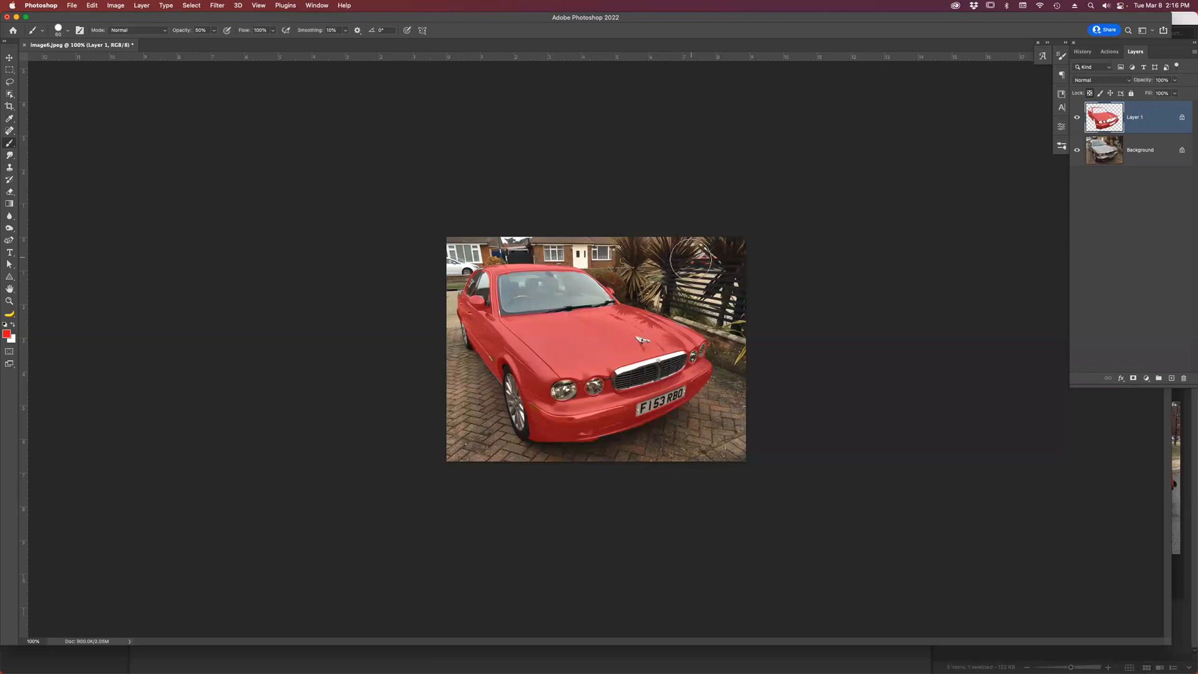
Examine the red car behind the fence up close and compare Layer 1 and the Background by toggling their visibility.
key(z)
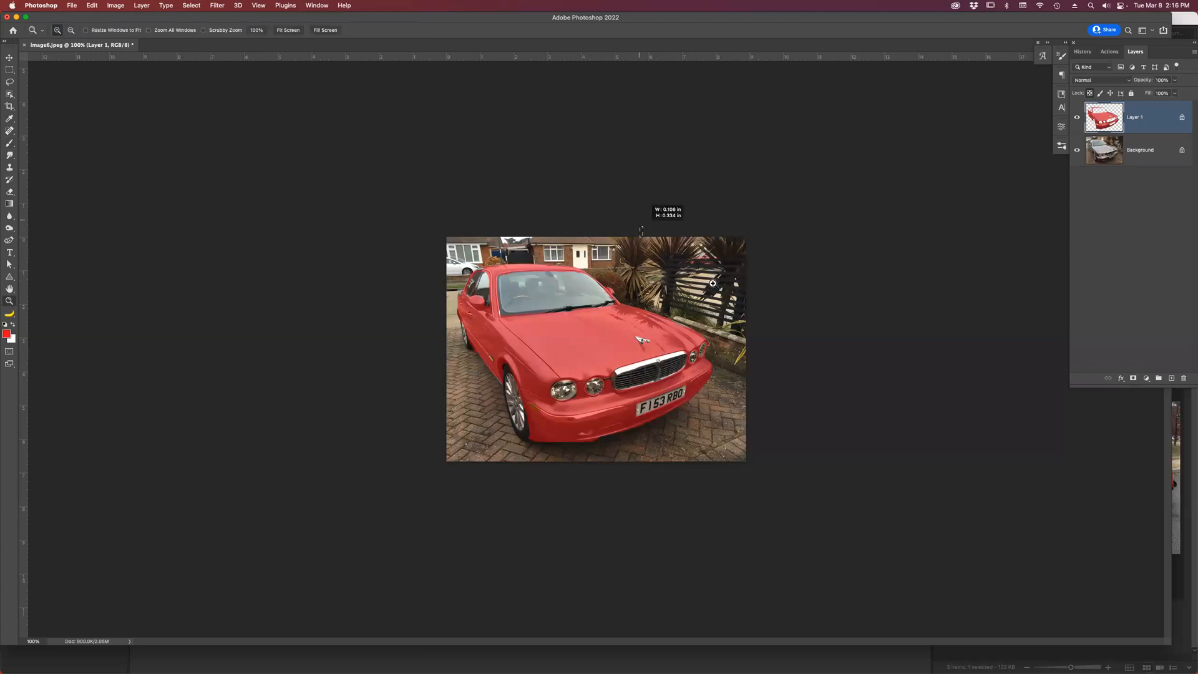
click(778, 324)
drag(785, 234, 742, 552)
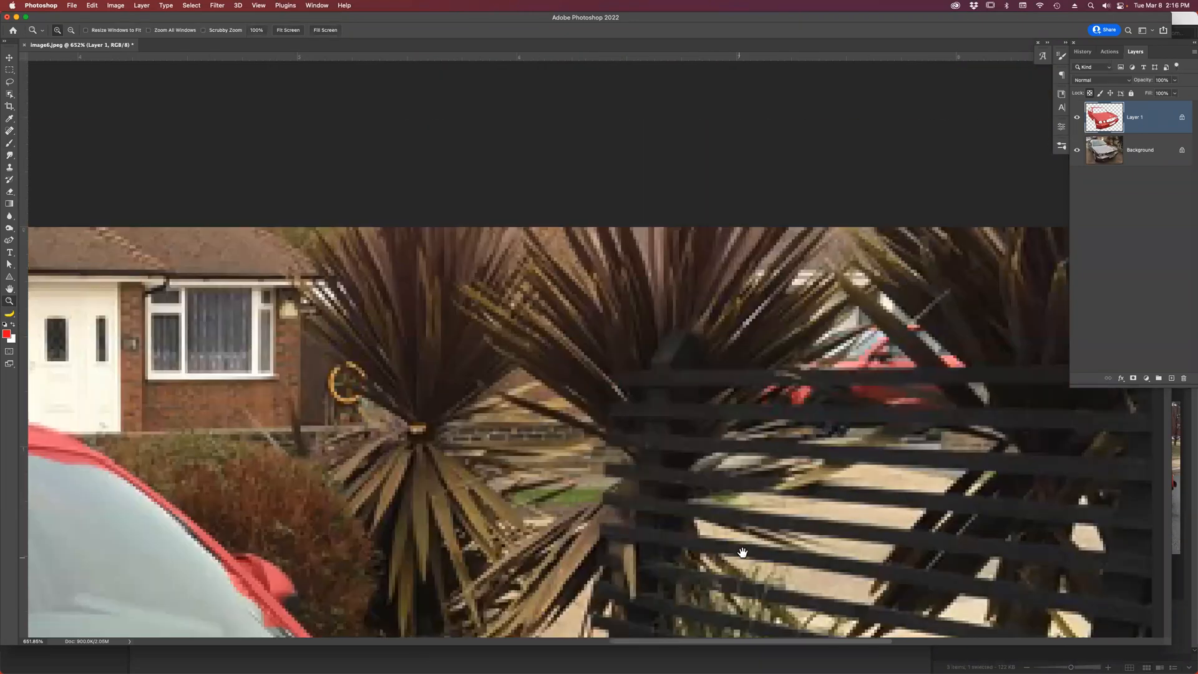
click(1078, 118)
click(1078, 118)
click(1079, 151)
click(1076, 150)
key(super+0)
key(super+minus)
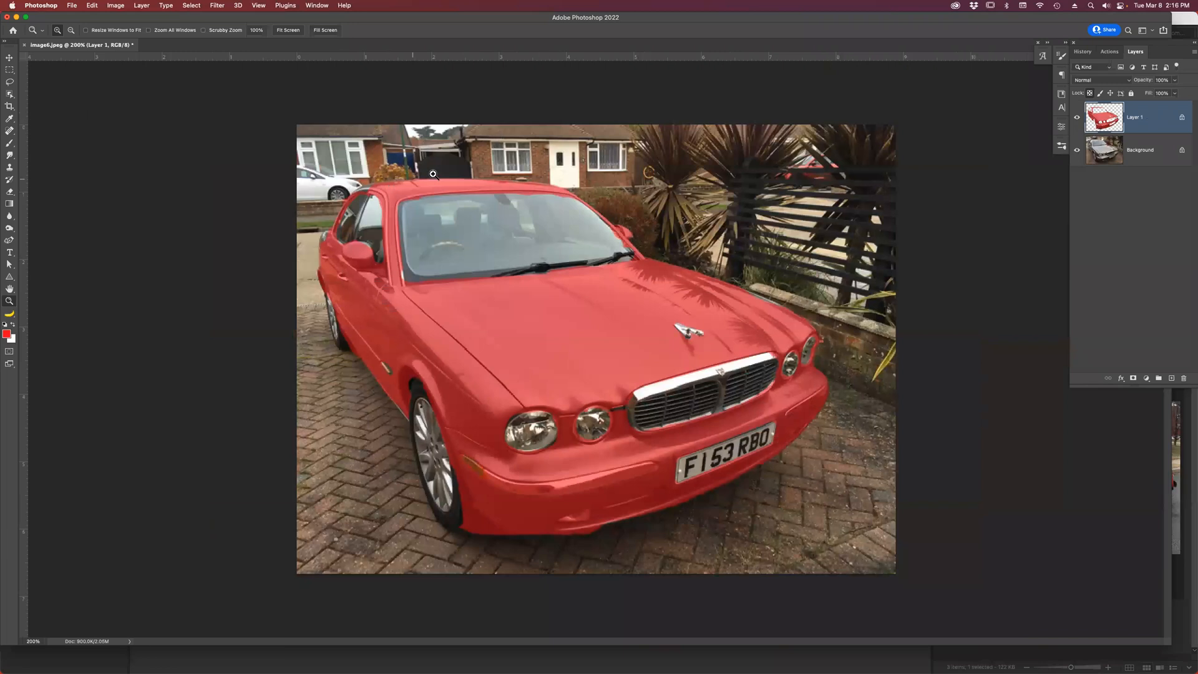
Paint a second coat of red over the roof, doors, hood and bumper at 50% opacity.
key(b)
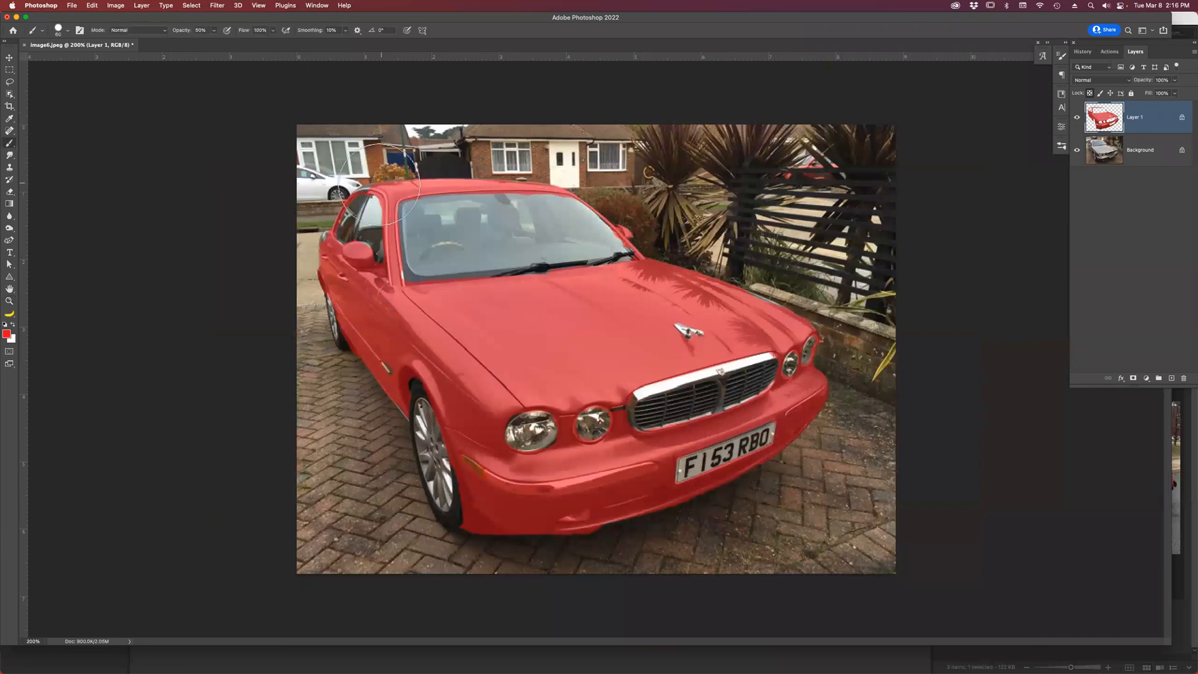
click(382, 291)
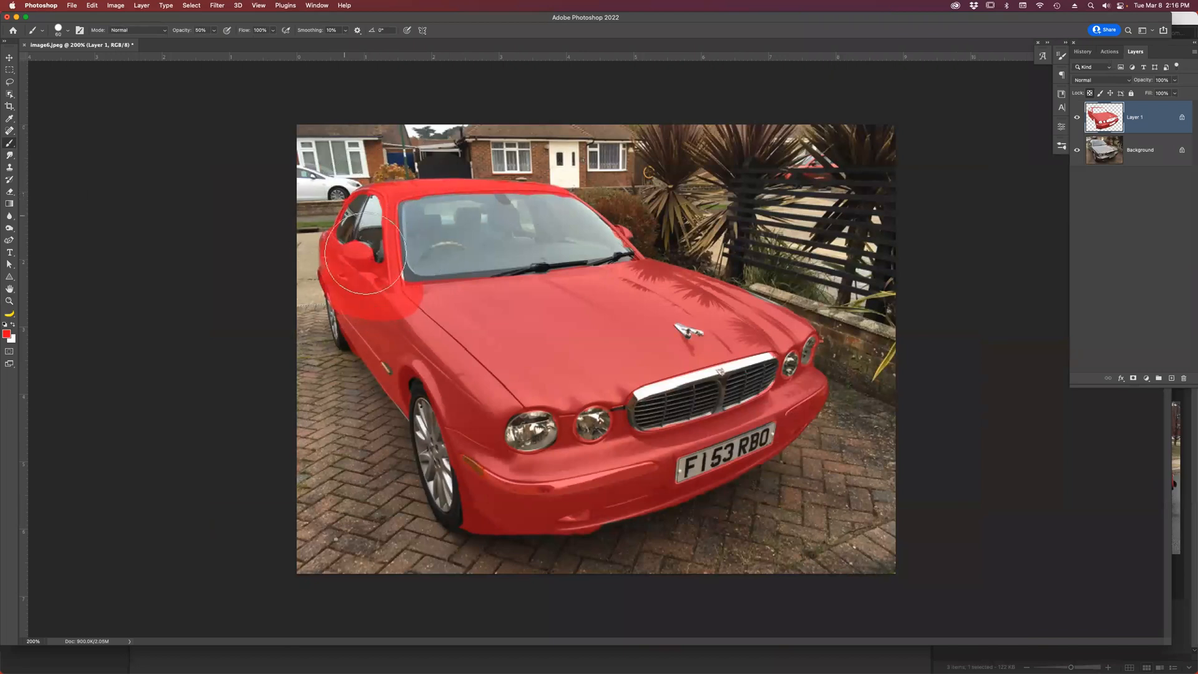
mouse_move(446, 255)
mouse_down()
mouse_move(616, 266)
mouse_move(405, 319)
mouse_move(590, 278)
mouse_move(451, 333)
mouse_move(367, 321)
mouse_move(403, 388)
mouse_move(396, 367)
mouse_move(483, 429)
mouse_move(462, 357)
mouse_move(485, 505)
mouse_move(626, 481)
mouse_move(811, 407)
mouse_move(818, 377)
mouse_move(780, 325)
mouse_move(646, 274)
mouse_move(685, 318)
mouse_move(607, 380)
mouse_move(686, 339)
mouse_move(535, 384)
mouse_move(537, 360)
mouse_move(655, 316)
mouse_move(646, 341)
mouse_move(689, 361)
mouse_move(681, 367)
mouse_move(771, 372)
mouse_move(689, 436)
mouse_up()
mouse_move(417, 399)
mouse_down()
mouse_move(633, 430)
mouse_move(527, 472)
mouse_up()
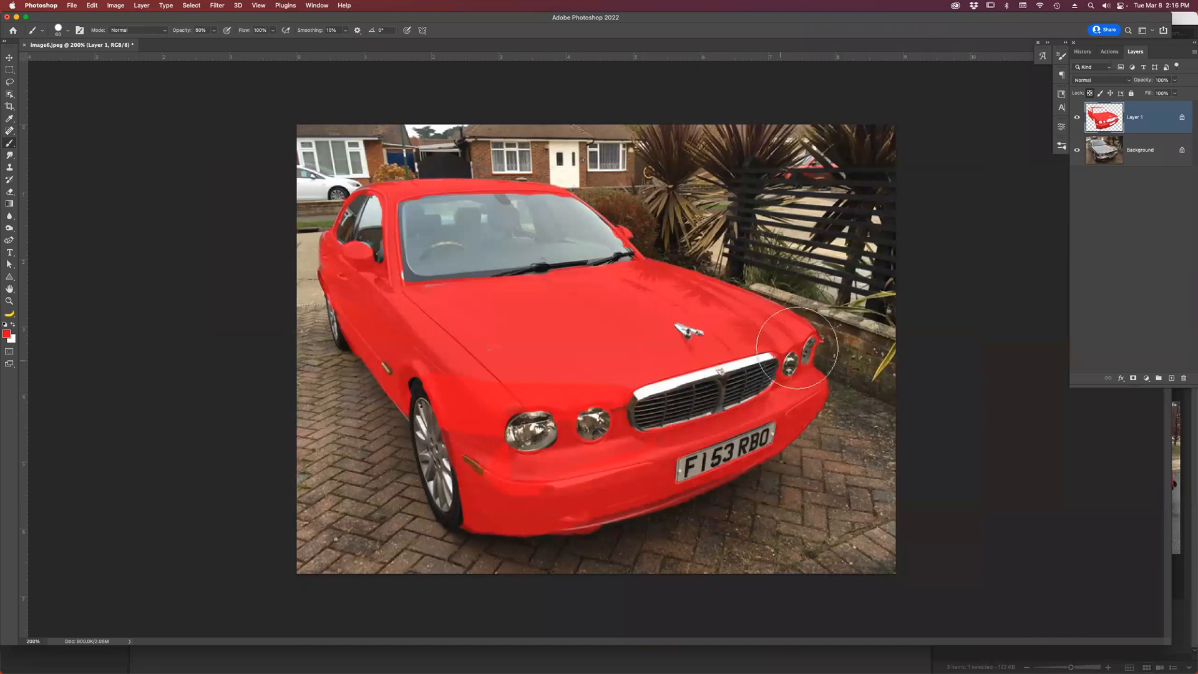
Revert the document history to the last mask brush stroke, before the layer visibility changes and the red painting.
click(1084, 53)
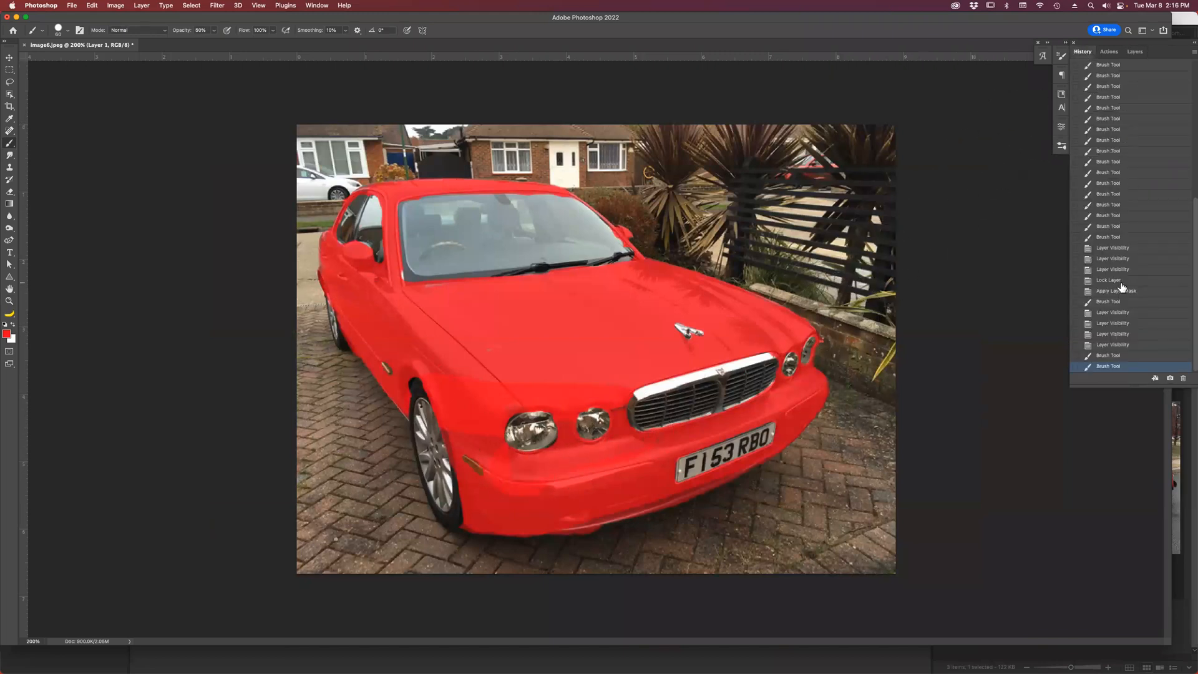
scroll(1122, 287, up, 10)
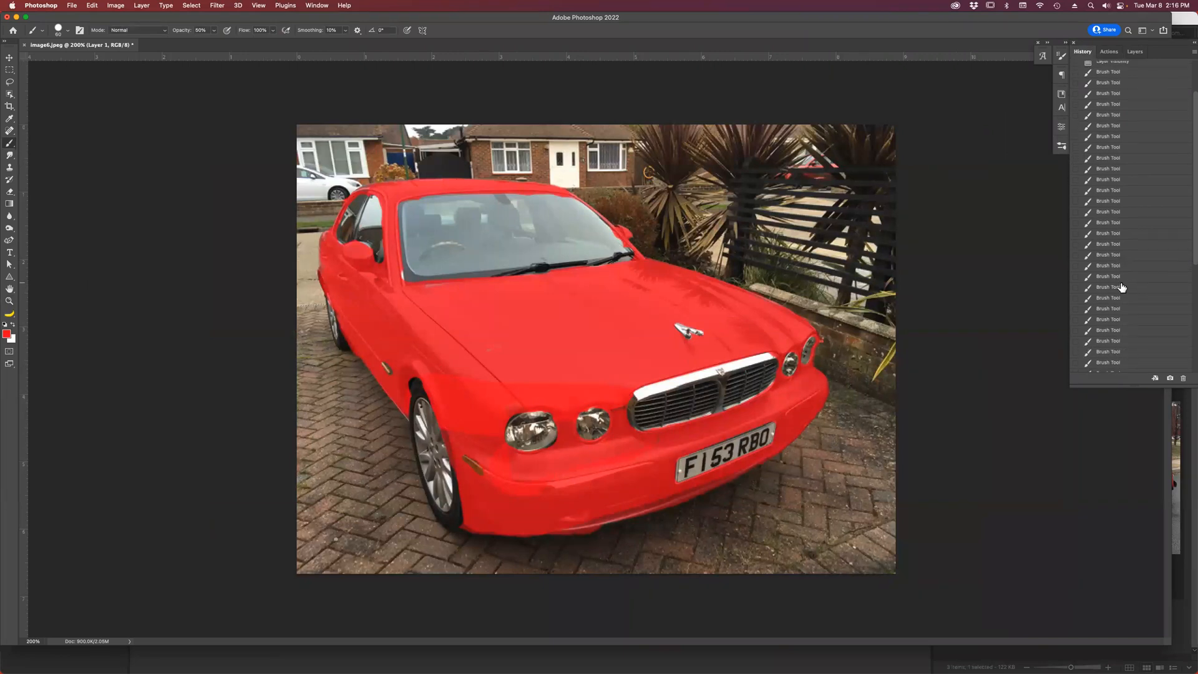
scroll(1122, 284, up, 2)
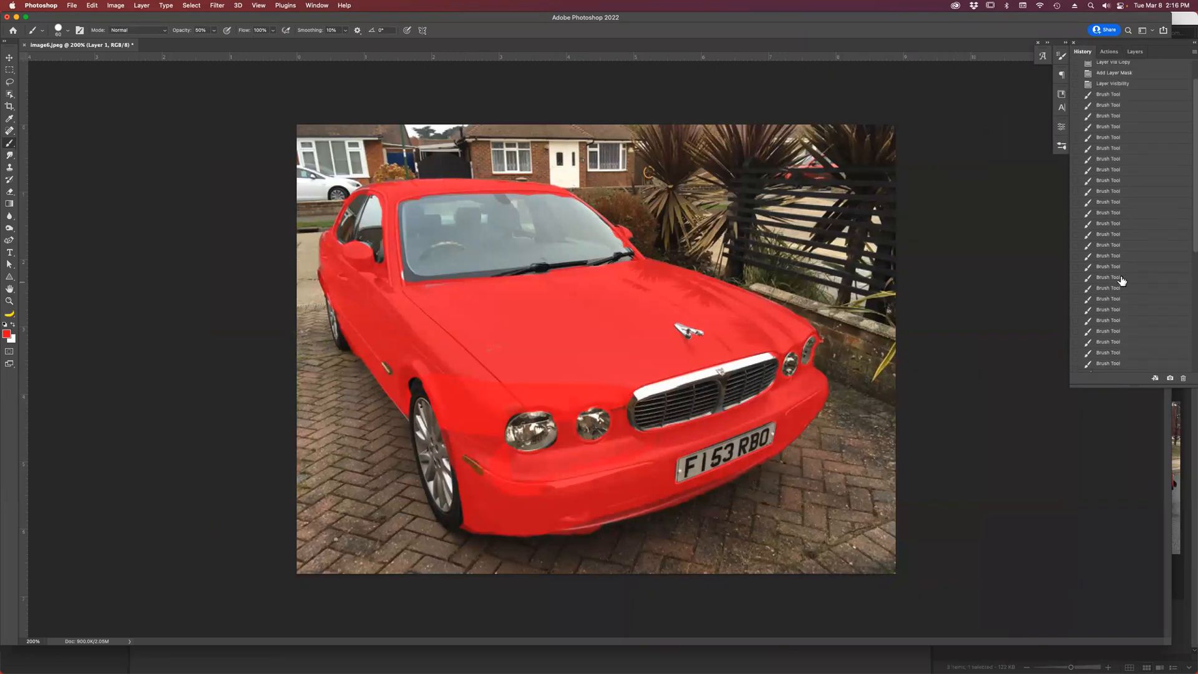
click(1114, 84)
click(1115, 95)
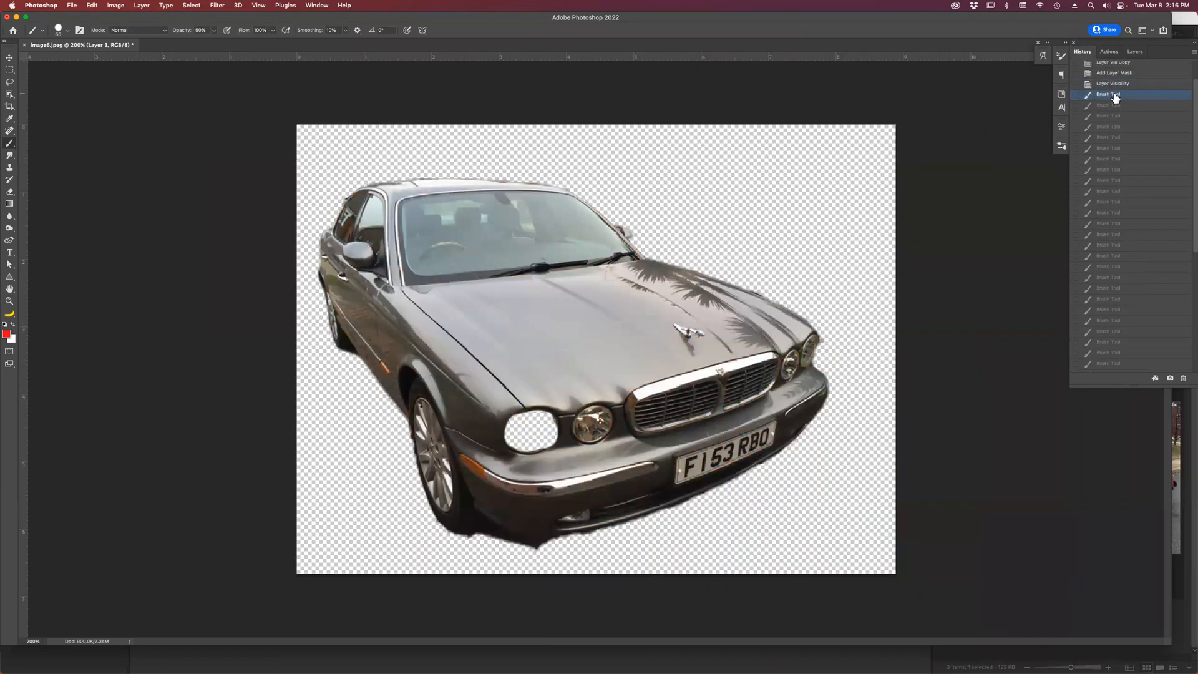
scroll(1122, 156, down, 10)
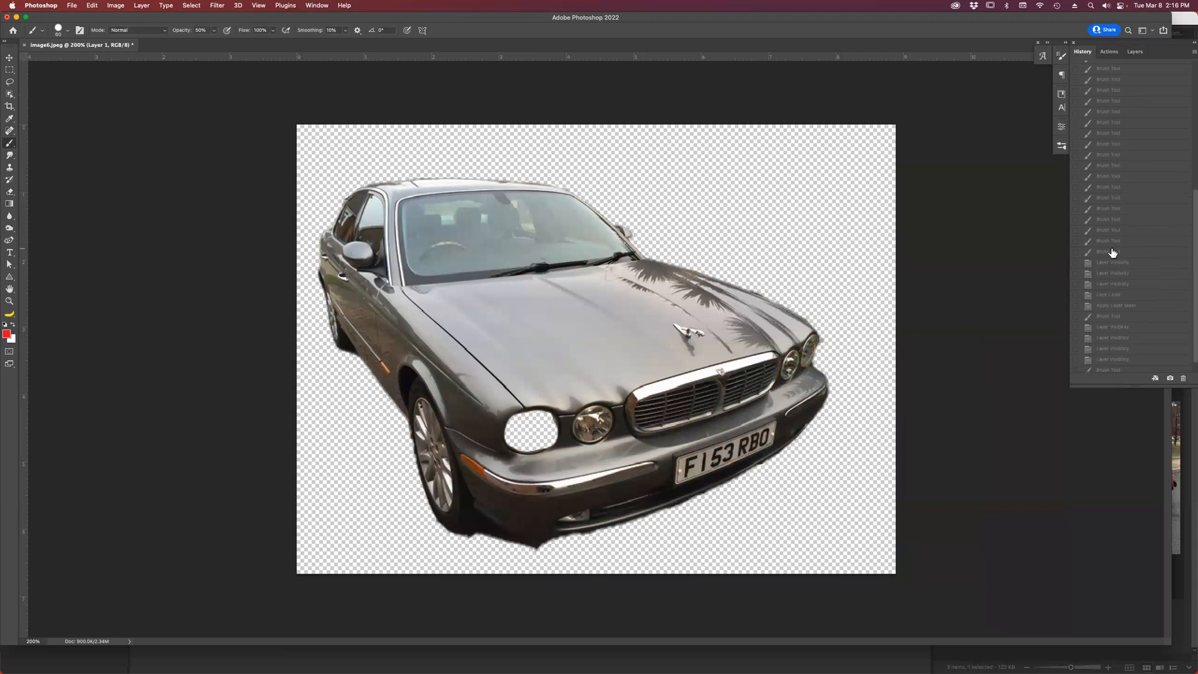
click(1108, 251)
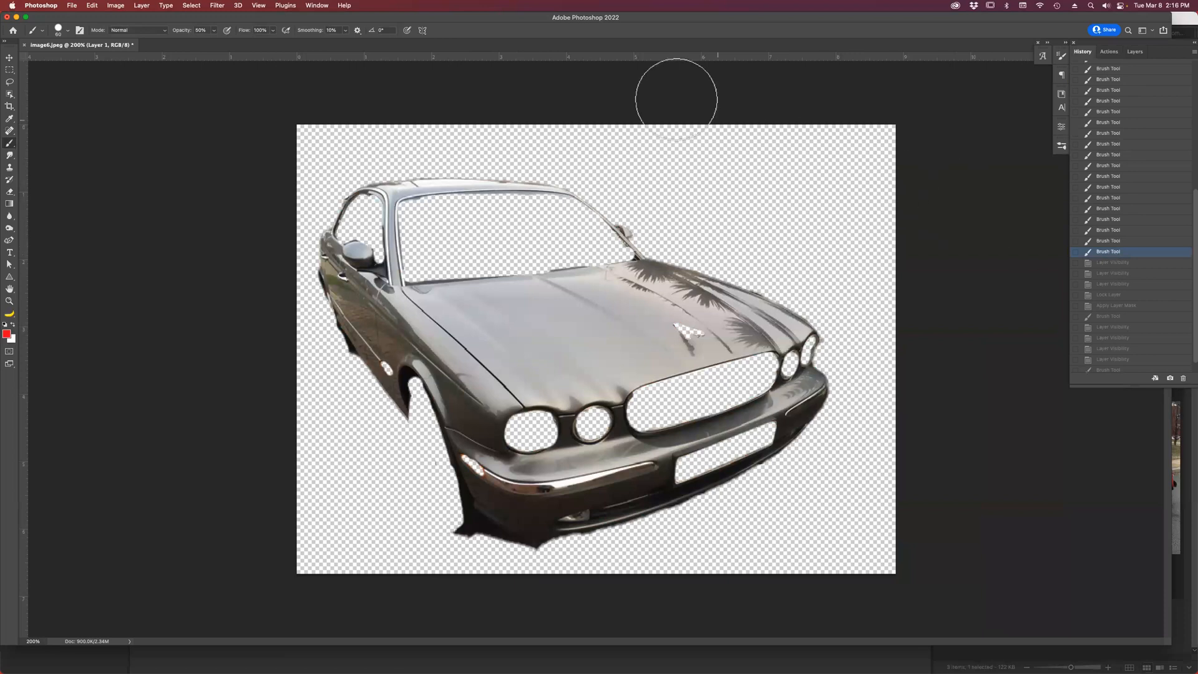
Set the brush's blending mode to Color and apply Layer 1's layer mask permanently.
click(141, 31)
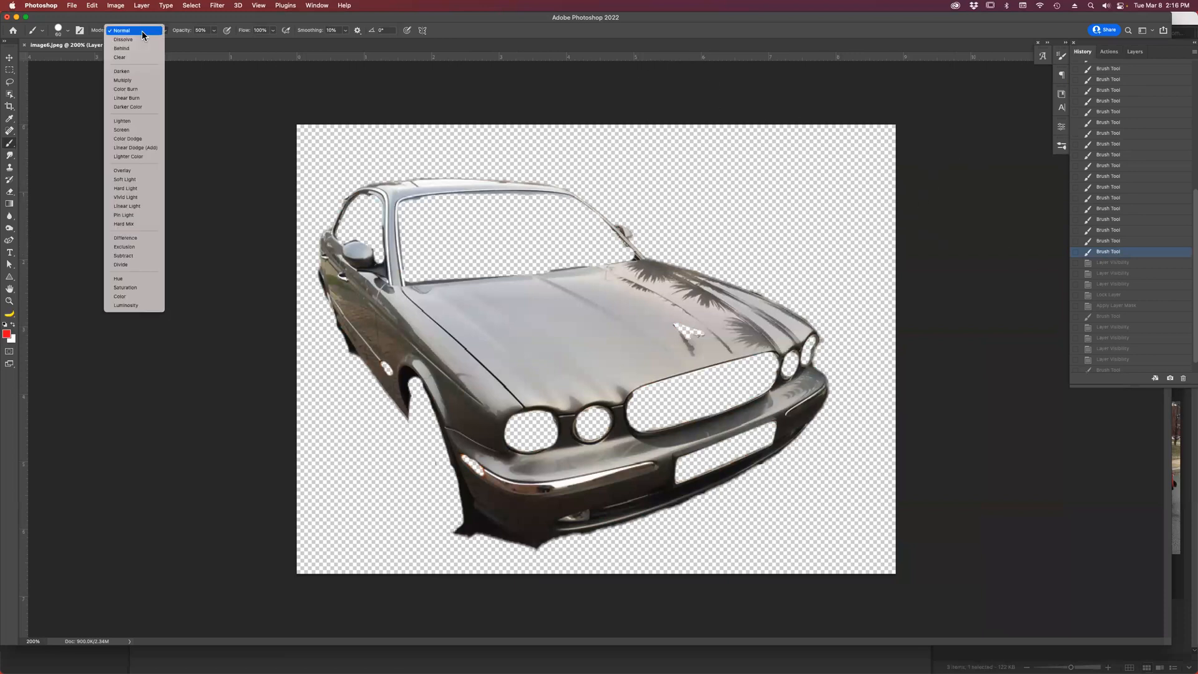
click(151, 297)
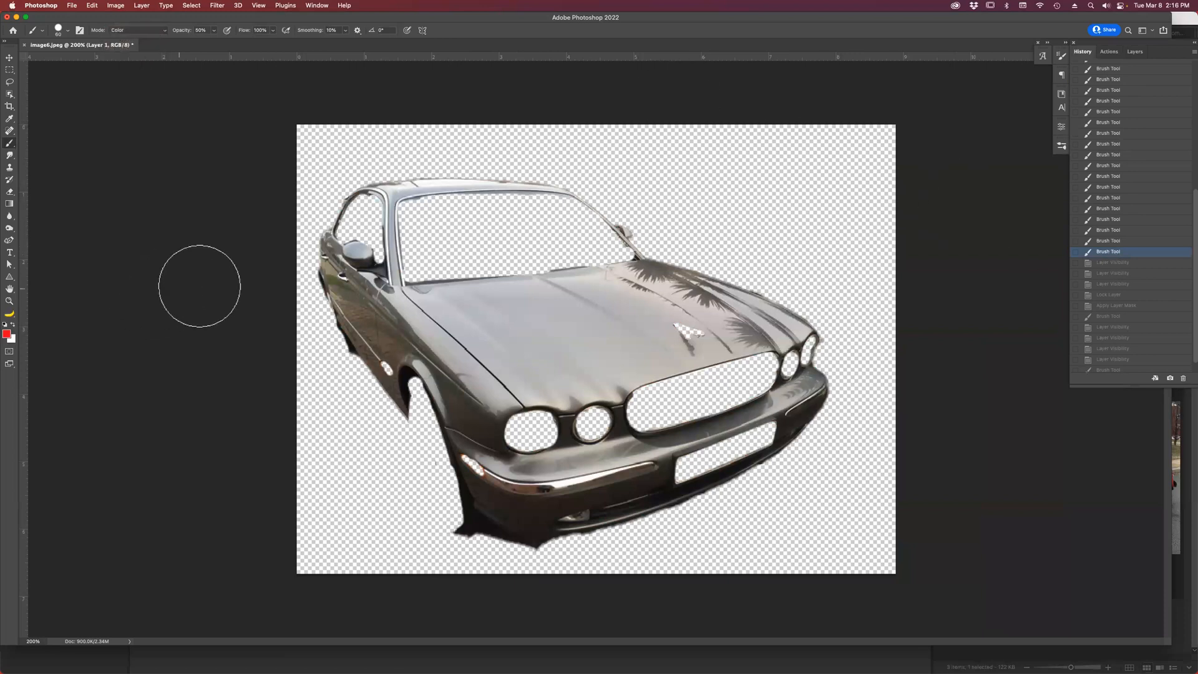
click(1136, 52)
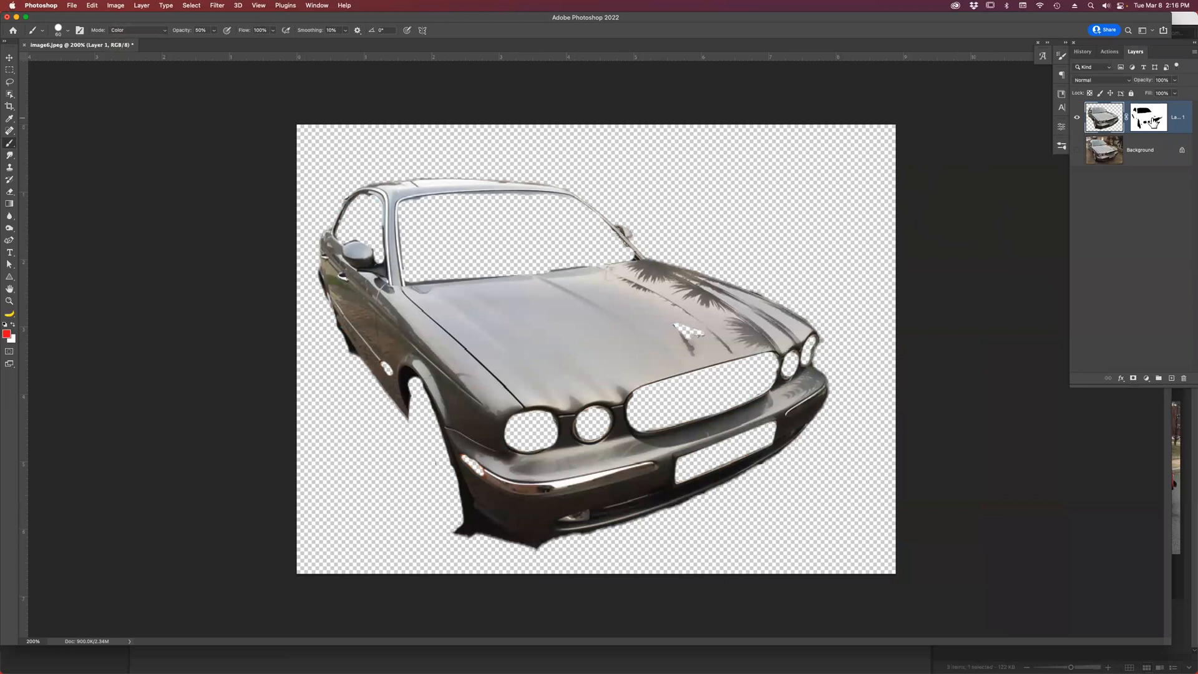
right_click(1150, 120)
click(1151, 117)
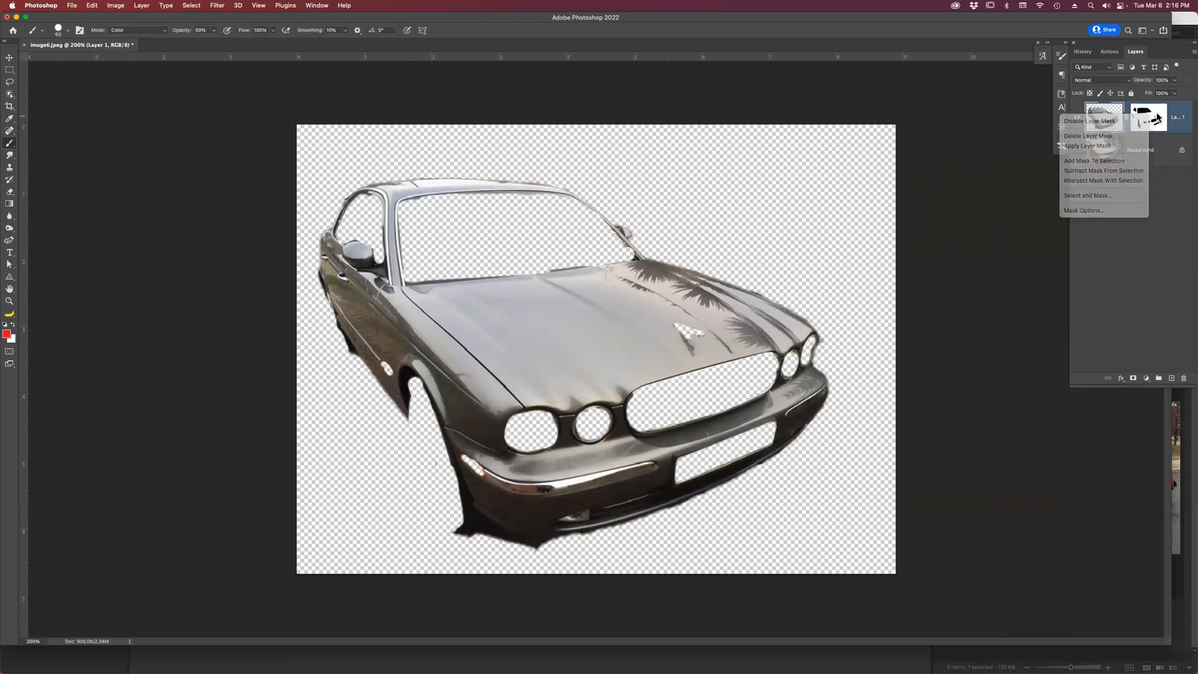
click(1158, 118)
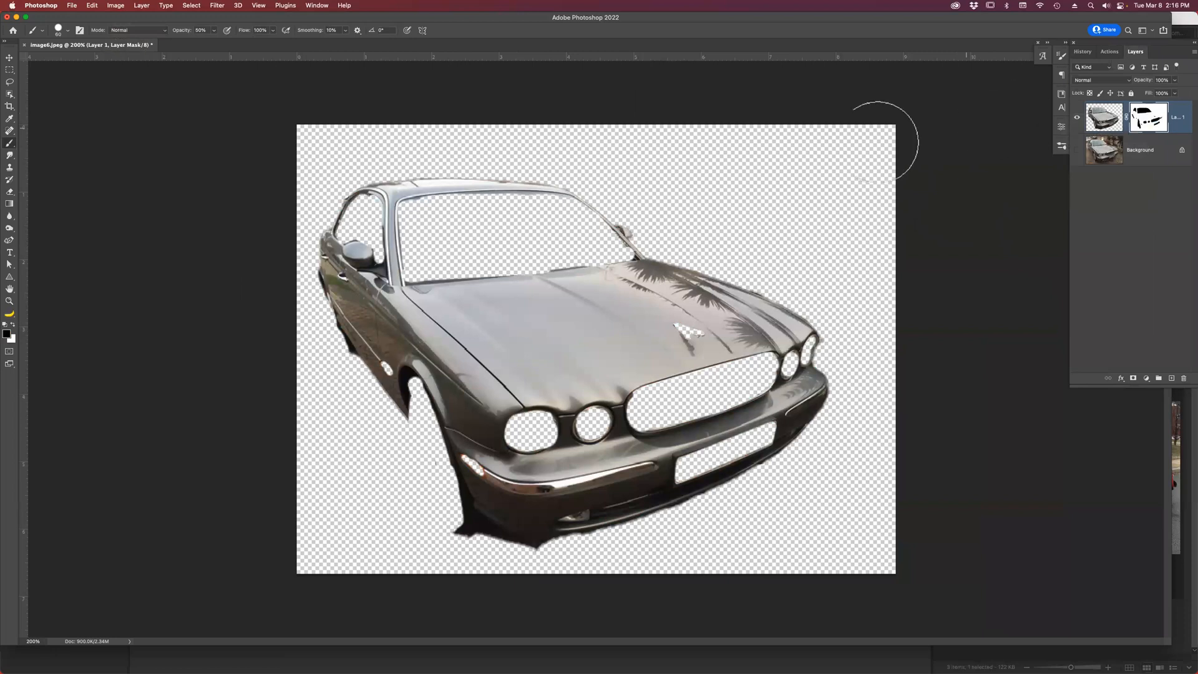
click(147, 31)
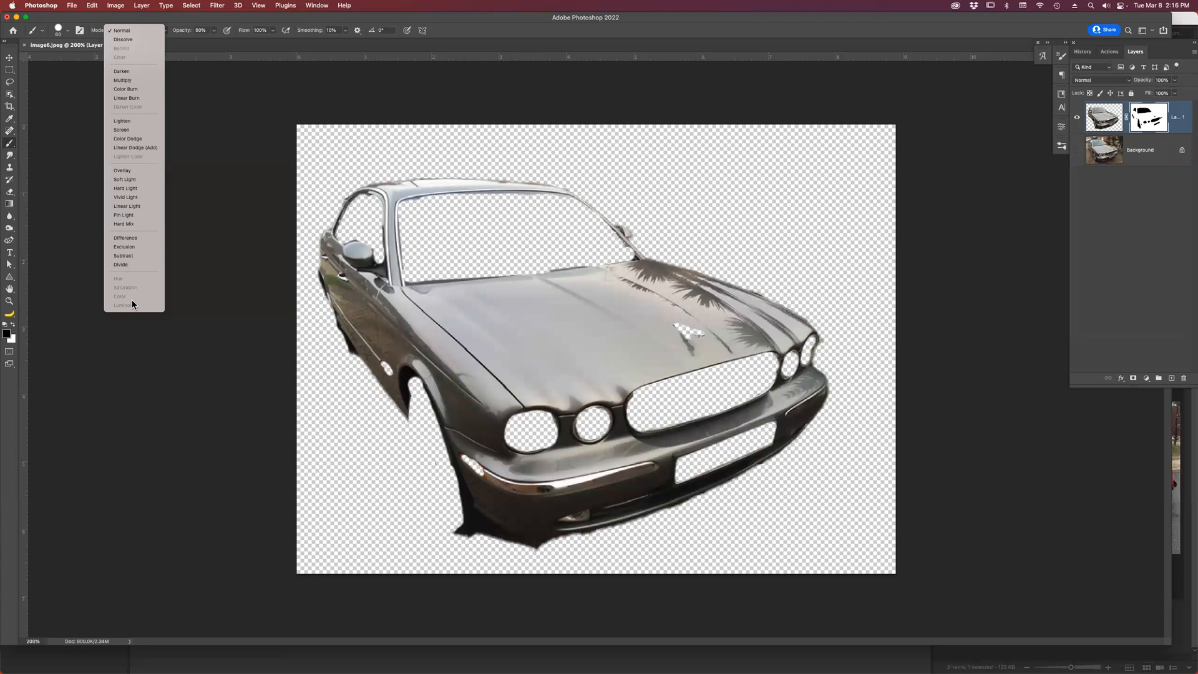
click(1150, 120)
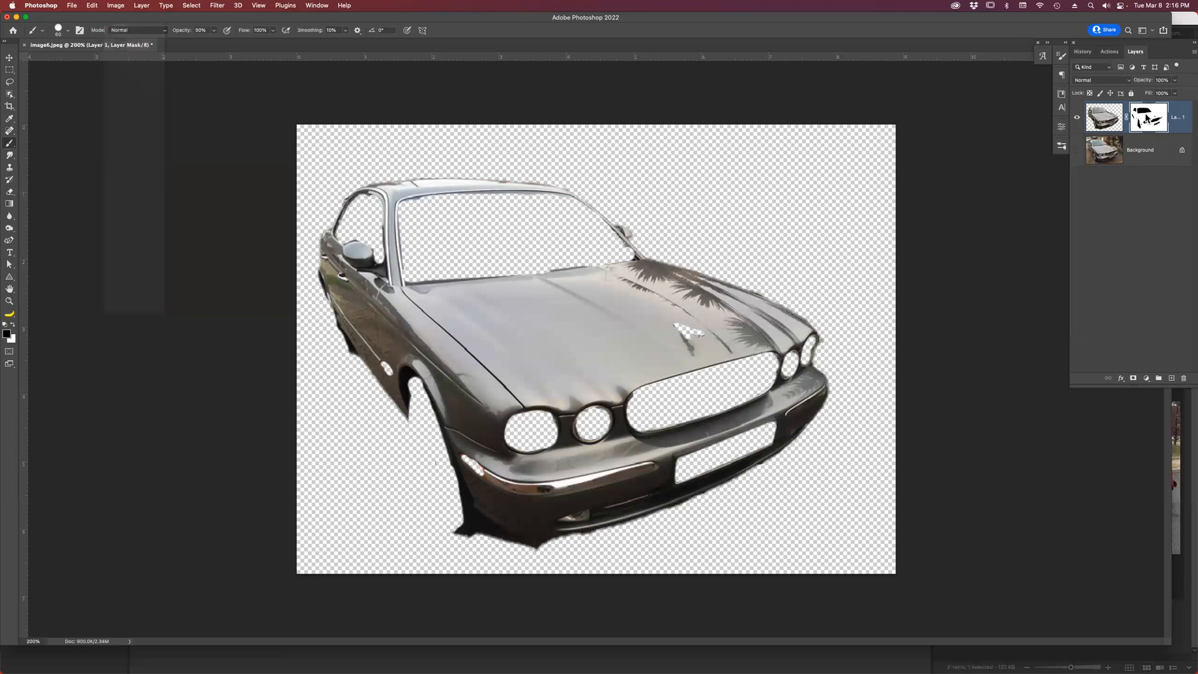
right_click(1149, 119)
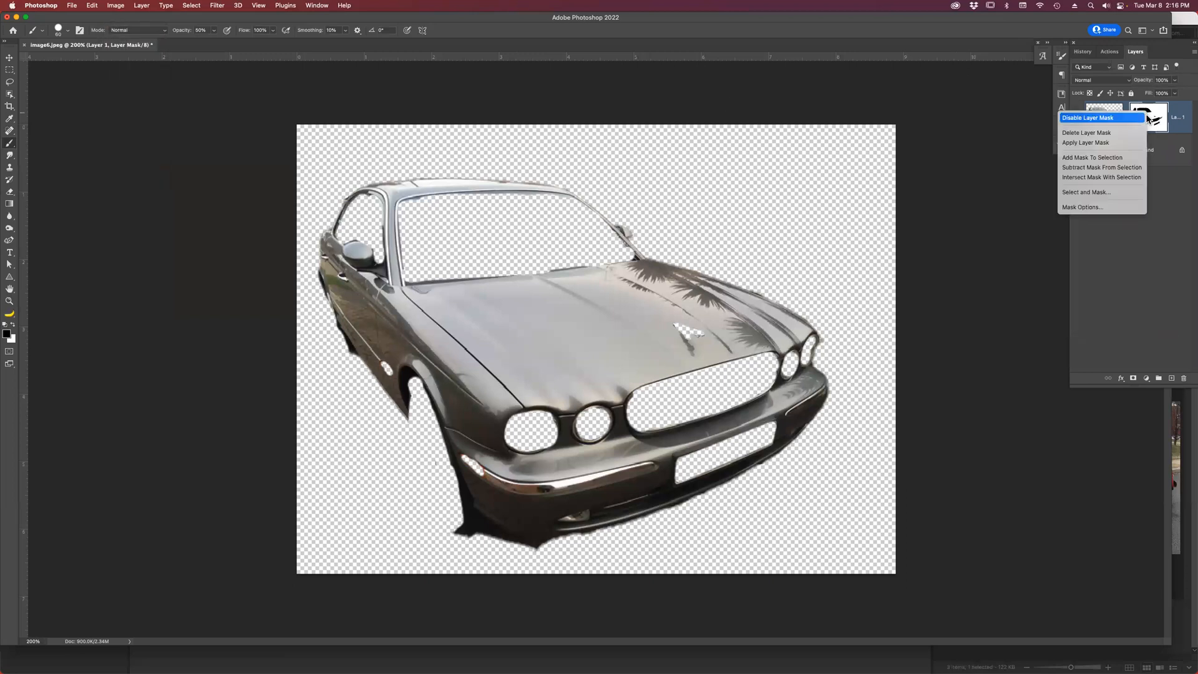
click(1098, 142)
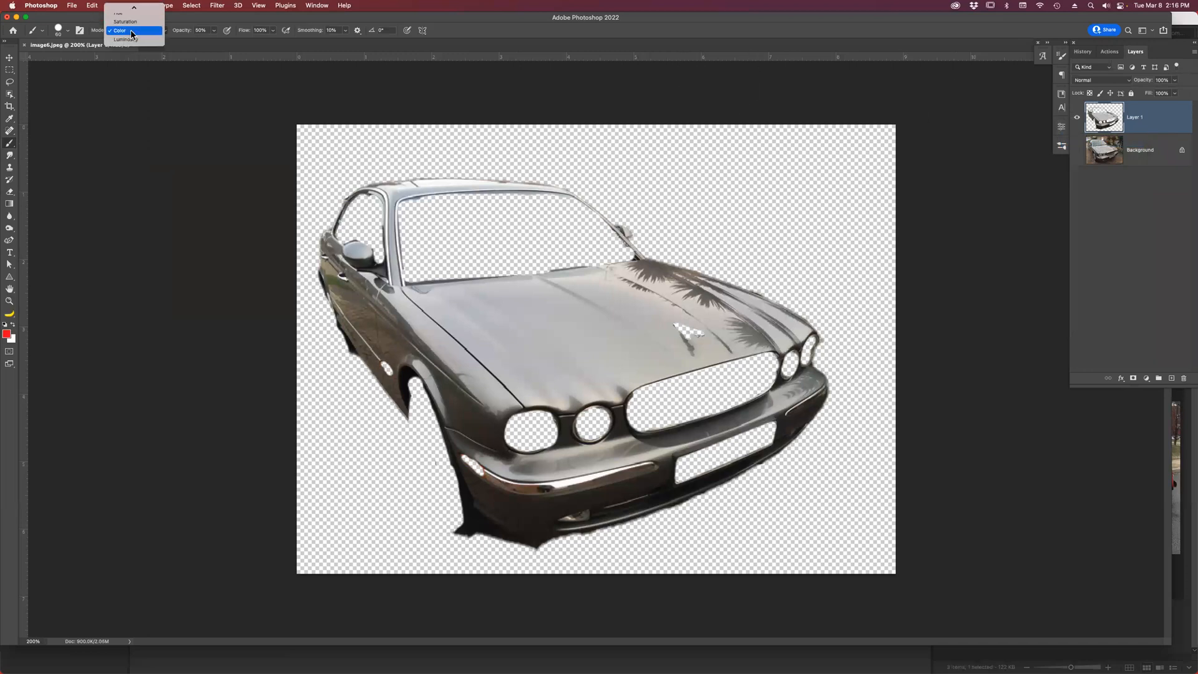
Try a red Color-mode brush stroke along the car's roof without transparency locked, and undo it.
click(133, 31)
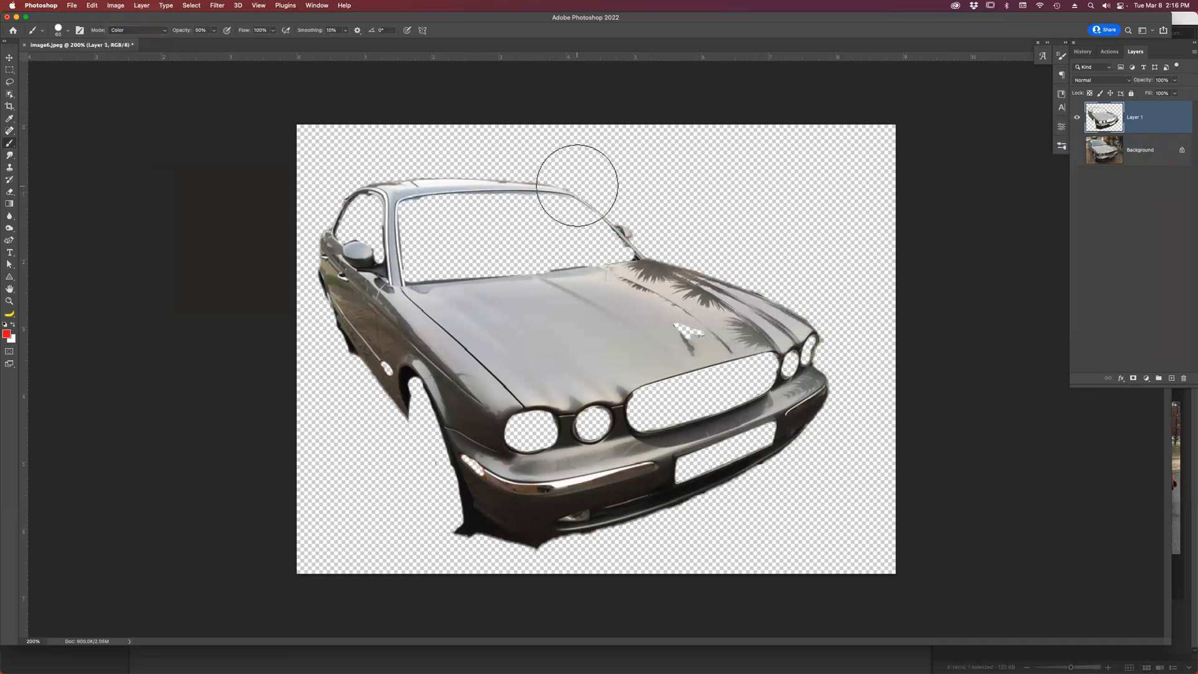
mouse_move(578, 179)
mouse_down()
mouse_move(396, 182)
mouse_move(376, 200)
mouse_up()
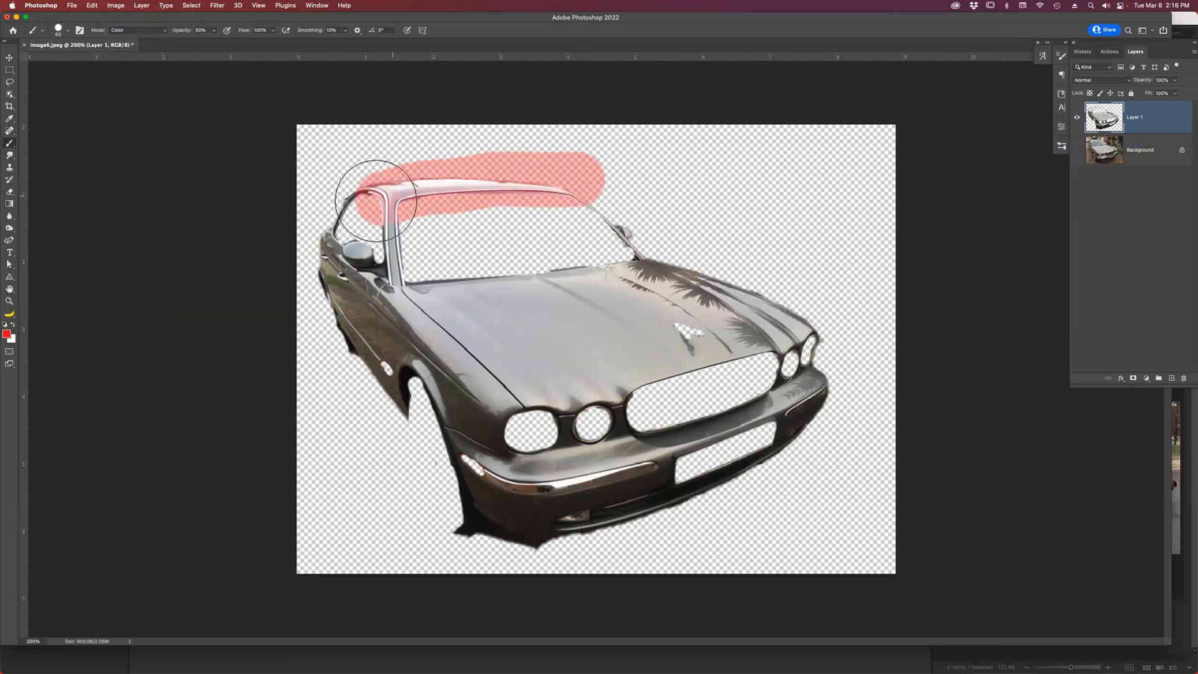
key(super+z)
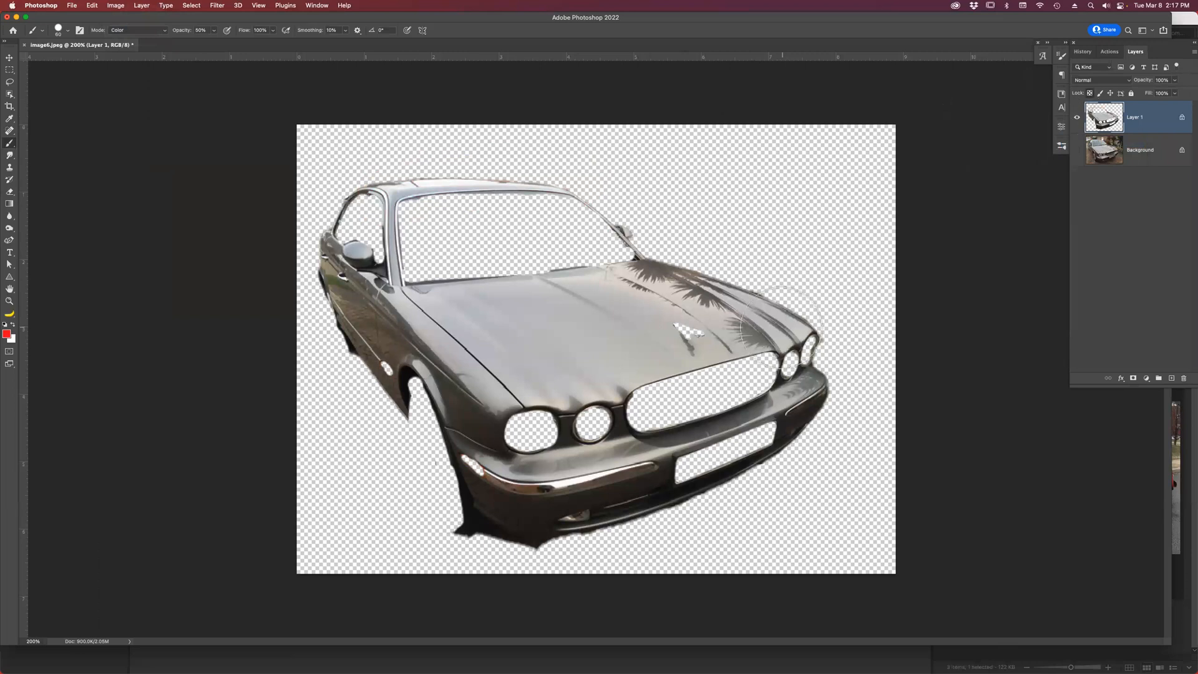
With transparent pixels locked, paint the bodywork red in Color mode at 100% opacity, and fill Layer 1's opaque area with the foreground red.
mouse_move(788, 341)
mouse_down()
mouse_move(563, 192)
mouse_move(362, 207)
mouse_move(474, 193)
mouse_move(324, 299)
mouse_move(337, 317)
mouse_move(342, 241)
mouse_move(334, 249)
mouse_move(394, 313)
mouse_move(361, 353)
mouse_move(319, 297)
mouse_move(376, 400)
mouse_move(437, 316)
mouse_move(490, 506)
mouse_move(575, 508)
mouse_move(522, 500)
mouse_move(778, 422)
mouse_move(642, 442)
mouse_move(887, 355)
mouse_move(842, 390)
mouse_move(643, 472)
mouse_move(541, 476)
mouse_move(899, 306)
mouse_move(649, 352)
mouse_move(513, 409)
mouse_move(470, 386)
mouse_move(511, 322)
mouse_move(624, 305)
mouse_move(426, 284)
mouse_move(664, 268)
mouse_up()
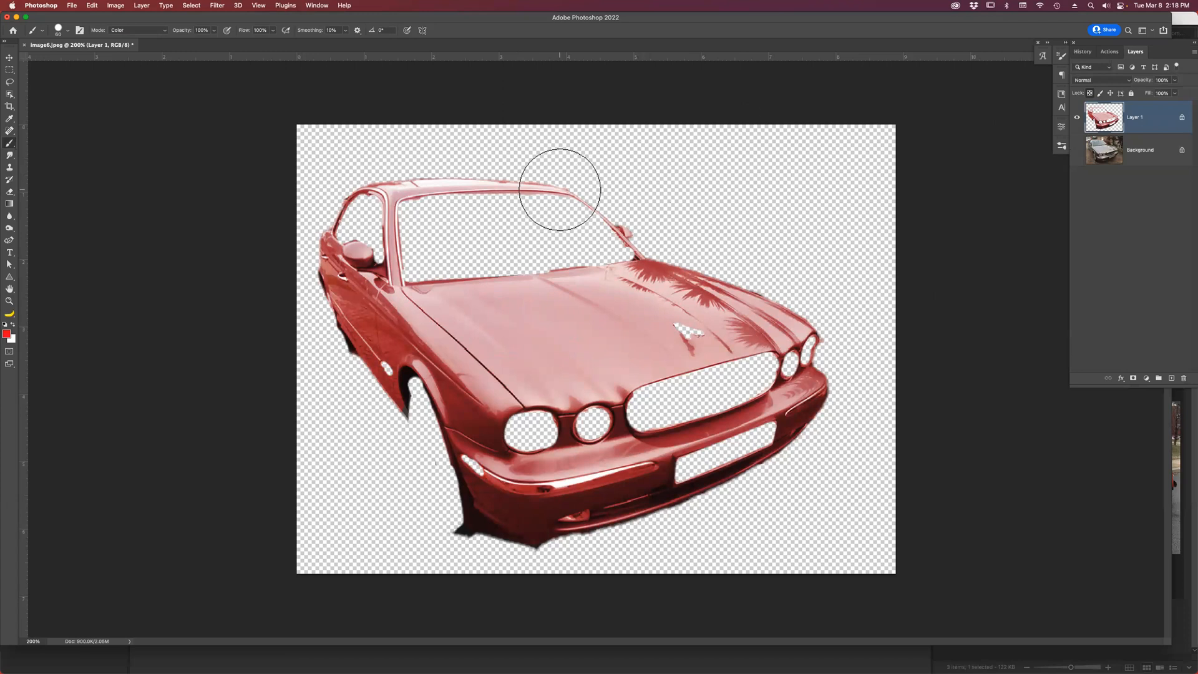
mouse_move(332, 182)
mouse_down()
mouse_move(333, 291)
mouse_move(352, 228)
mouse_move(337, 269)
mouse_move(390, 286)
mouse_move(371, 391)
mouse_move(380, 231)
mouse_move(367, 144)
mouse_move(404, 373)
mouse_move(689, 243)
mouse_move(388, 295)
mouse_move(507, 279)
mouse_move(403, 317)
mouse_move(649, 288)
mouse_move(824, 293)
mouse_move(763, 363)
mouse_move(809, 383)
mouse_move(790, 404)
mouse_move(572, 484)
mouse_move(886, 422)
mouse_move(672, 482)
mouse_move(861, 357)
mouse_move(508, 473)
mouse_move(516, 530)
mouse_move(576, 524)
mouse_move(474, 528)
mouse_move(491, 431)
mouse_move(530, 446)
mouse_move(655, 321)
mouse_up()
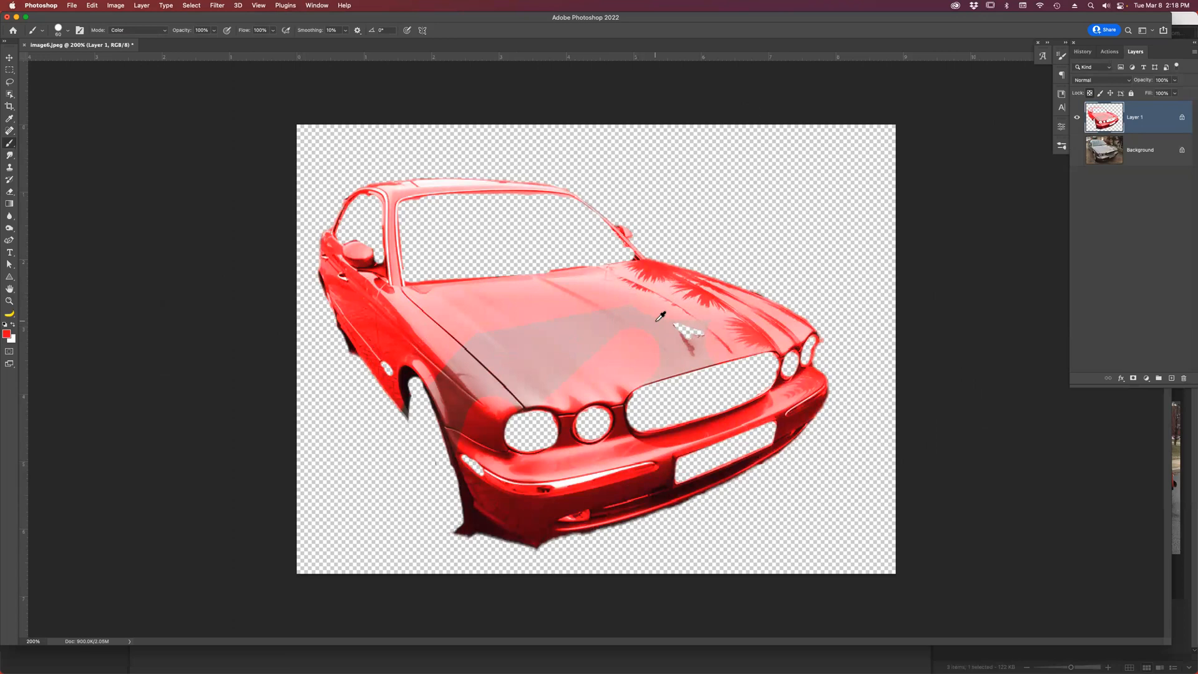
key(alt+shift+BackSpace)
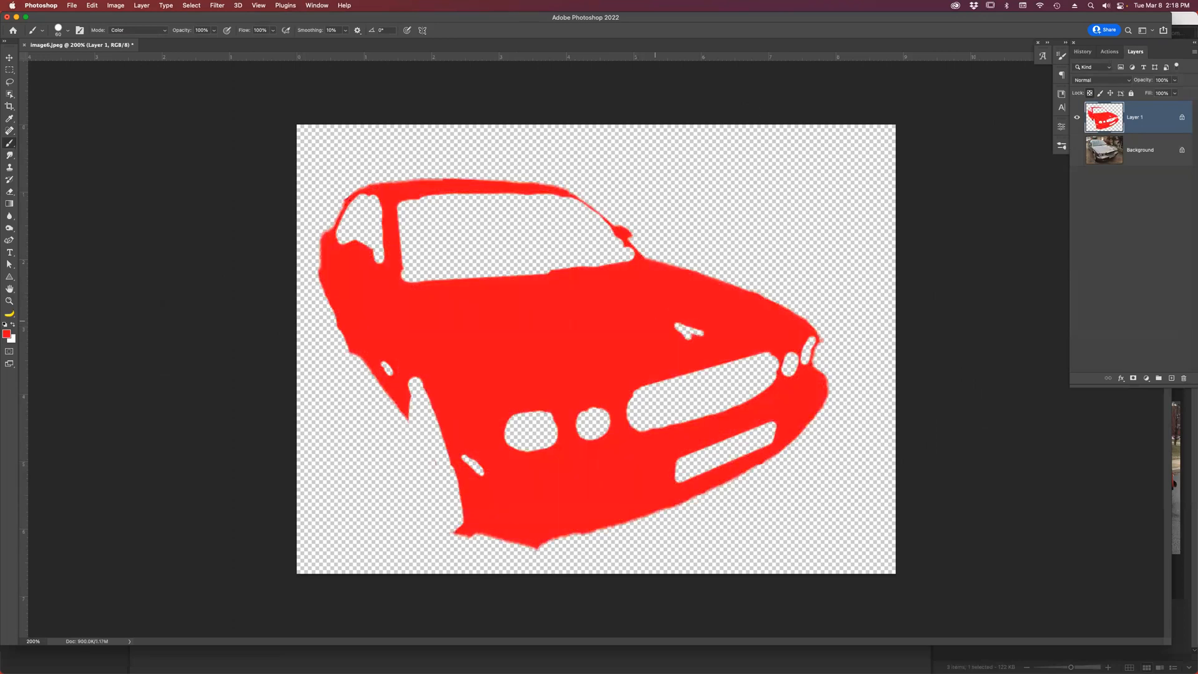
Undo the solid red fill on Layer 1 and brush Color-mode red across the bonnet and front bodywork.
key(super+z)
mouse_move(696, 354)
mouse_down()
mouse_move(535, 393)
mouse_move(570, 316)
mouse_move(503, 345)
mouse_move(476, 437)
mouse_move(532, 388)
mouse_up()
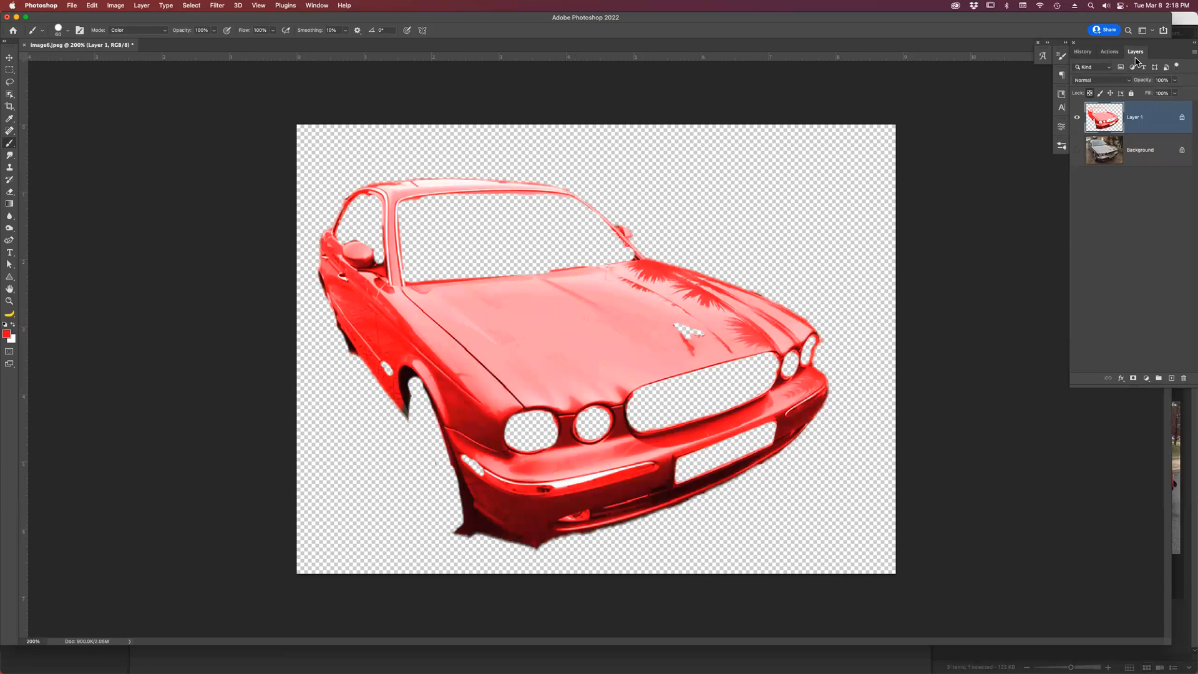
Show the Background layer, lower Layer 1's opacity to 0% to compare the original paint, and restore it to 100%.
drag(1149, 83, 1134, 82)
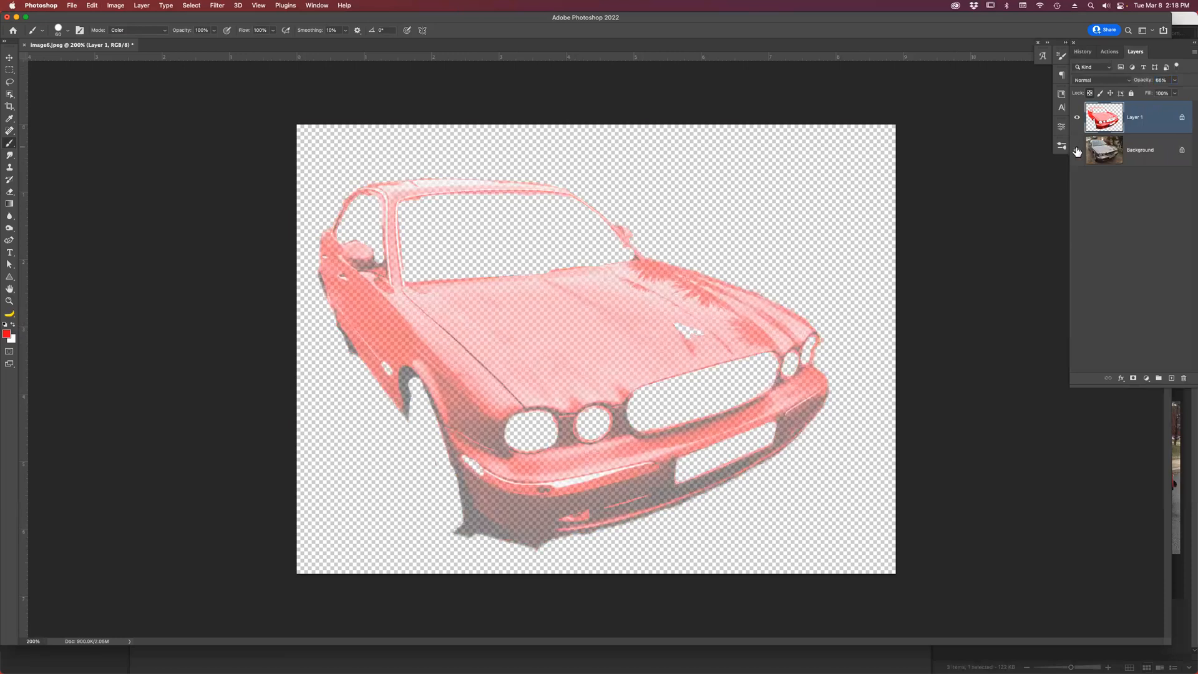
click(1078, 151)
drag(1144, 82, 1127, 81)
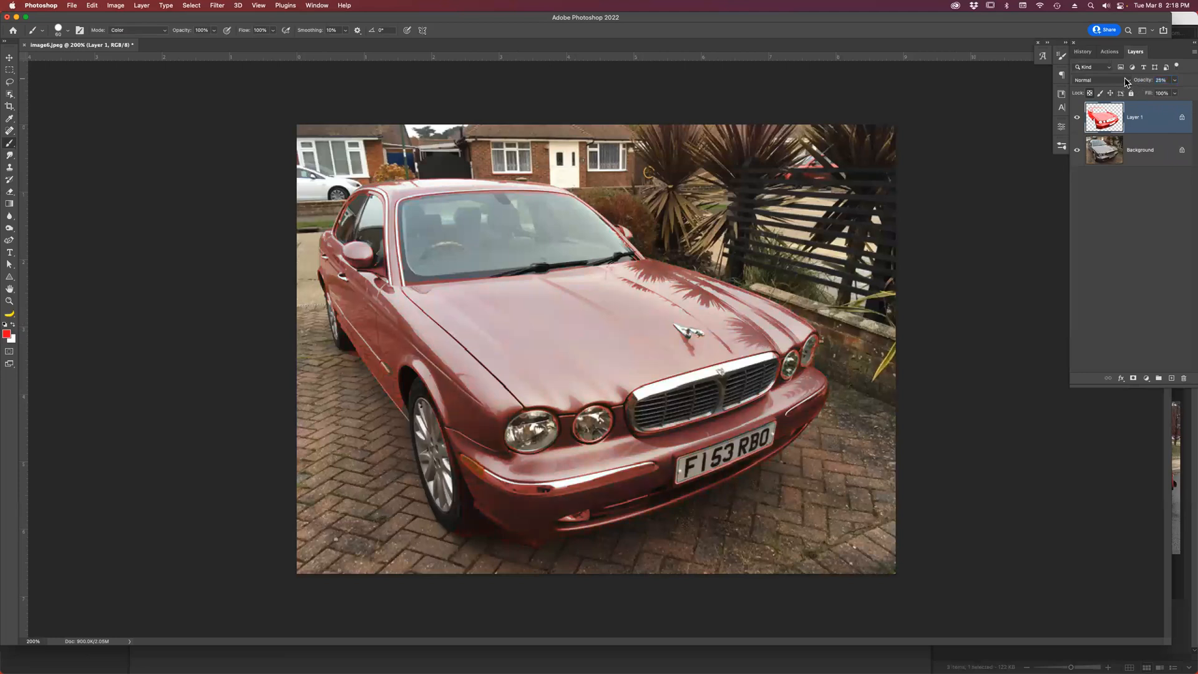
drag(1137, 83, 1142, 82)
key(v)
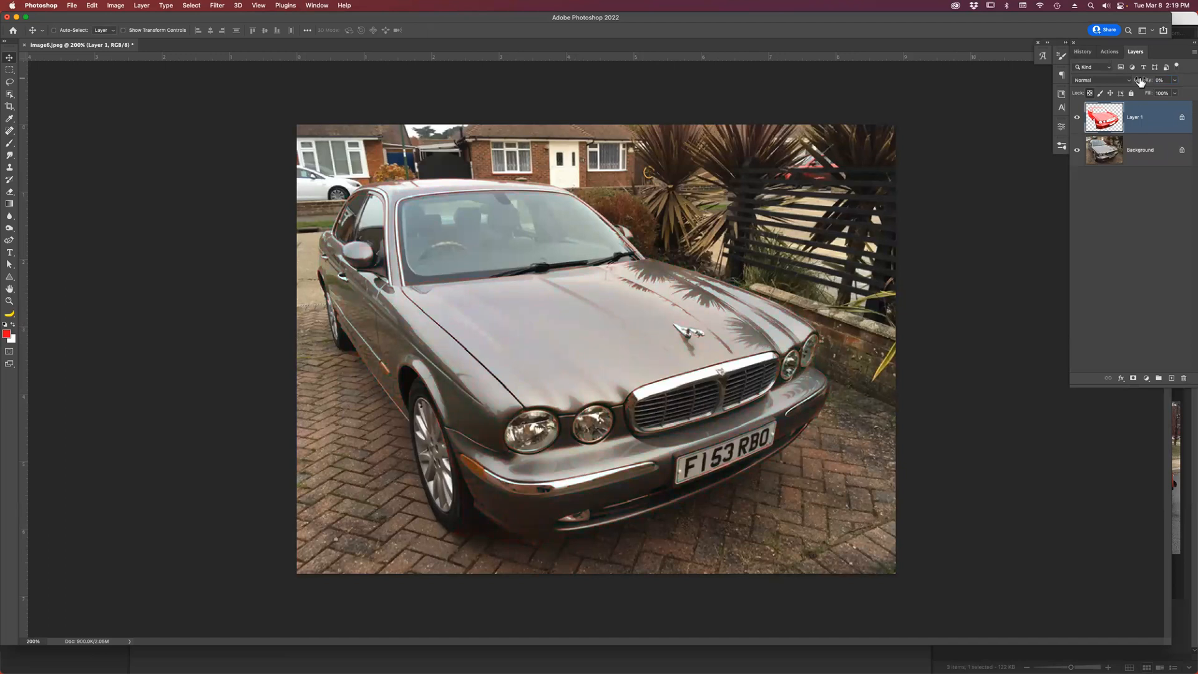
key(0)
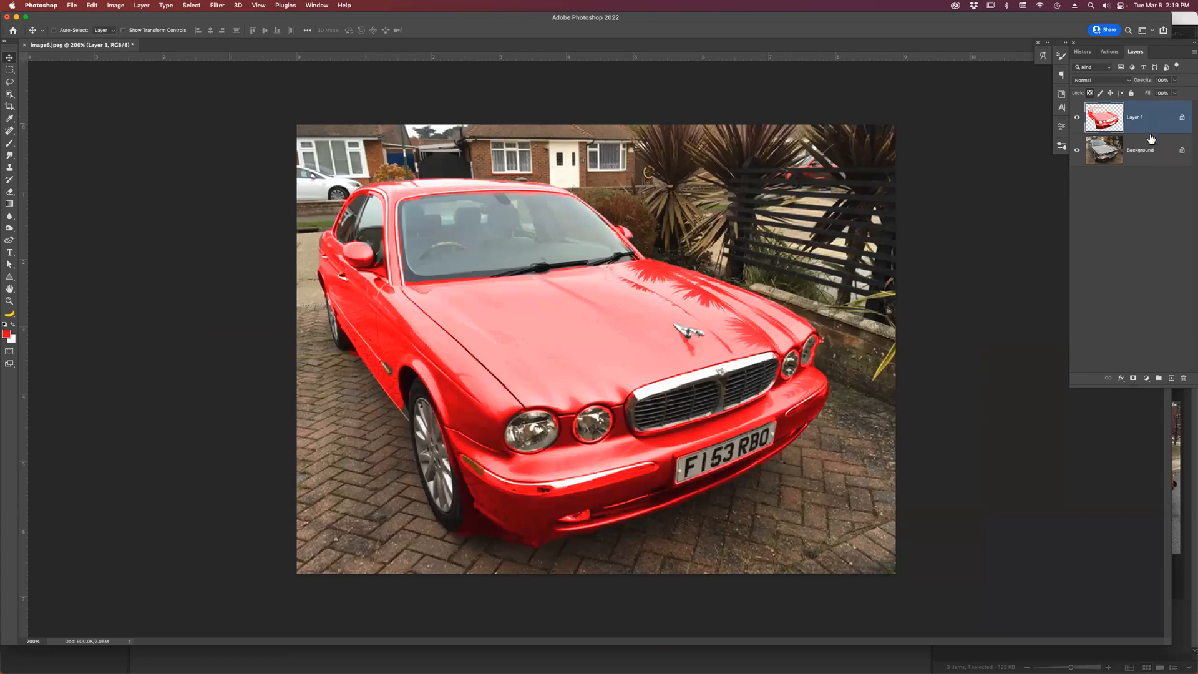
Add a Hue/Saturation adjustment layer above Layer 1, set its hue to -45, and collapse its settings.
click(1148, 379)
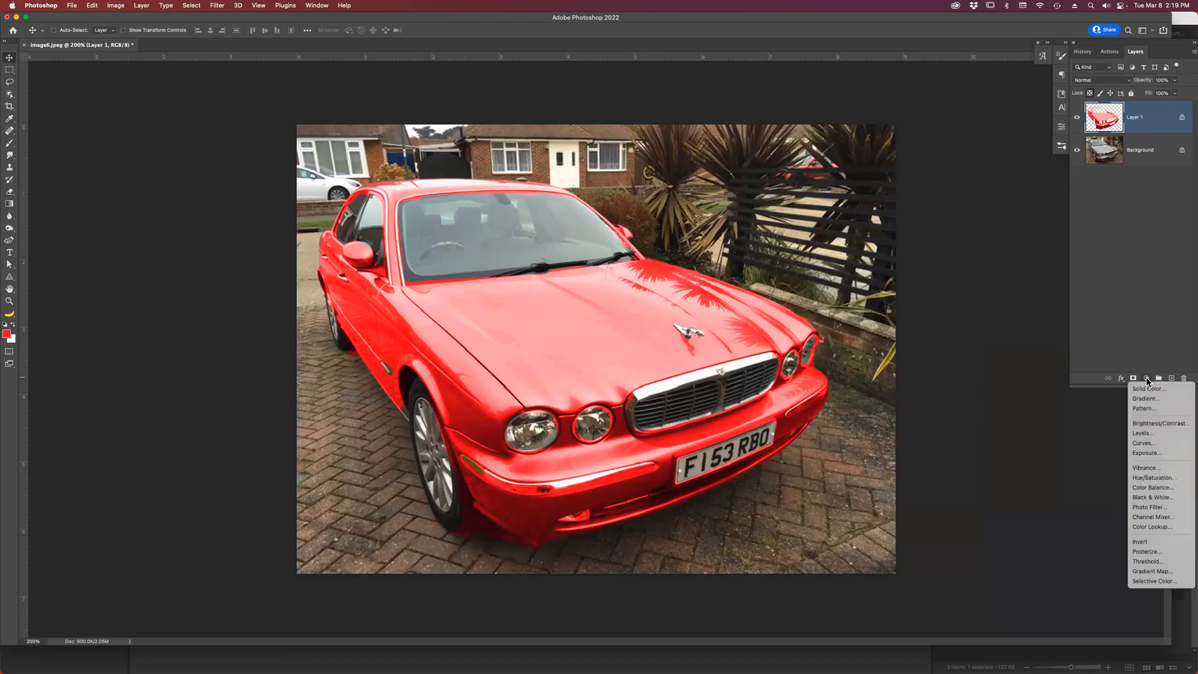
click(1152, 479)
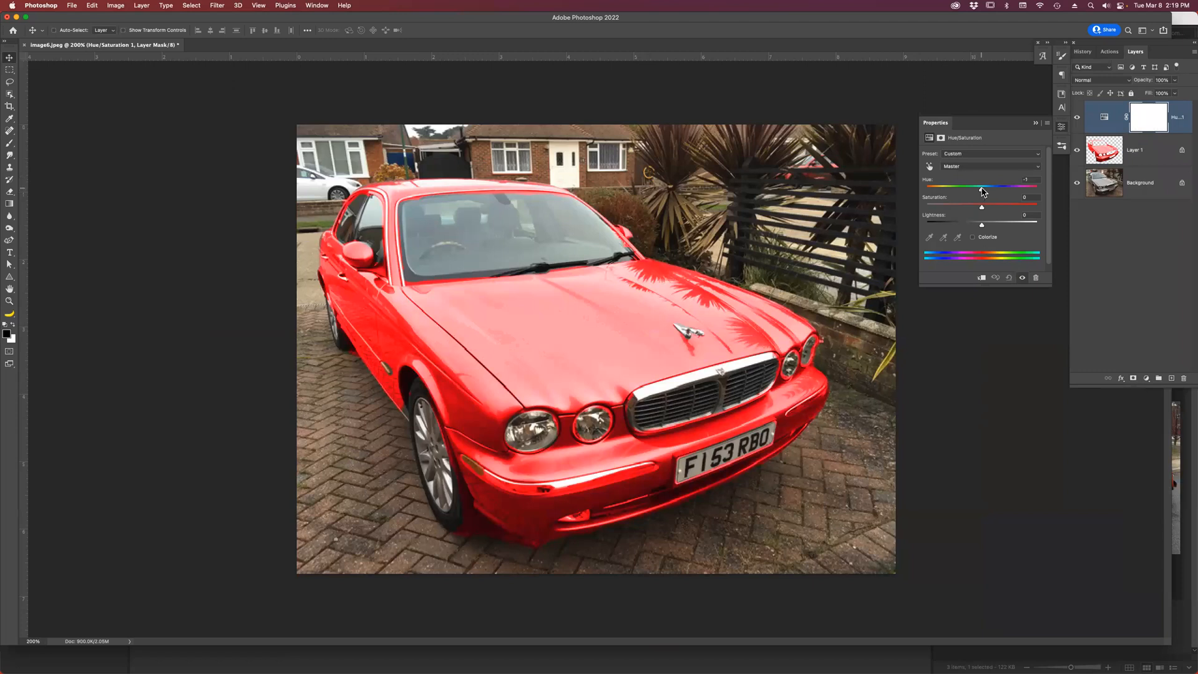
mouse_move(984, 191)
mouse_down()
mouse_move(1046, 194)
mouse_move(946, 191)
mouse_move(960, 192)
mouse_up()
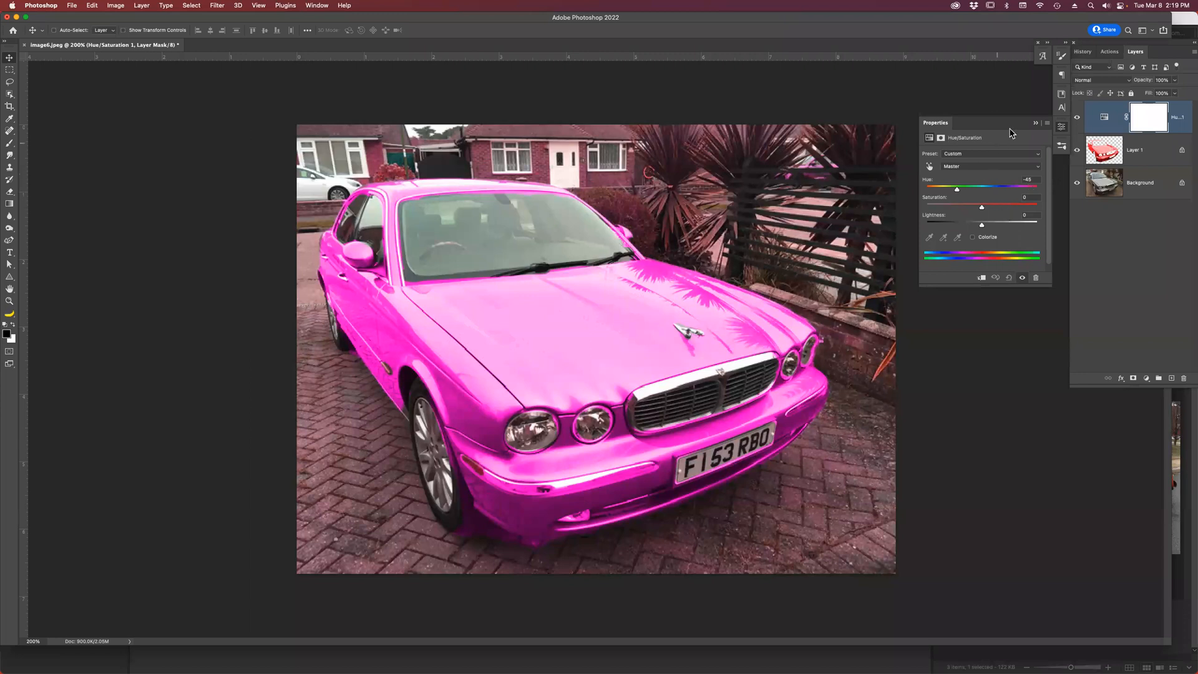
click(1035, 124)
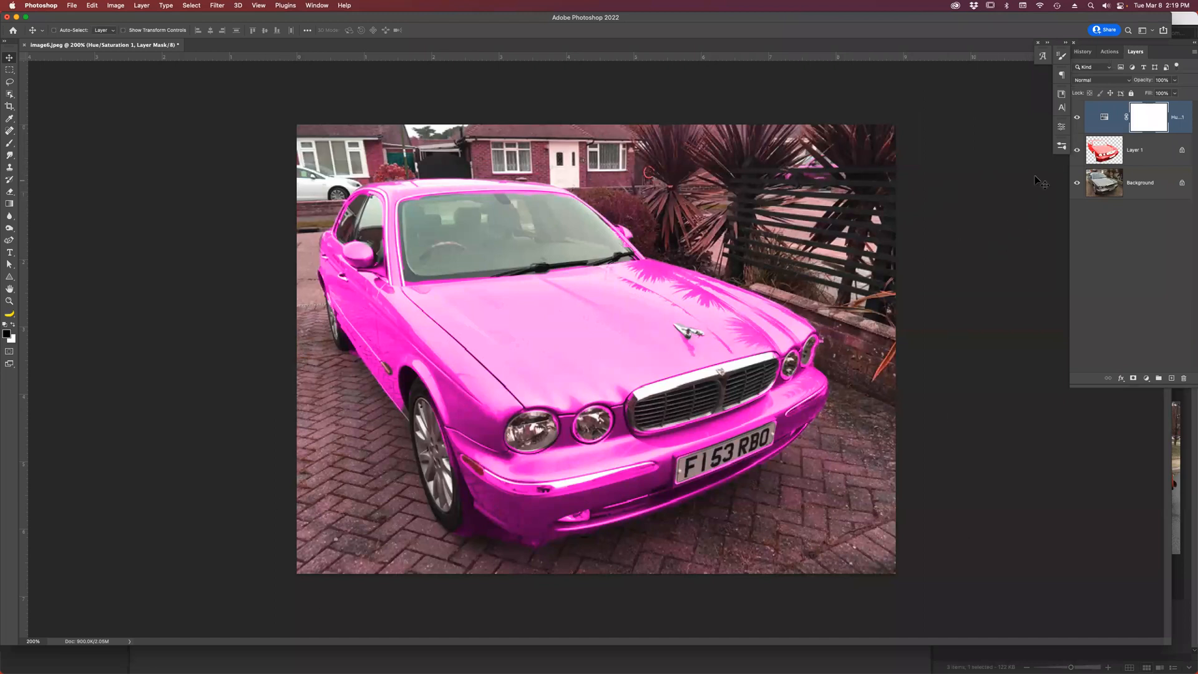
Reopen the Hue/Saturation adjustment's settings and clip the adjustment to Layer 1, comparing the clipped and unclipped effect.
double_click(1103, 122)
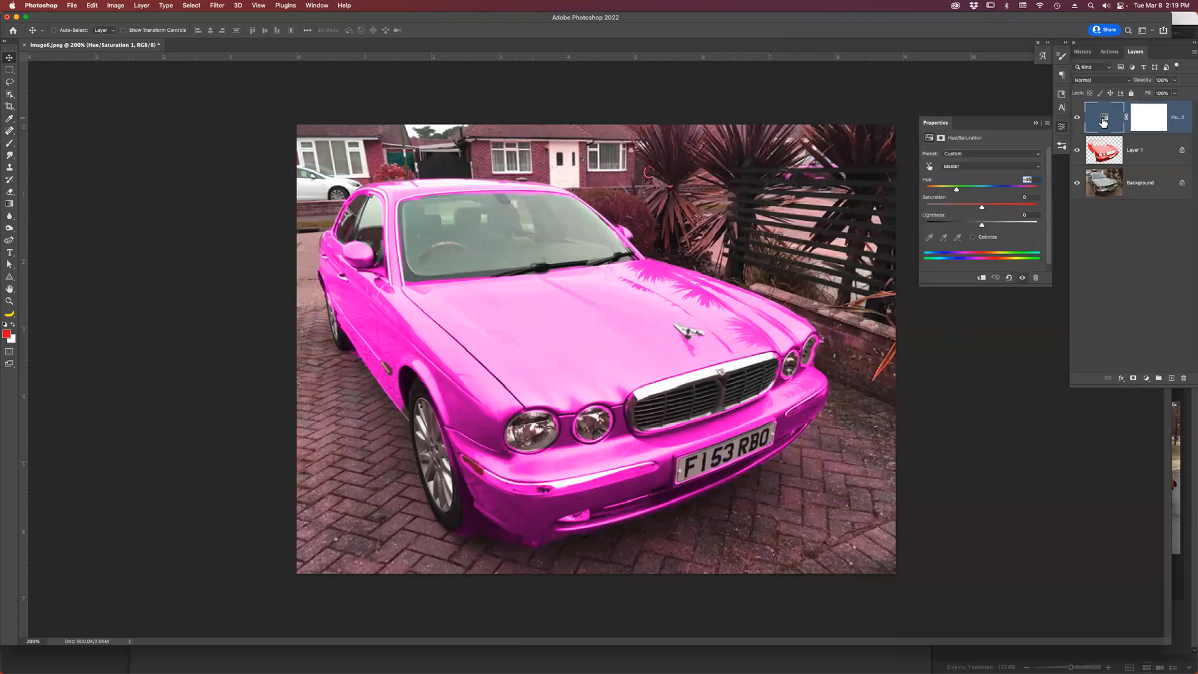
click(981, 279)
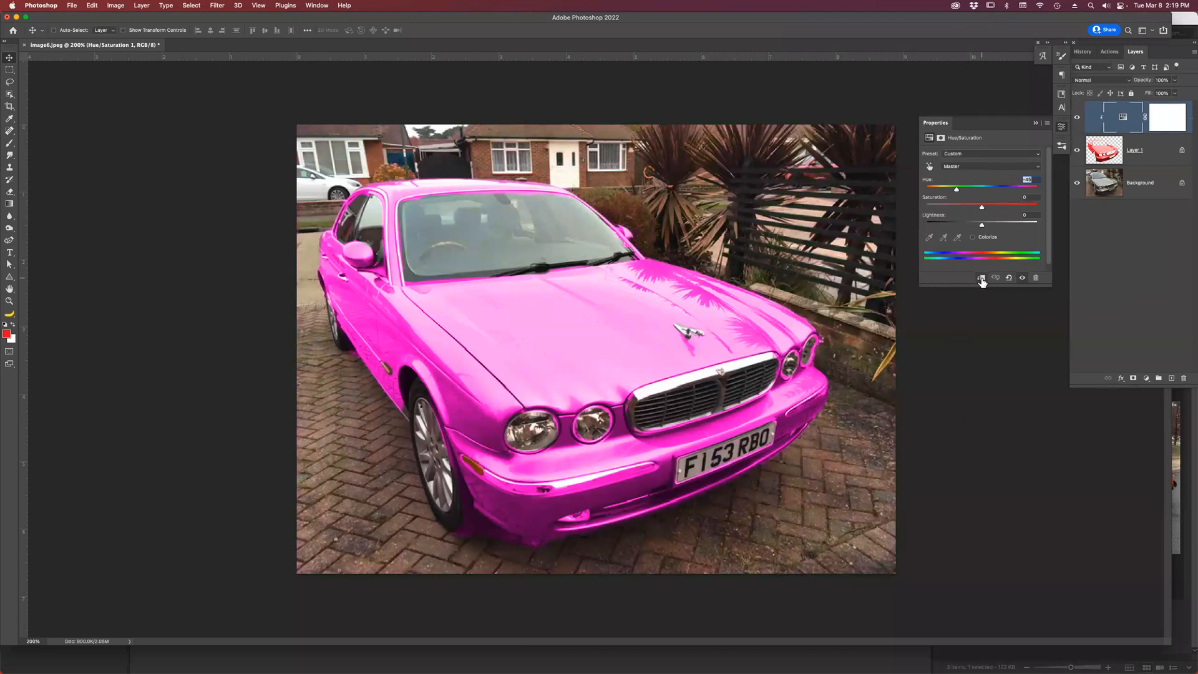
click(982, 279)
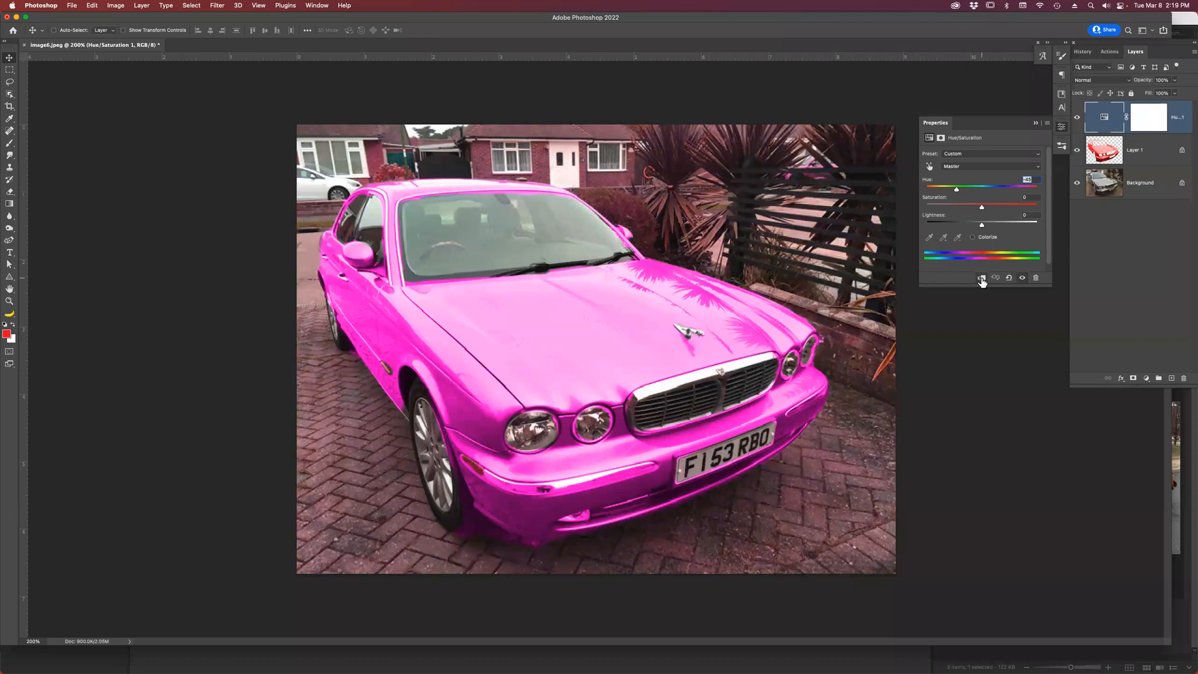
click(981, 279)
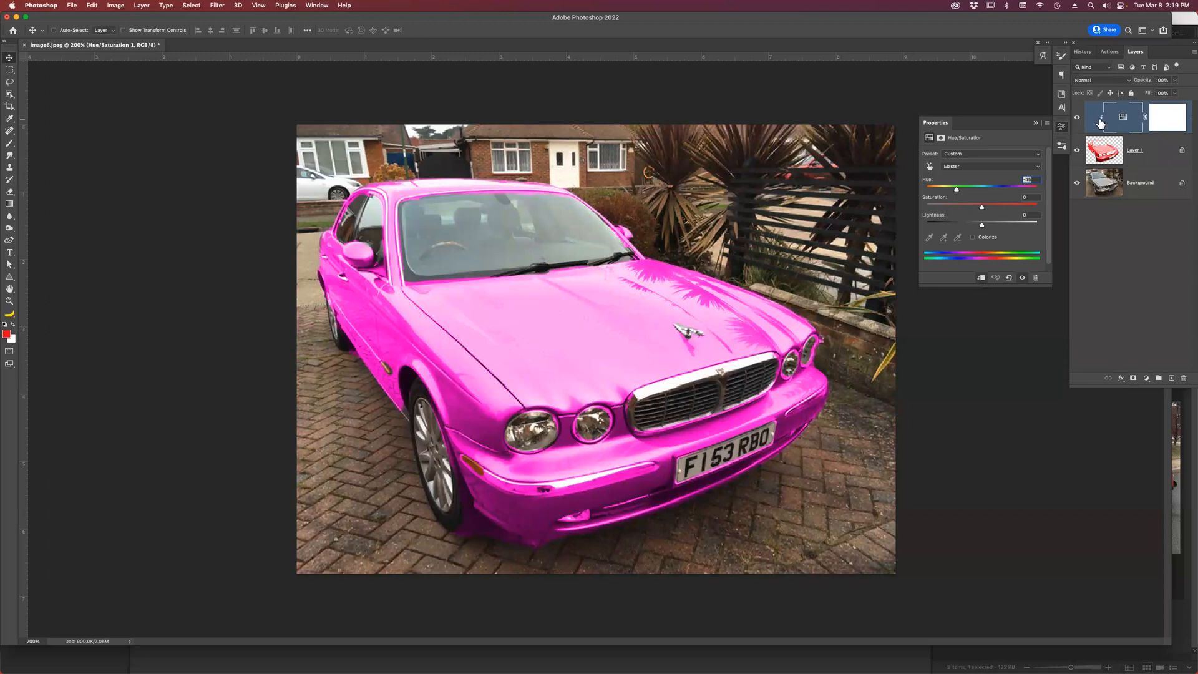
Release and recreate the clipping between the Hue/Saturation layer and Layer 1 directly in the layer stack, twice.
alt+click(1149, 131)
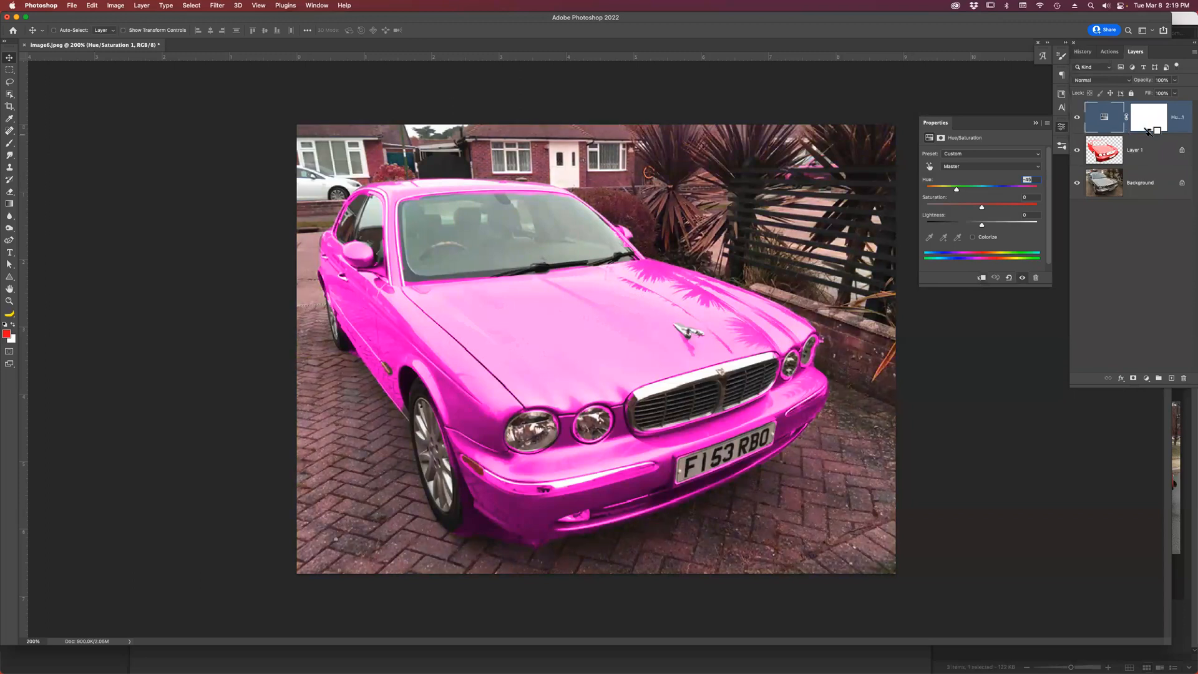
alt+click(1149, 131)
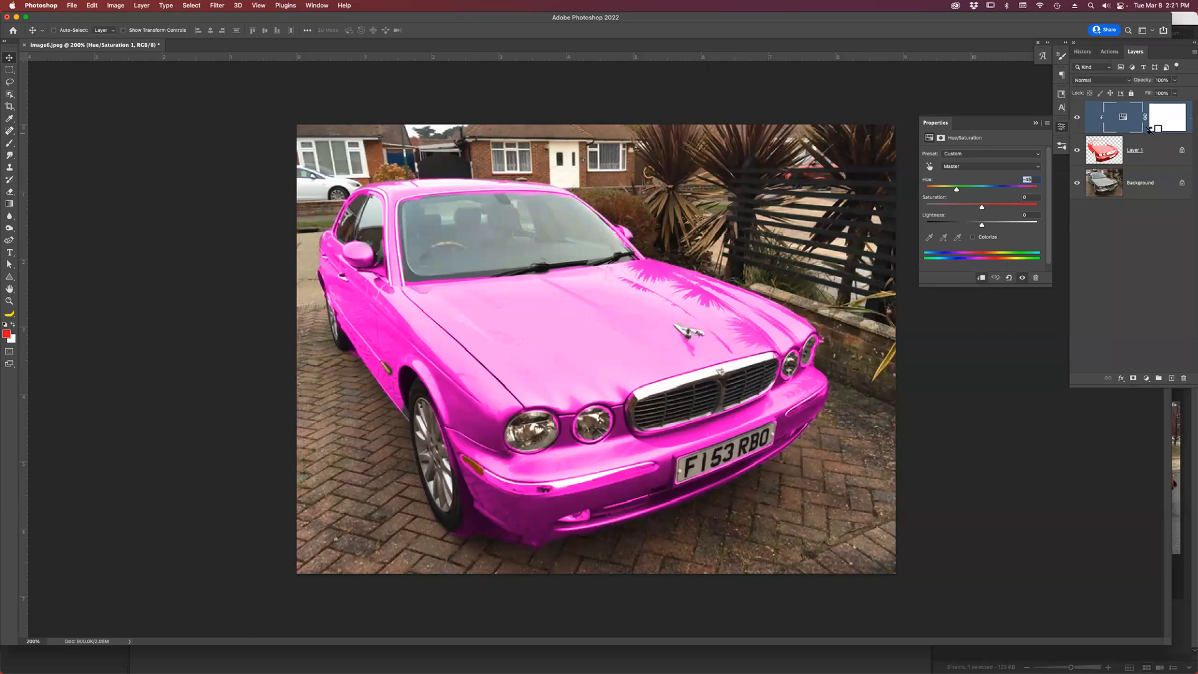
alt+click(1149, 129)
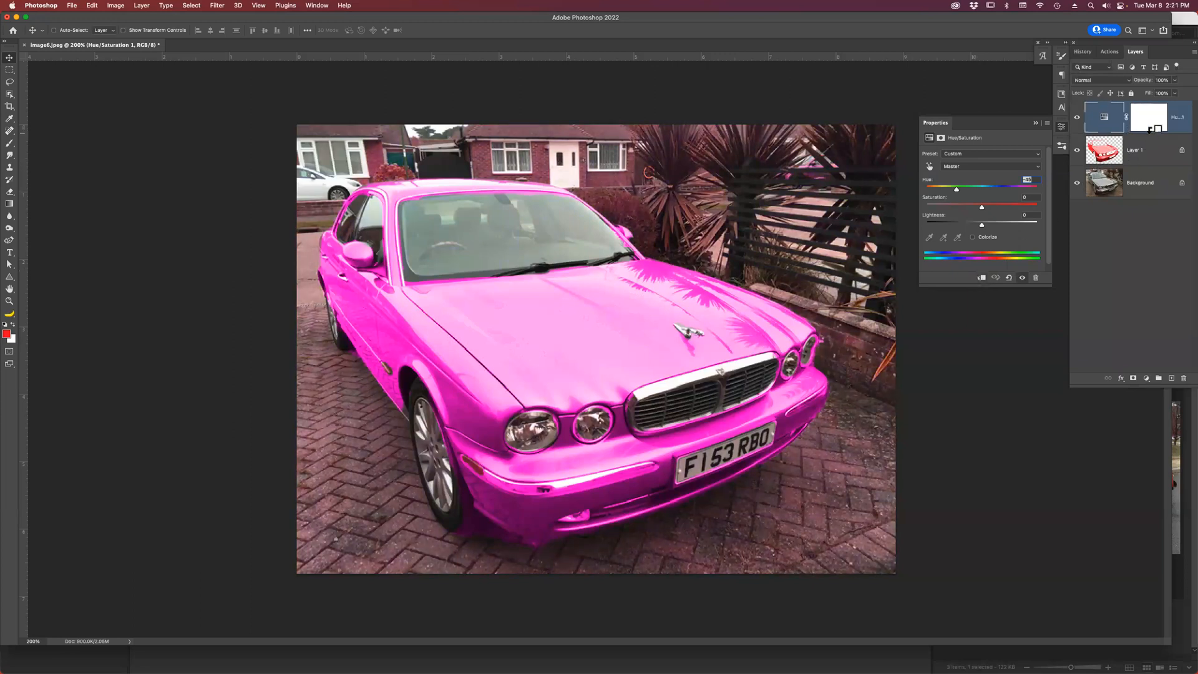
alt+click(1149, 130)
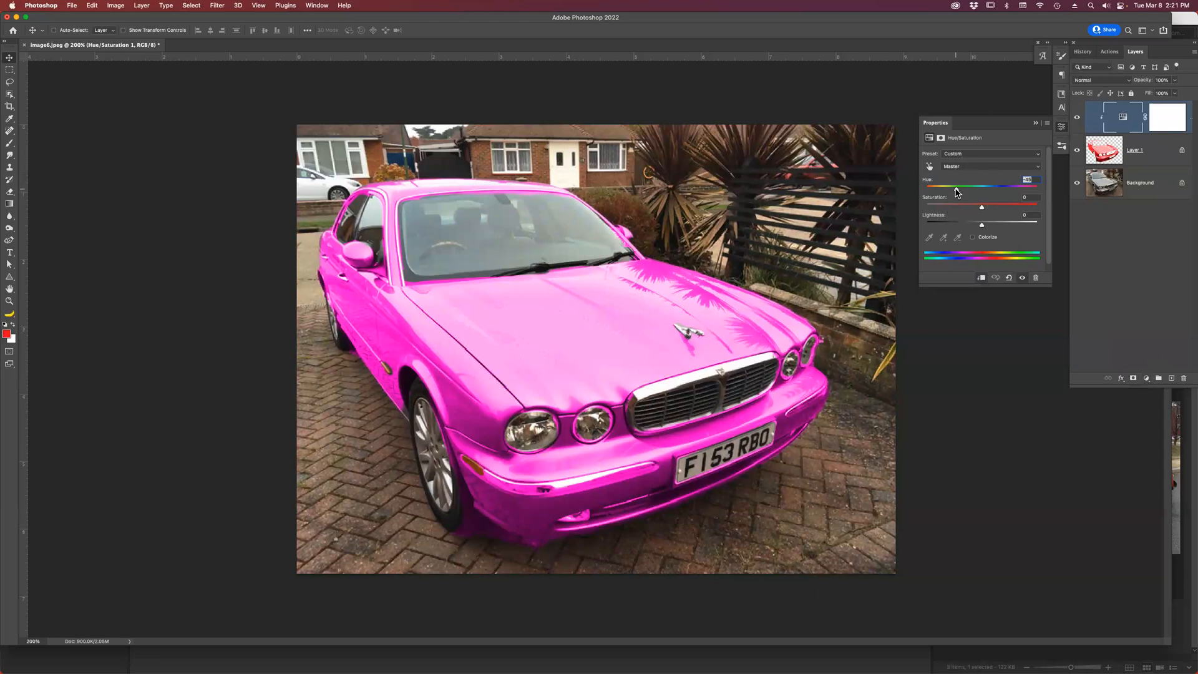
Set the clipped adjustment's hue to +44 to turn the bodywork golden yellow, and check the effect with clipping off and on.
drag(955, 190, 1009, 197)
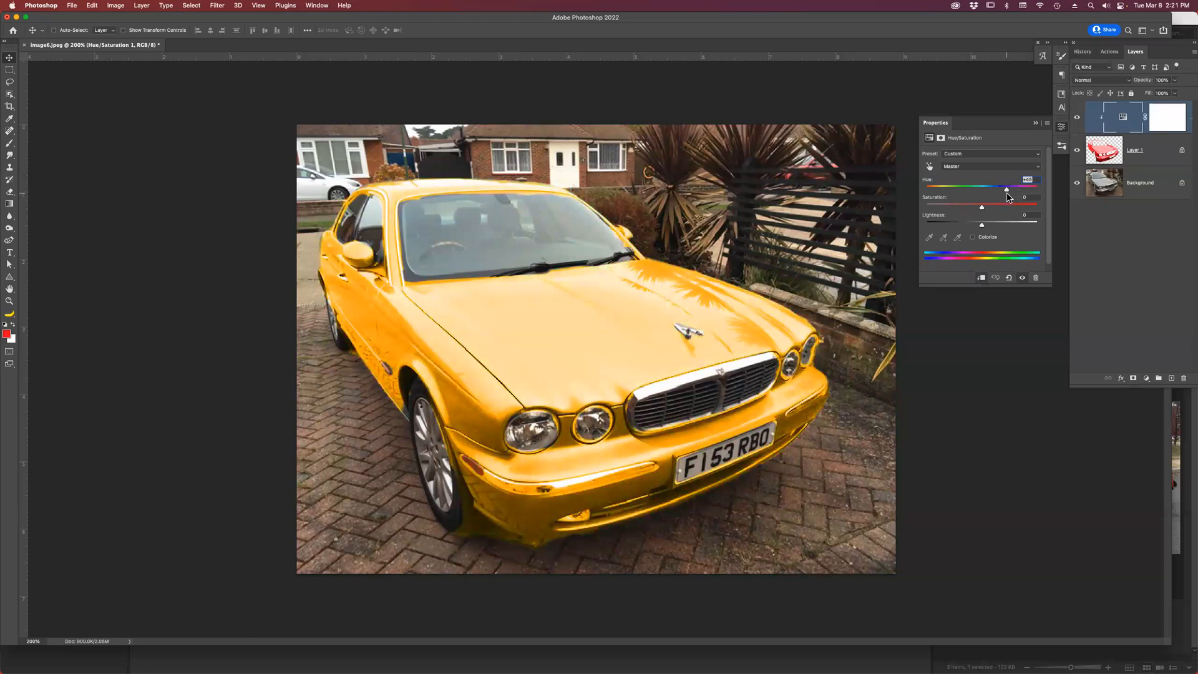
click(1102, 288)
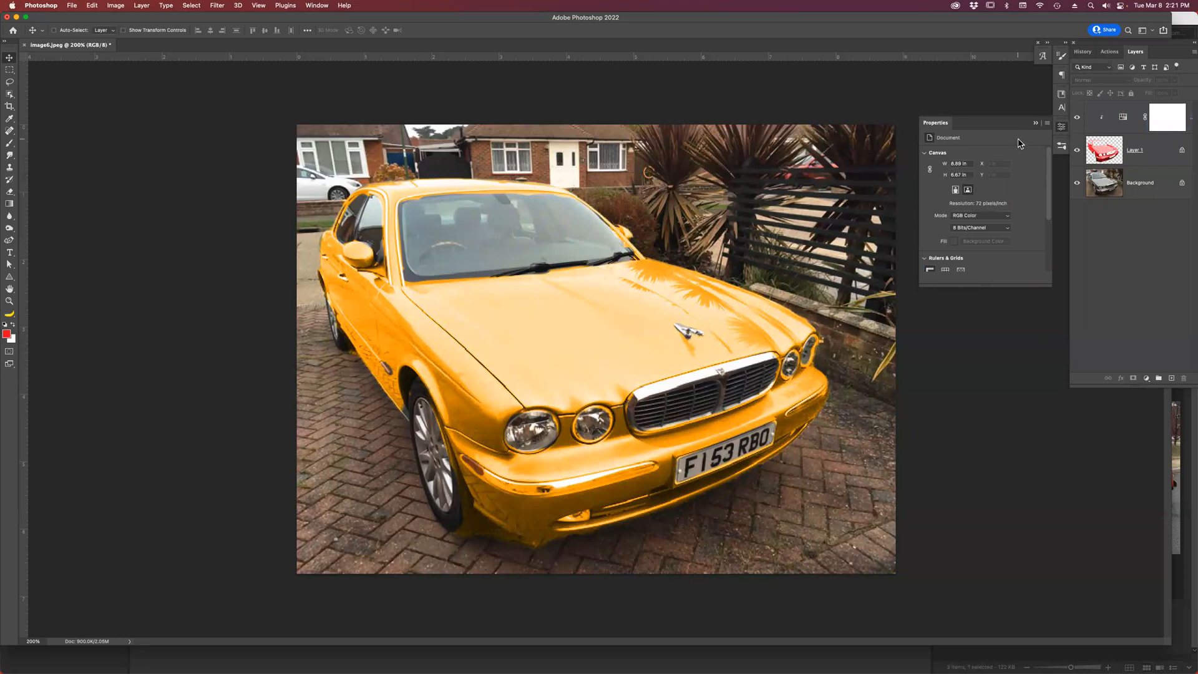
click(1122, 118)
click(981, 279)
click(981, 279)
click(981, 279)
click(981, 279)
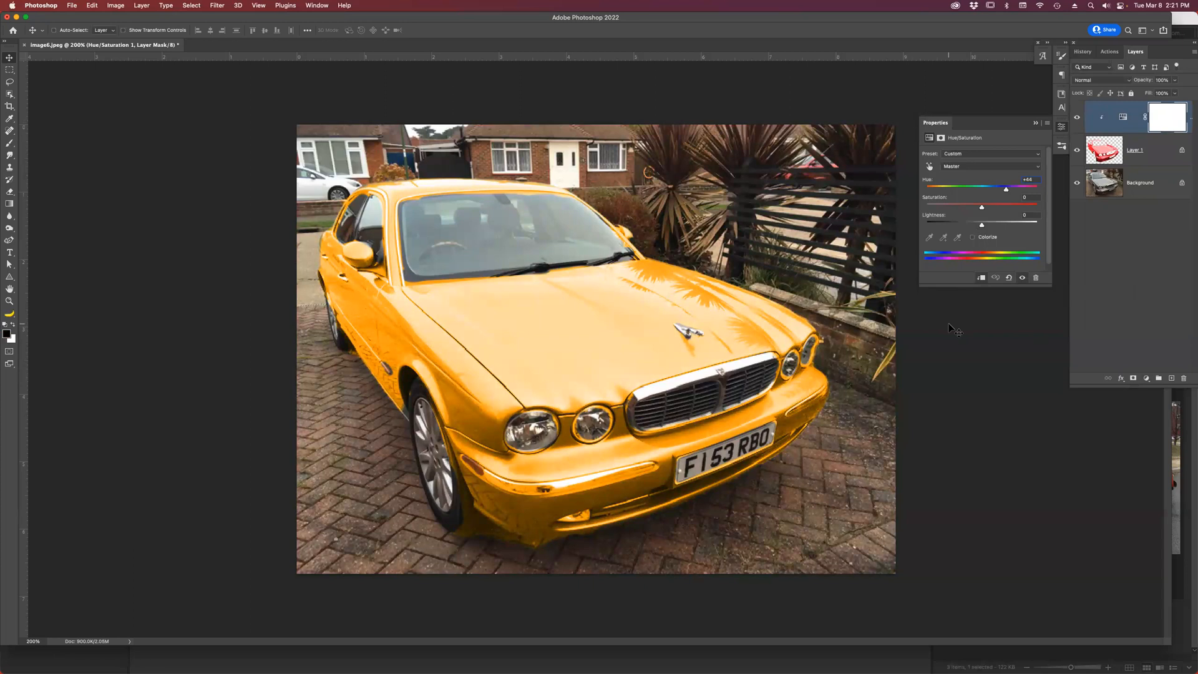
key(super+w)
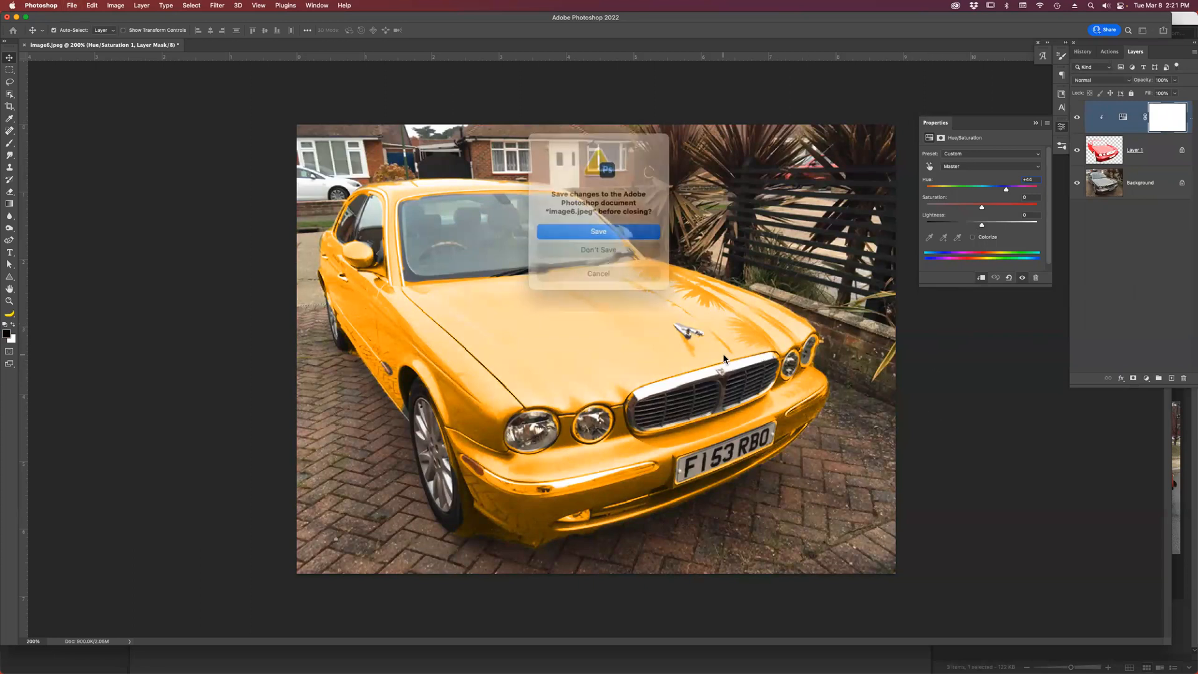
click(602, 264)
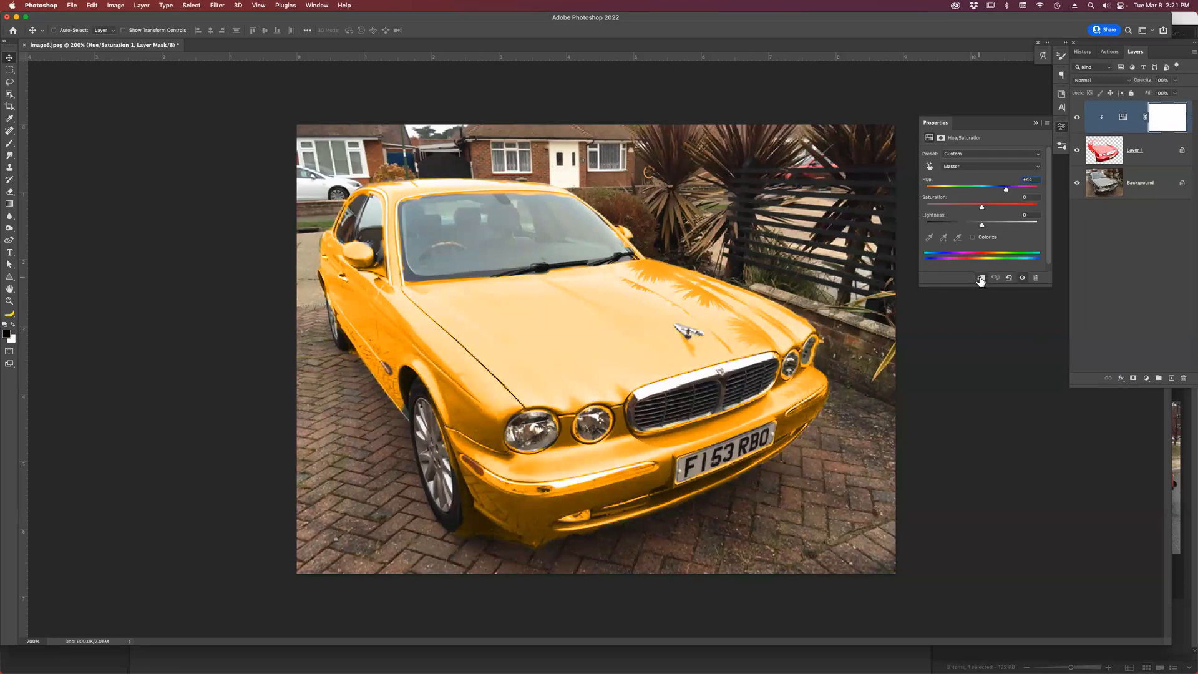
double_click(1140, 133)
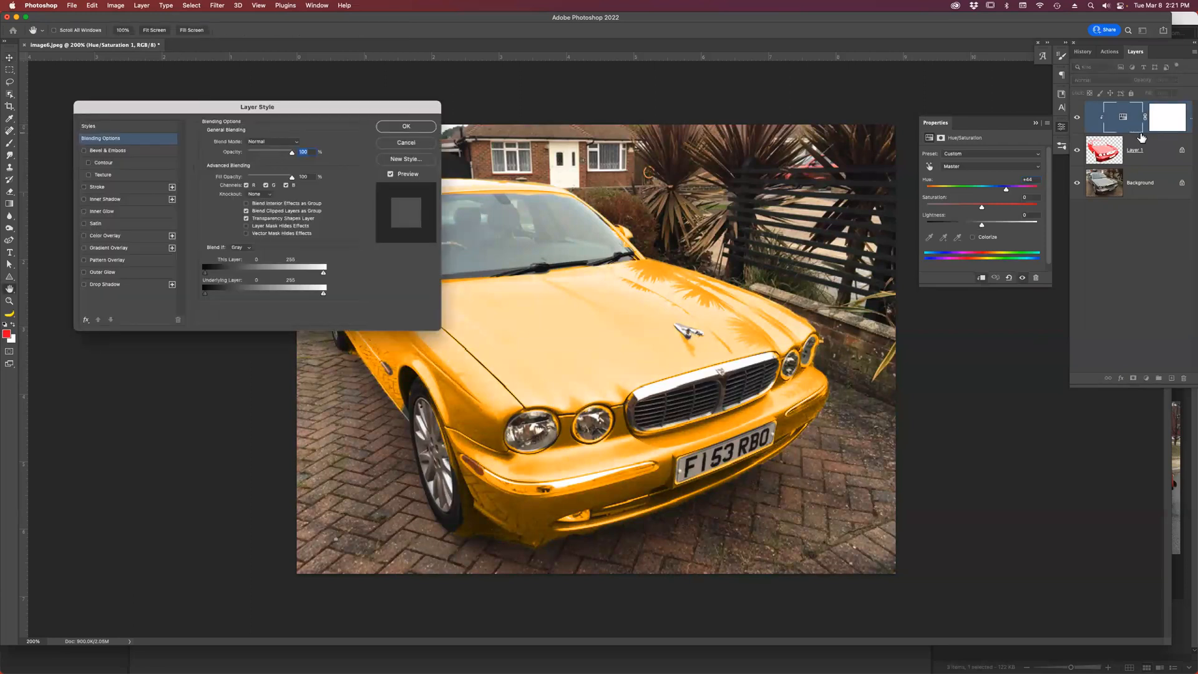
click(406, 145)
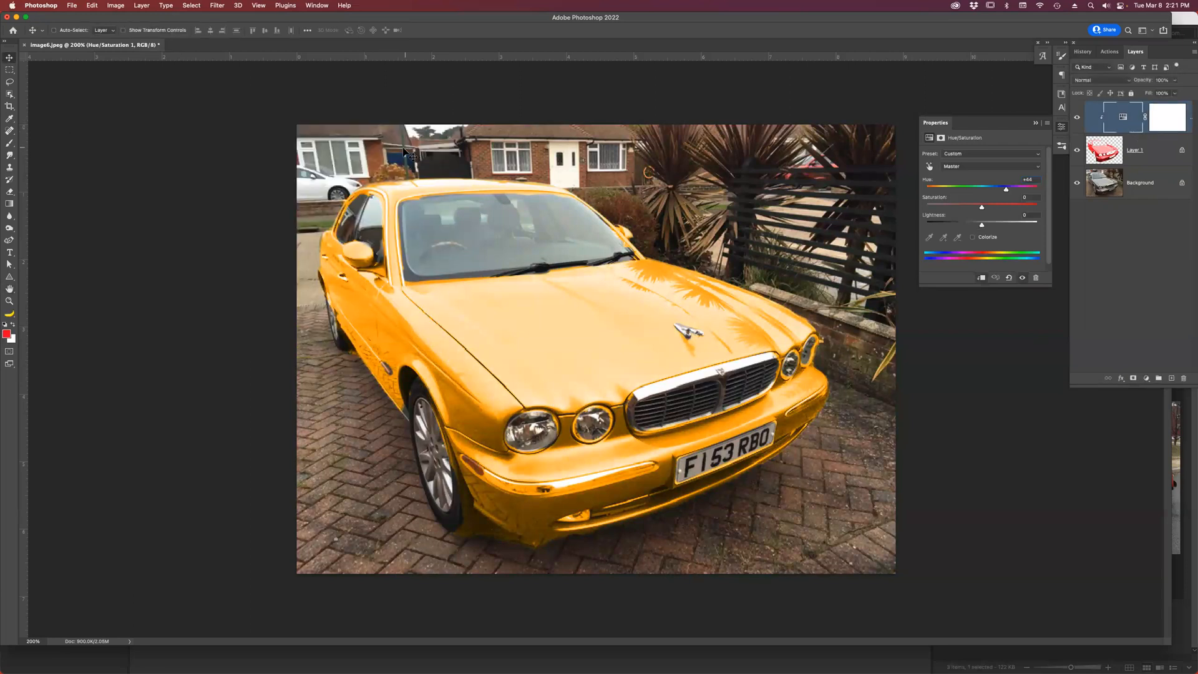
Compare the Hue/Saturation adjustment clipped and unclipped, leaving it unclipped so it affects all layers below.
alt+click(1148, 129)
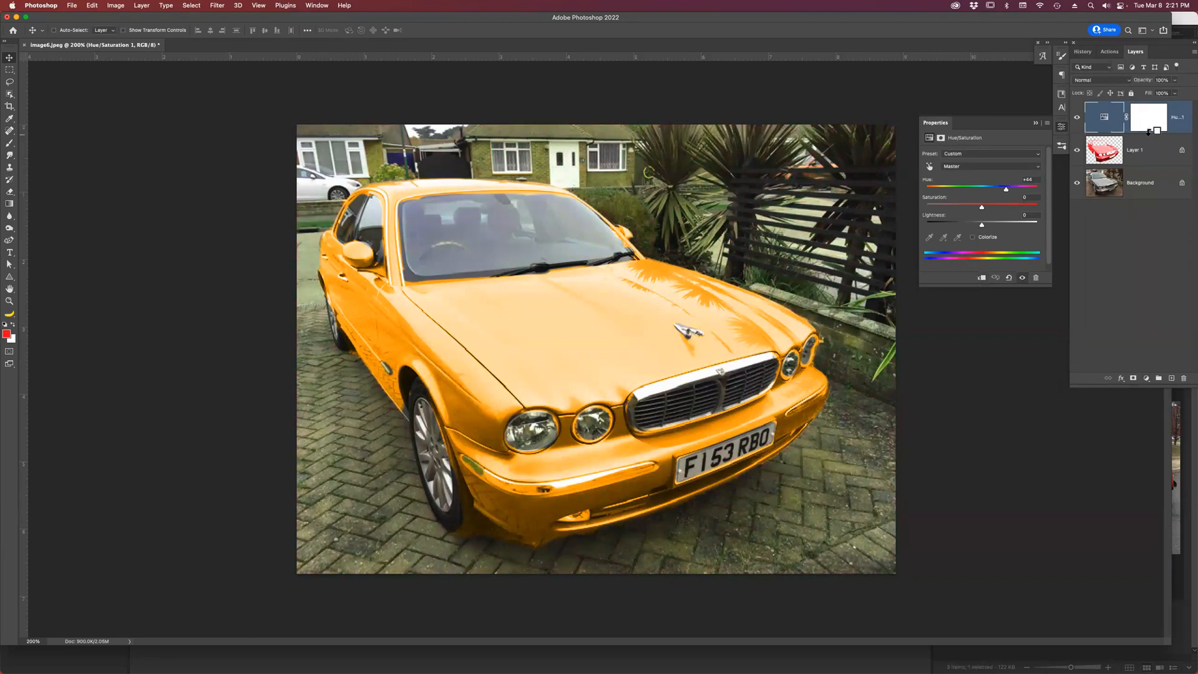
alt+click(1148, 131)
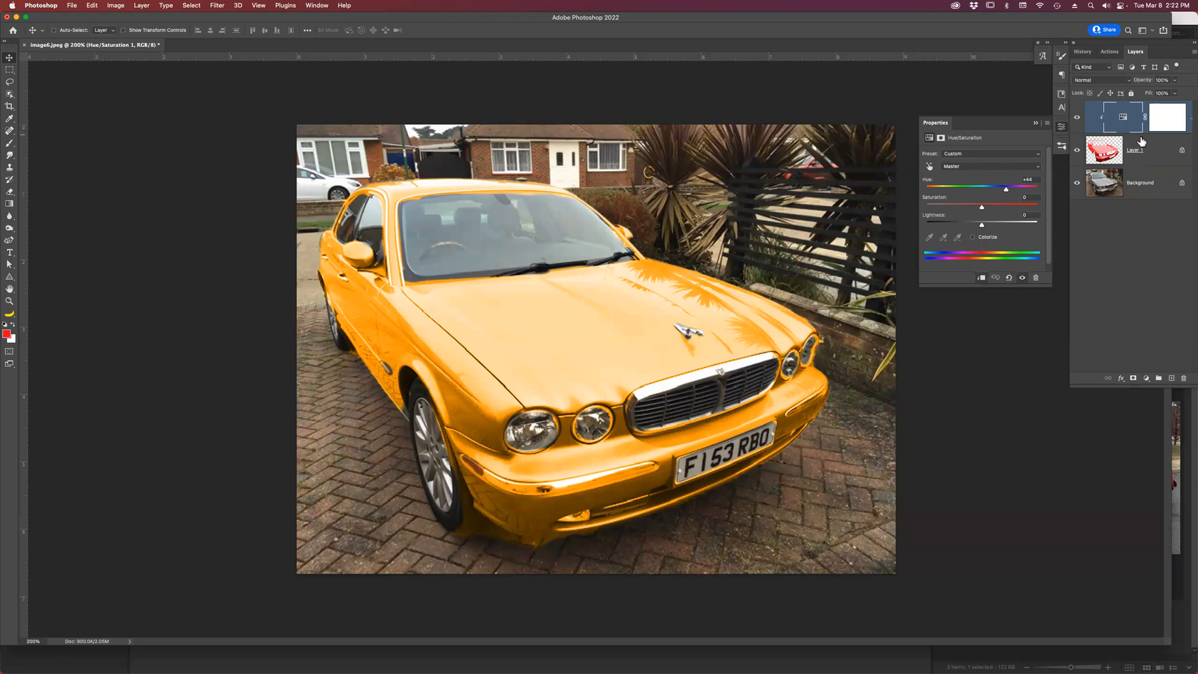
click(981, 278)
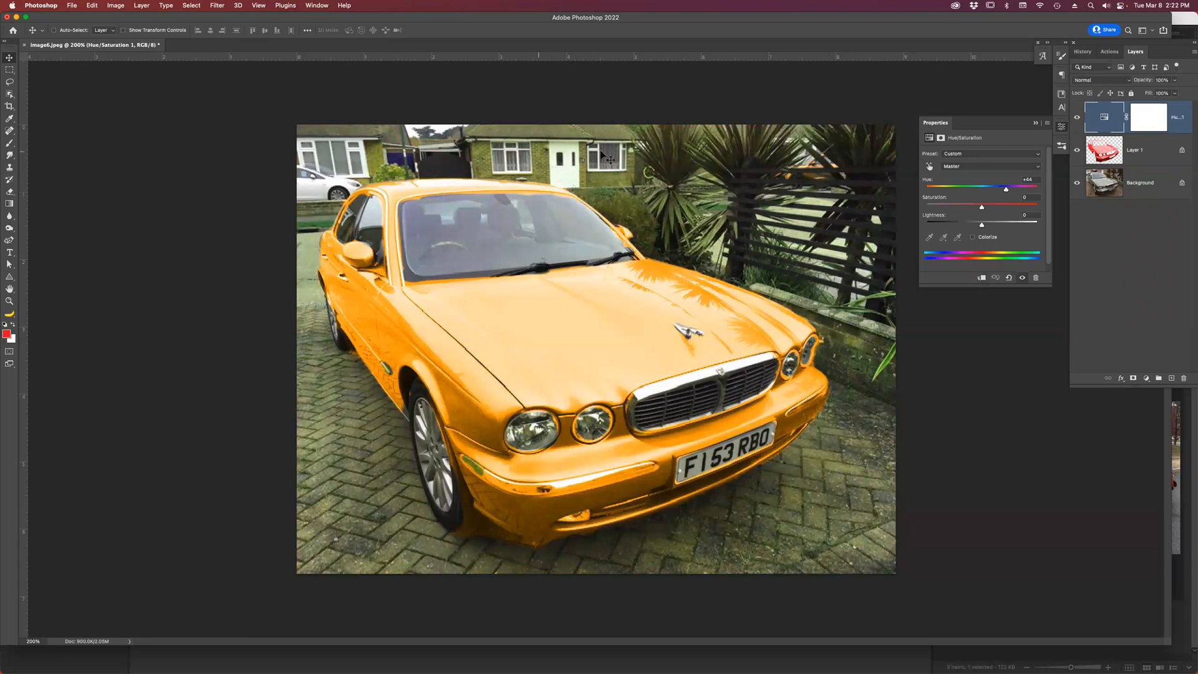
click(980, 278)
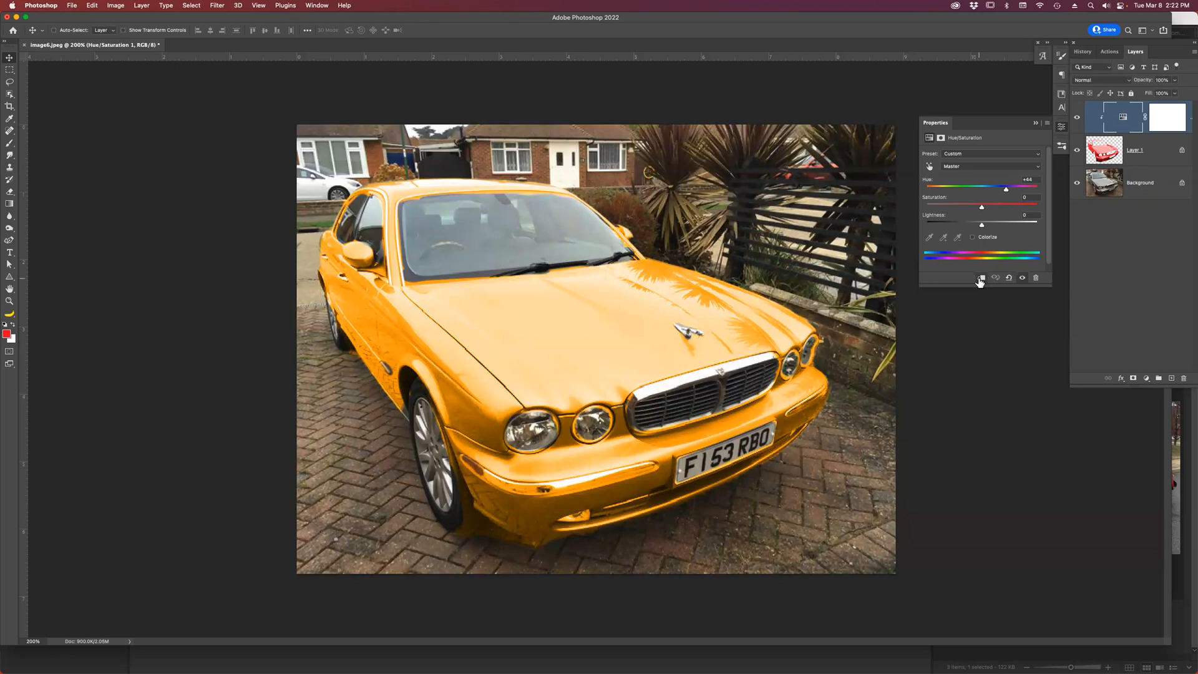
click(981, 279)
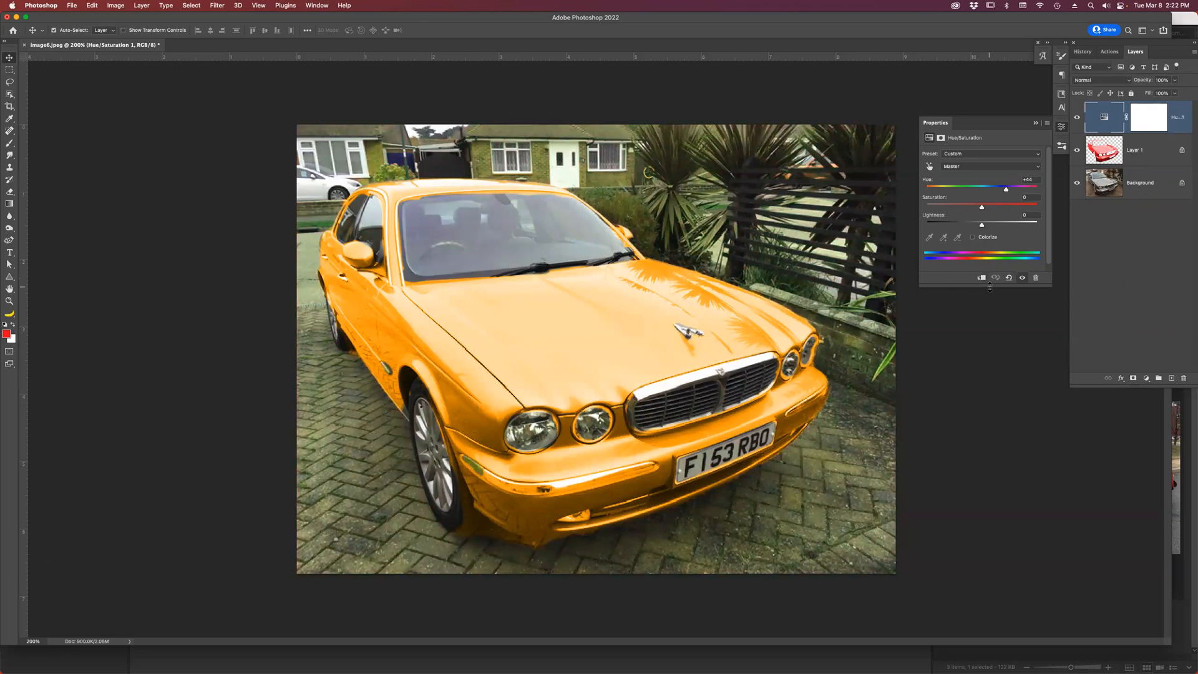
Stamp all visible layers into a new layer and apply the Colorize neural filter to it, with output to a new layer.
key(super+alt+shift+e)
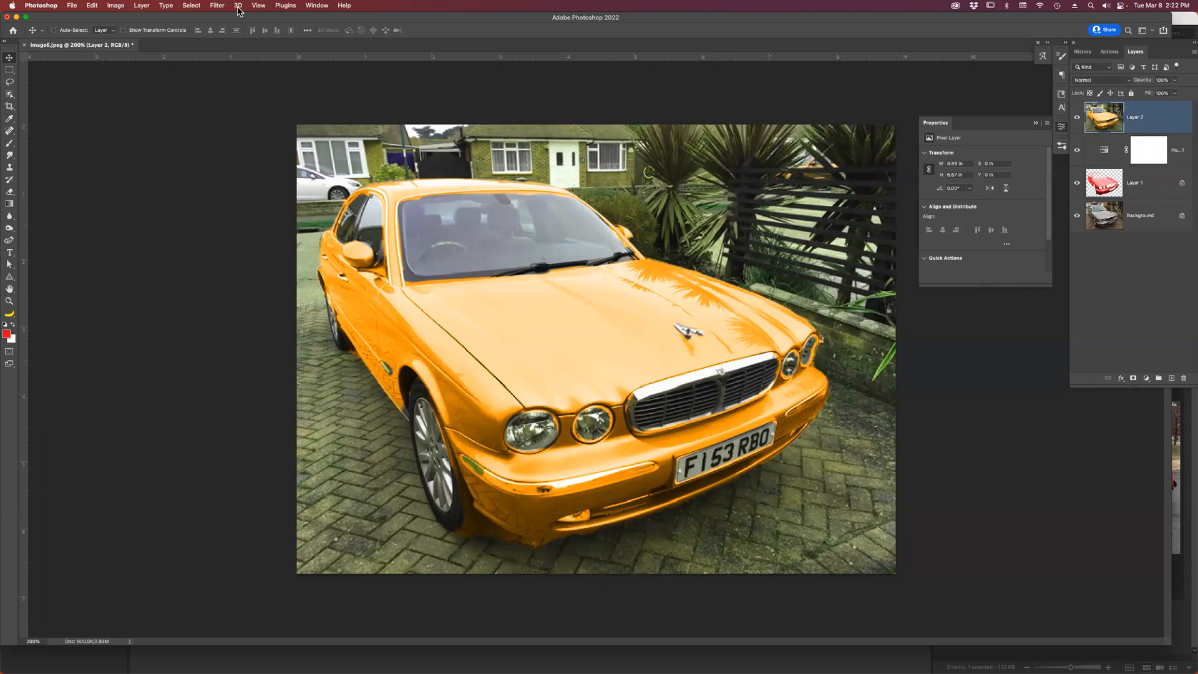
click(217, 6)
click(231, 46)
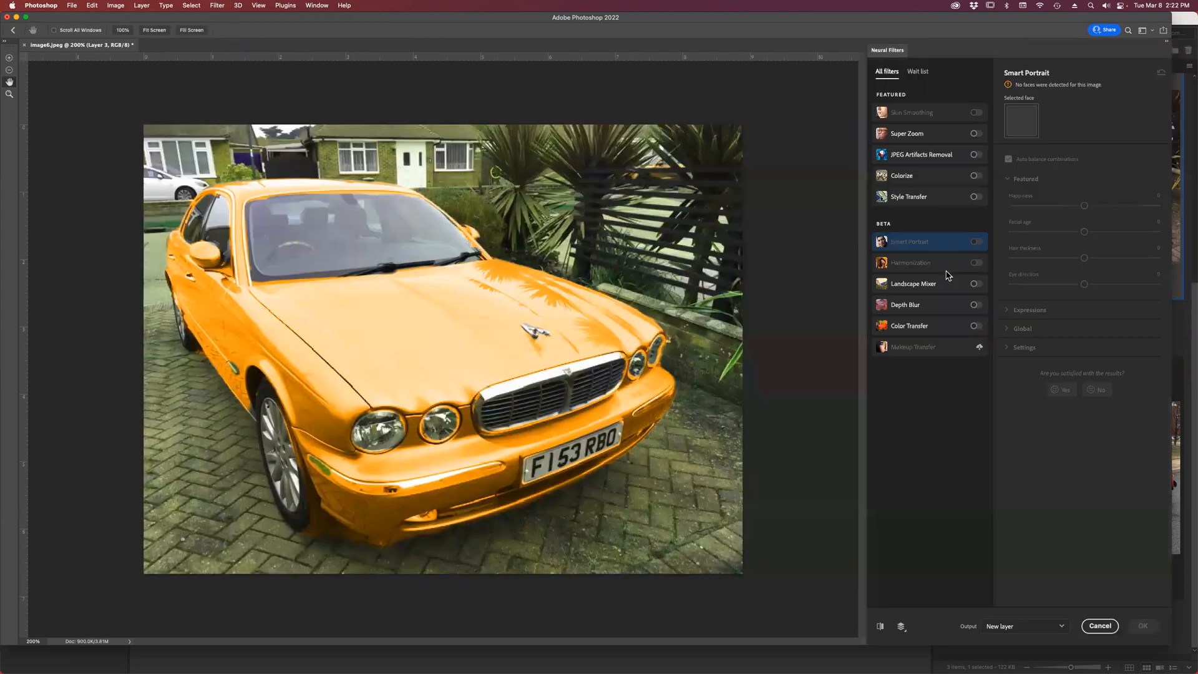
click(975, 176)
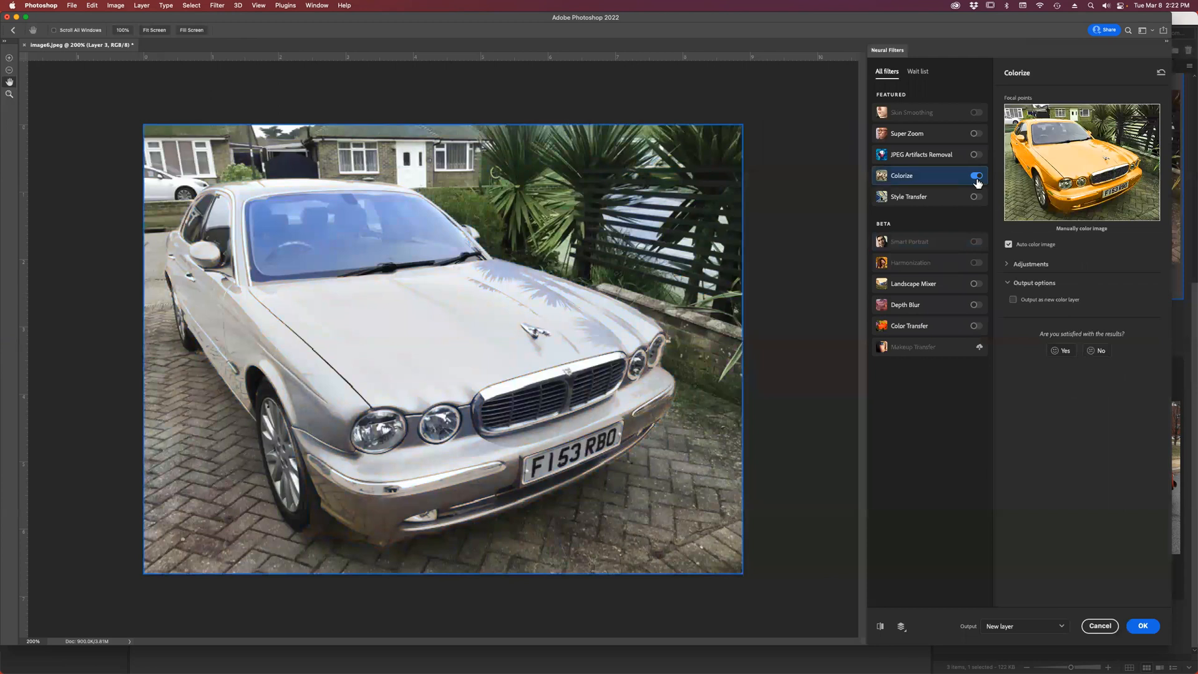
click(1146, 627)
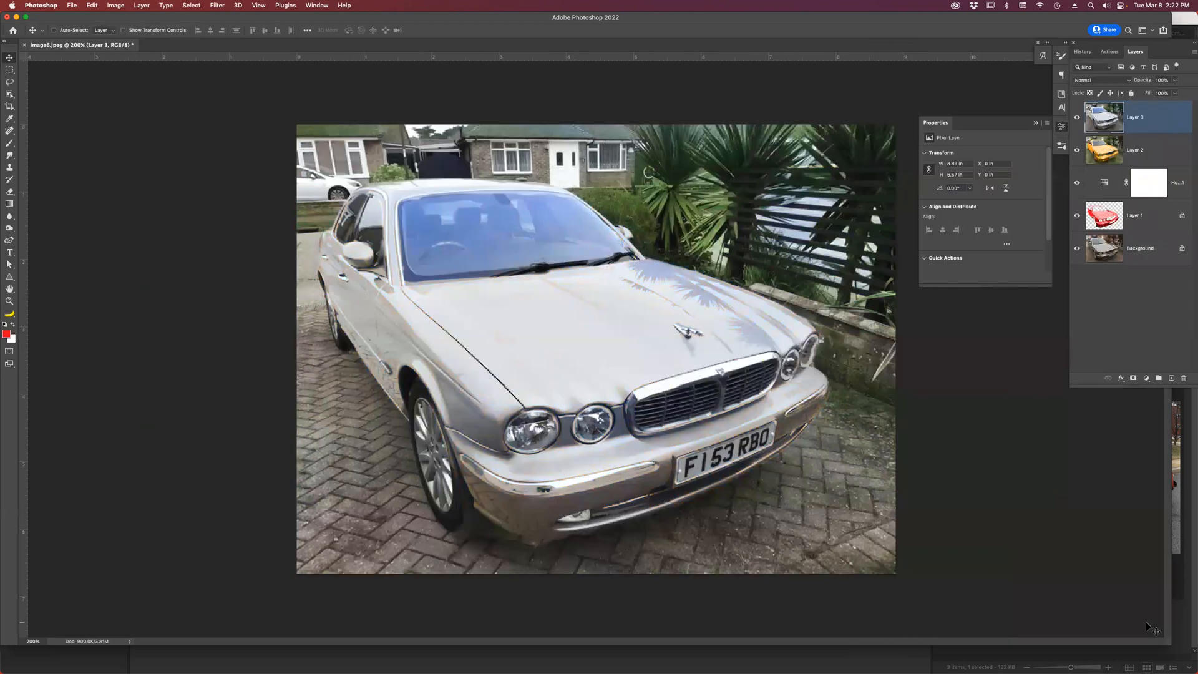
Compare the colorized image with the original by isolating the Background layer and showing all layers again, twice.
alt+click(1077, 250)
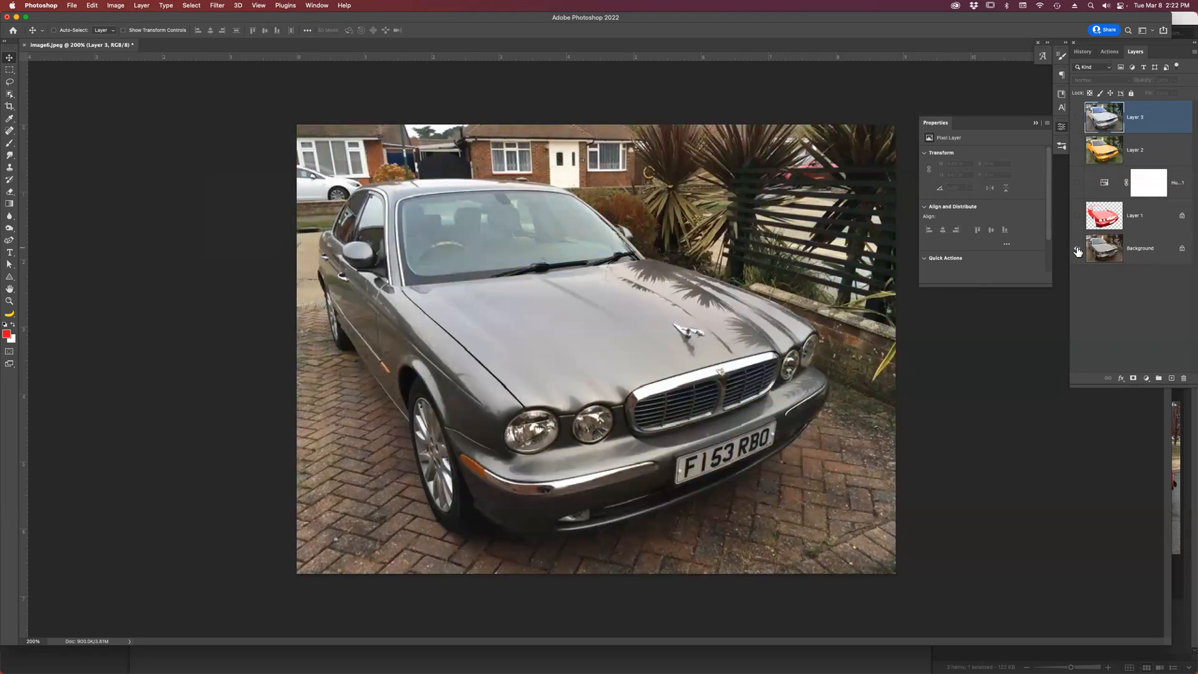
alt+click(1077, 251)
alt+click(1078, 250)
alt+click(1077, 250)
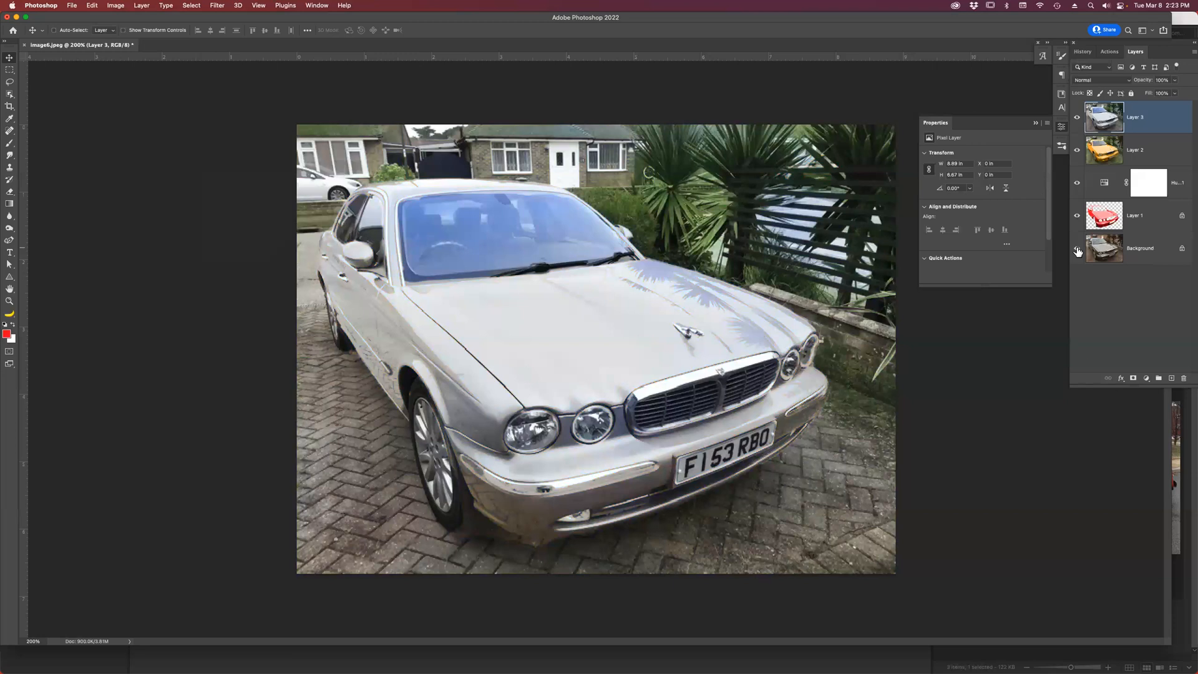
Compare the colorized Layer 3 with the original Background and with the yellow version beneath it by toggling layer visibility.
alt+click(1078, 250)
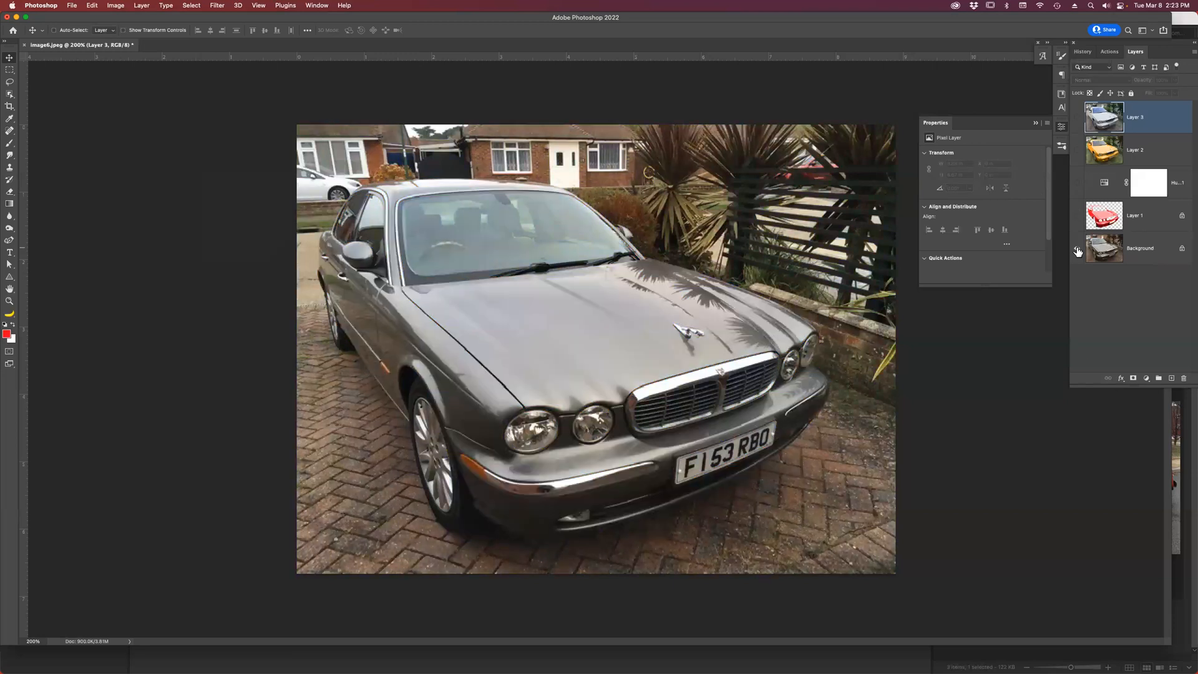
alt+click(1077, 250)
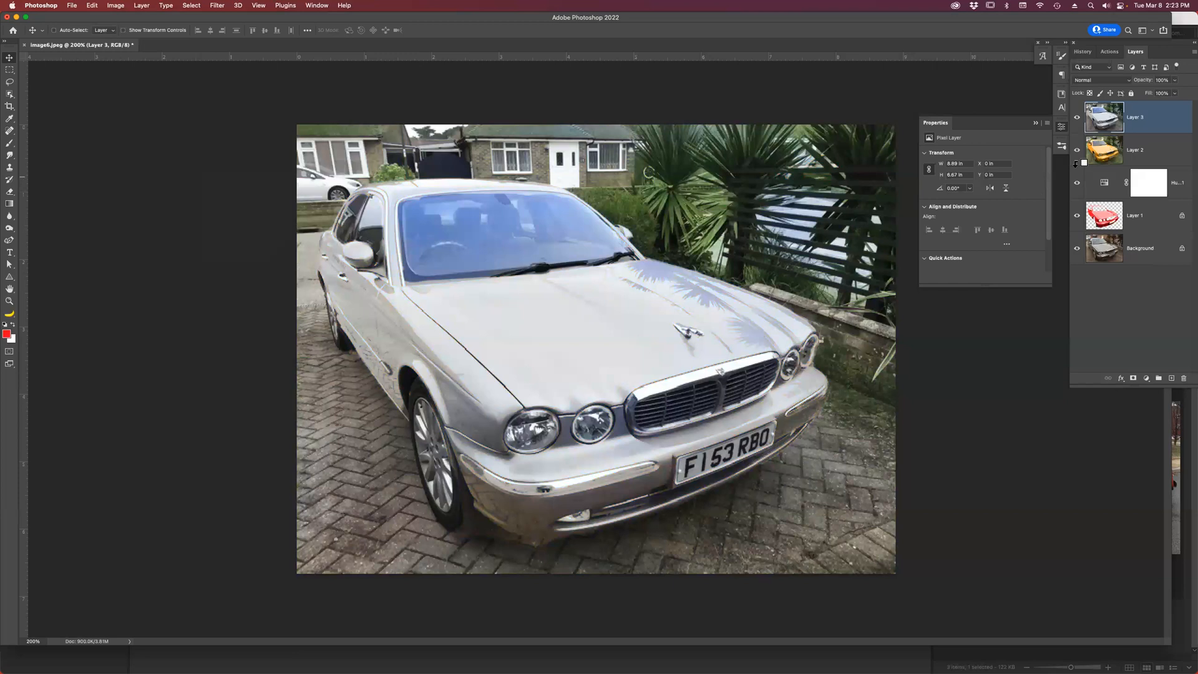
click(1078, 118)
click(1078, 118)
alt+click(1078, 248)
alt+click(1078, 248)
alt+click(1078, 249)
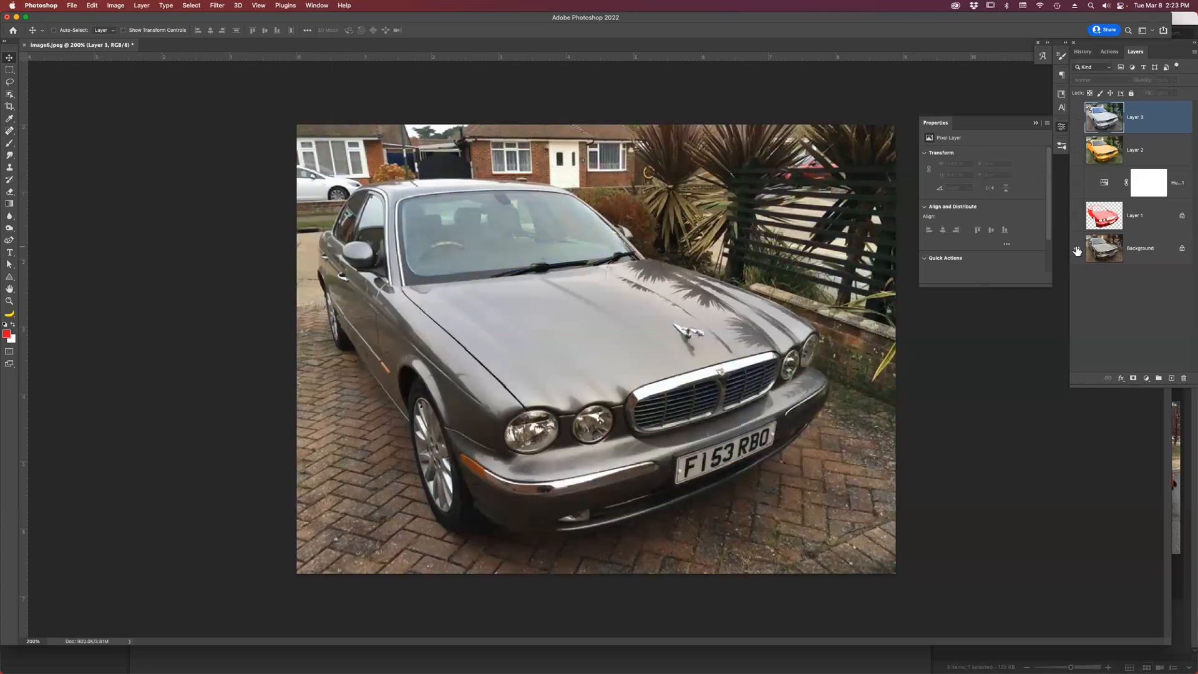
alt+click(1077, 251)
Hide Layer 3, add a layer mask to Layer 2 and paint it black over the palm trees behind the car.
click(1077, 118)
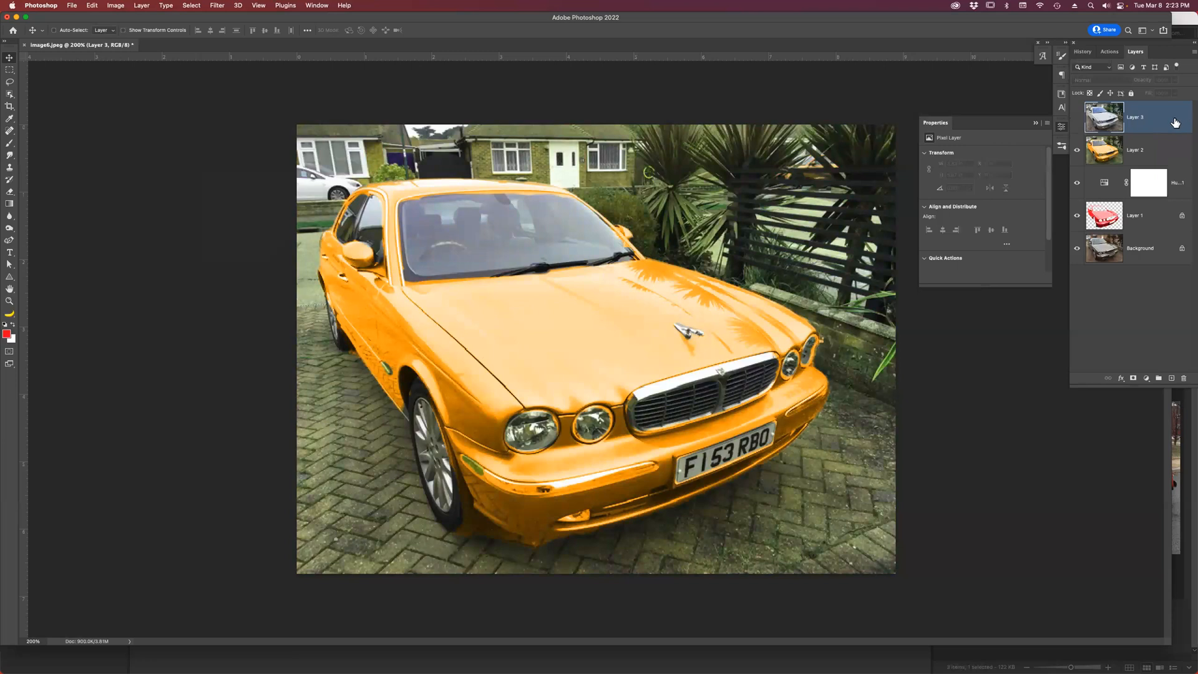
click(1169, 158)
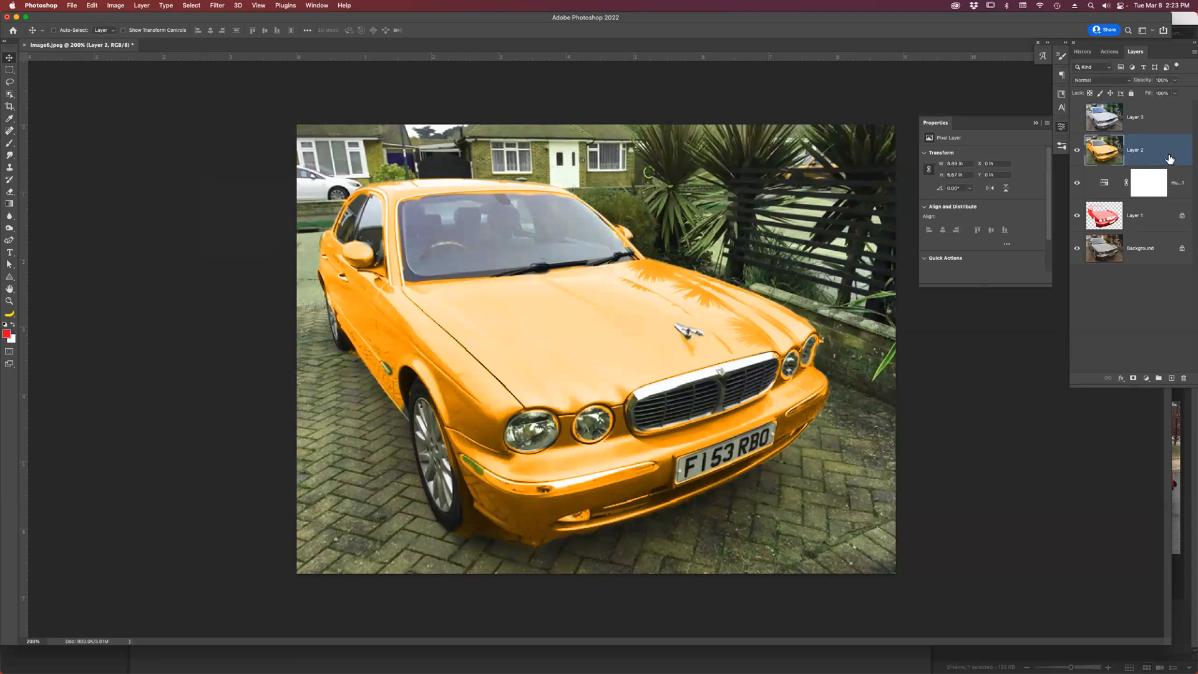
click(1133, 379)
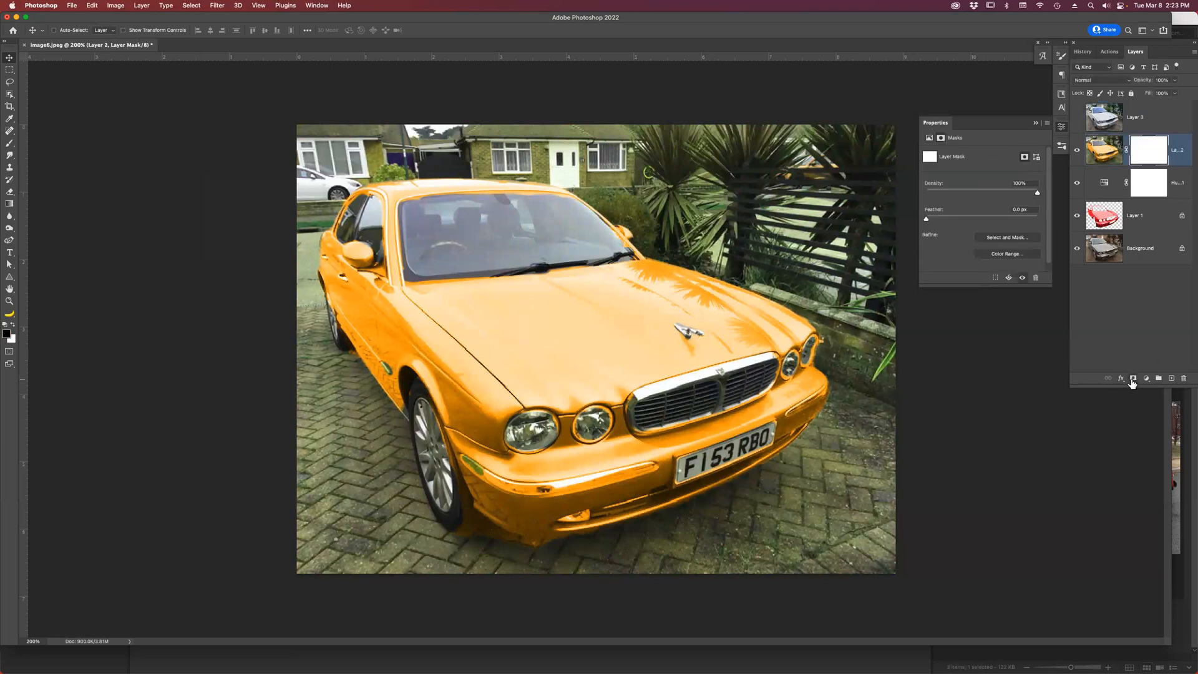
key(b)
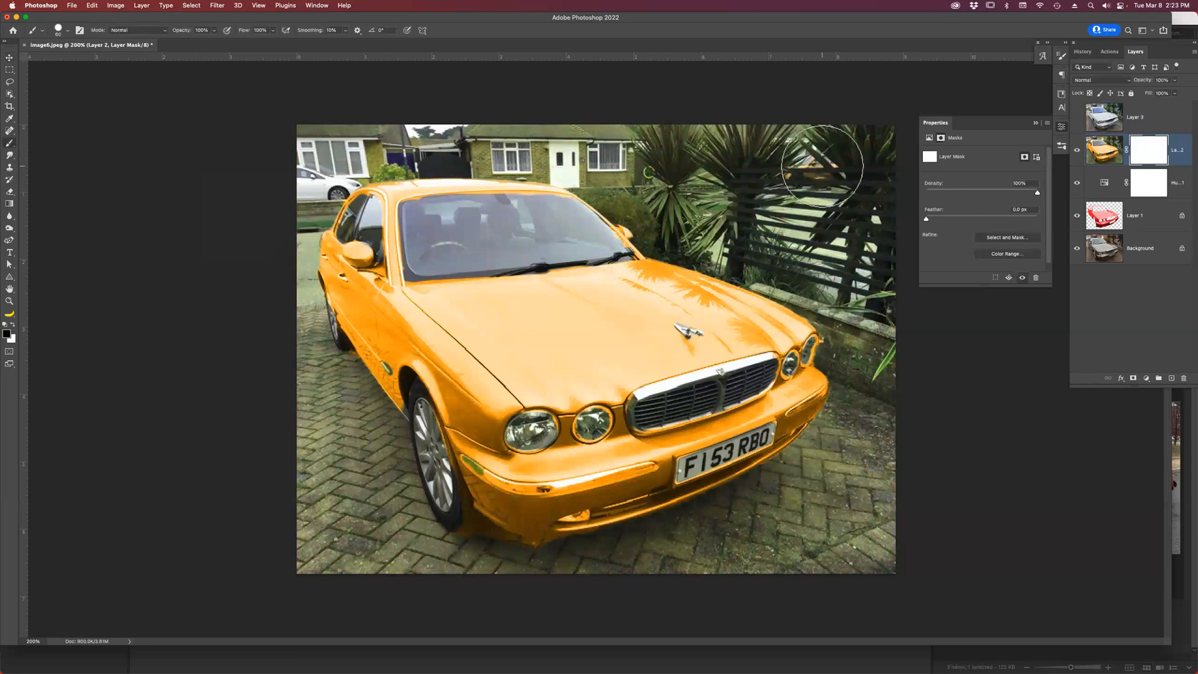
mouse_move(805, 167)
mouse_down()
mouse_move(764, 160)
mouse_move(833, 166)
mouse_move(781, 158)
mouse_move(820, 184)
mouse_move(794, 165)
mouse_move(808, 167)
mouse_move(781, 163)
mouse_move(812, 162)
mouse_up()
Paint black on the Hue/Saturation mask over the palm trees and clip the adjustment to Layer 1.
click(1155, 182)
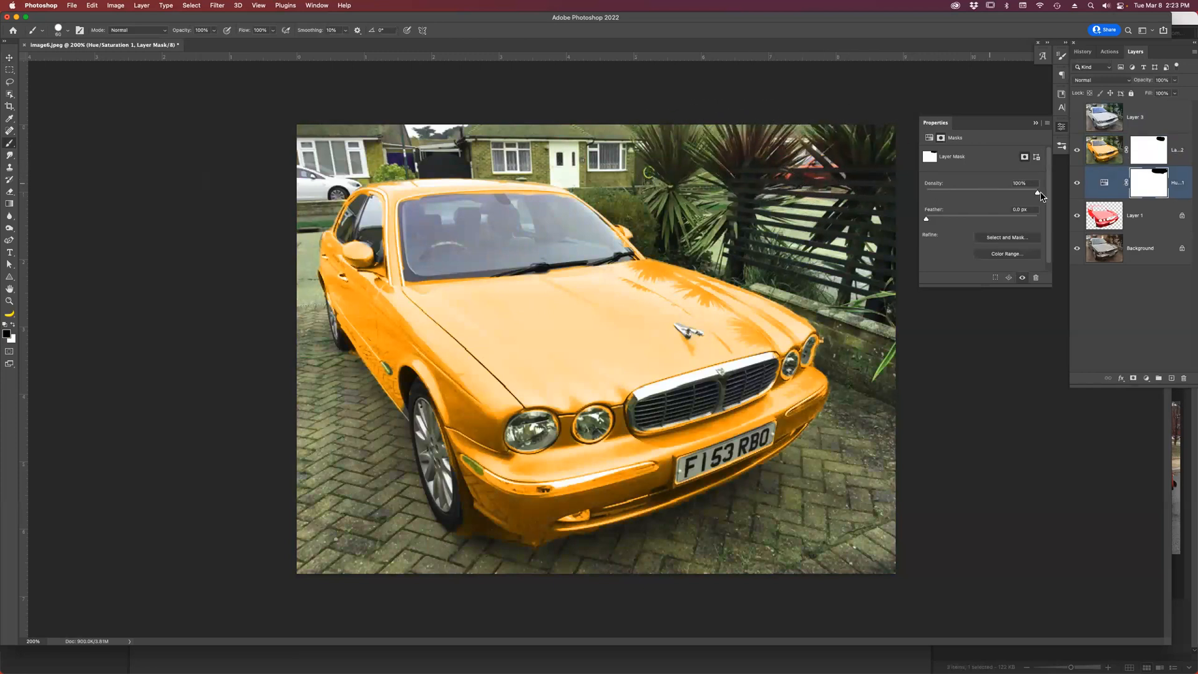
alt+click(1136, 195)
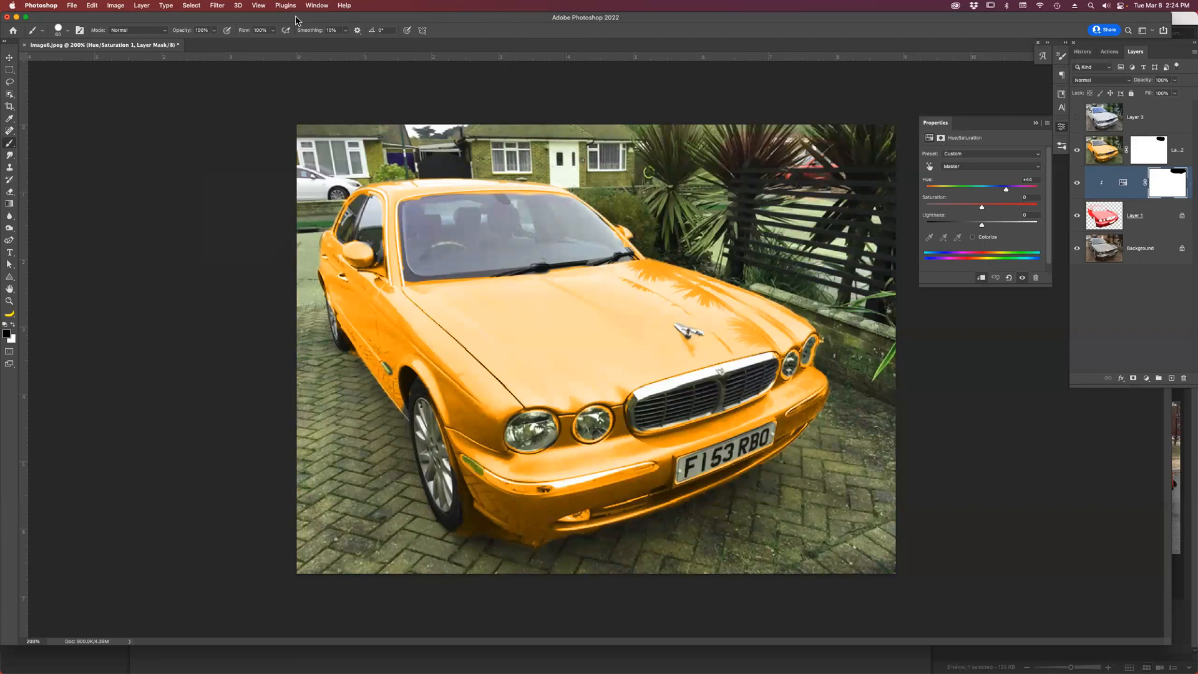
key(super+t)
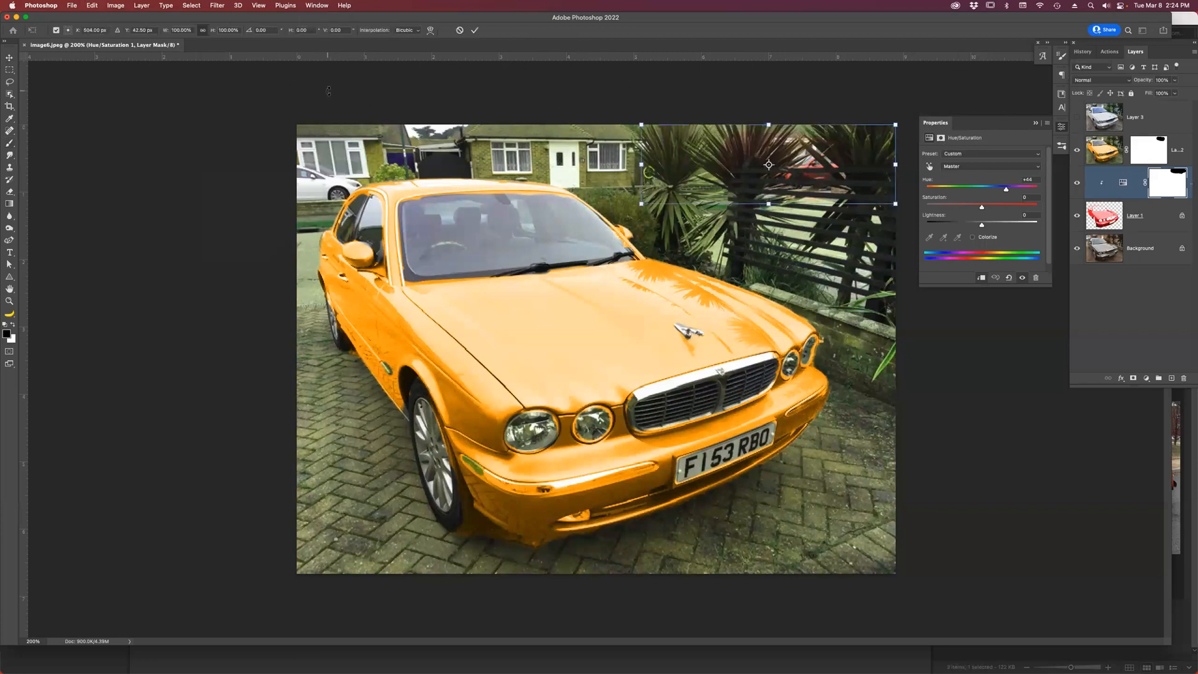
key(Escape)
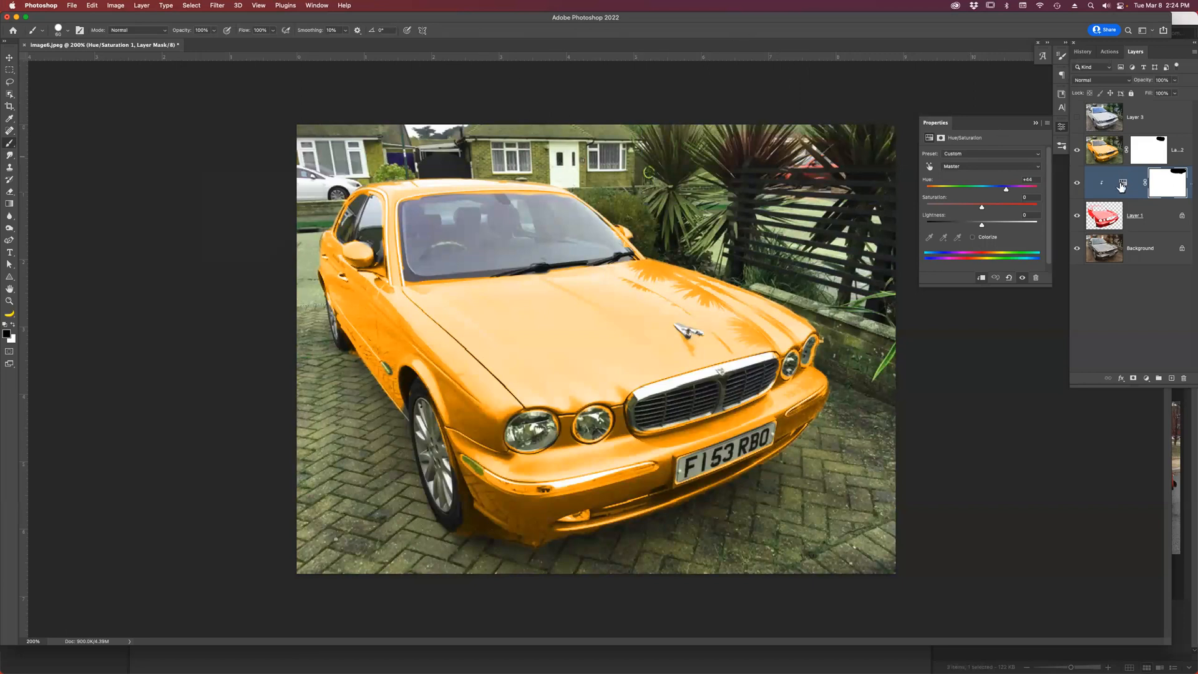
Show the colorized Layer 3 again and delete it.
click(1132, 120)
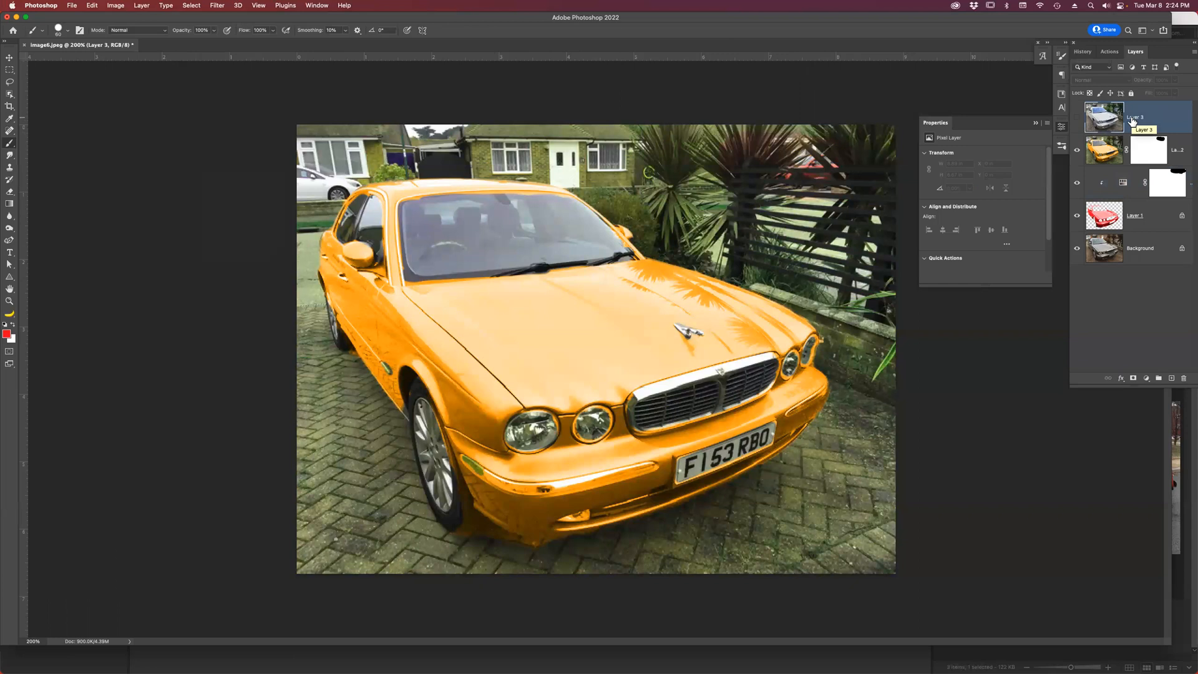
click(1076, 117)
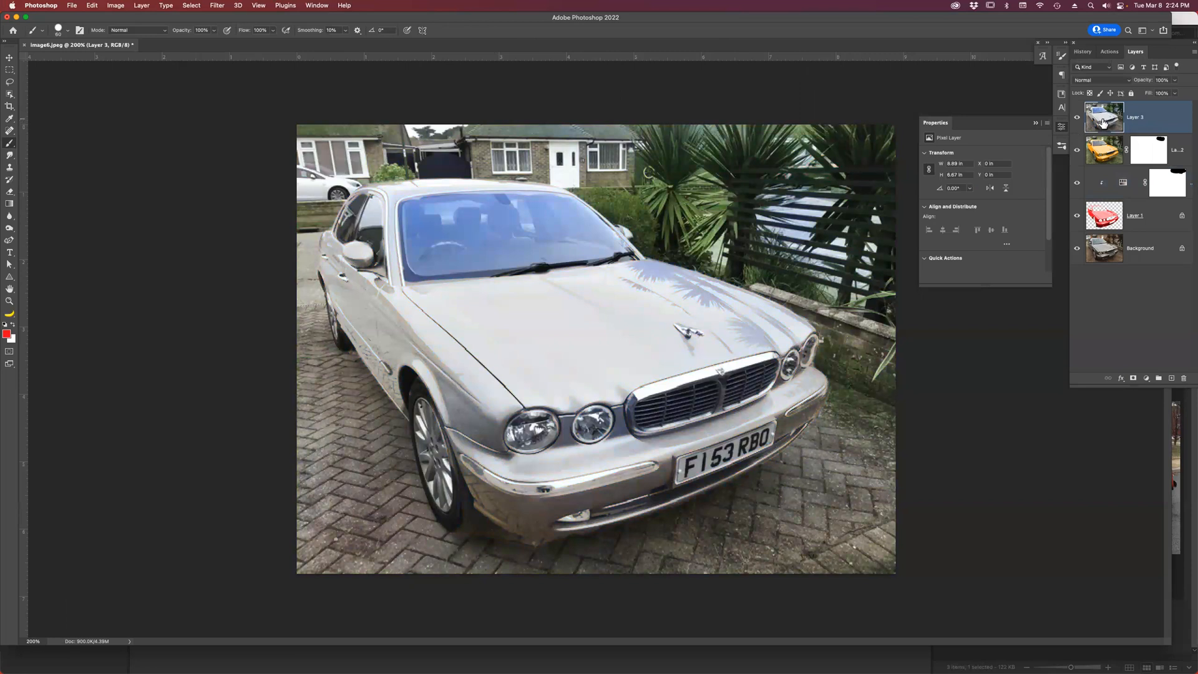
drag(1116, 121, 1184, 378)
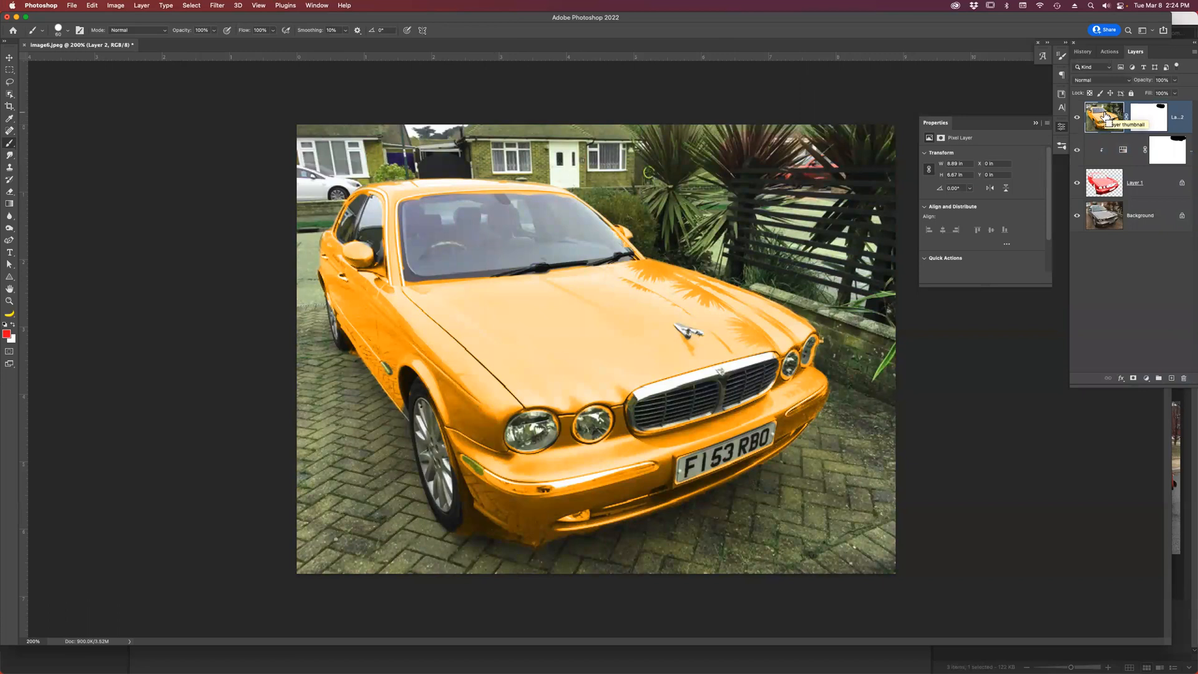
Stamp all visible layers into a new layer and flip that layer horizontally.
key(super+alt+shift+e)
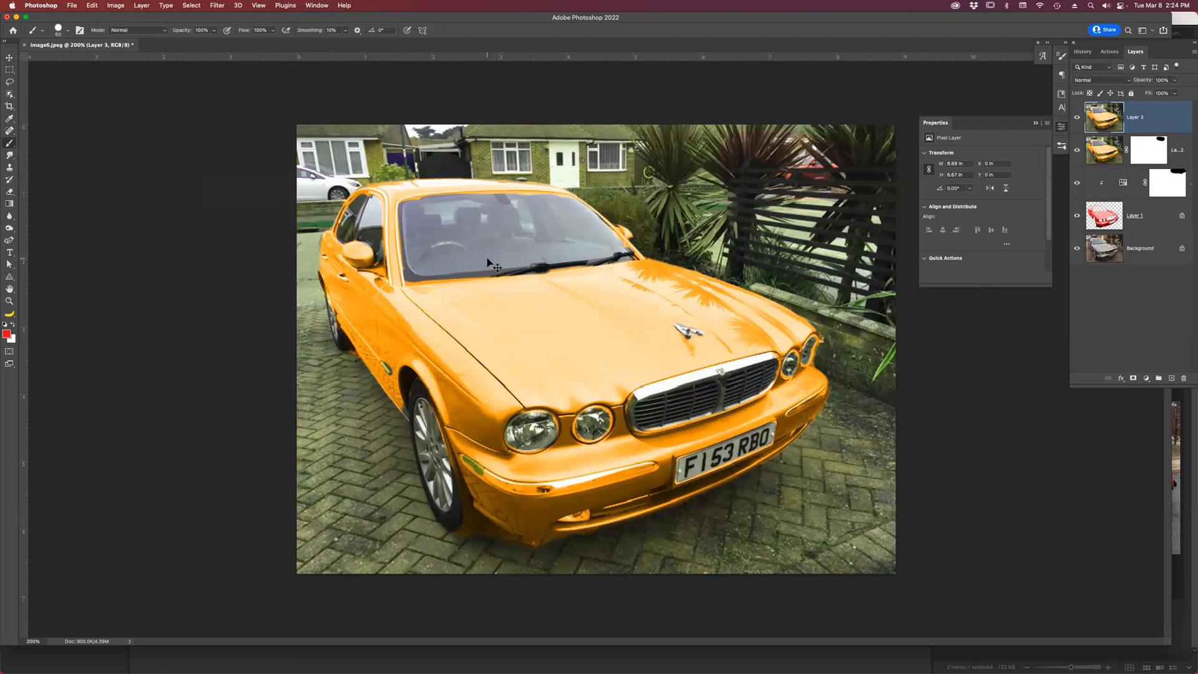
key(super+t)
right_click(605, 299)
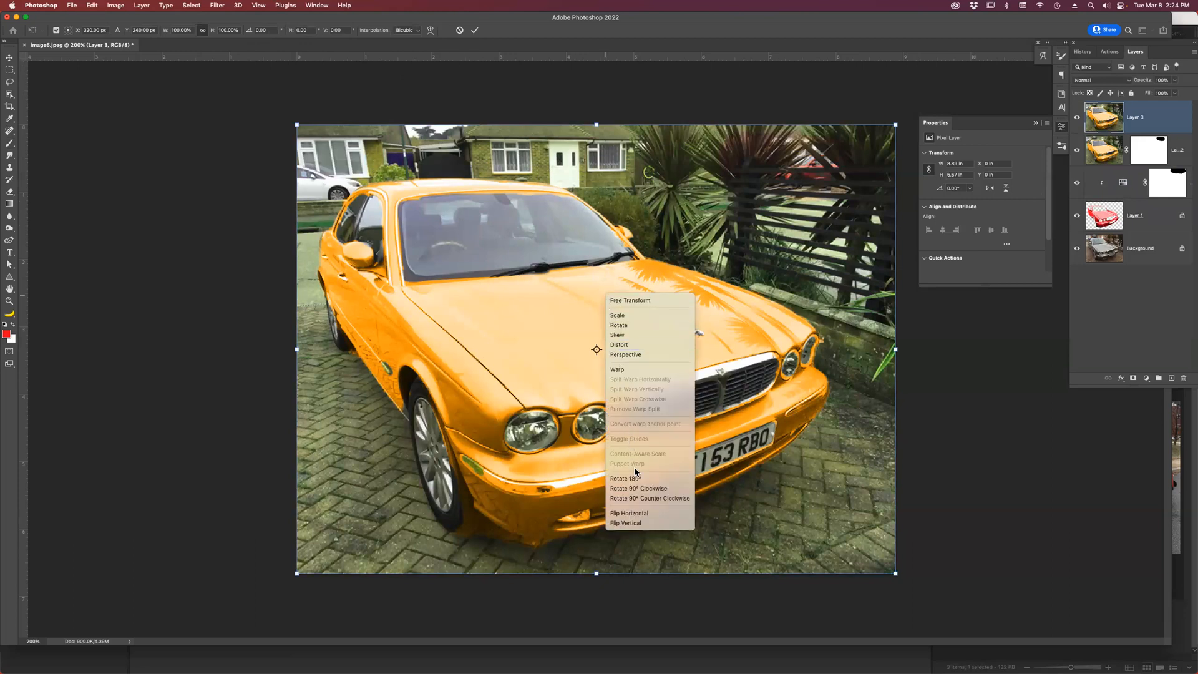
click(646, 514)
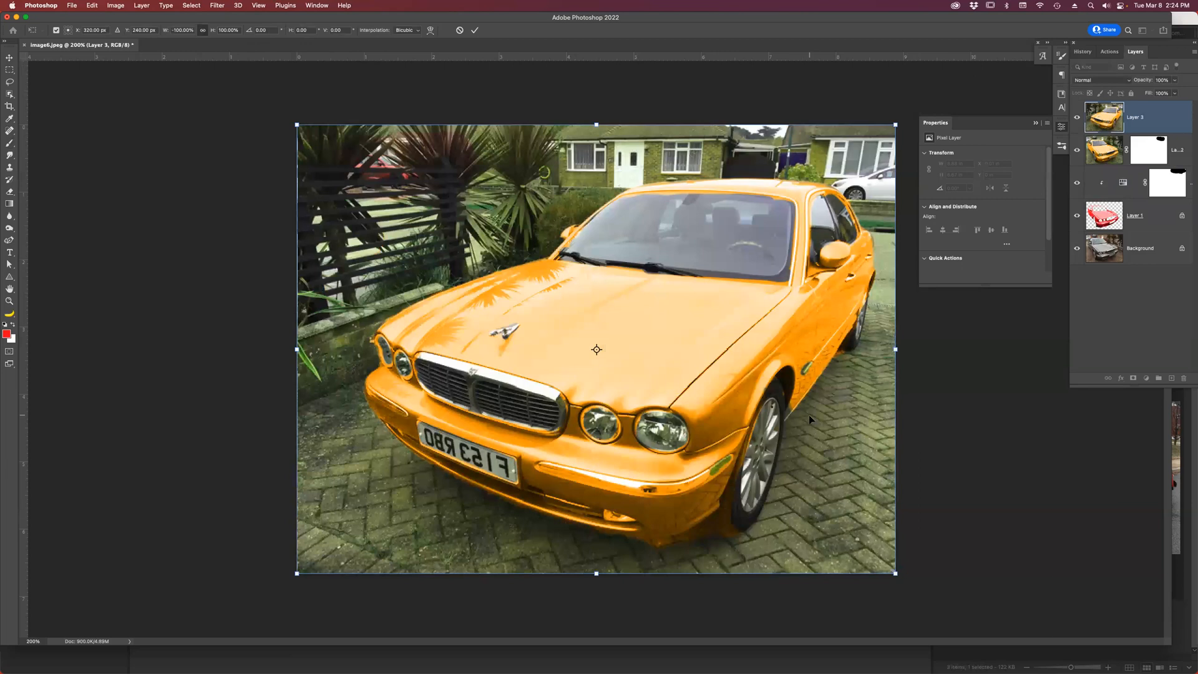
key(Return)
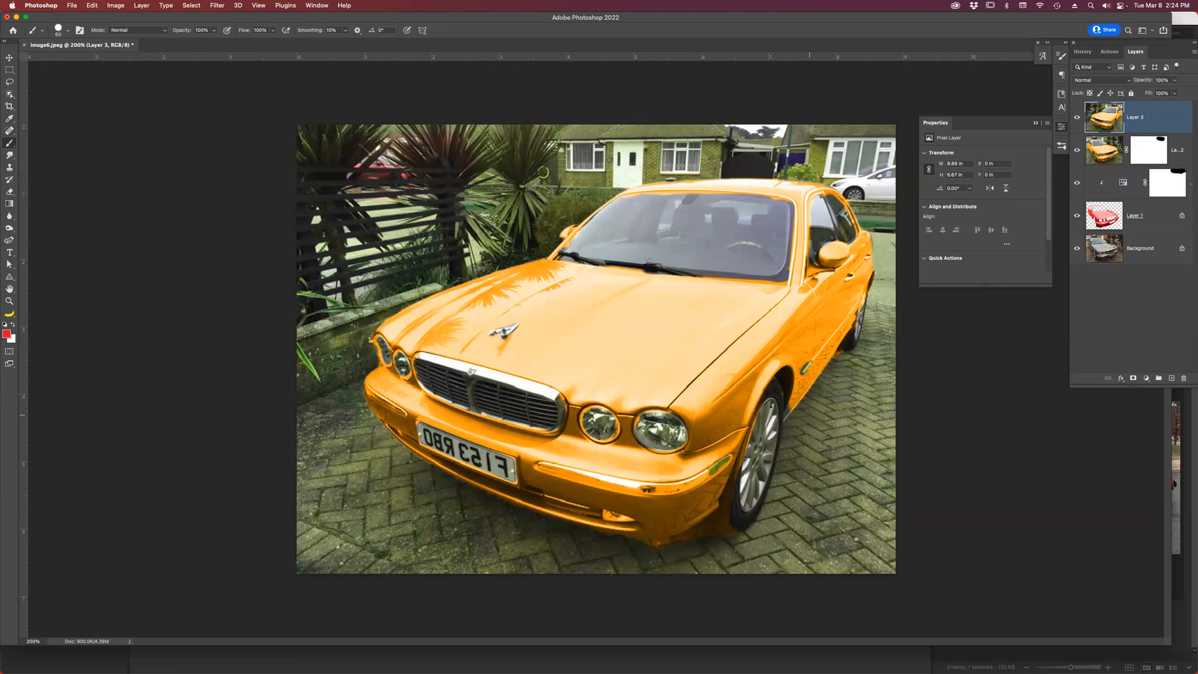
Close image6.jpeg without saving, switch to Adobe Bridge and open Volkswagen_Beetle_.jpg in Photoshop.
key(super+w)
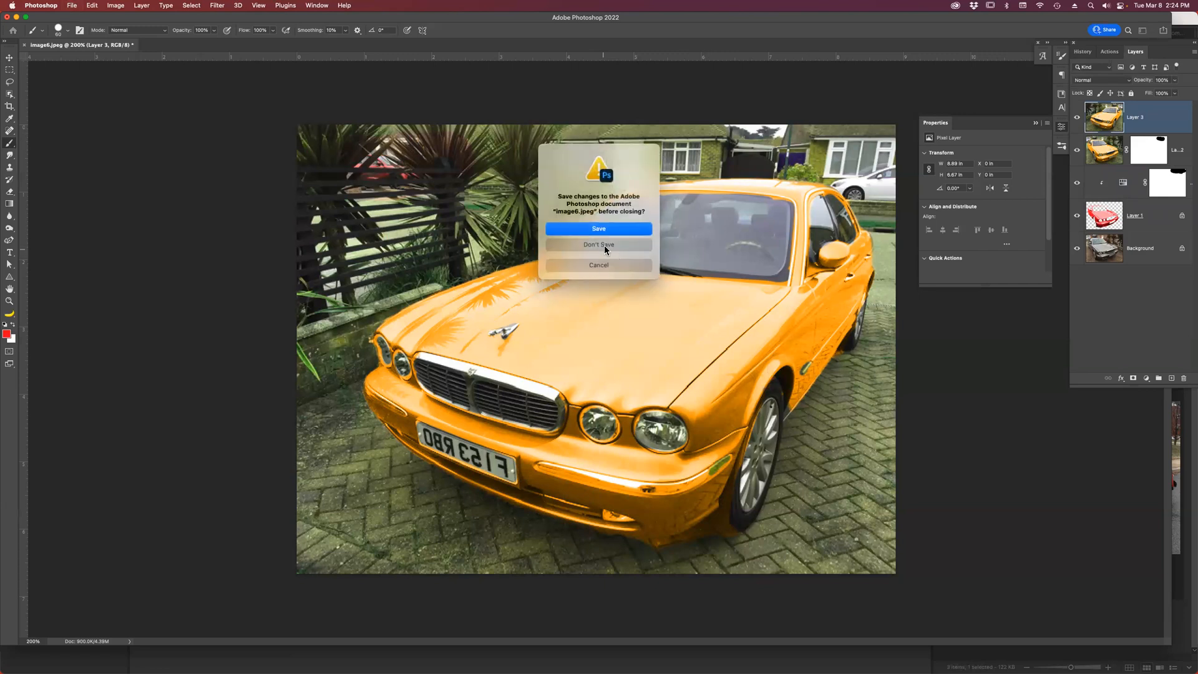
click(604, 244)
mouse_move(816, 665)
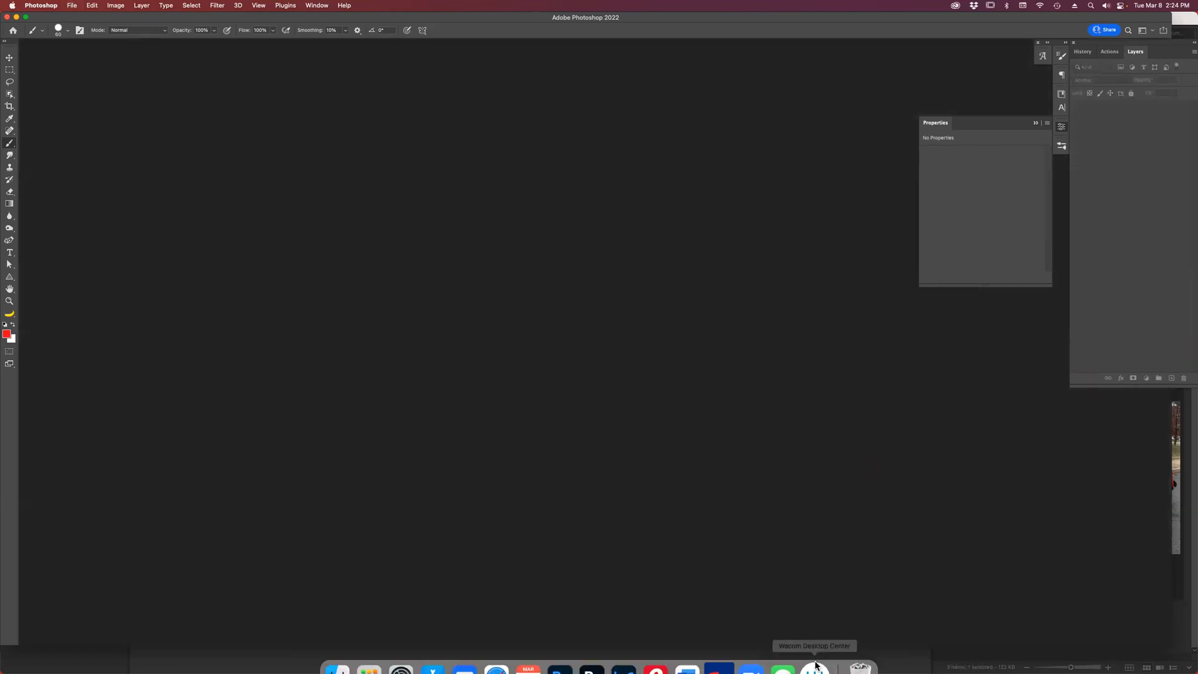
click(596, 652)
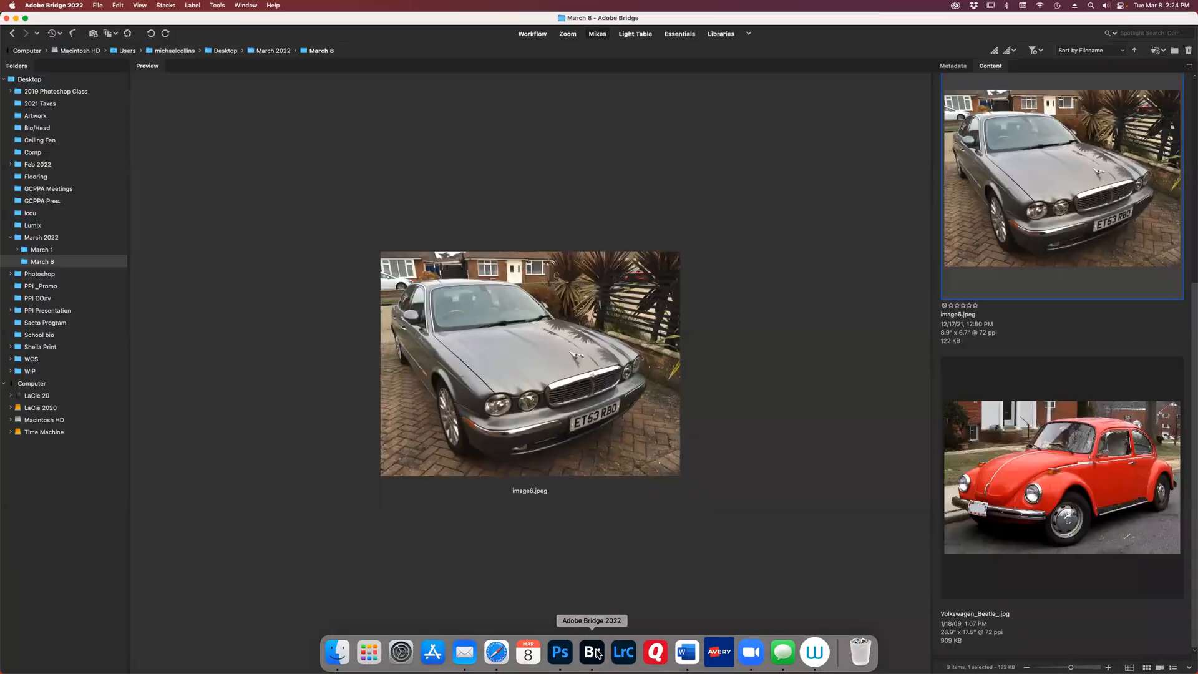
double_click(1100, 473)
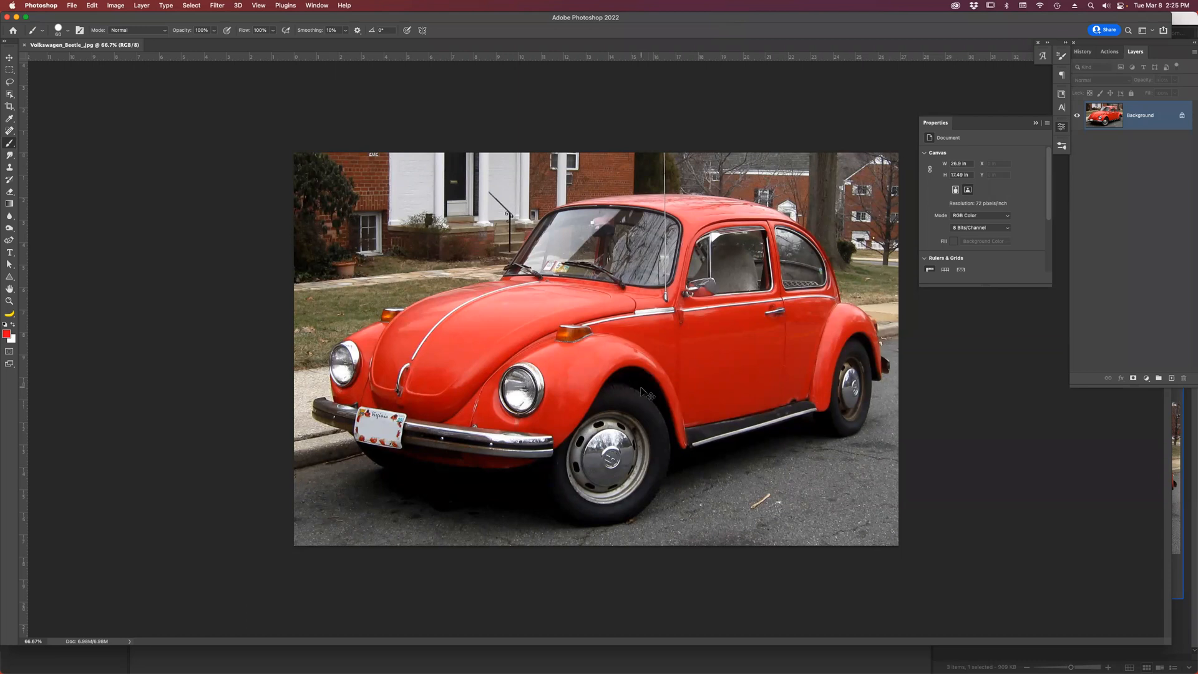
Reopen image6.jpeg from Adobe Bridge and flip its canvas horizontally.
key(super+Tab)
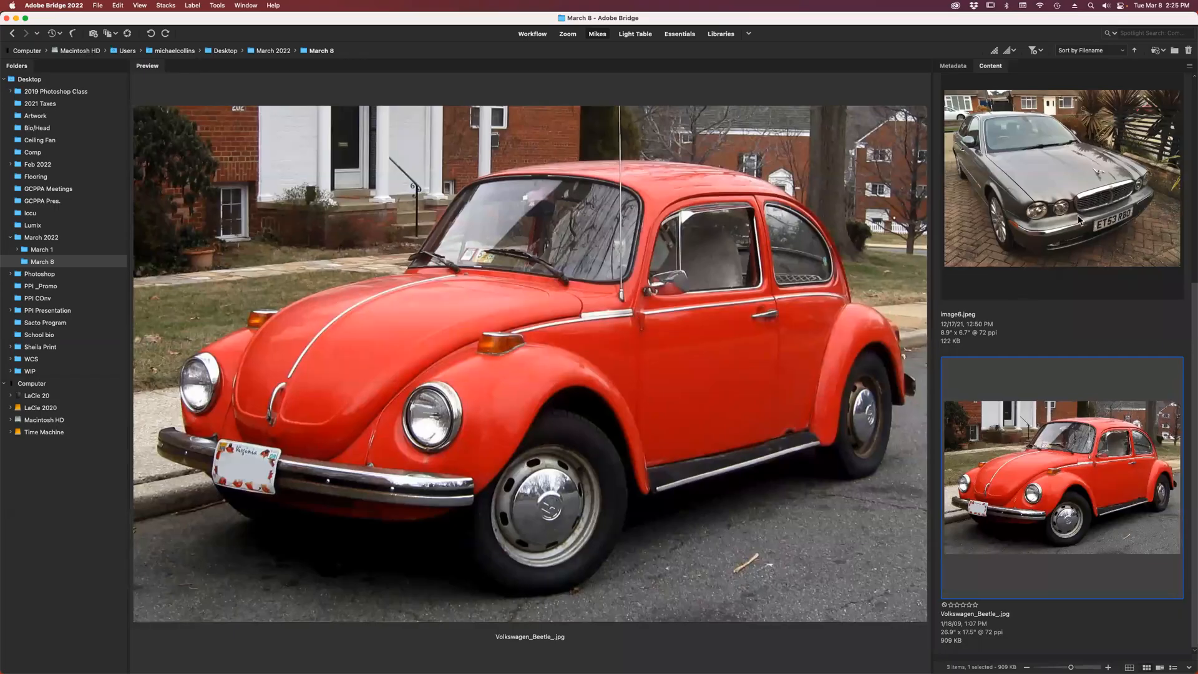
click(1080, 220)
double_click(1079, 220)
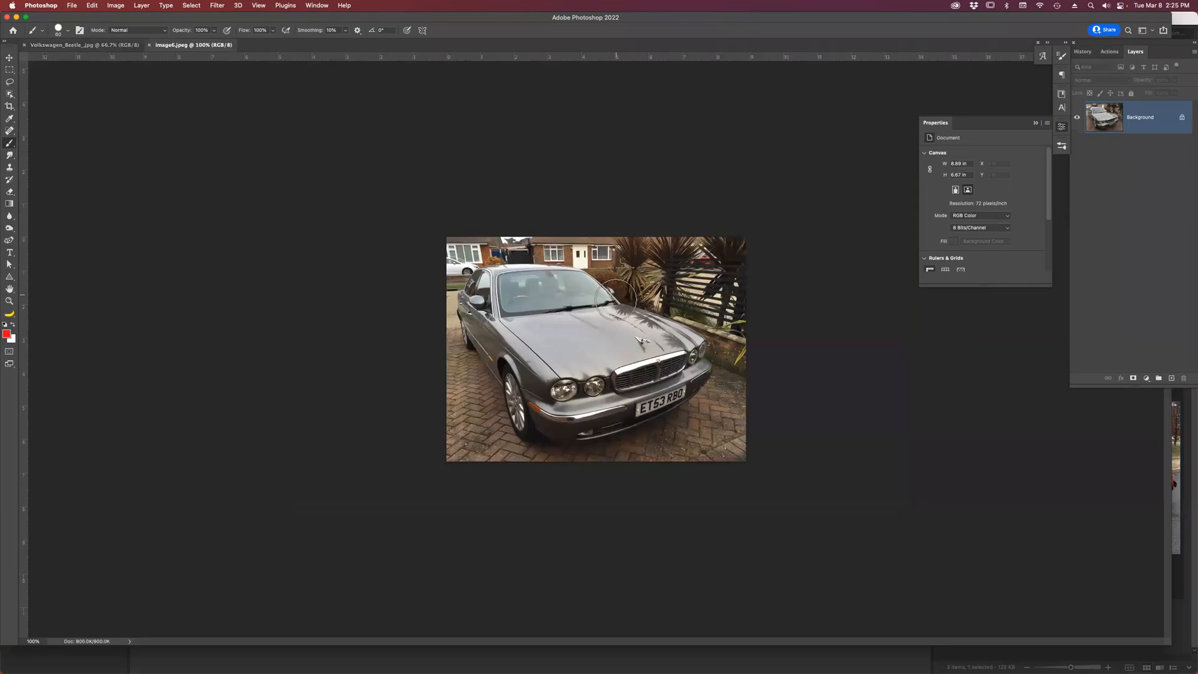
click(124, 6)
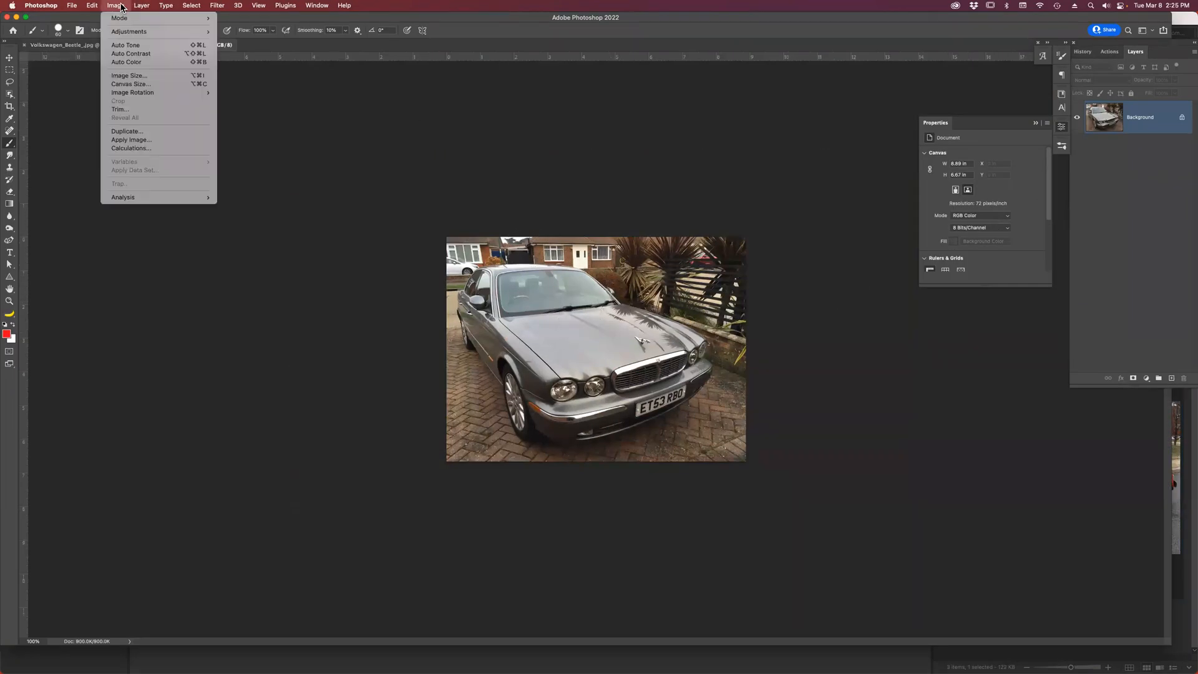
mouse_move(149, 92)
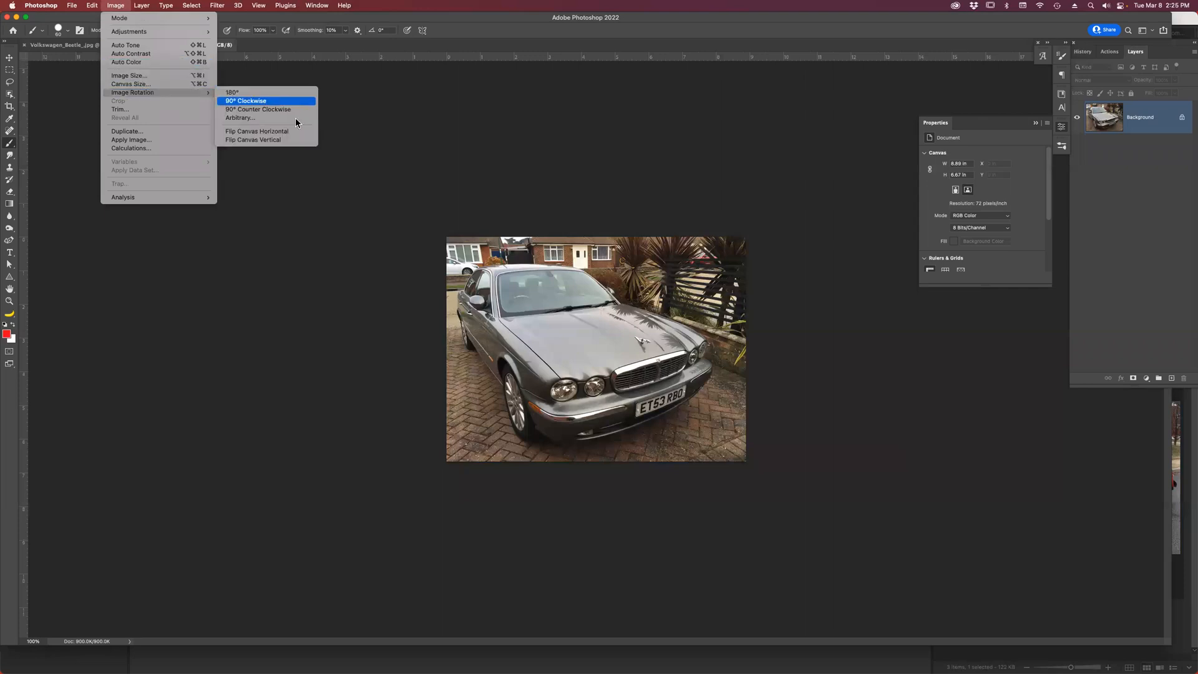
click(293, 135)
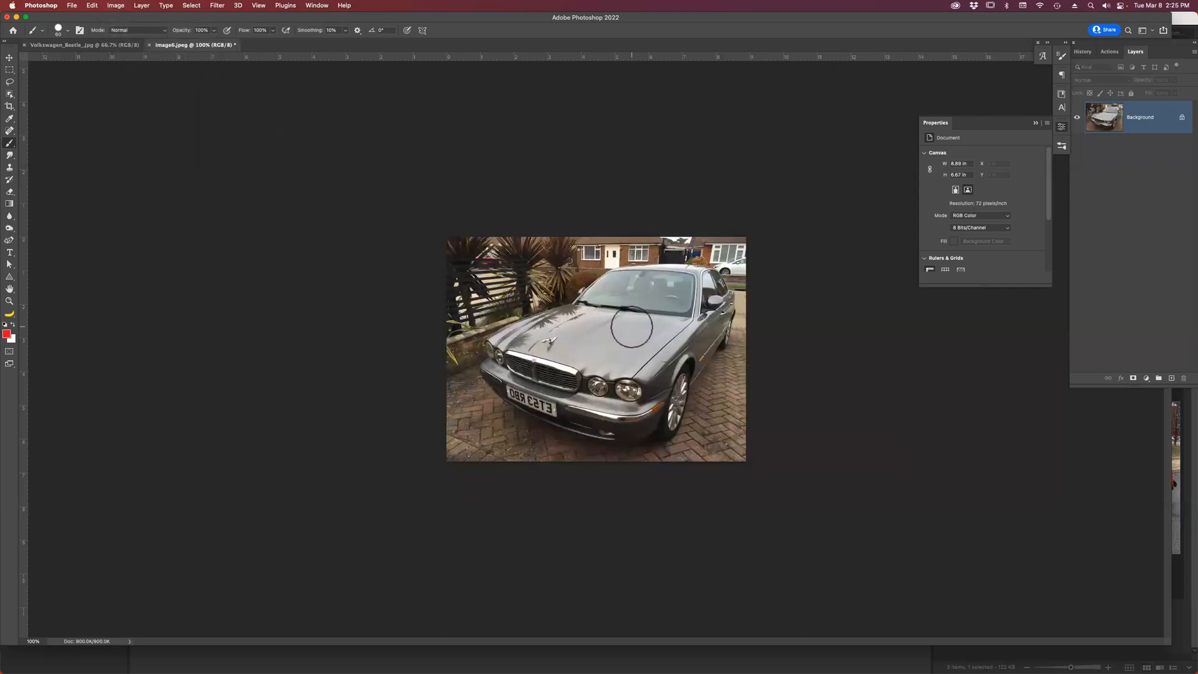
Lasso the hood ornament in image6.jpeg, copy it and paste it into the Volkswagen_Beetle_.jpg document.
key(z)
drag(482, 267, 692, 476)
key(l)
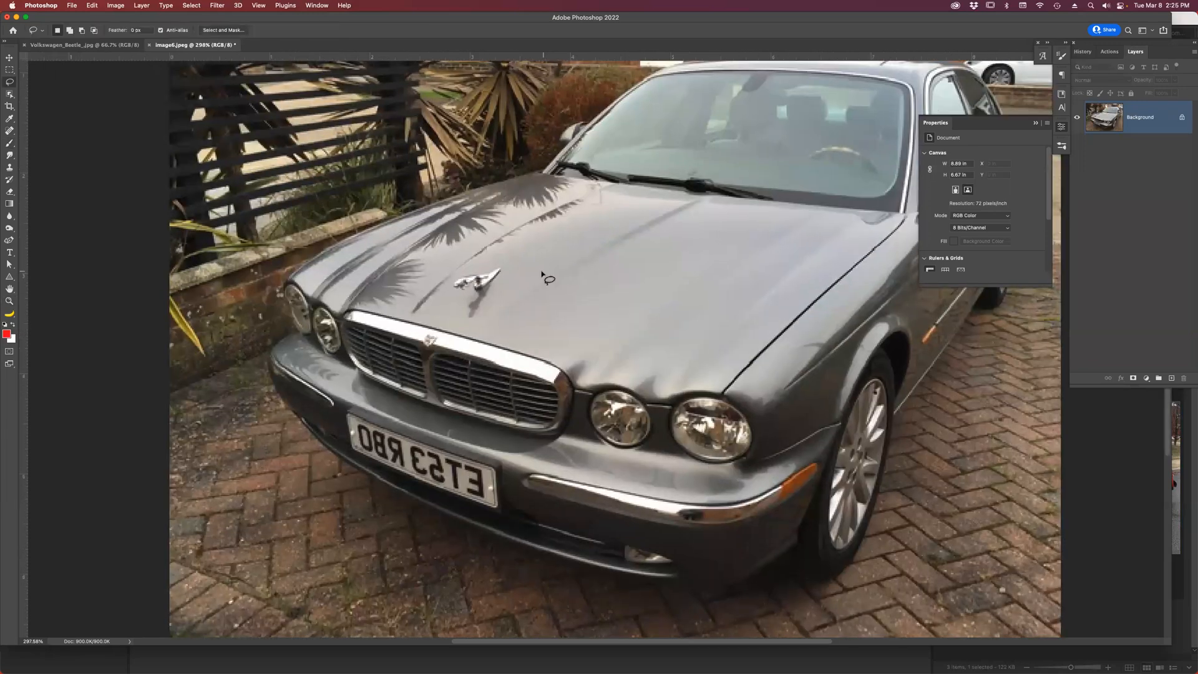
mouse_move(507, 264)
mouse_down()
mouse_move(466, 270)
mouse_move(477, 304)
mouse_move(513, 271)
mouse_move(502, 258)
mouse_up()
click(84, 45)
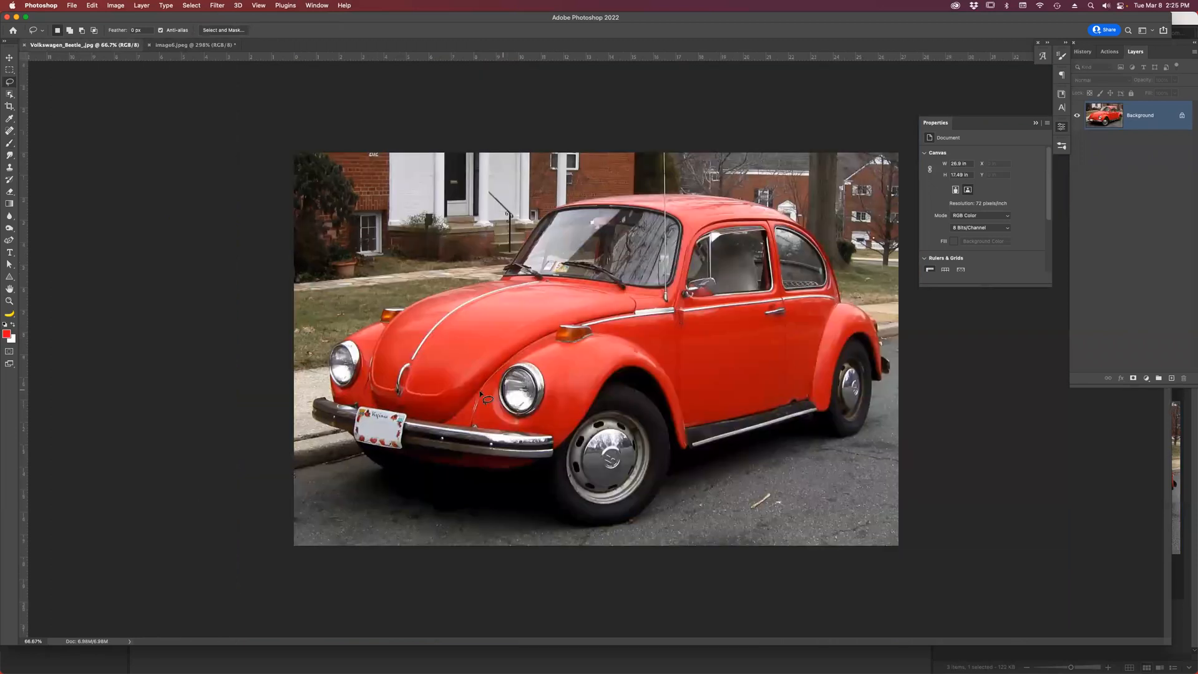
key(super+v)
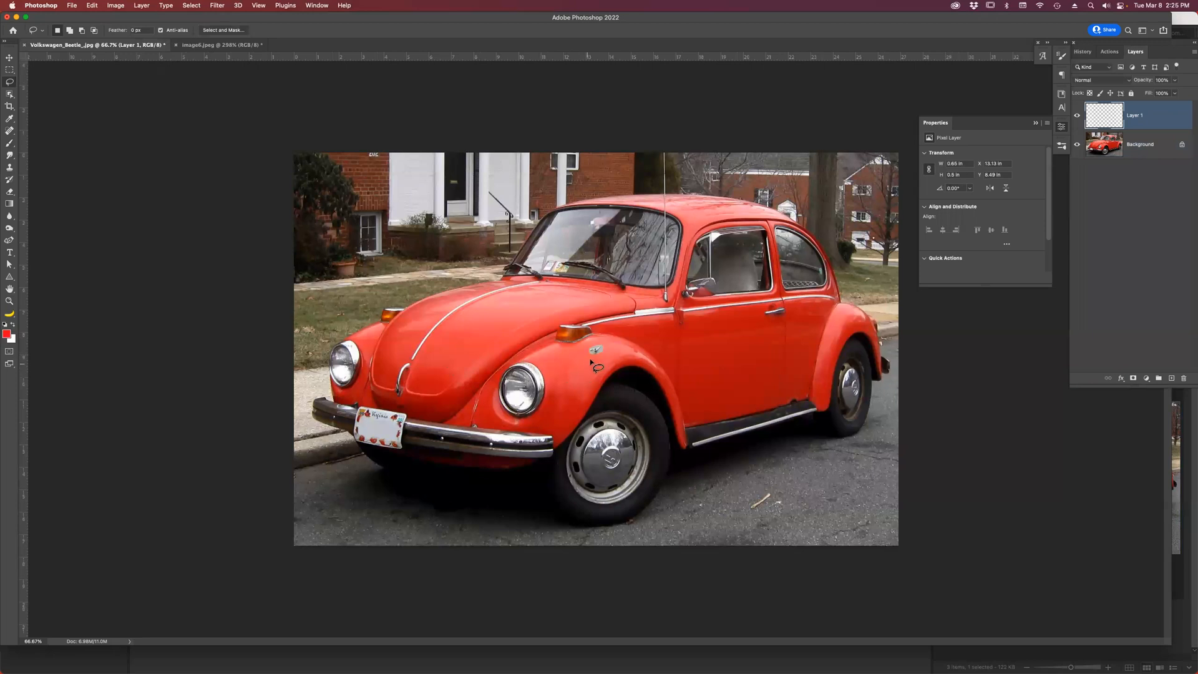
Move the pasted ornament onto the Beetle's hood just above the handle and scale it to about 322%.
key(v)
drag(598, 351, 423, 344)
key(super+t)
drag(431, 339, 449, 328)
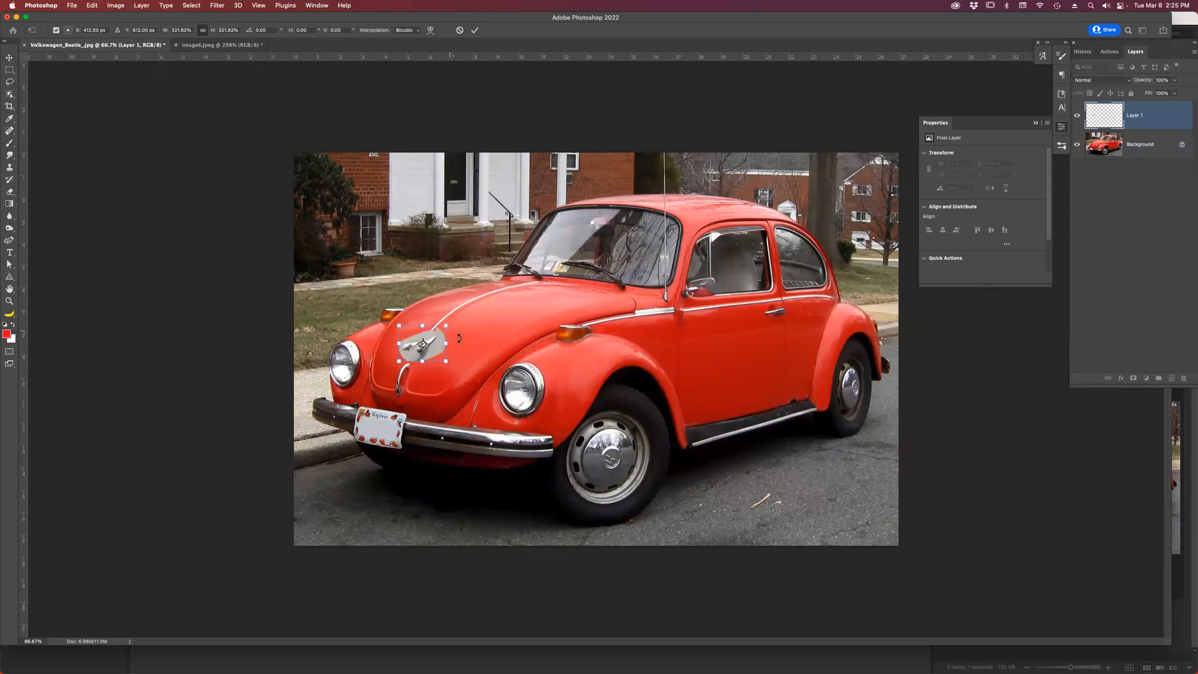
key(Return)
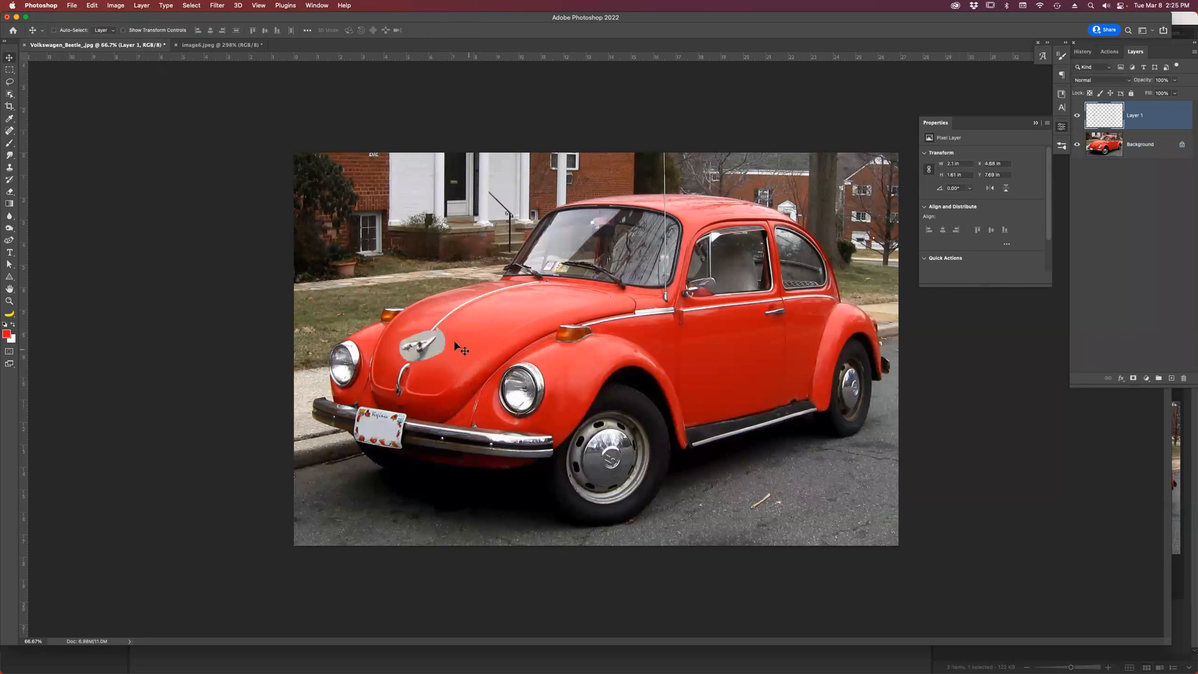
drag(427, 341, 426, 334)
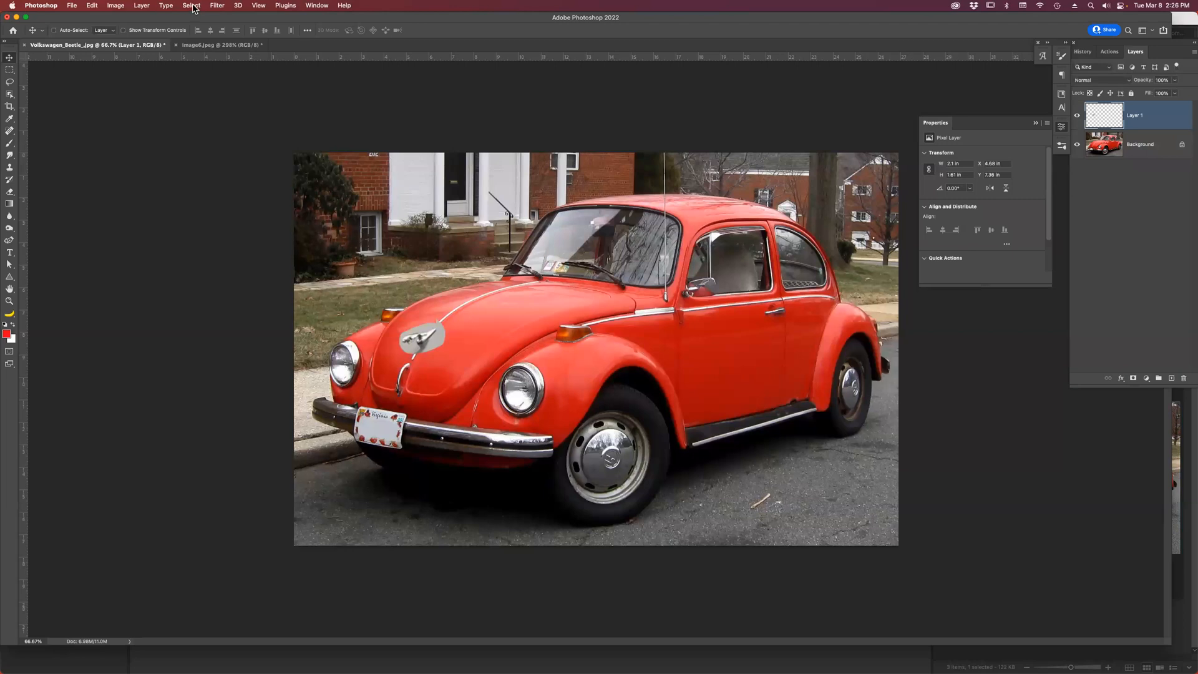
Select the light grey background around the pasted hood ornament with Color Range by sampling that grey.
click(194, 6)
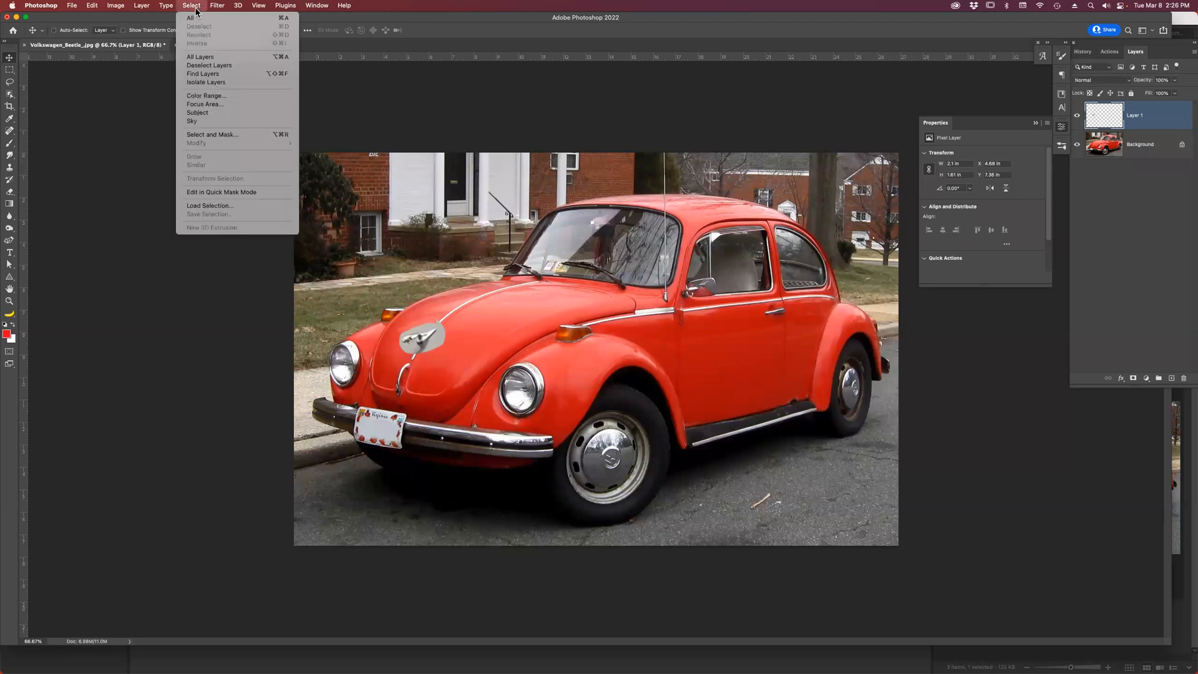
click(212, 95)
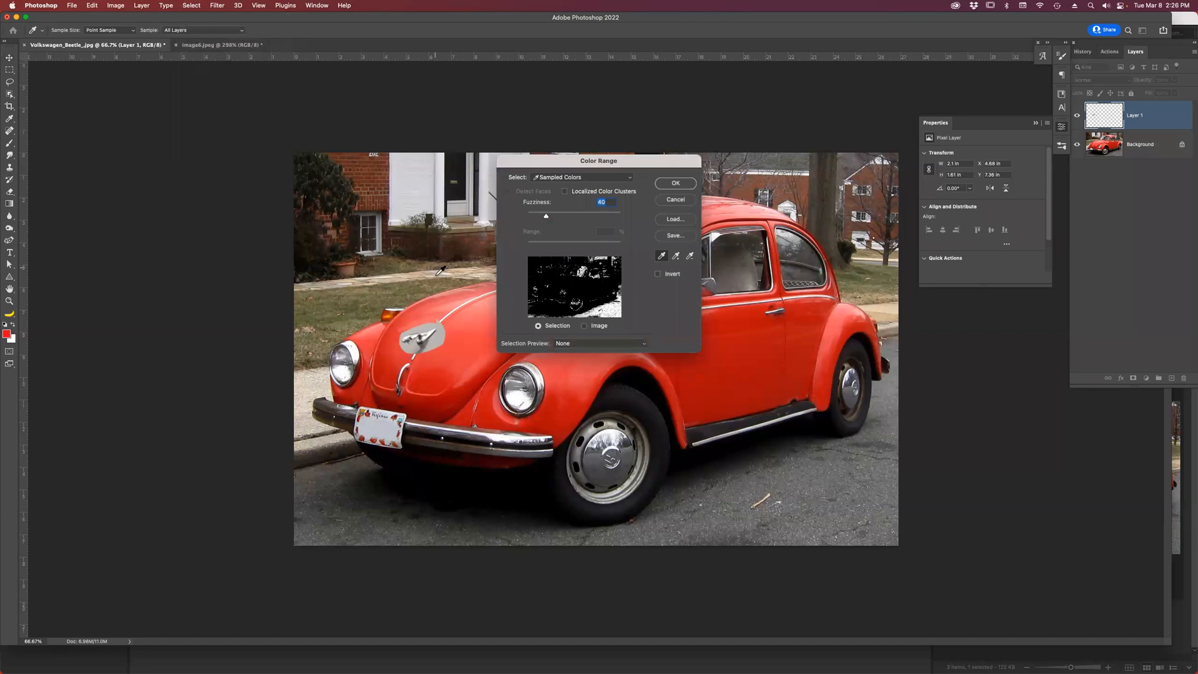
click(438, 337)
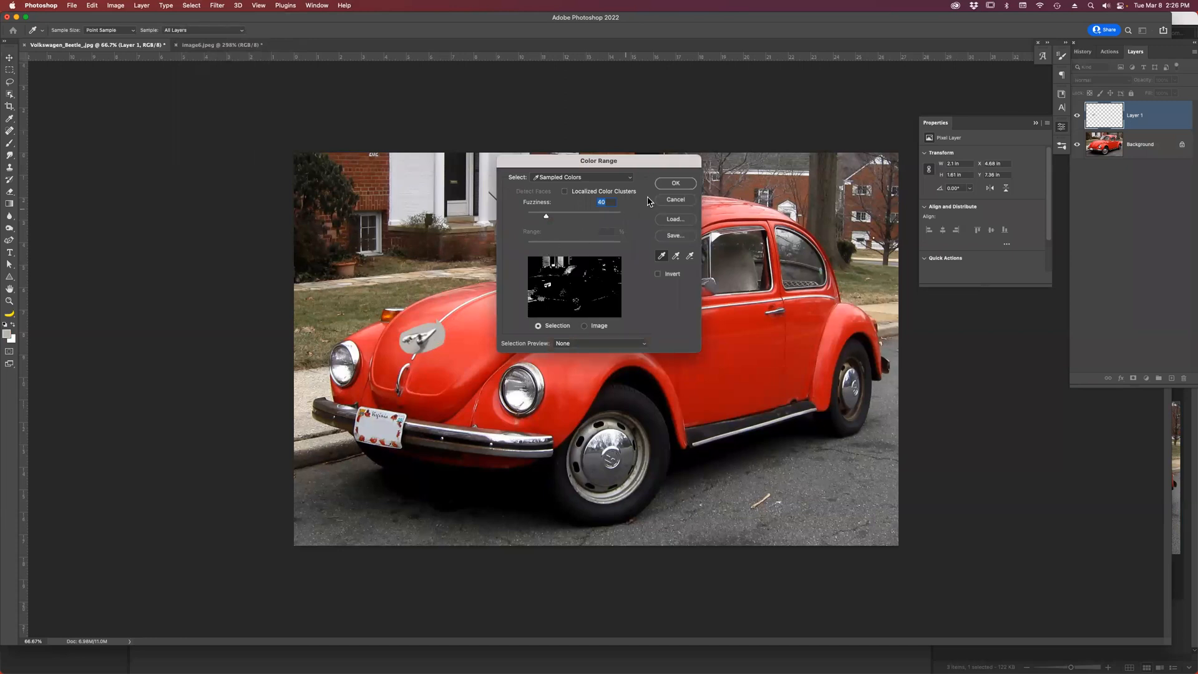
click(675, 185)
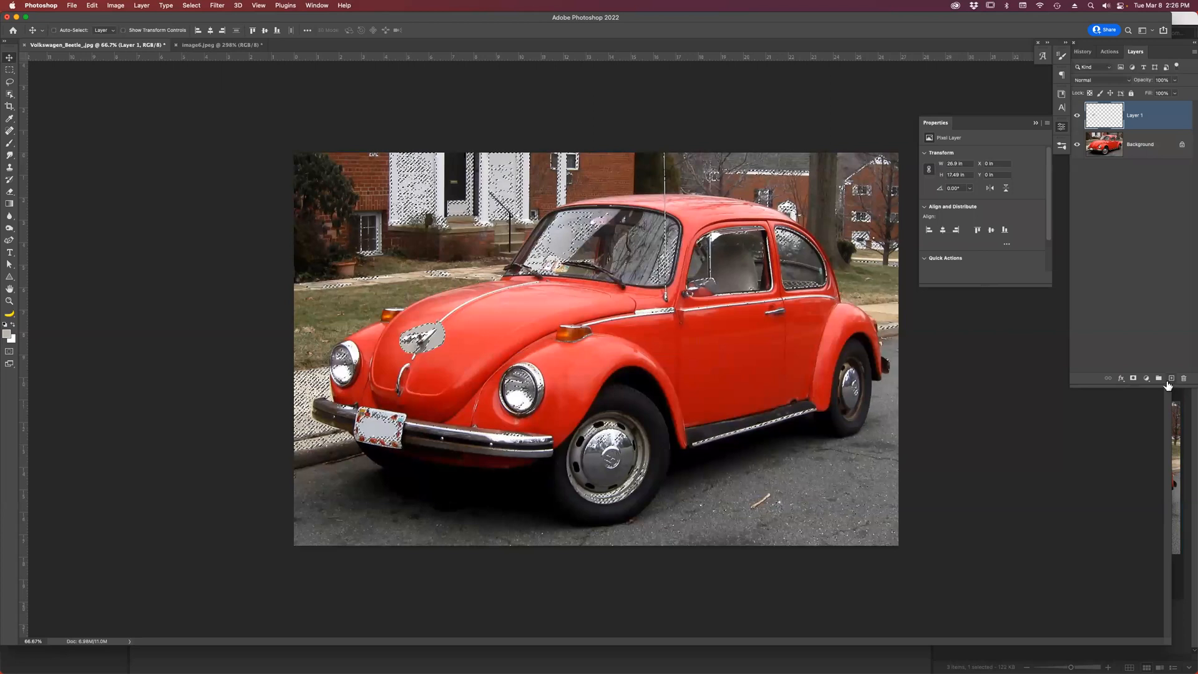
Invert the Color Range selection and apply it as a layer mask on the ornament's Layer 1.
click(1134, 379)
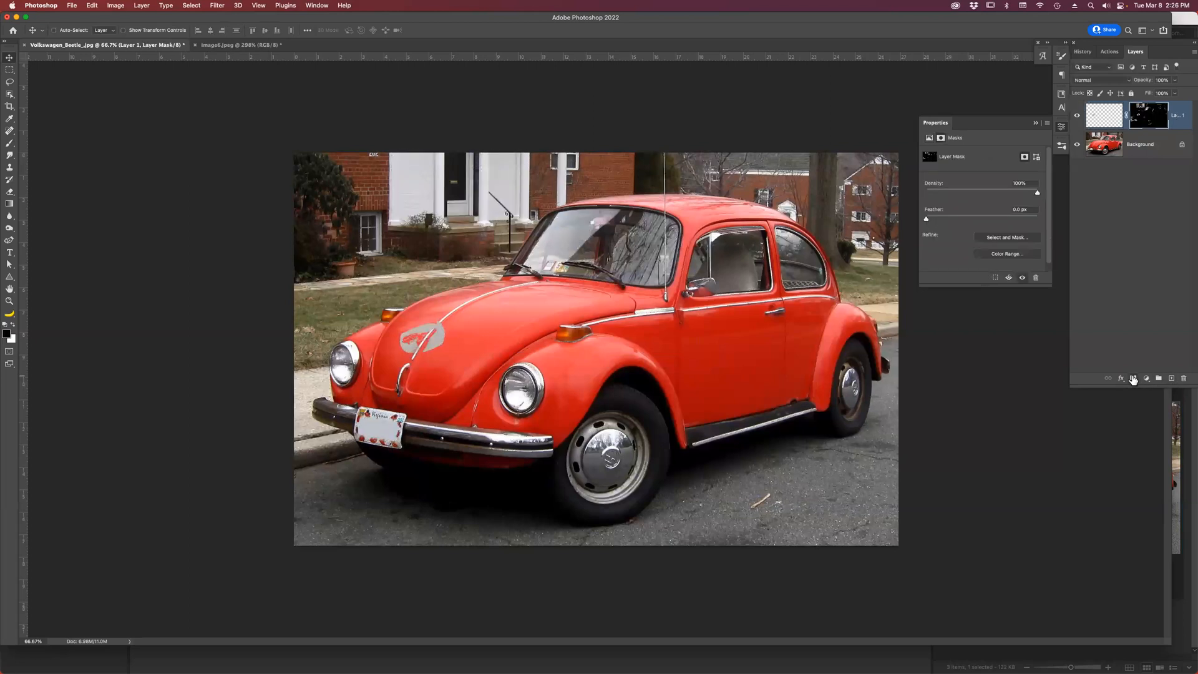
key(super+z)
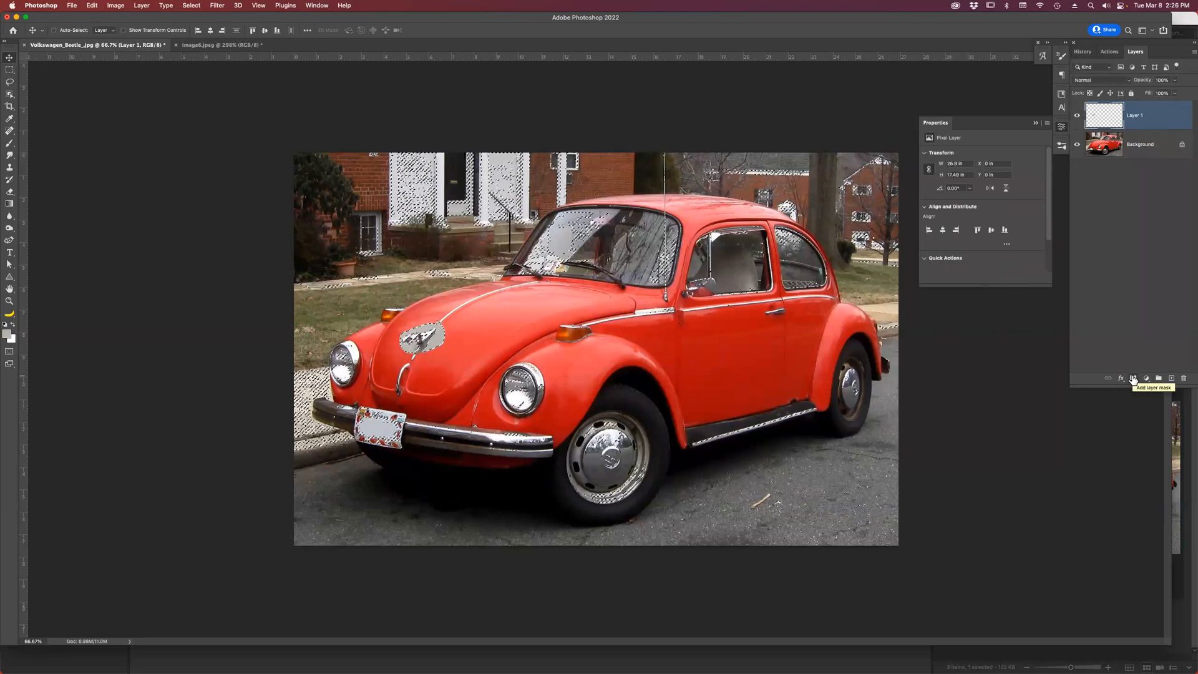
key(shift+super+i)
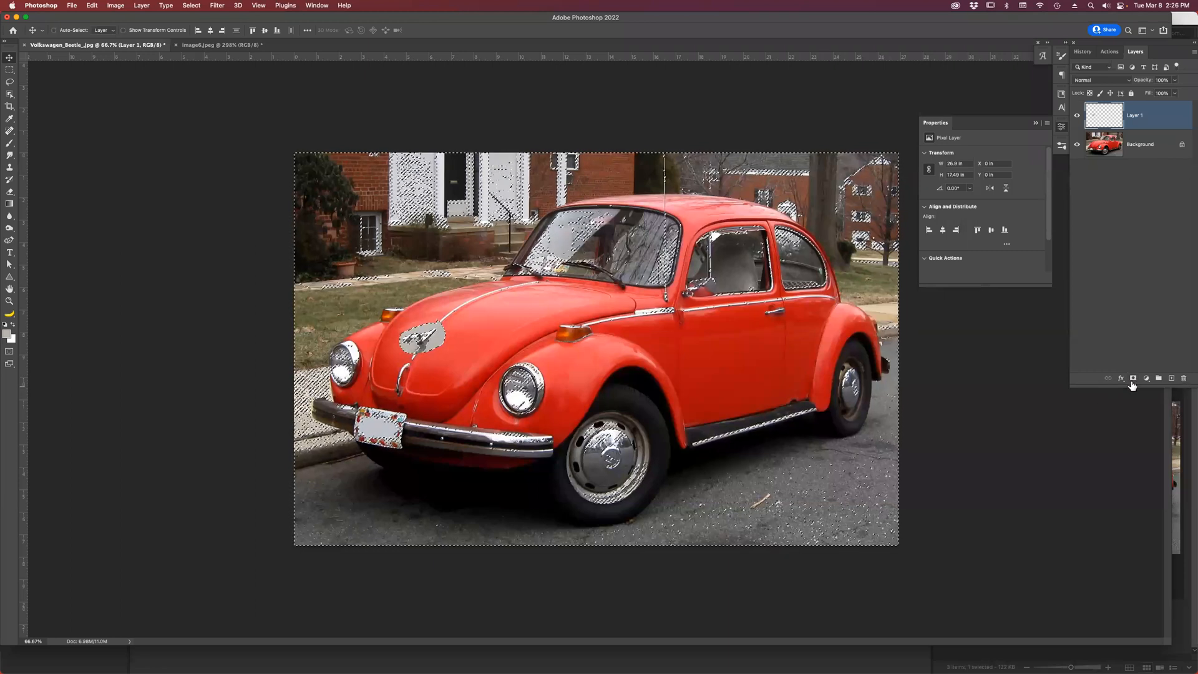
click(1134, 379)
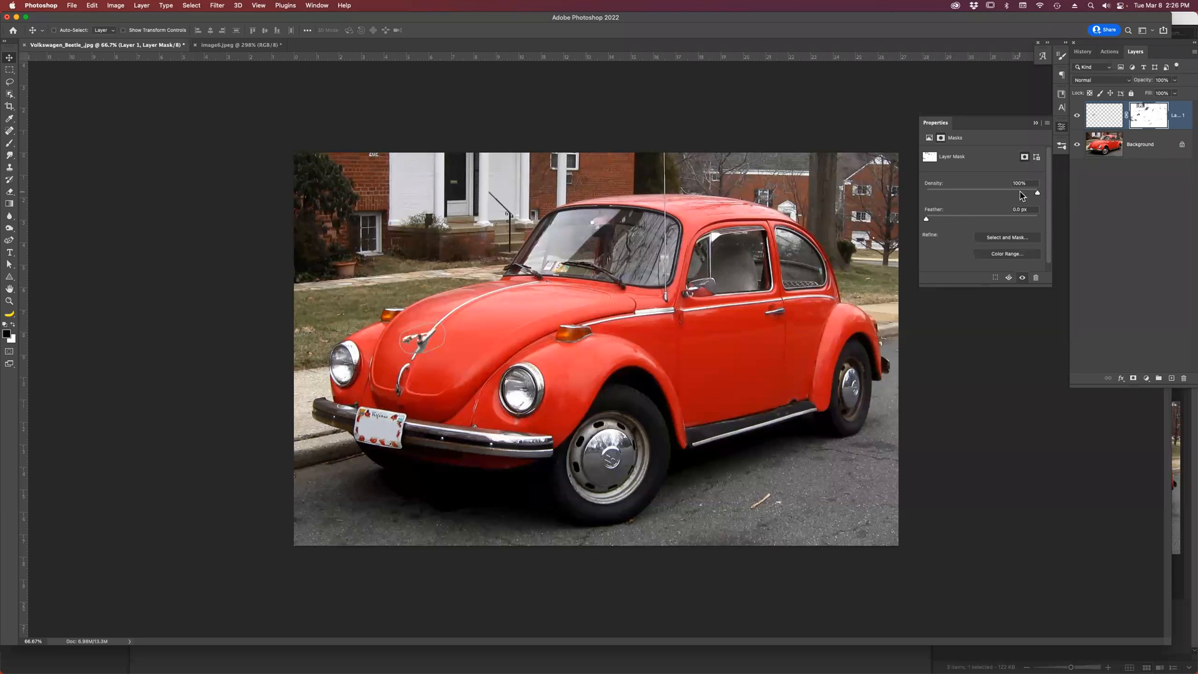
Rotate the masked ornament slightly counterclockwise and nudge it up so it lines up with the hood's chrome strip.
key(z)
drag(344, 270, 517, 425)
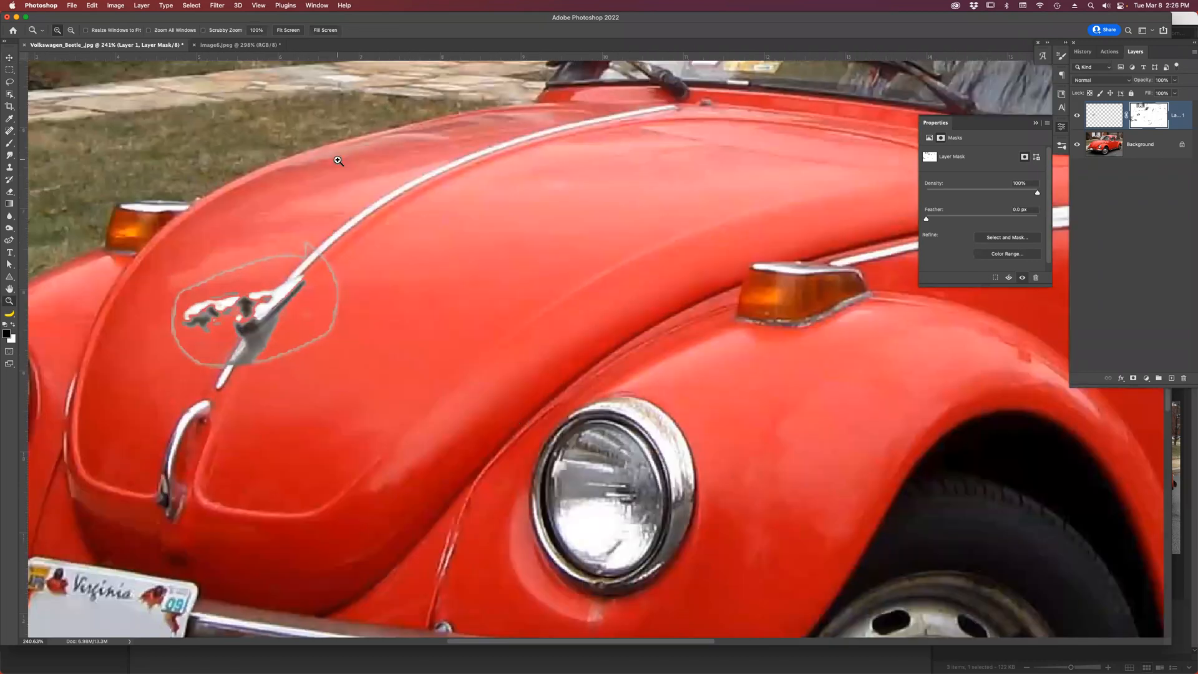
key(super+t)
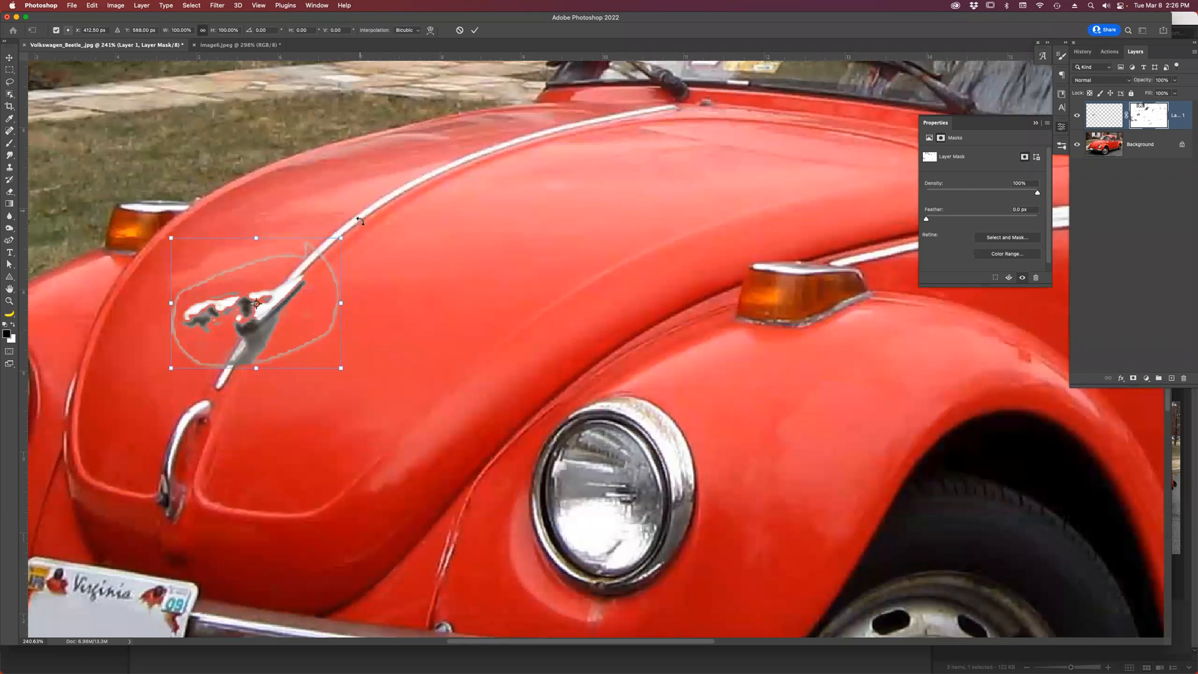
drag(360, 220, 347, 226)
drag(312, 270, 312, 266)
key(Return)
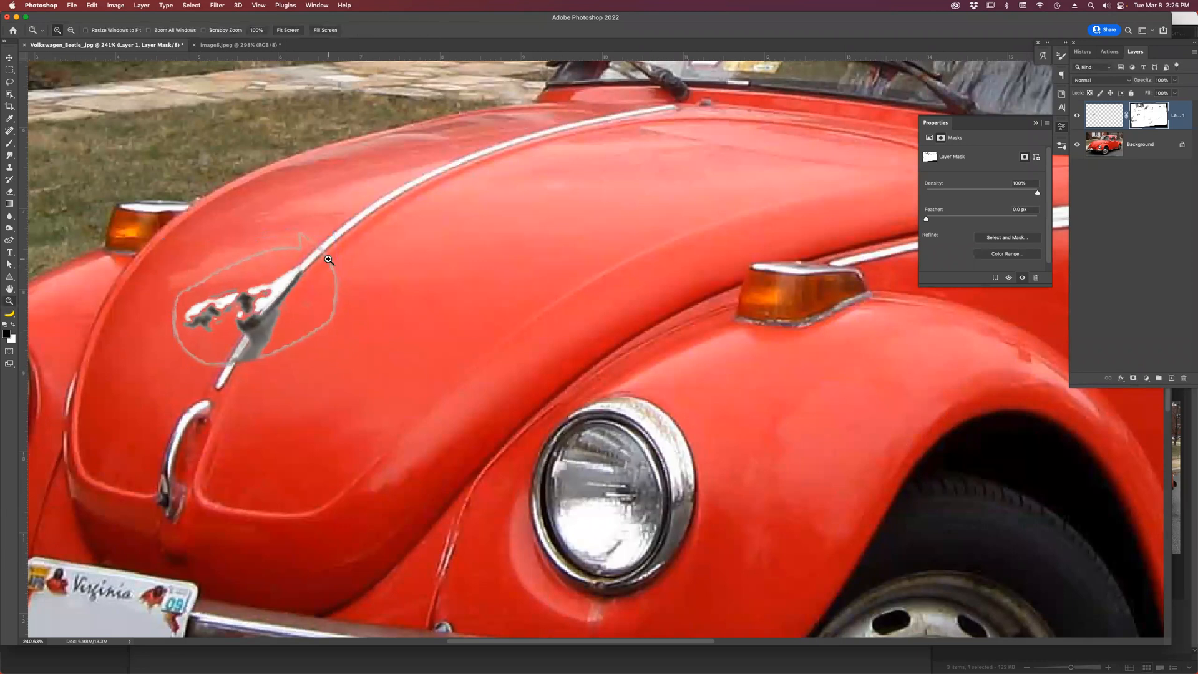
Paint black on Layer 1's mask with a progressively smaller brush to hide the lasso outline and grey shadow around the ornament.
key(b)
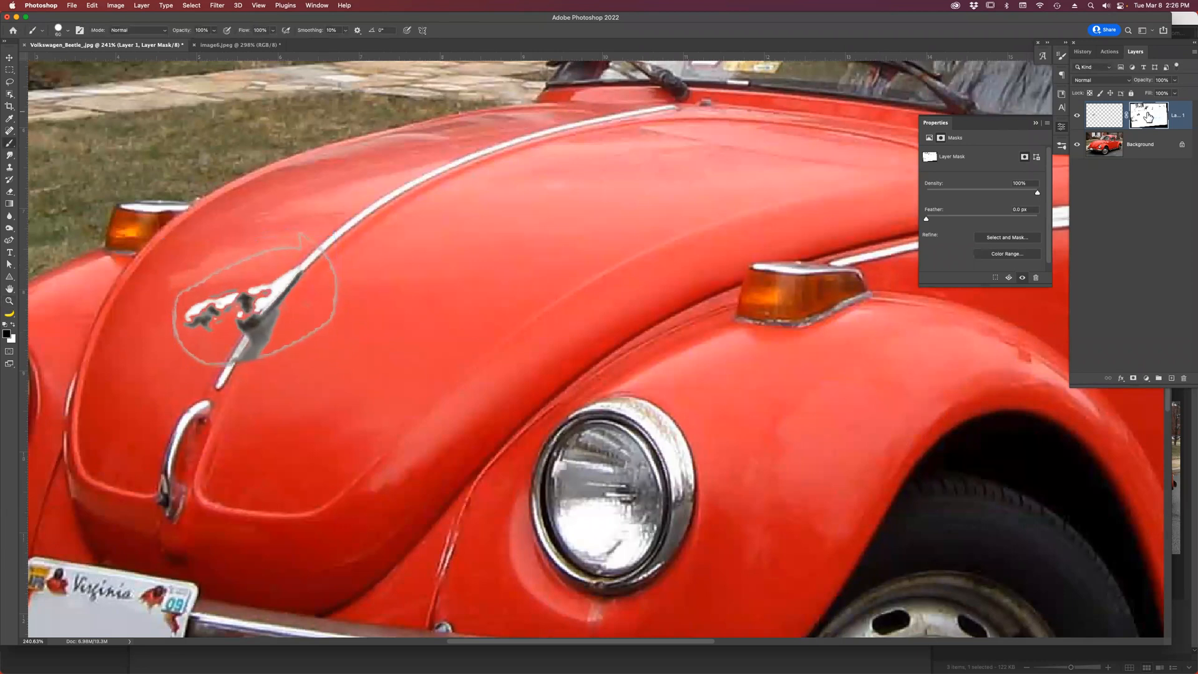
mouse_move(457, 301)
mouse_down()
mouse_move(348, 326)
mouse_move(345, 246)
mouse_move(310, 223)
mouse_move(219, 246)
mouse_up()
key([)
key([)
key([)
key([)
key([)
key([)
key([)
key([)
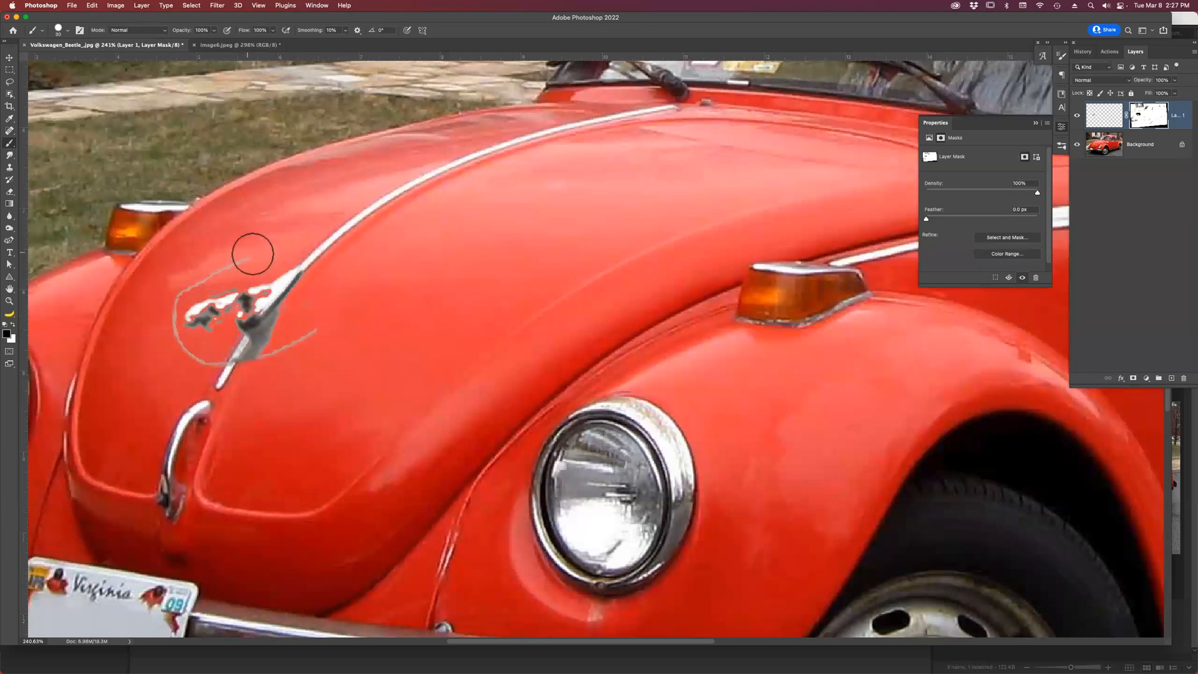
mouse_move(250, 257)
mouse_down()
mouse_move(158, 305)
mouse_move(169, 295)
mouse_move(180, 350)
mouse_move(210, 365)
mouse_move(276, 359)
mouse_move(284, 334)
mouse_move(251, 355)
mouse_move(285, 313)
mouse_move(260, 336)
mouse_move(326, 329)
mouse_move(267, 338)
mouse_up()
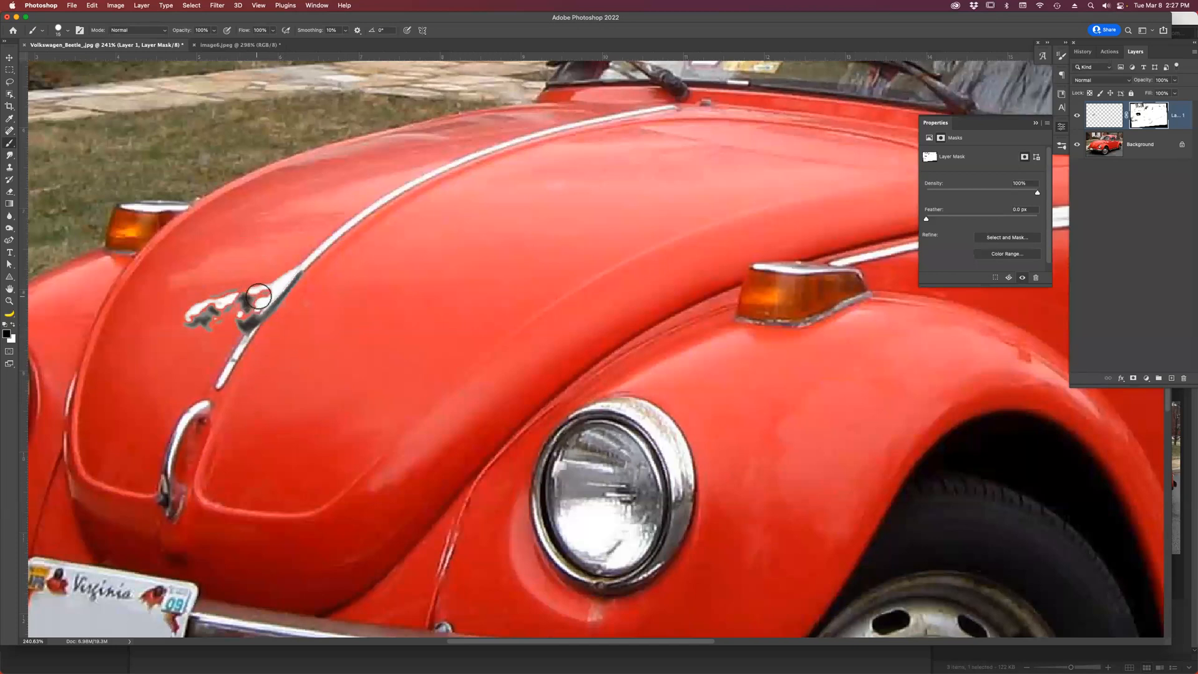
Paint white on Layer 1's mask to restore the missing parts of the ornament's body.
key(x)
mouse_move(261, 293)
mouse_down()
mouse_move(249, 307)
mouse_move(232, 297)
mouse_move(204, 313)
mouse_move(250, 298)
mouse_up()
key(super+0)
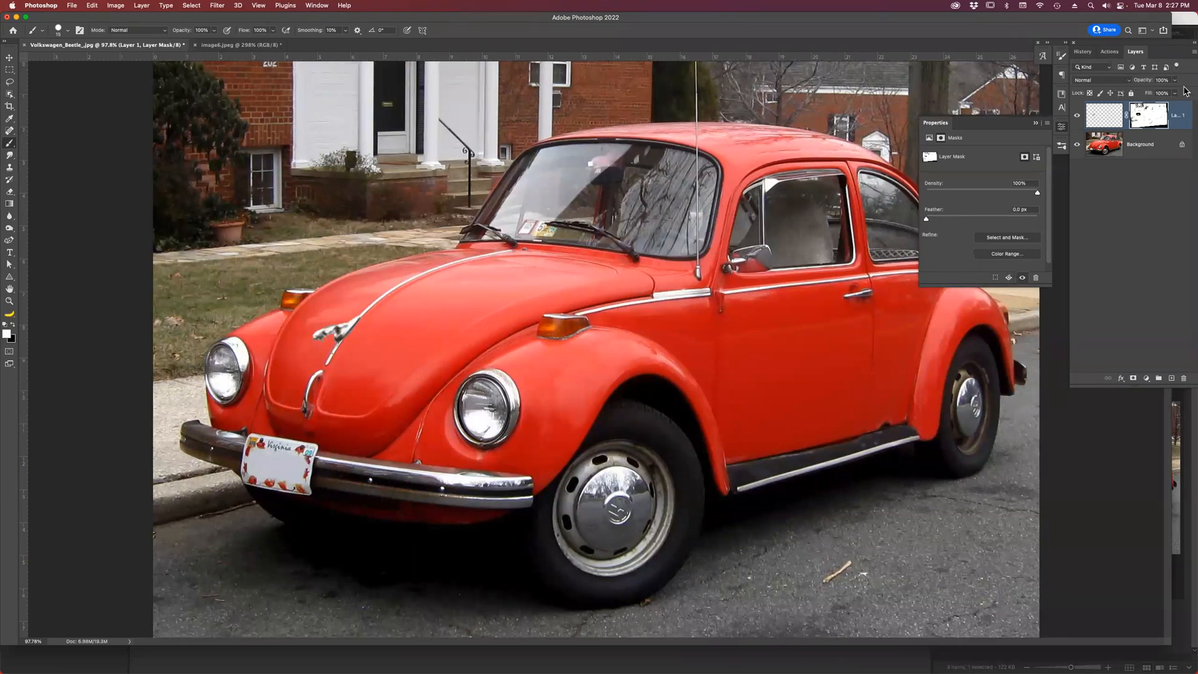
Delete the ornament's Layer 1 together with its mask.
click(1113, 115)
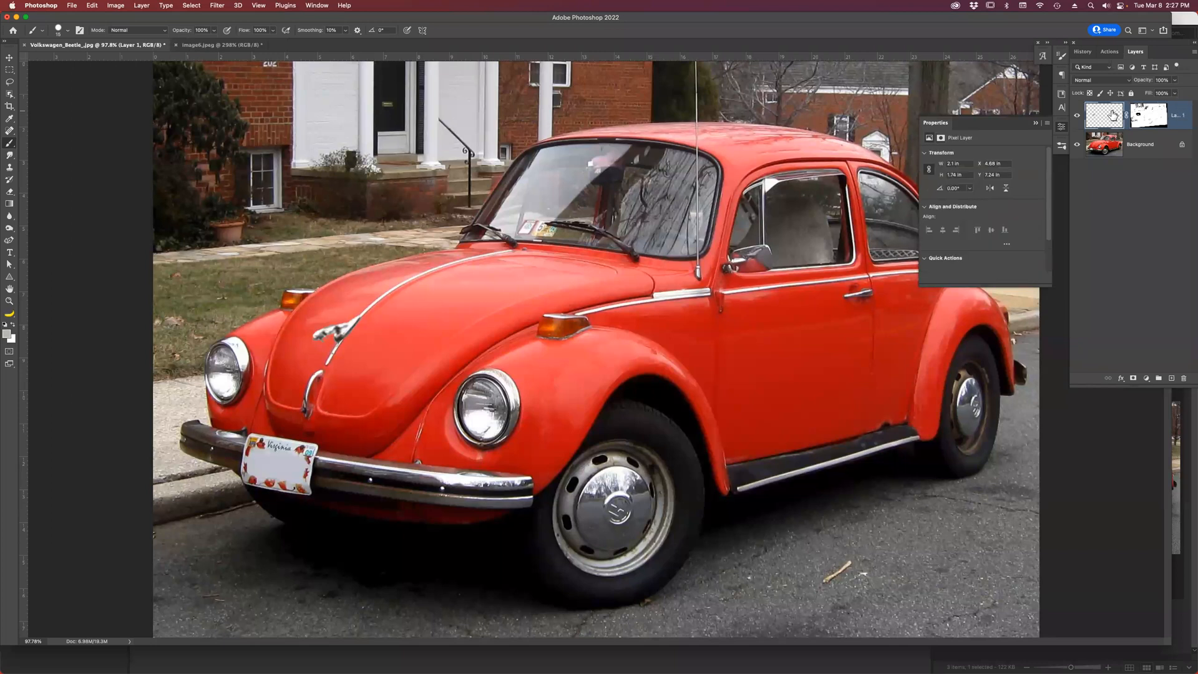
key(Delete)
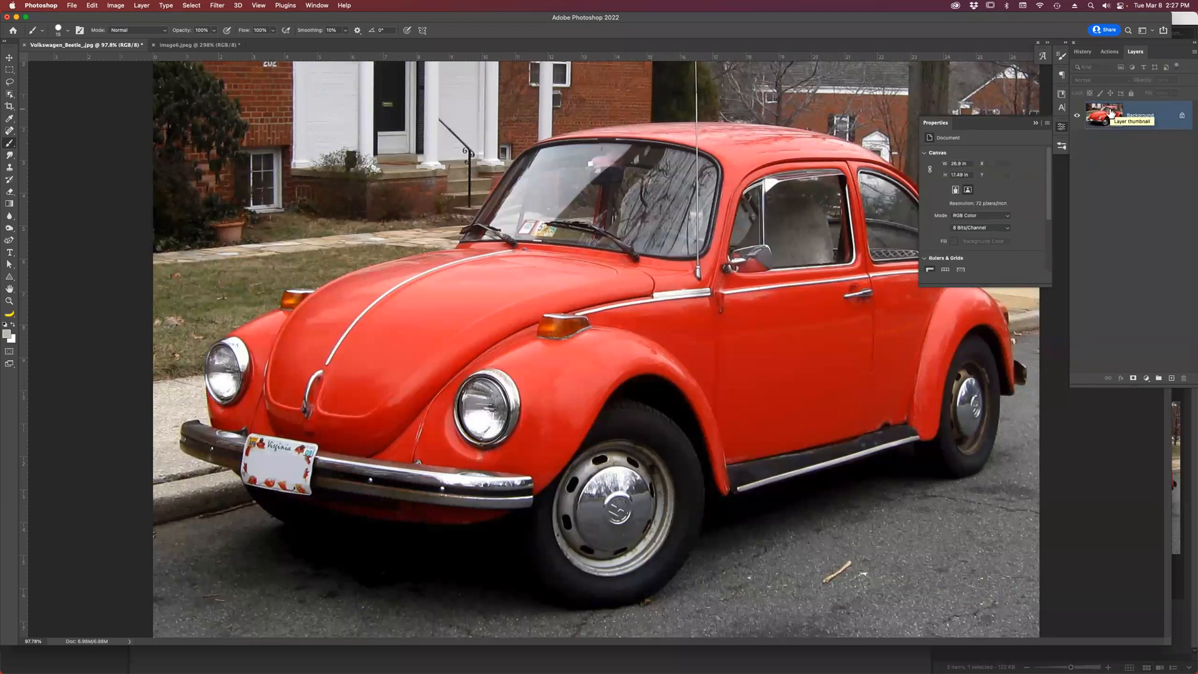
click(195, 5)
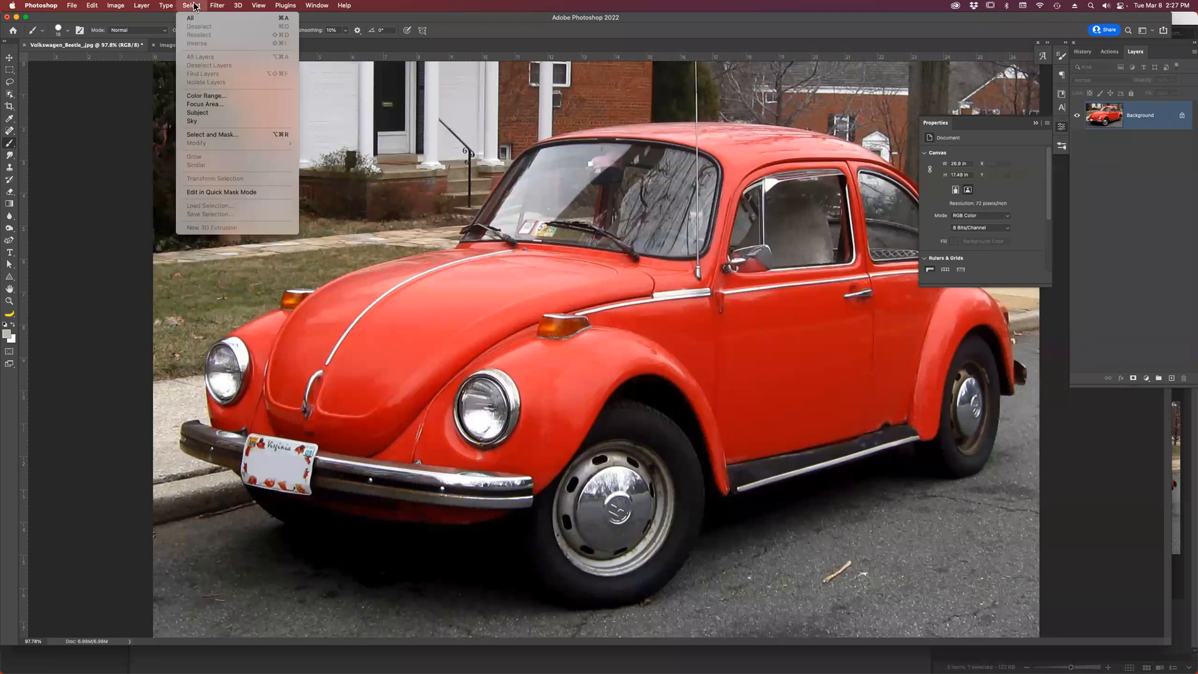
click(222, 98)
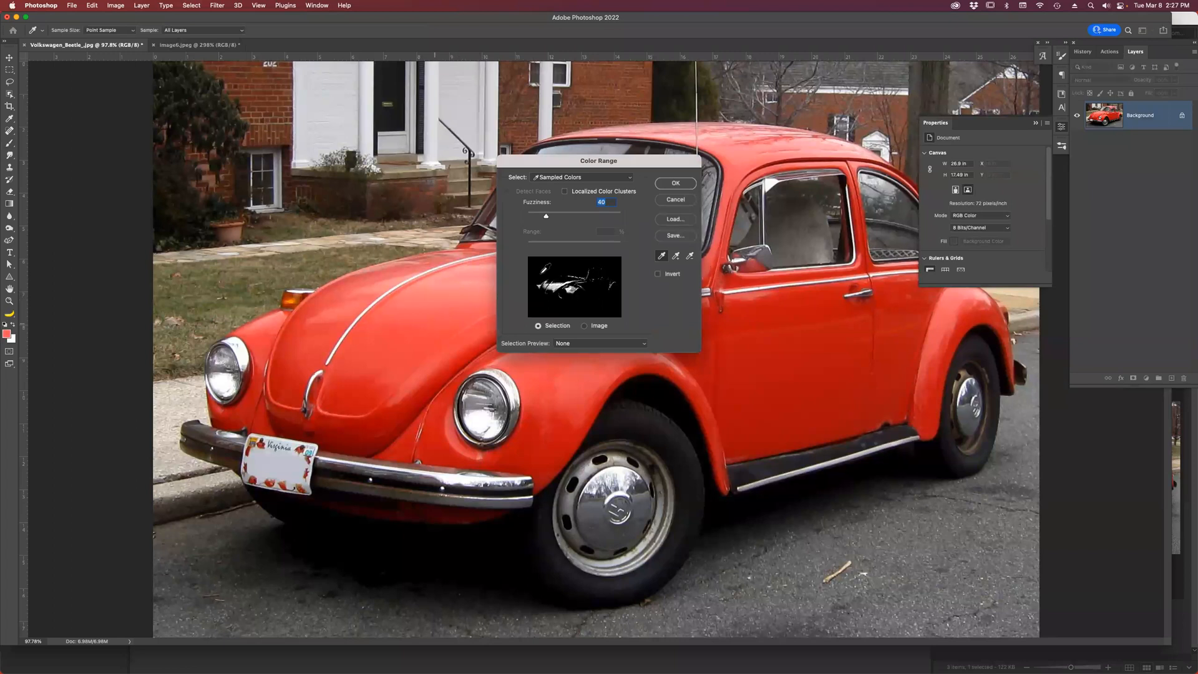
click(674, 200)
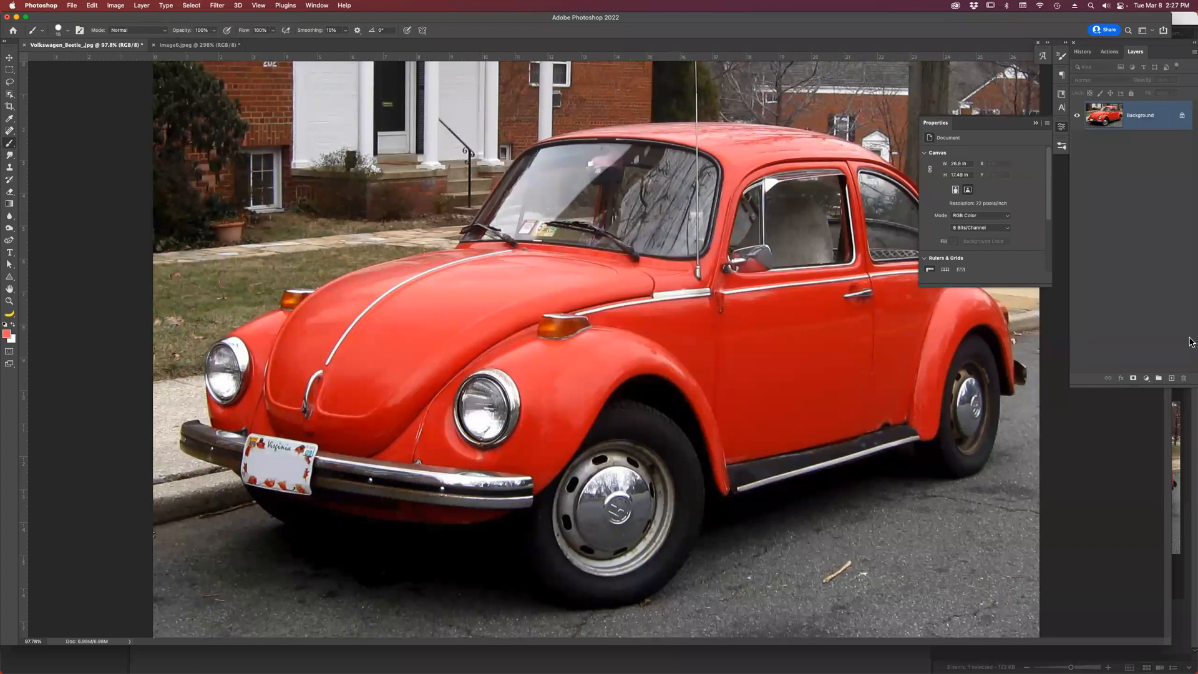
Add a Hue/Saturation adjustment layer, target the Reds from the car's paint, and set their saturation to +9 and hue to +64.
click(1147, 379)
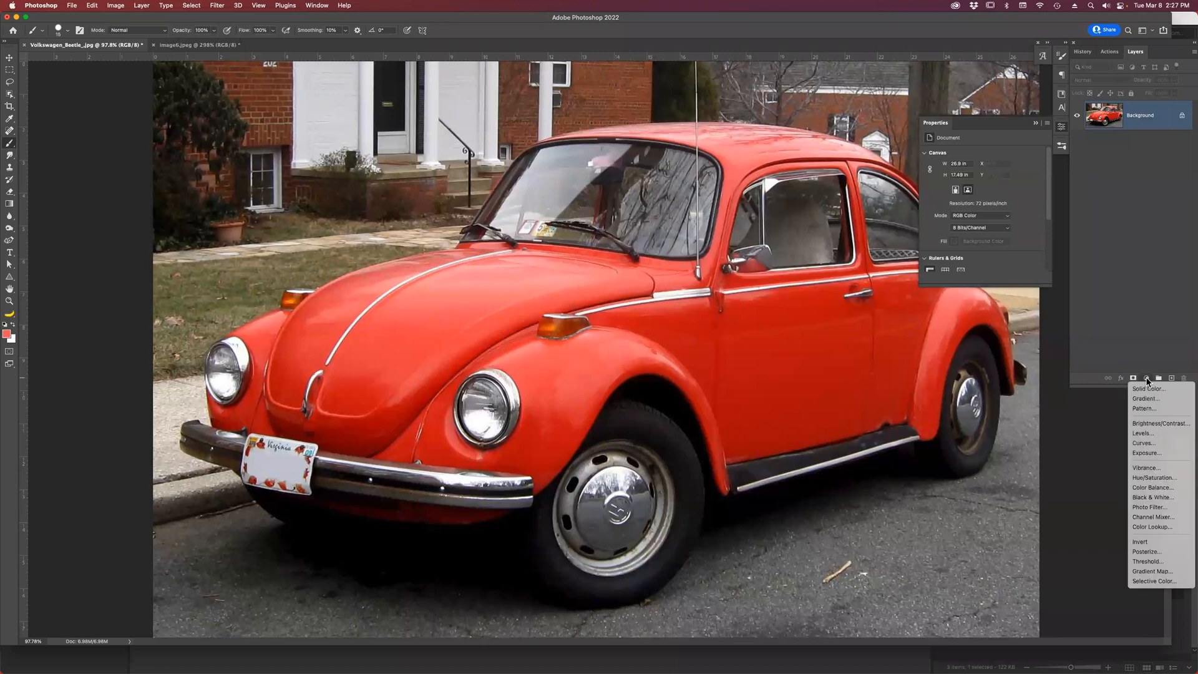
click(1145, 479)
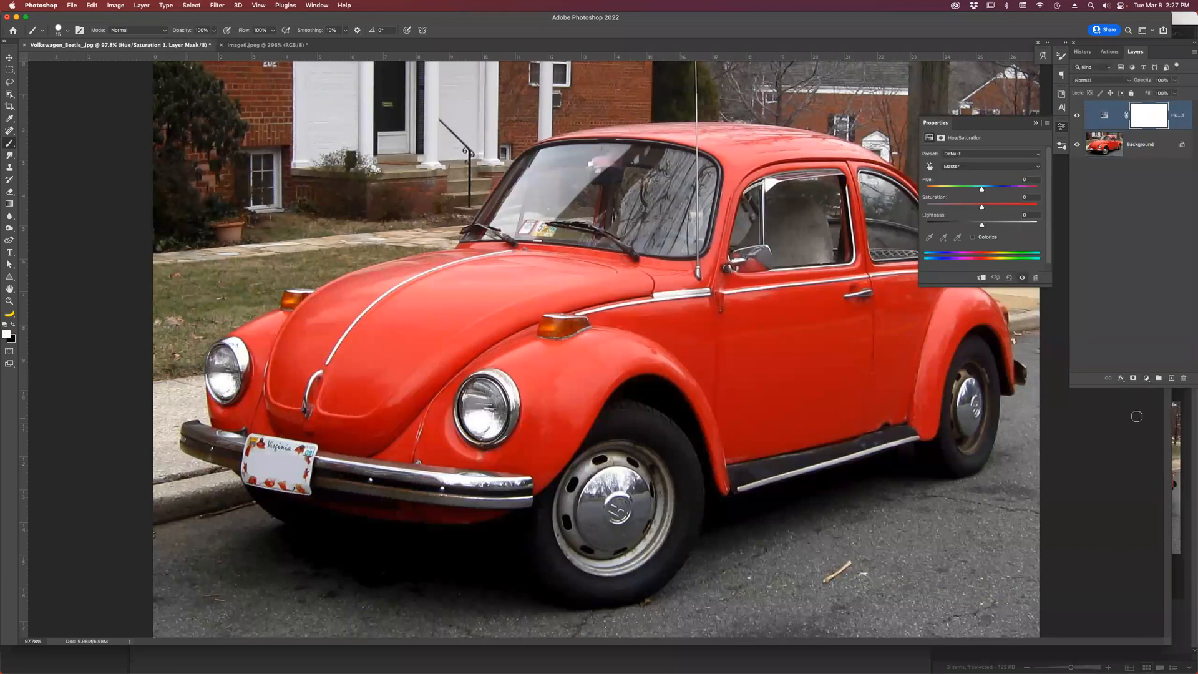
click(931, 168)
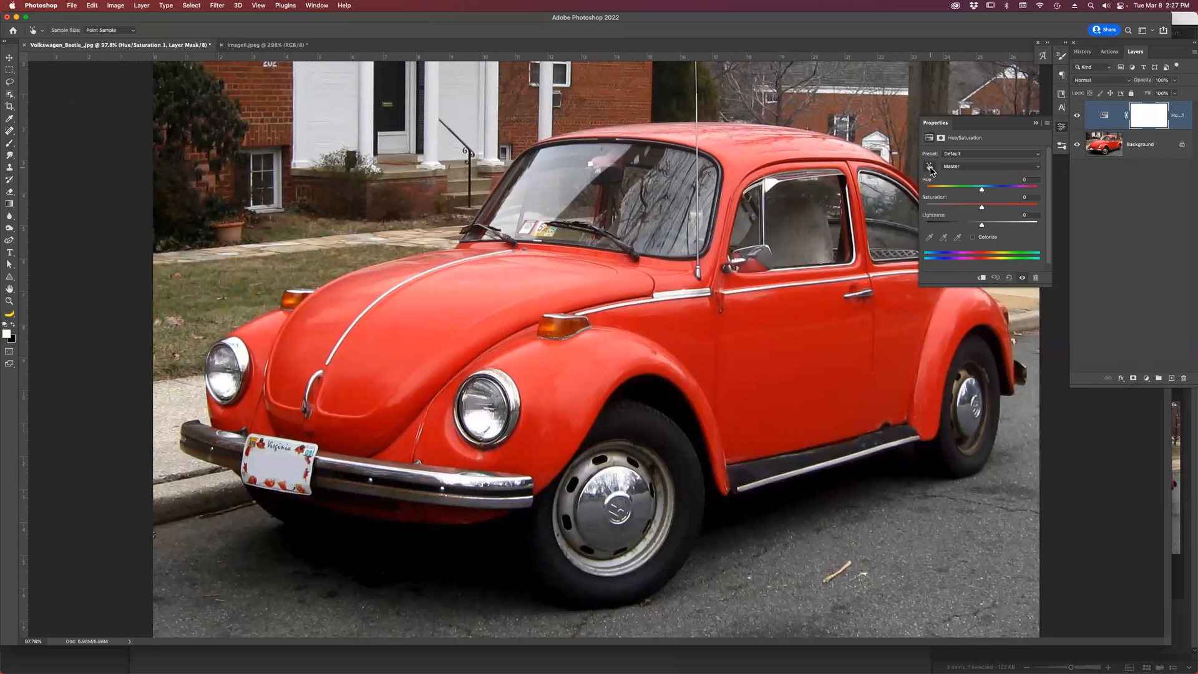
click(524, 285)
drag(537, 274, 676, 262)
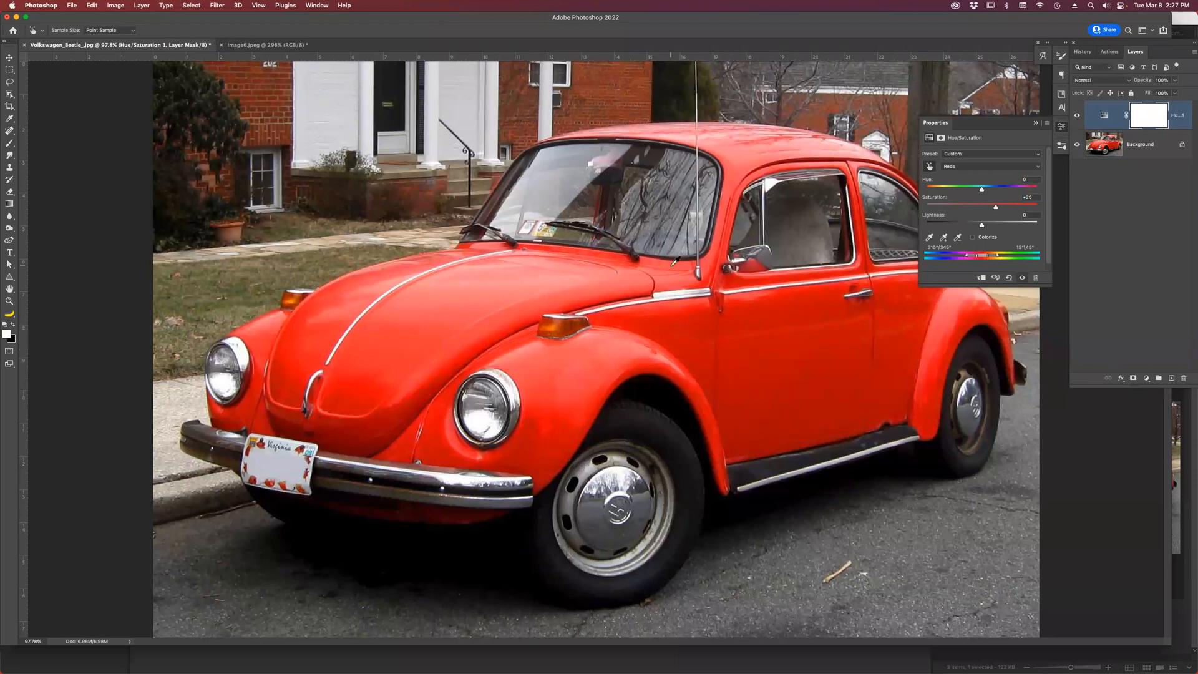
drag(463, 307, 475, 298)
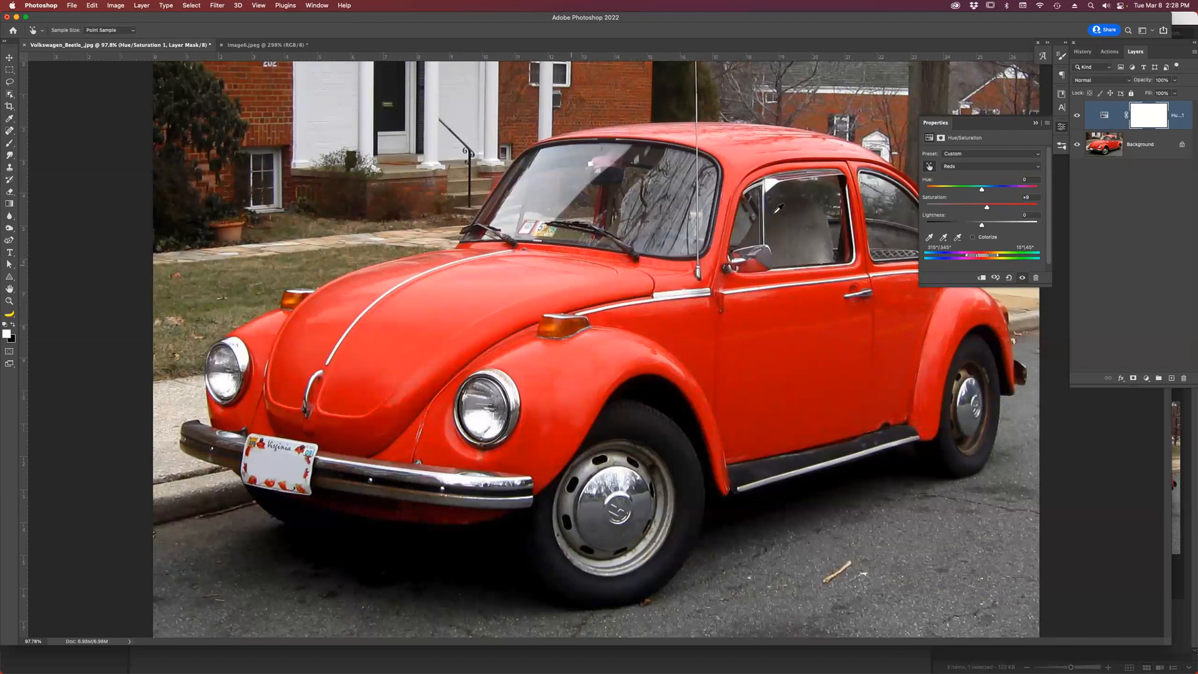
drag(983, 189, 1013, 192)
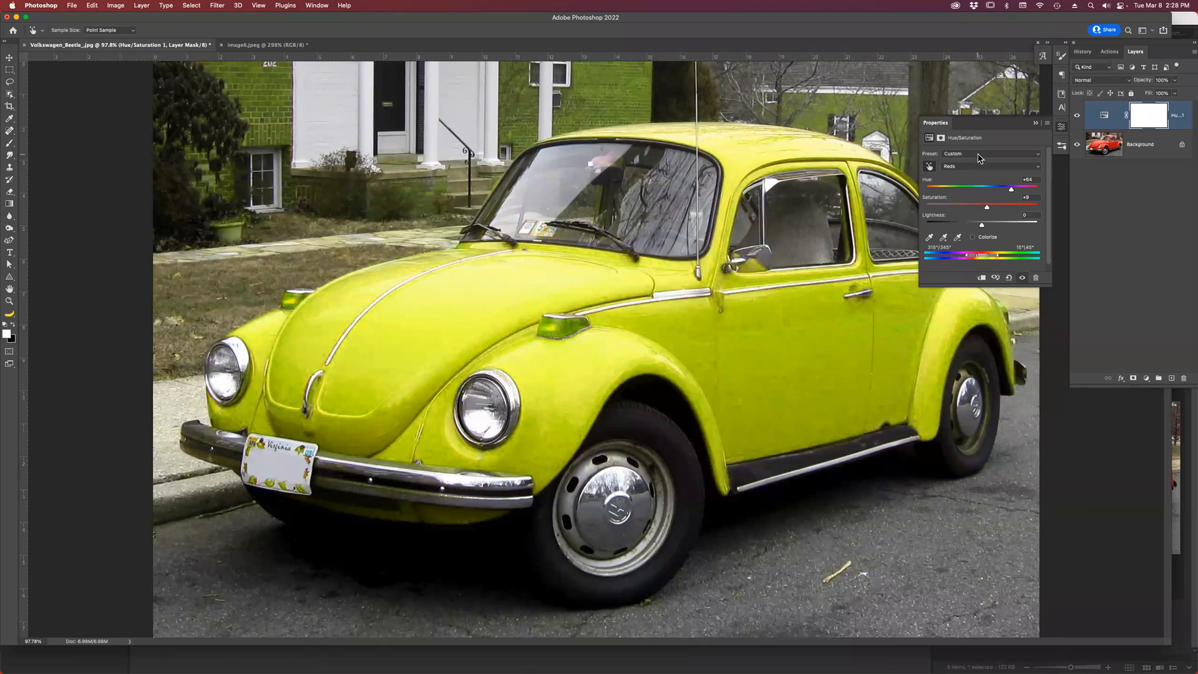
Delete the Hue/Saturation adjustment layer.
click(1160, 128)
key(b)
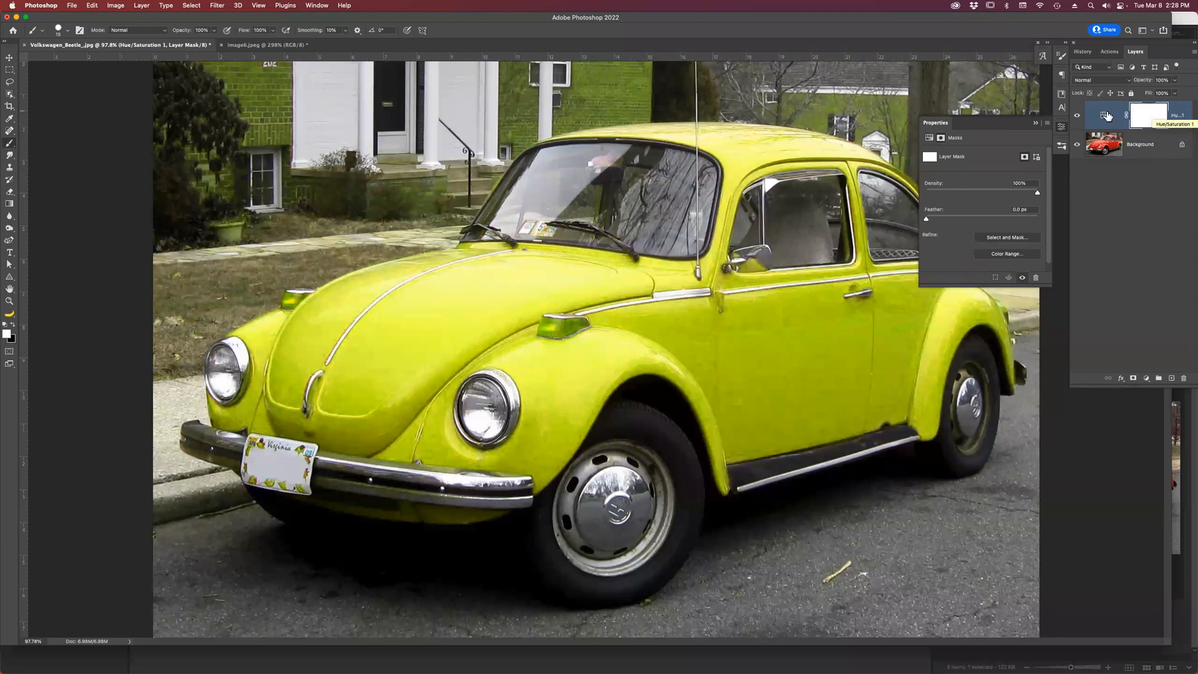
drag(1105, 116, 1184, 378)
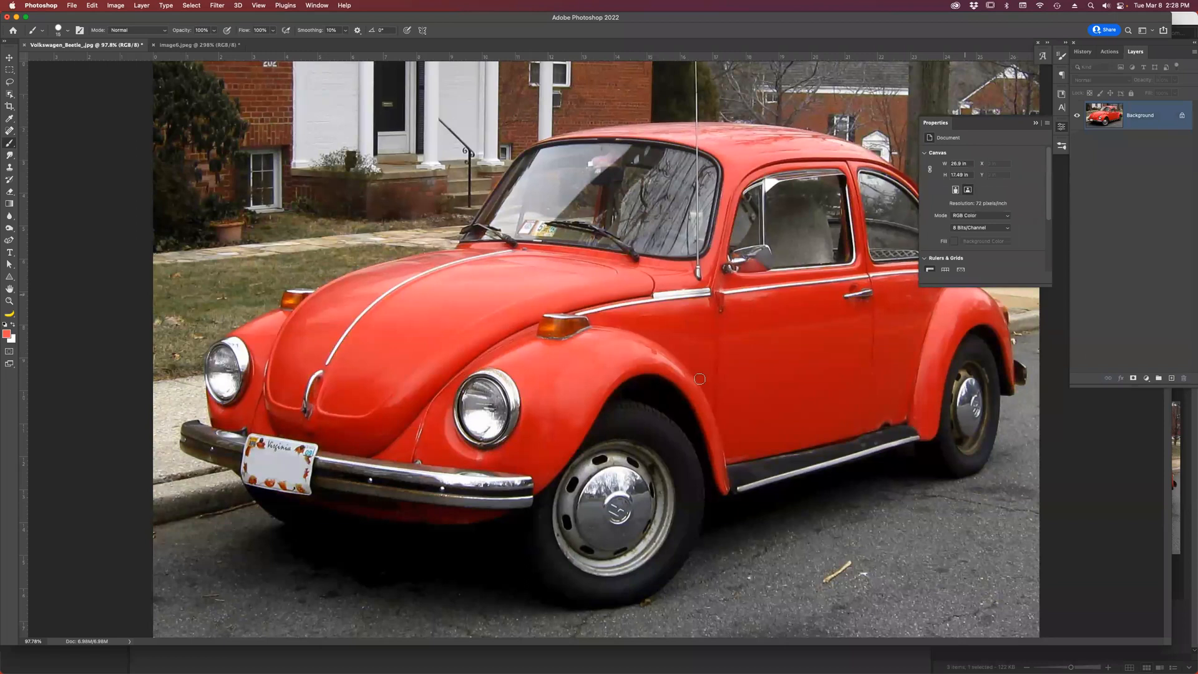
Select the Beetle with the Select Subject command and copy it onto its own layer.
click(10, 96)
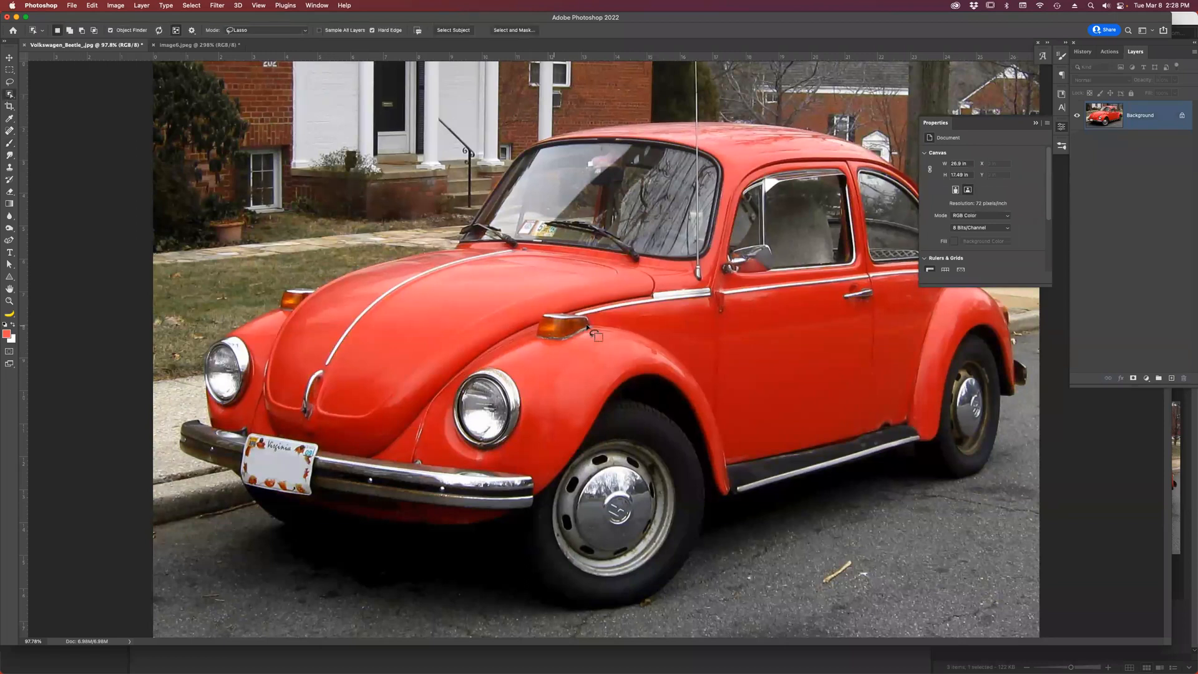
key(super+minus)
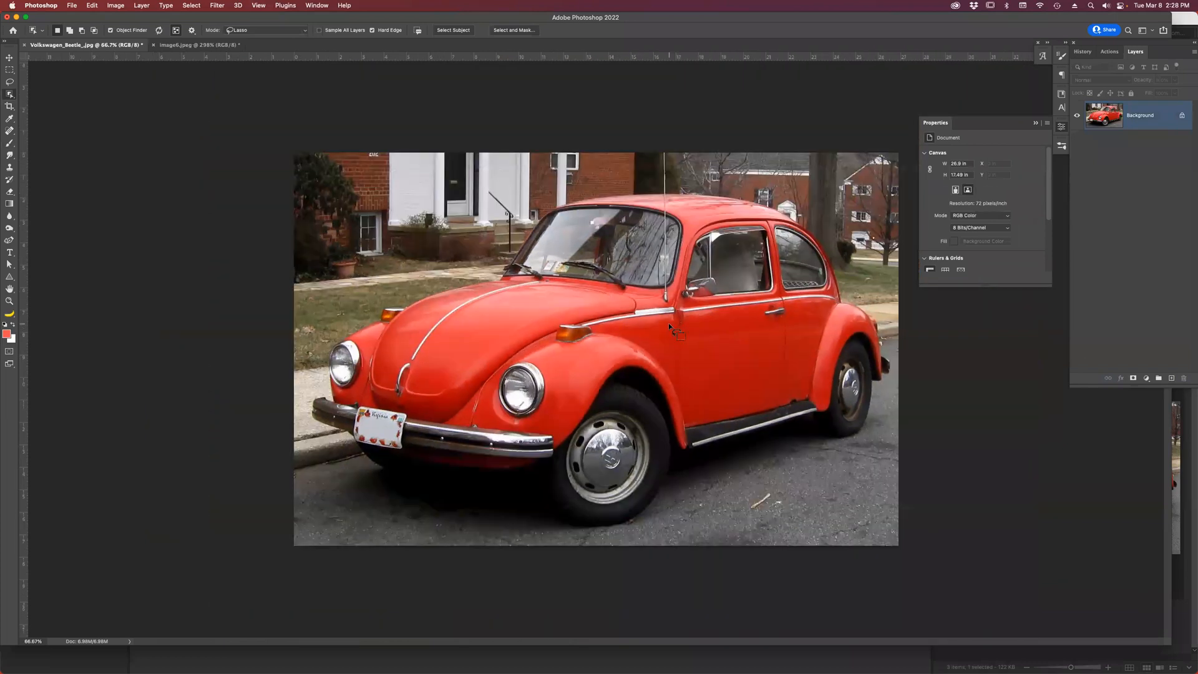
click(458, 30)
key(super+j)
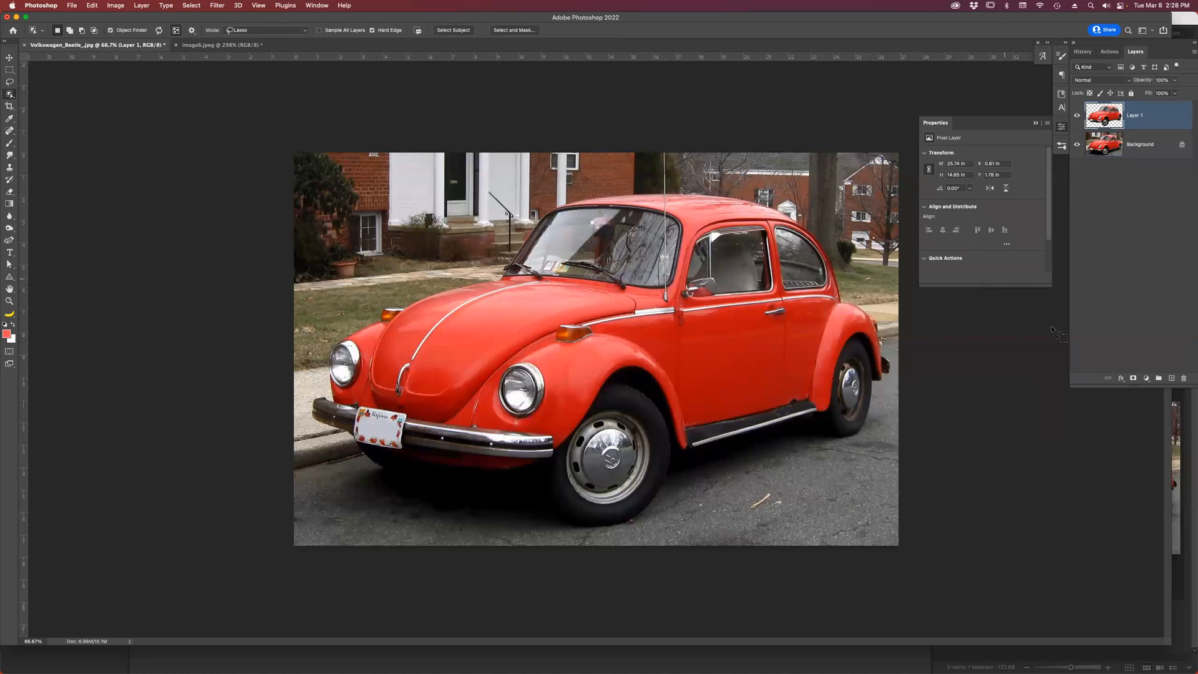
Add a Hue/Saturation adjustment layer above the car's Layer 1 and shift the Reds sampled from its paint to hue -48.
click(1146, 379)
click(1145, 379)
click(1146, 379)
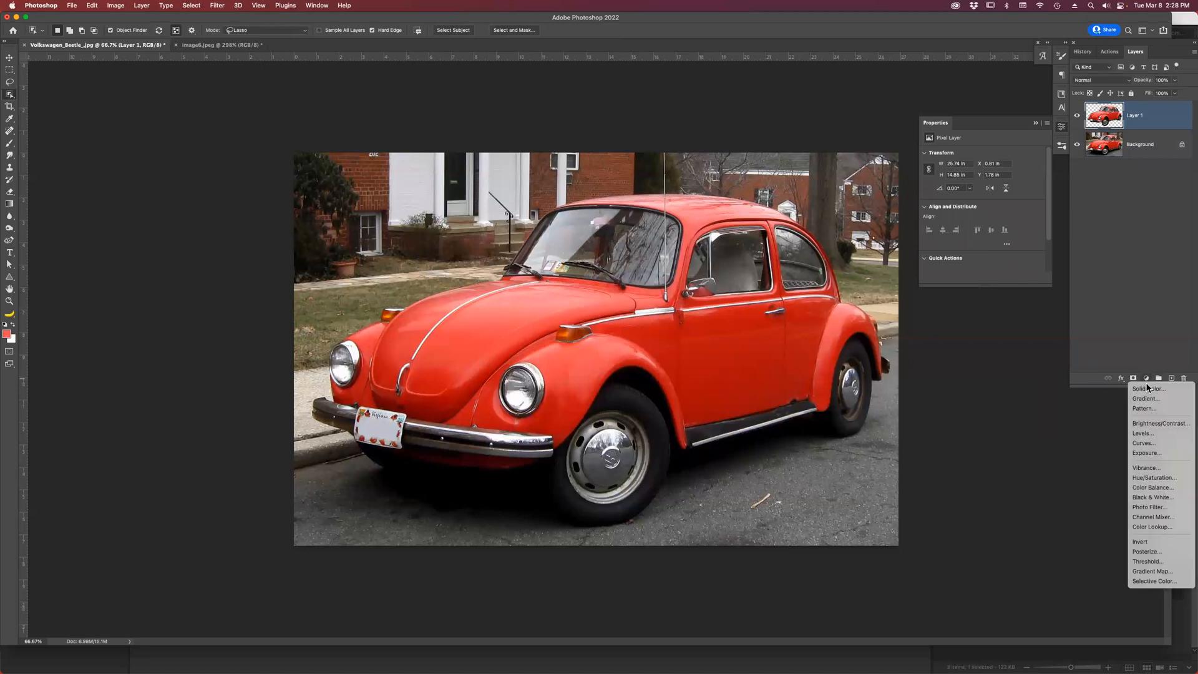
click(1154, 477)
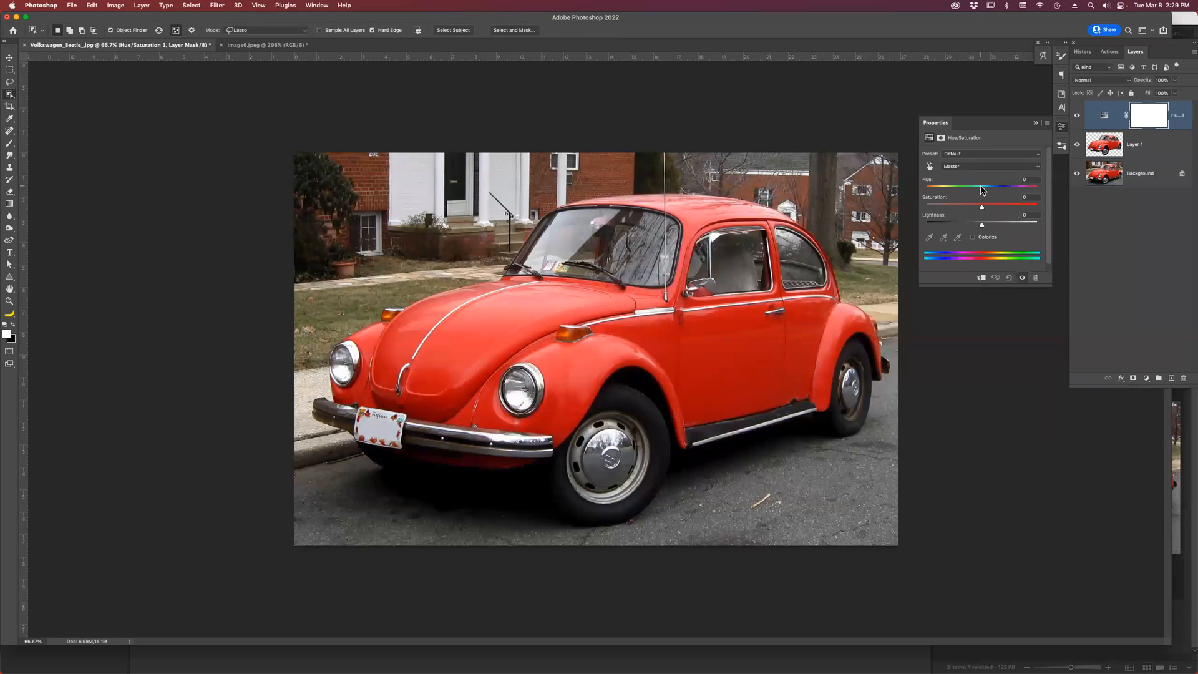
click(930, 167)
click(747, 320)
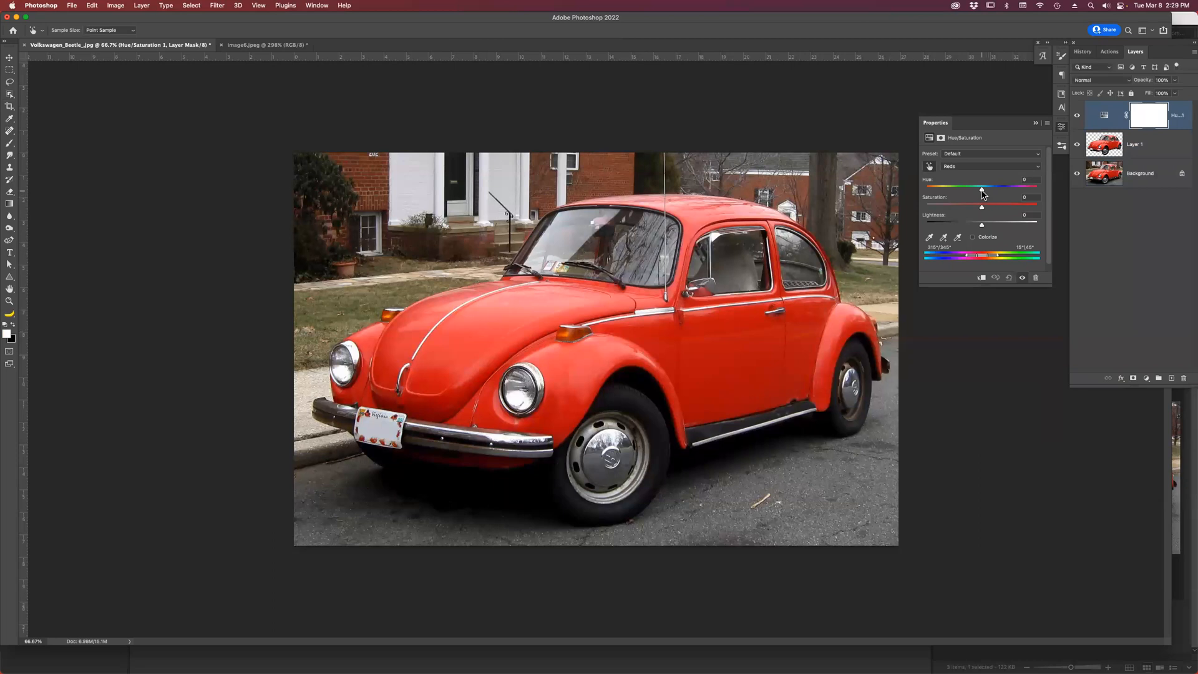
drag(982, 191, 960, 192)
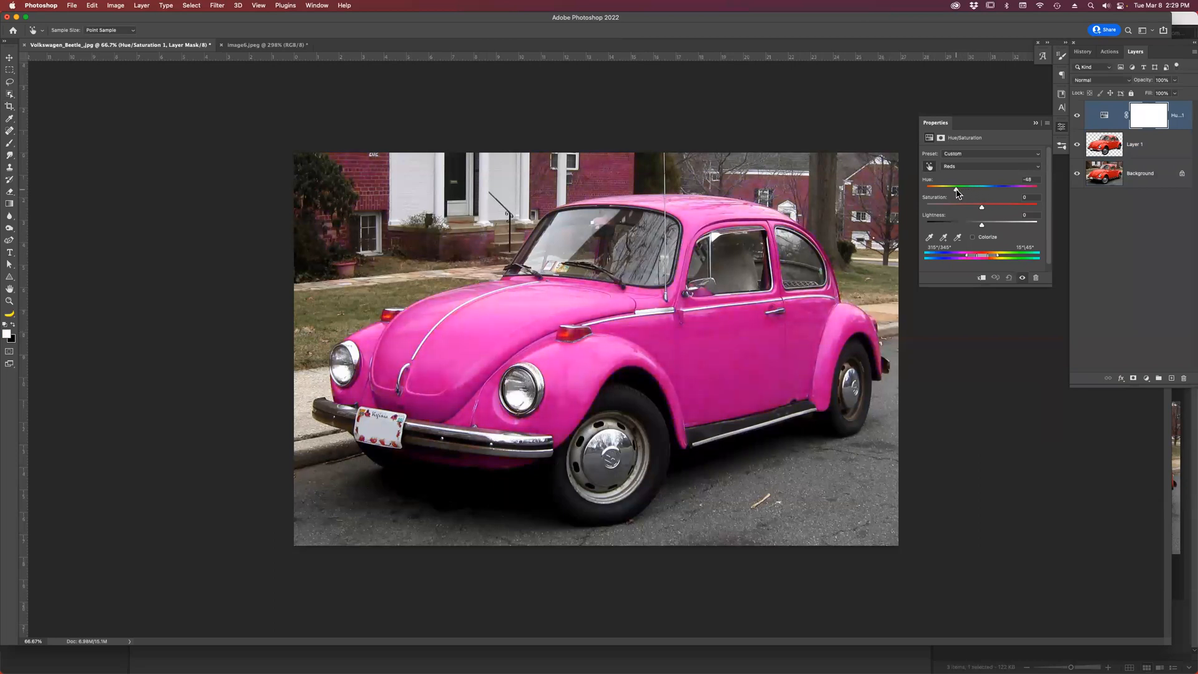
Reopen the Hue/Saturation adjustment's properties and alternate between clipping it to Layer 1 and releasing it to compare the background.
click(1041, 119)
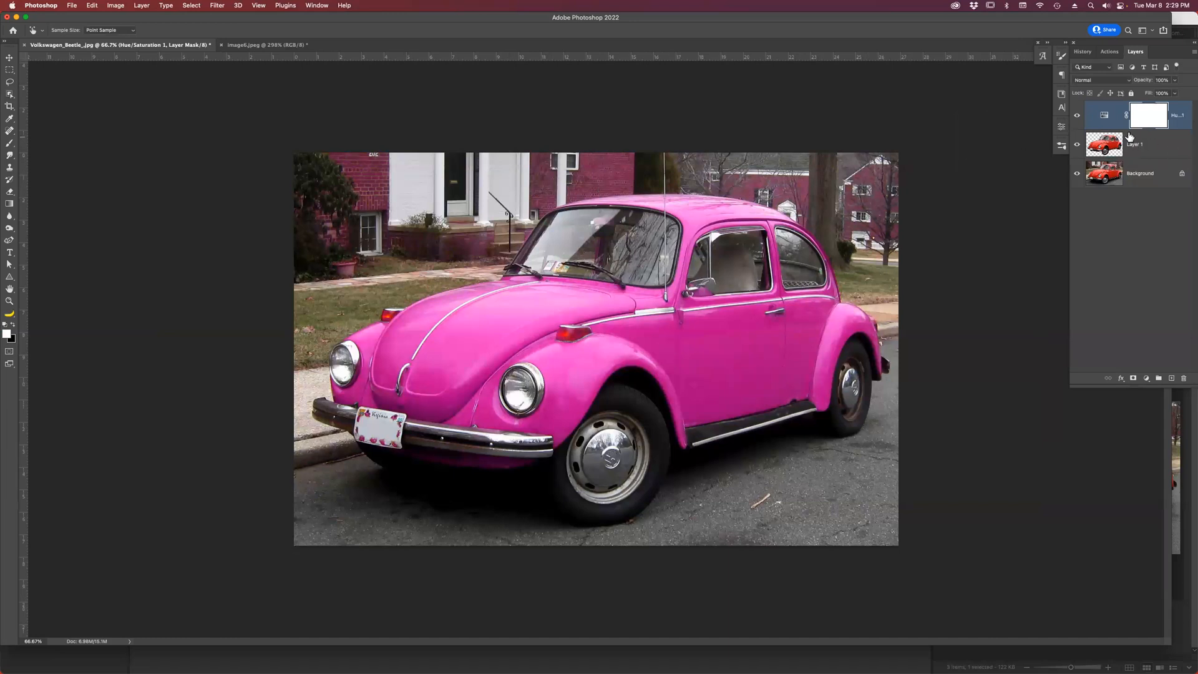
double_click(1105, 118)
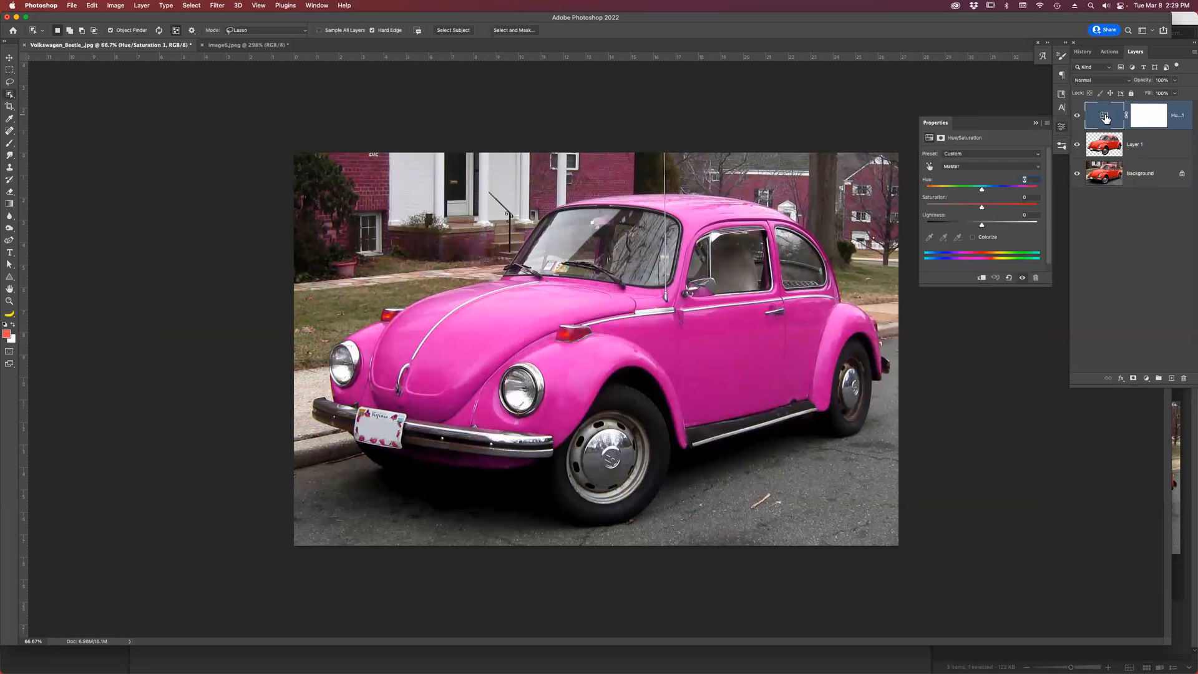
click(983, 278)
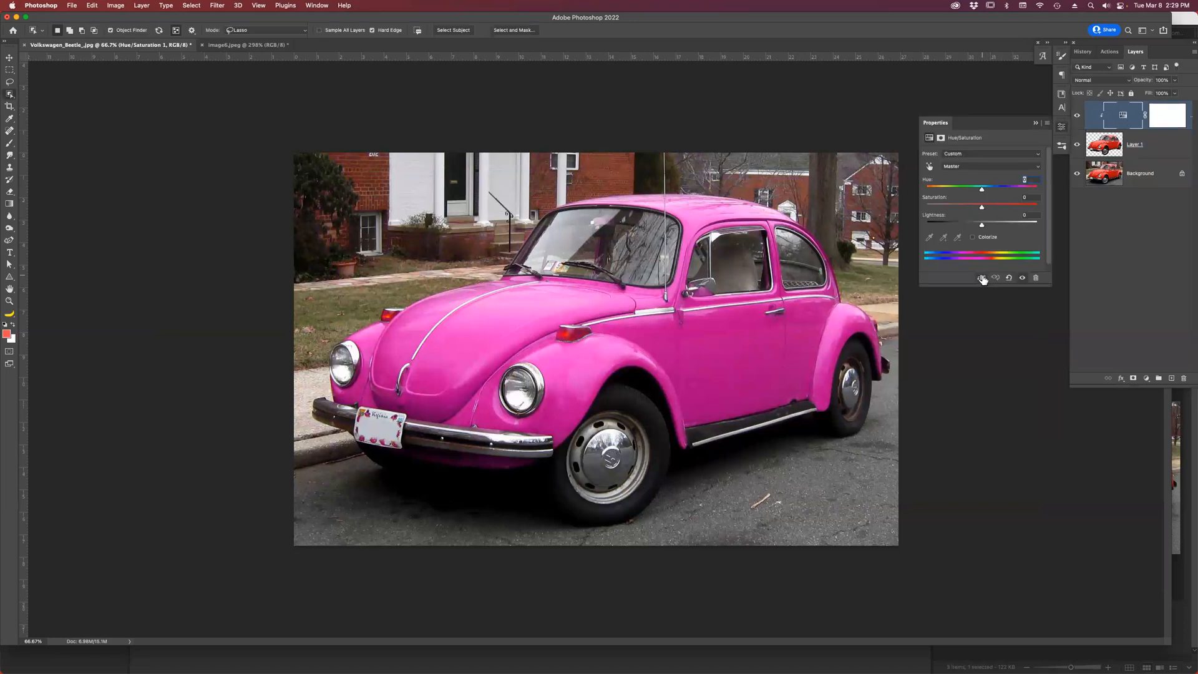
click(981, 278)
click(982, 278)
click(982, 278)
click(982, 278)
click(981, 278)
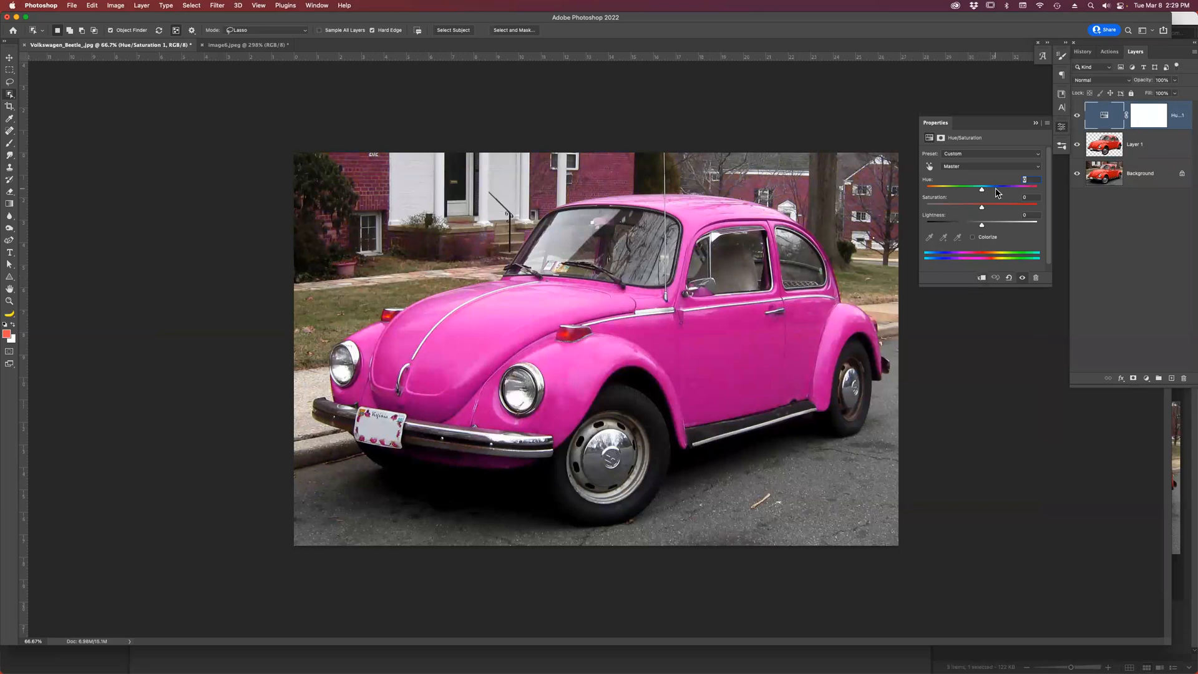
Nudge the adjustment's Master hue slightly, clip it to Layer 1, and release the clipping again.
mouse_move(997, 194)
mouse_down()
mouse_move(1033, 191)
mouse_move(984, 191)
mouse_up()
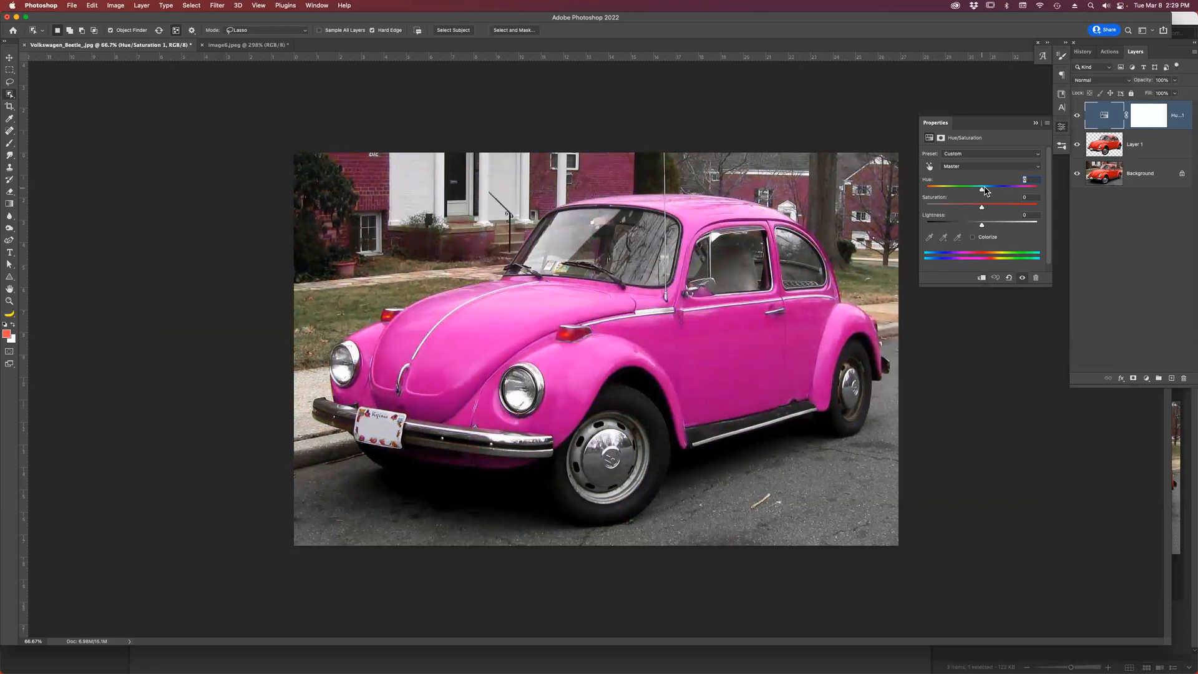
click(982, 278)
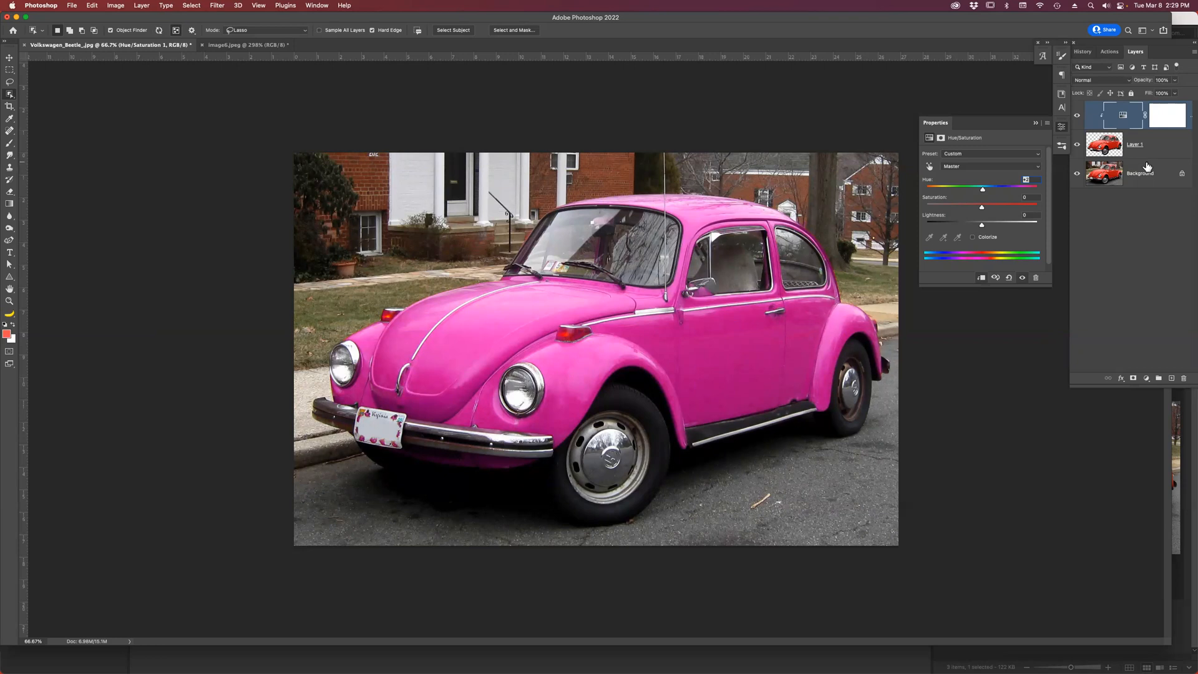
click(982, 279)
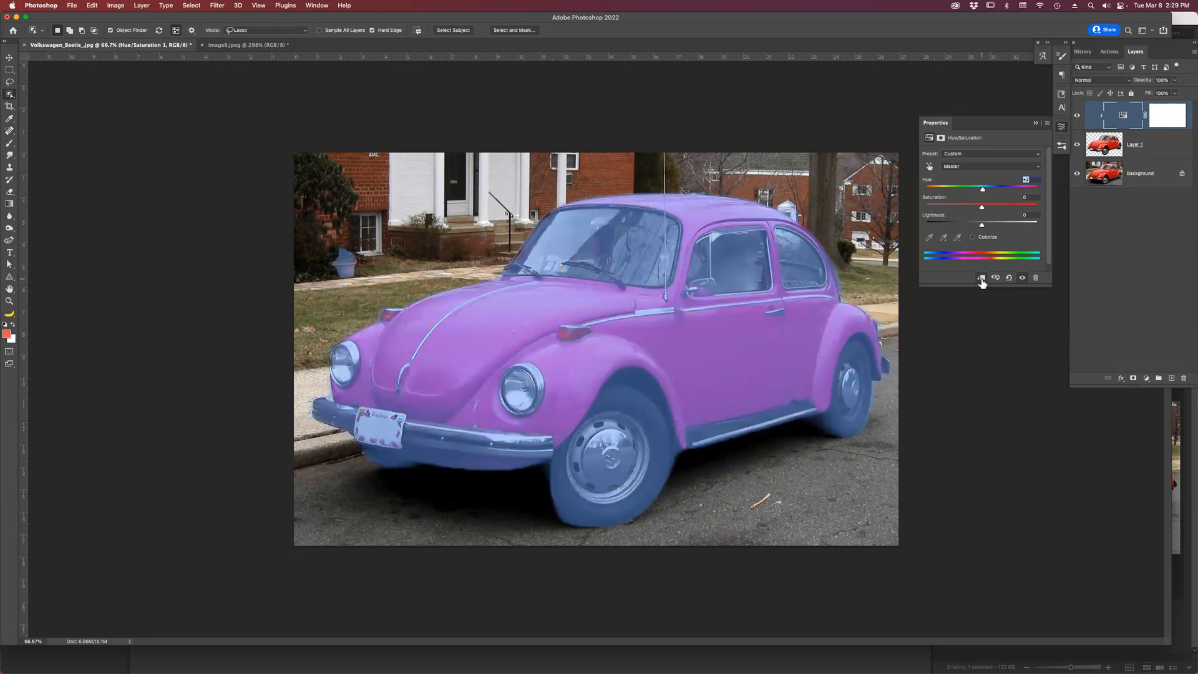
click(982, 278)
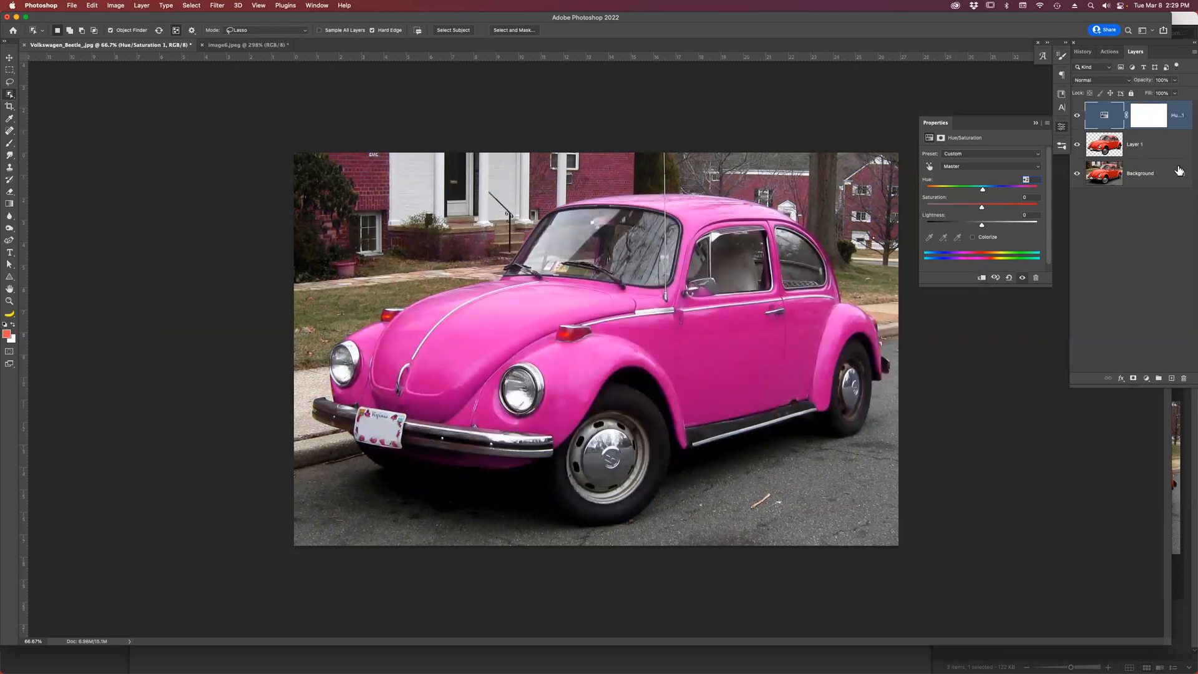
Undo the clipping and hue changes and revert the document history to the Select Subject state.
key(super+z)
key(super+shift+z)
key(super+z)
key(super+z)
key(super+z)
key(super+z)
key(super+z)
key(super+z)
click(1086, 52)
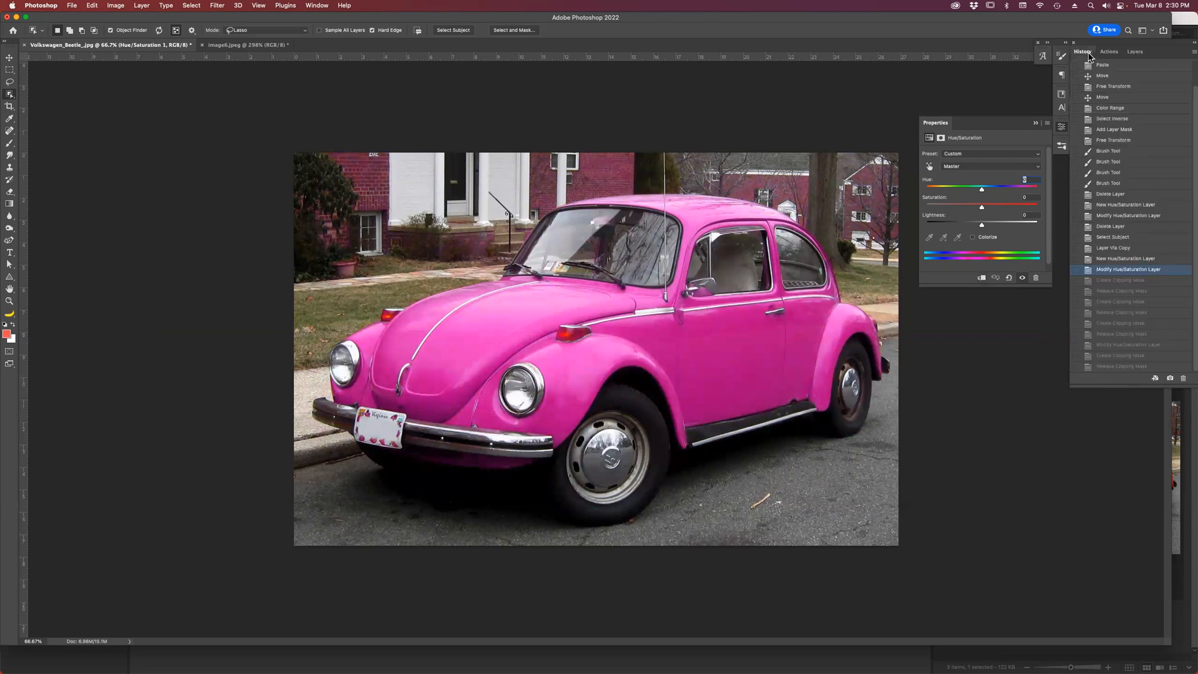
click(1126, 206)
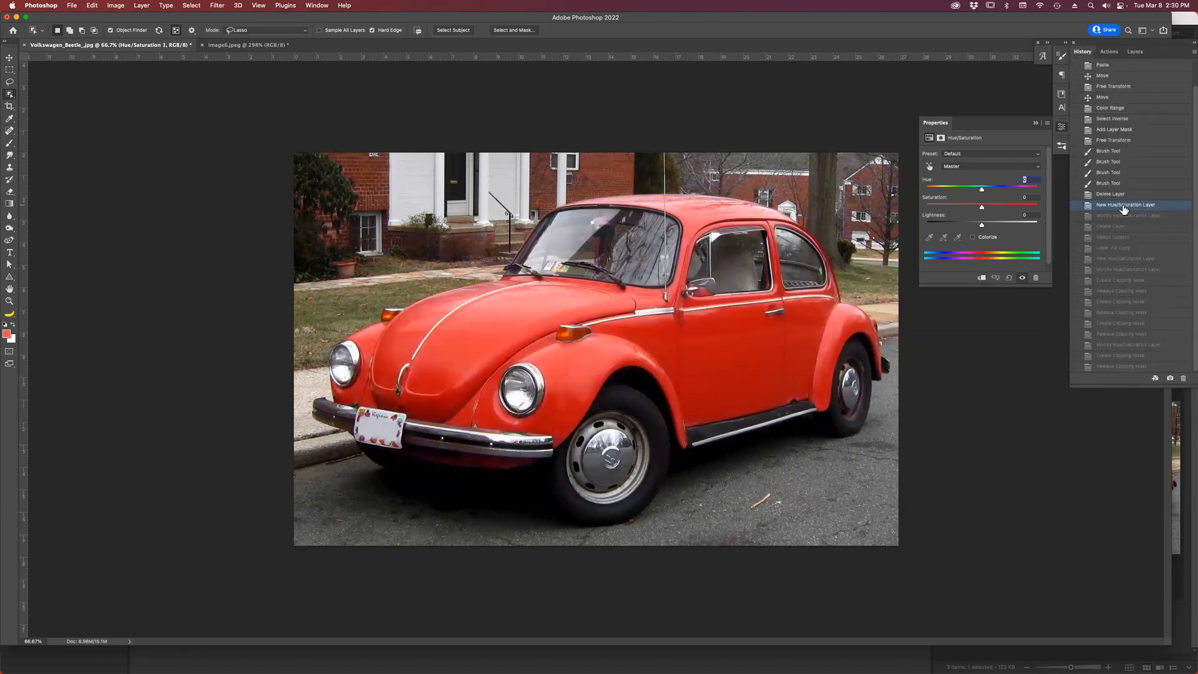
click(1124, 217)
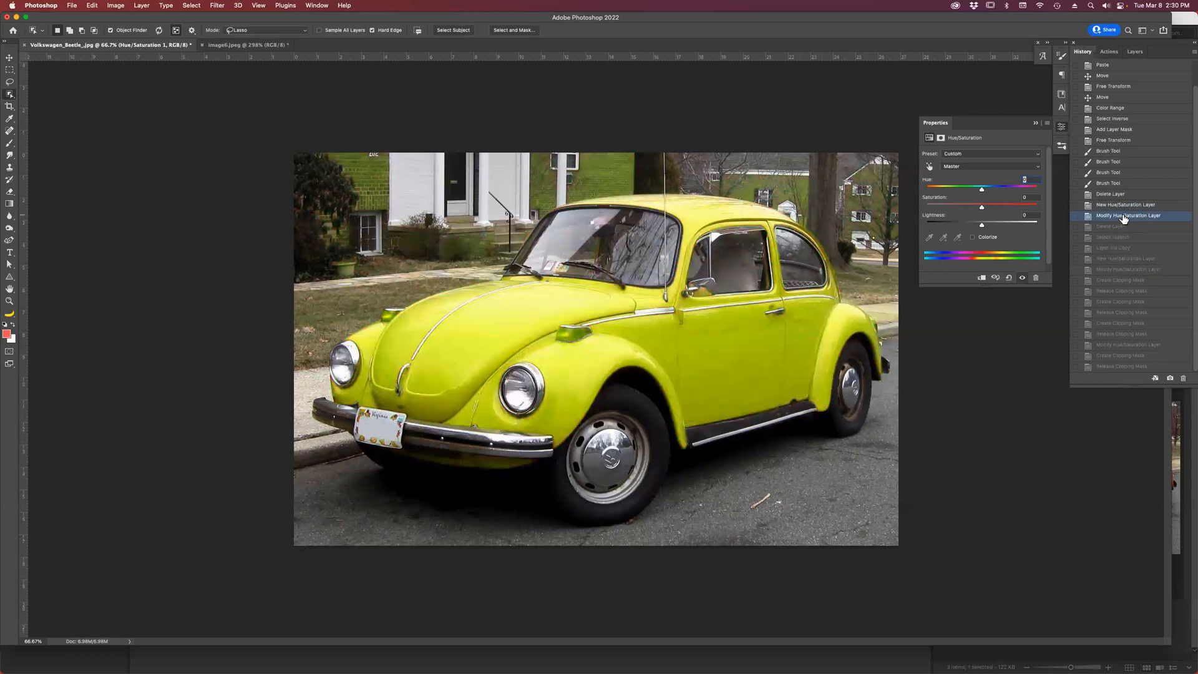
click(1125, 228)
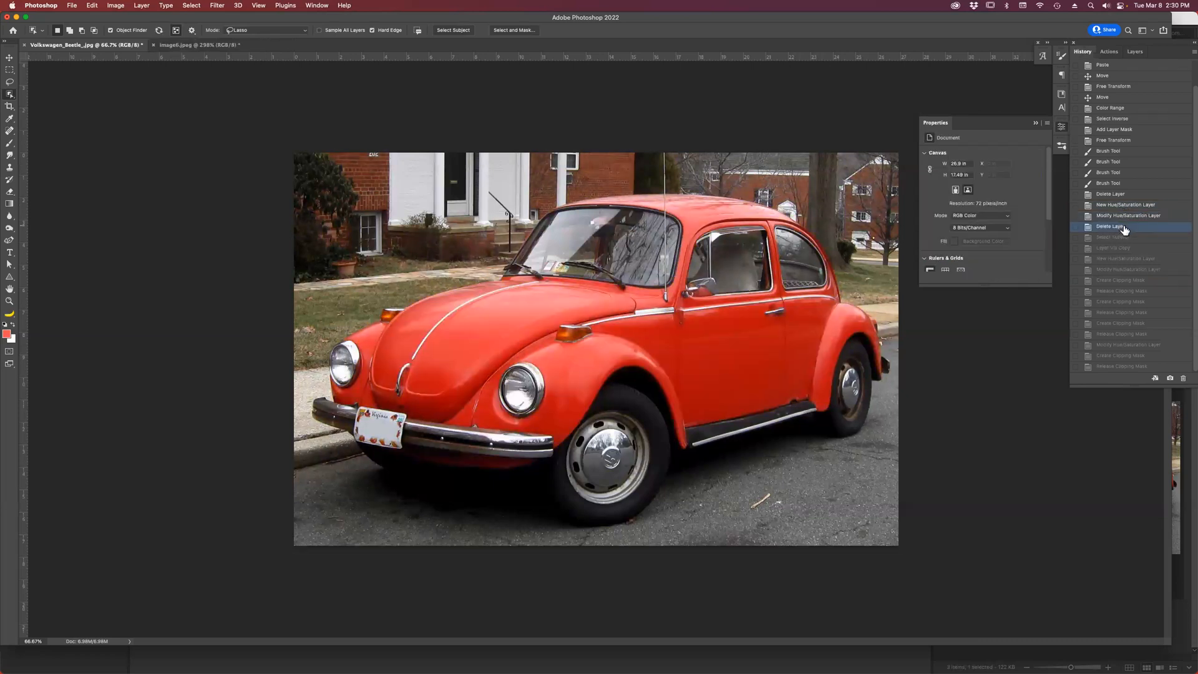
click(1137, 239)
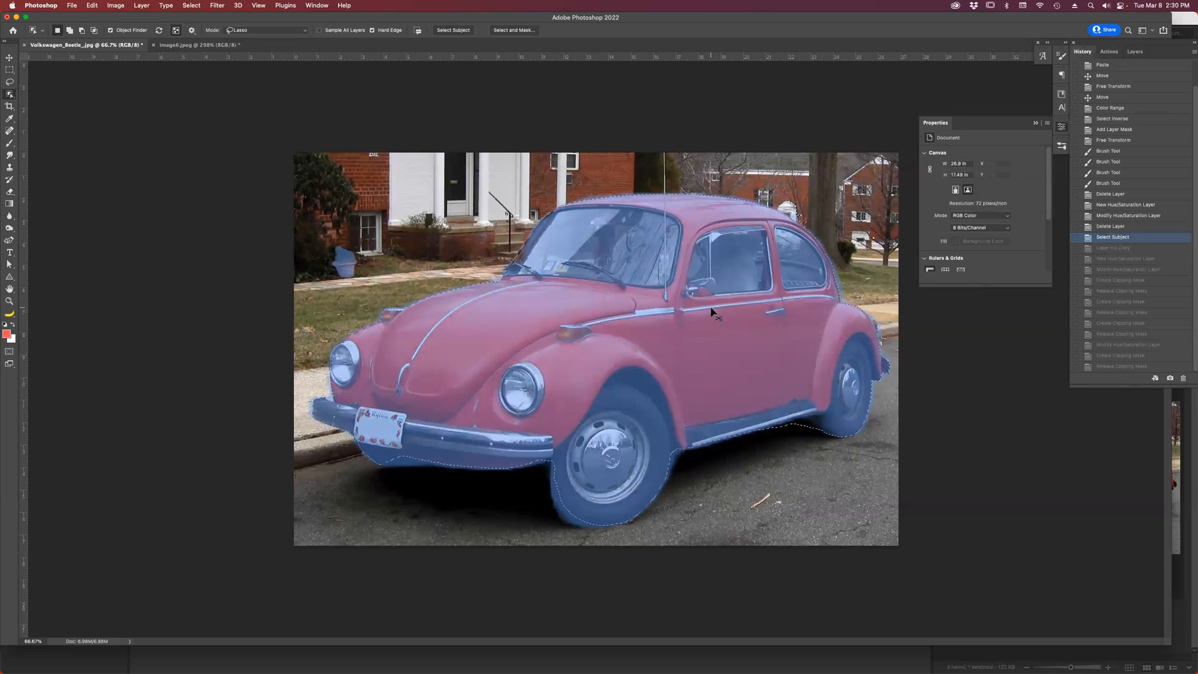
Copy the selected Beetle onto its own layer and inspect the cutout by hiding and reshowing the Background layer.
key(super+j)
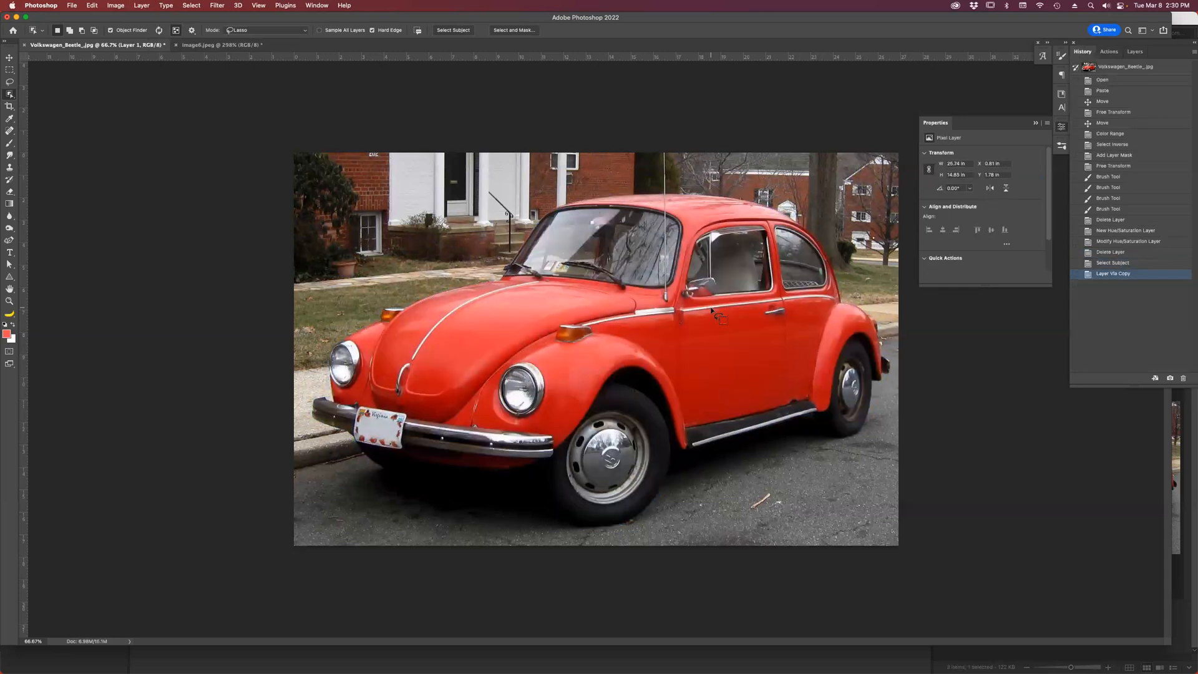
click(1135, 52)
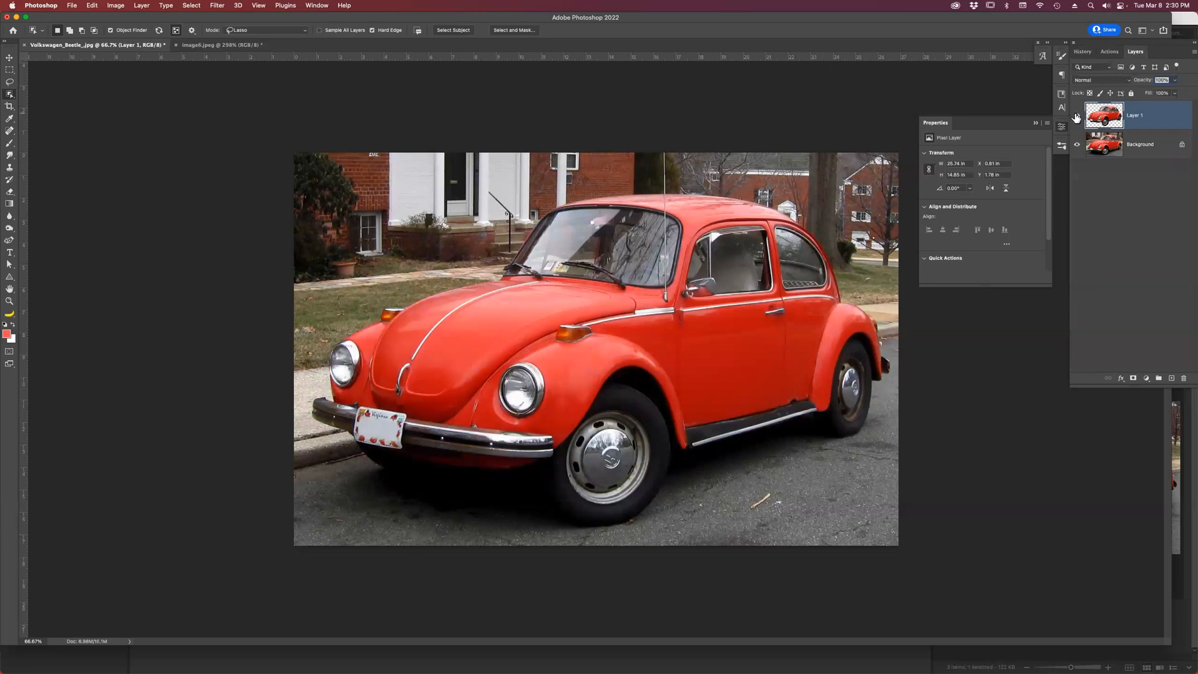
click(1078, 145)
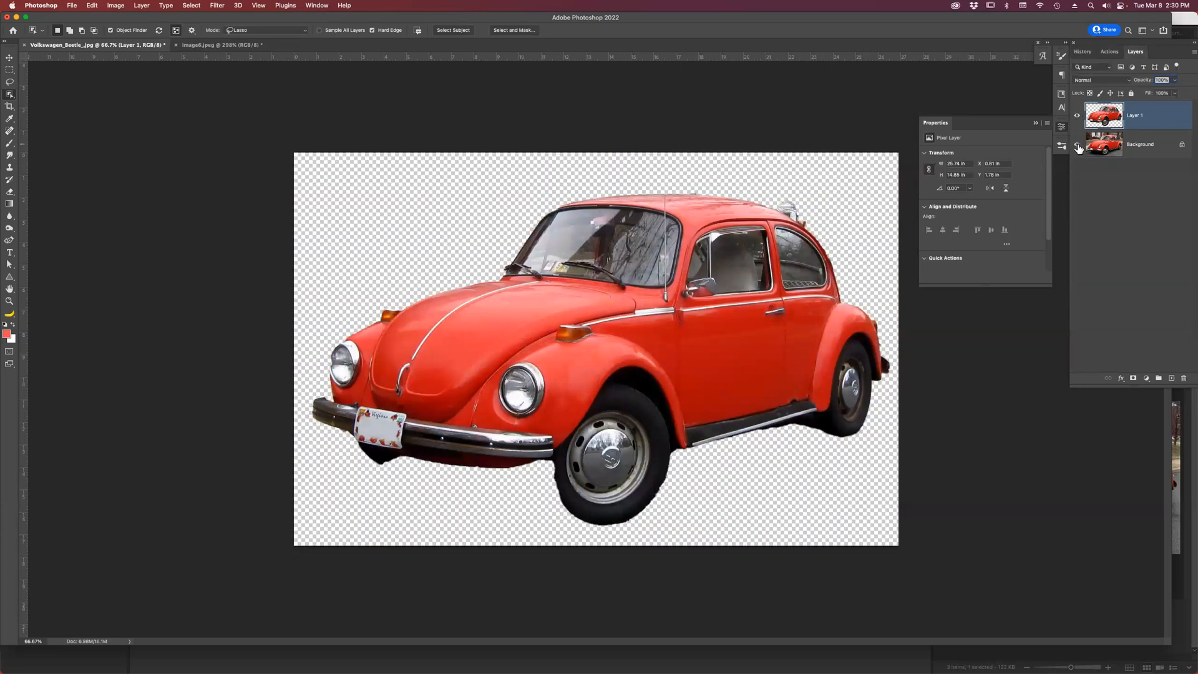
click(1077, 145)
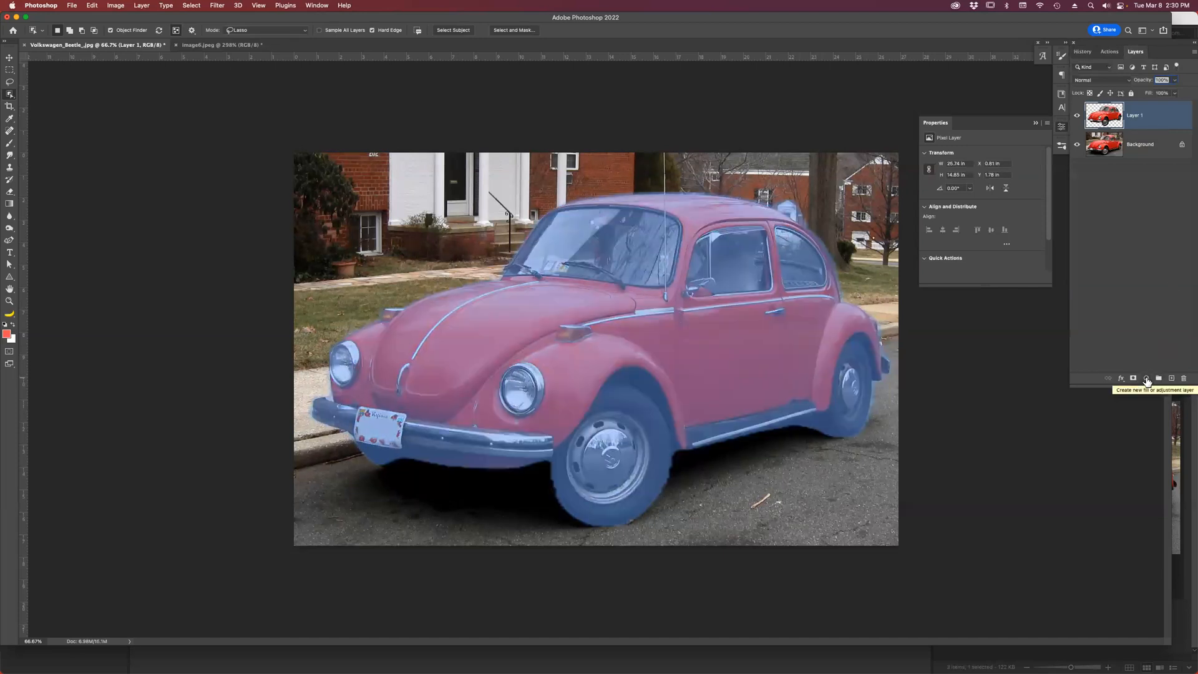
Add a Hue/Saturation adjustment clipped to Layer 1, with Master hue at -118 and saturation at +5.
key(z)
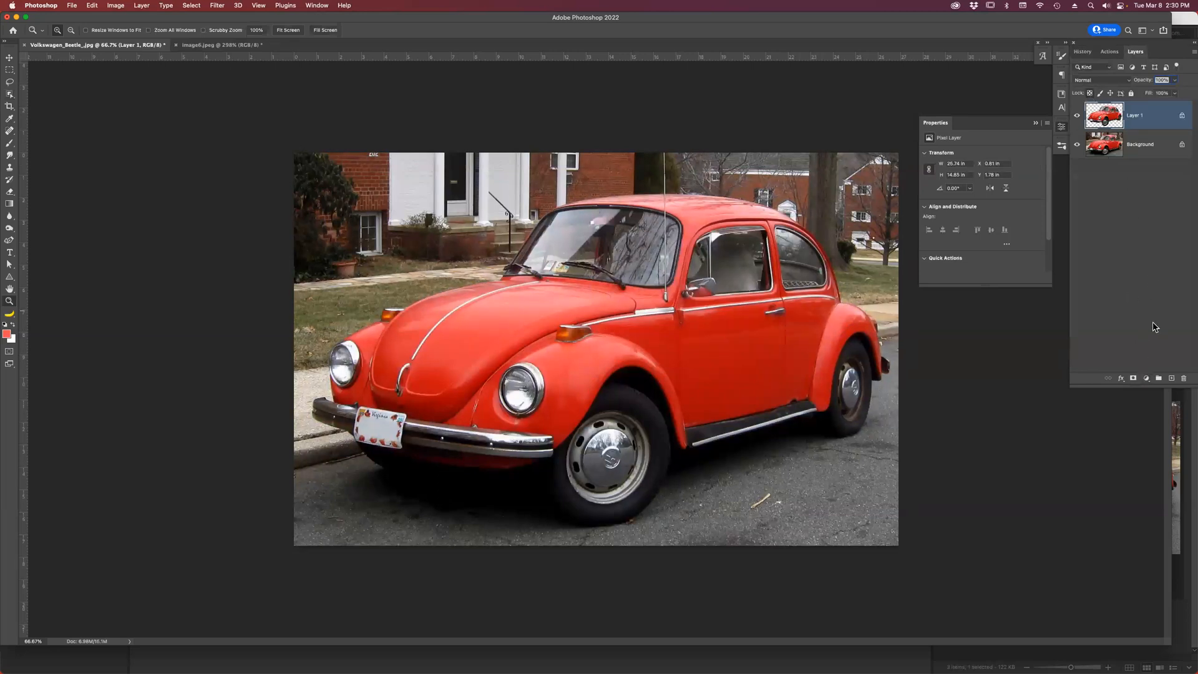
click(1147, 379)
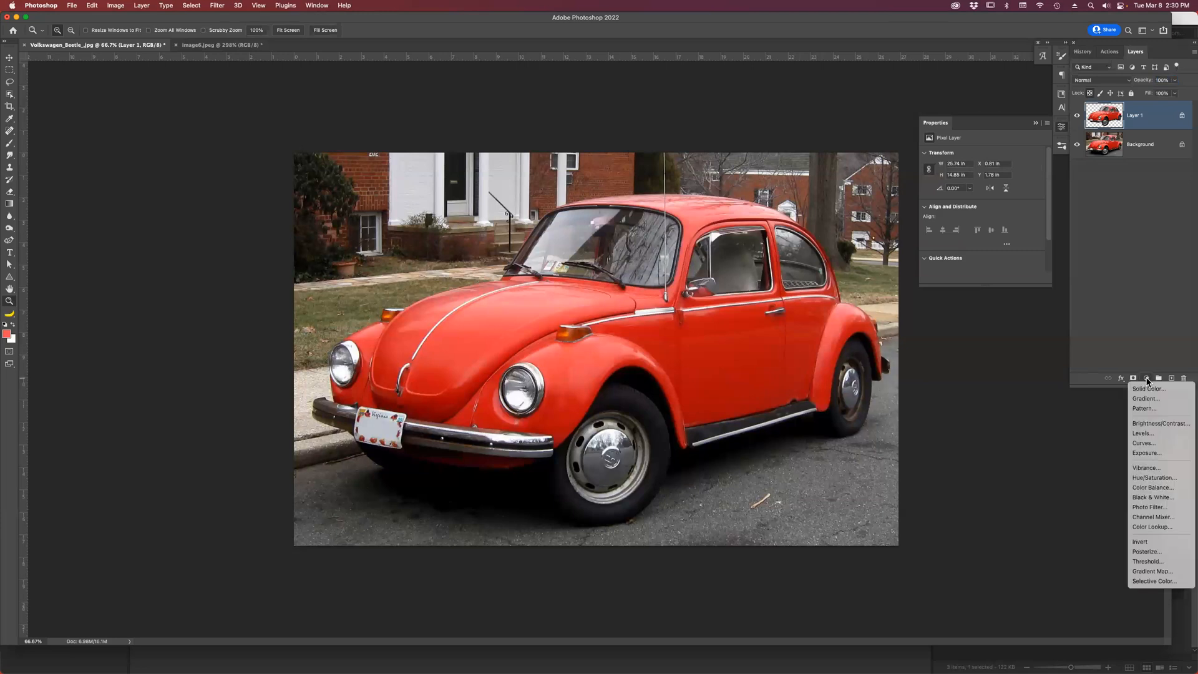
click(1156, 478)
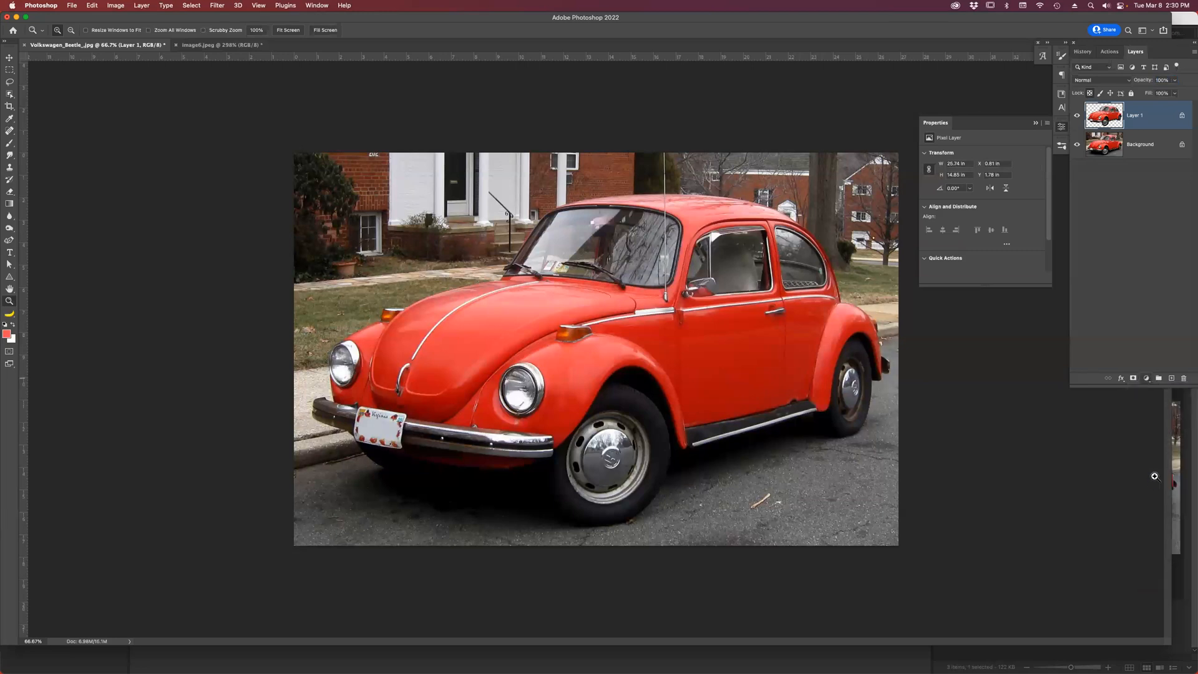
drag(983, 204, 1010, 208)
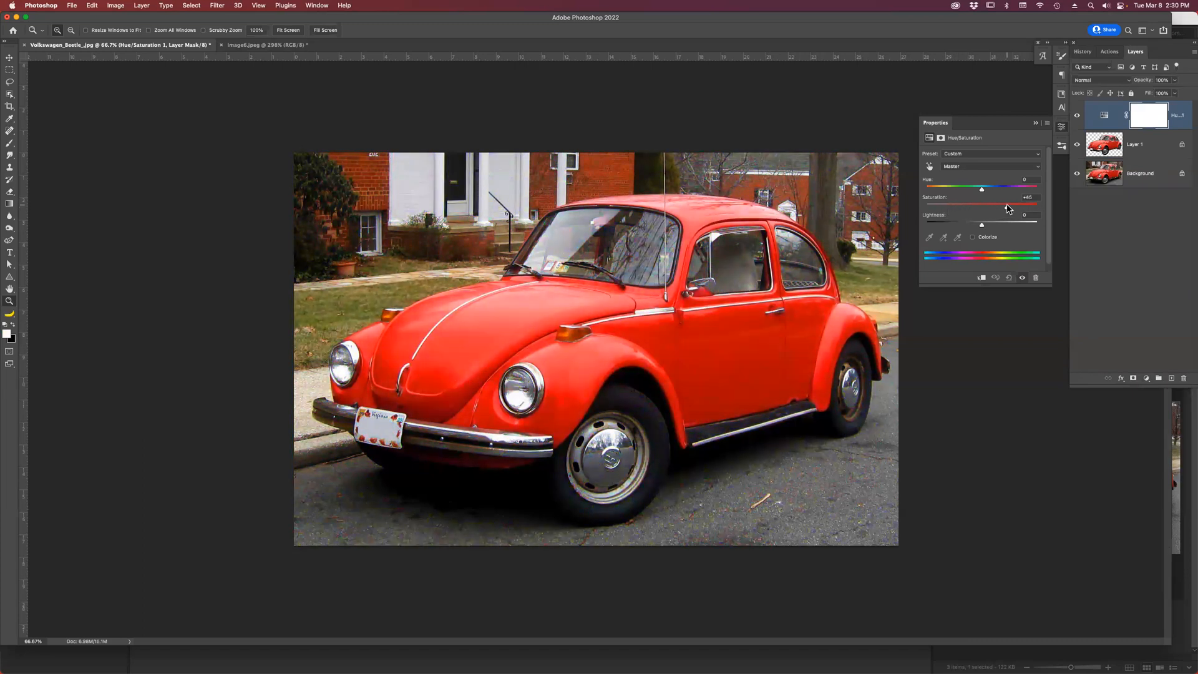
click(981, 279)
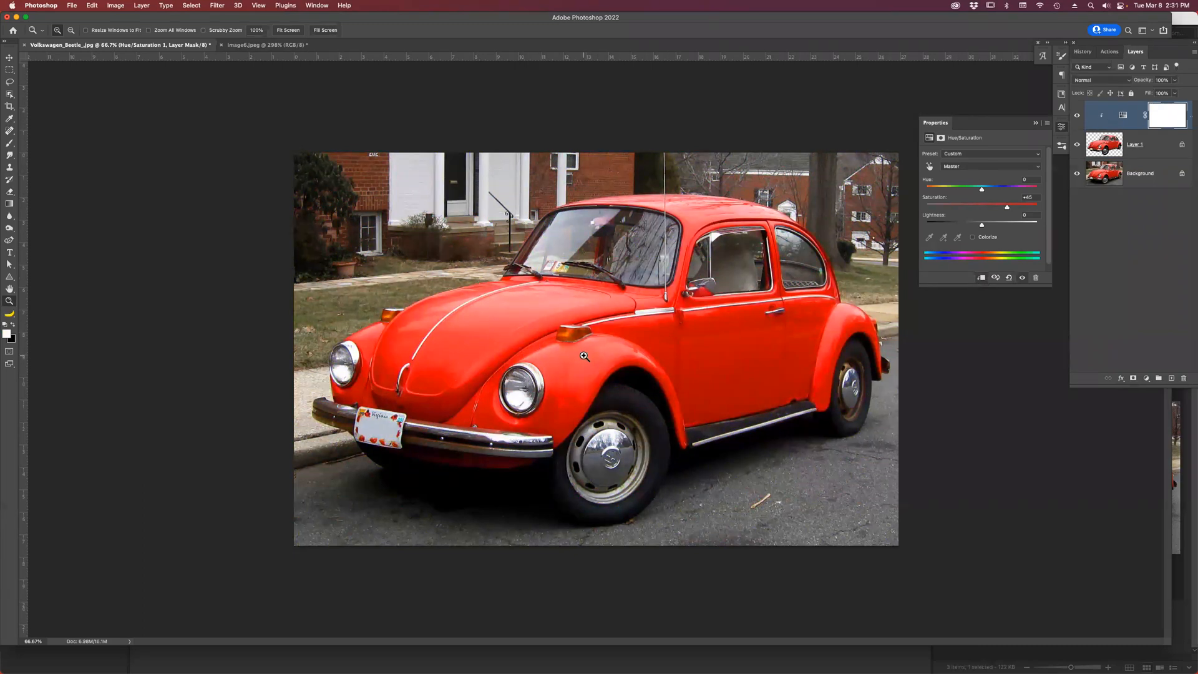
drag(992, 208, 940, 189)
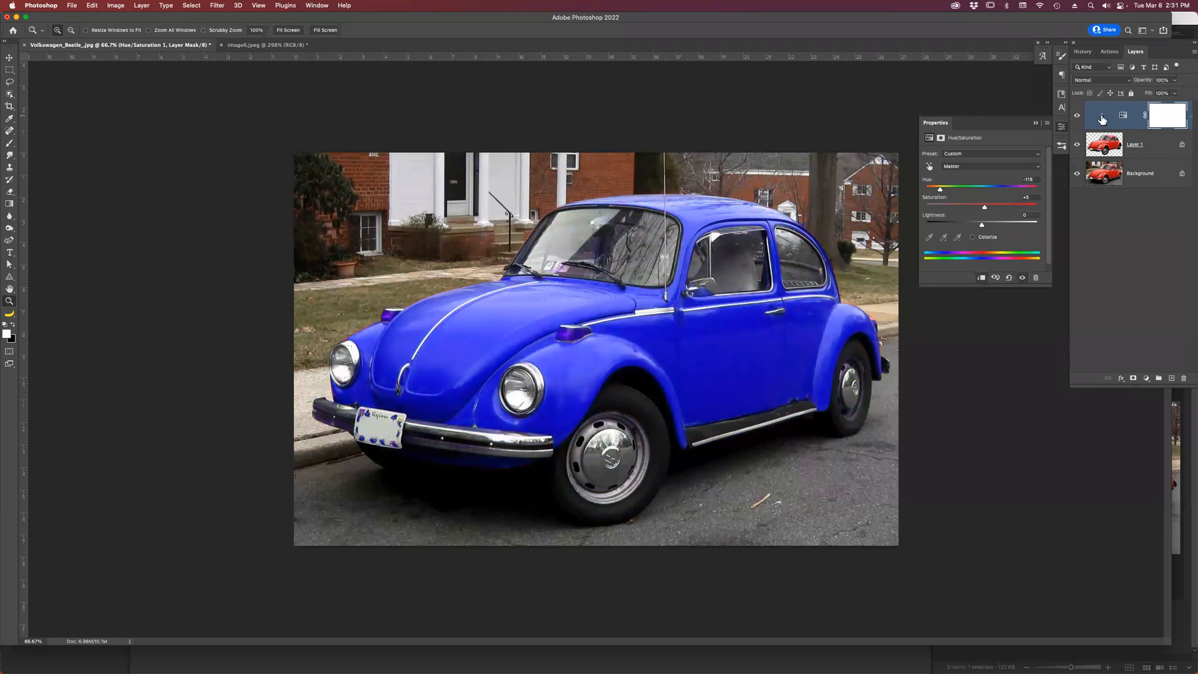
Compare the blue adjustment unclipped and clipped to Layer 1, leaving it clipped so only the car is affected.
click(982, 279)
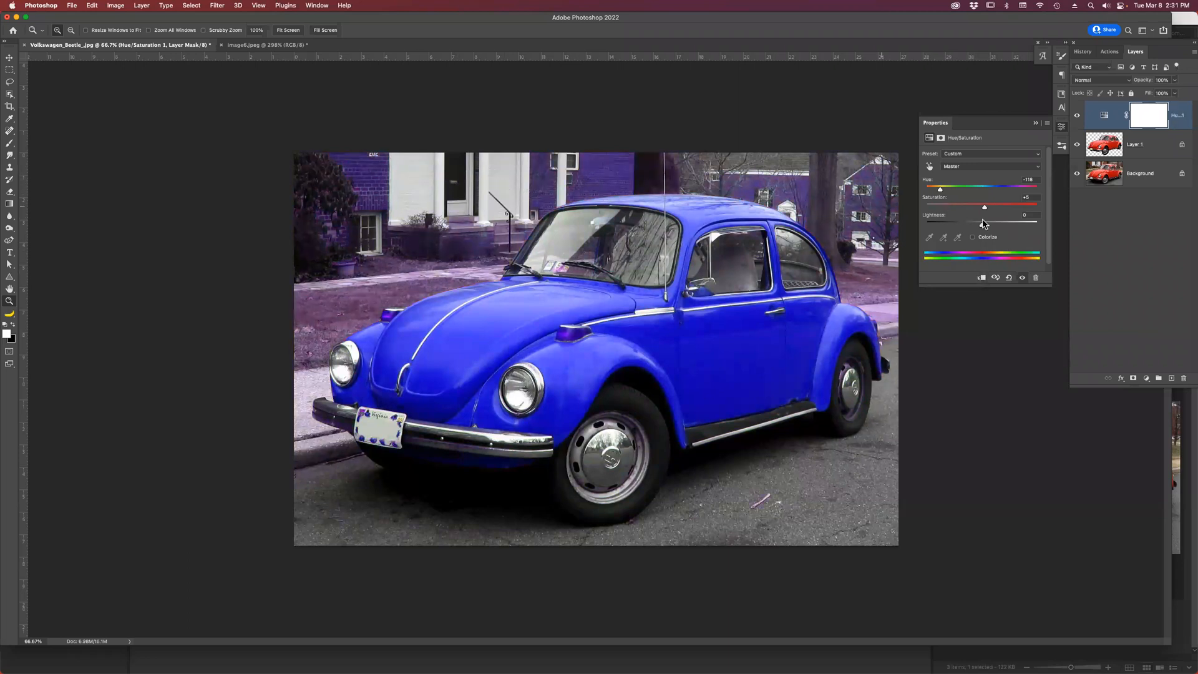
click(982, 279)
click(982, 279)
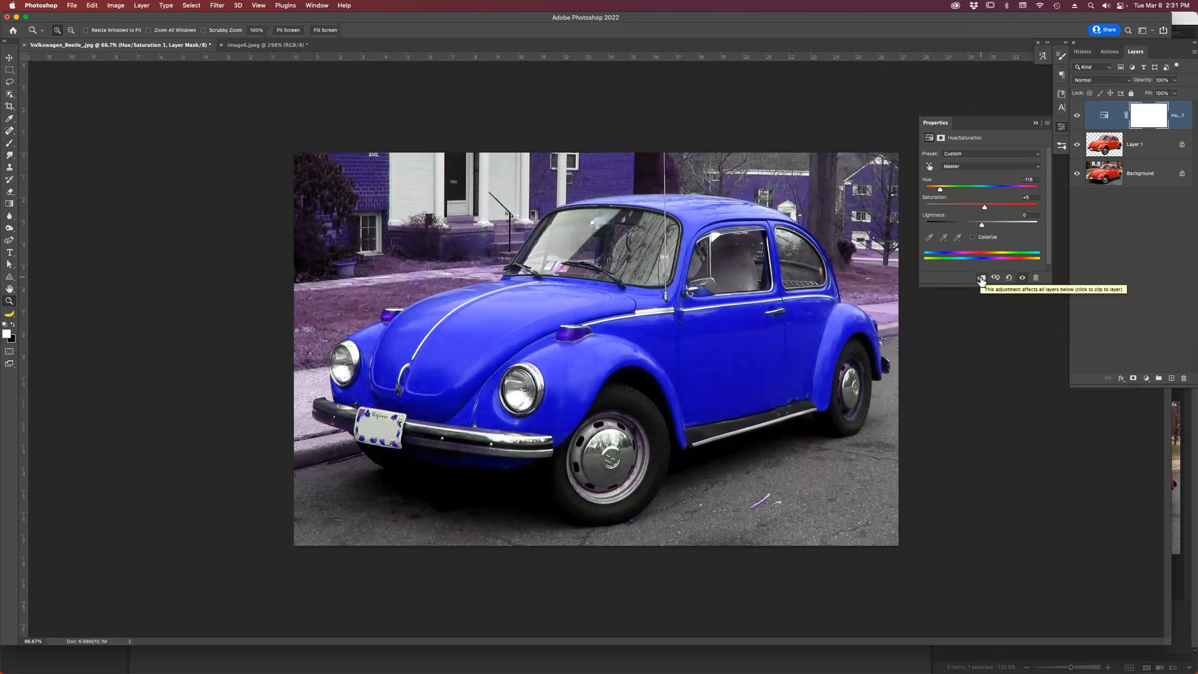
click(982, 279)
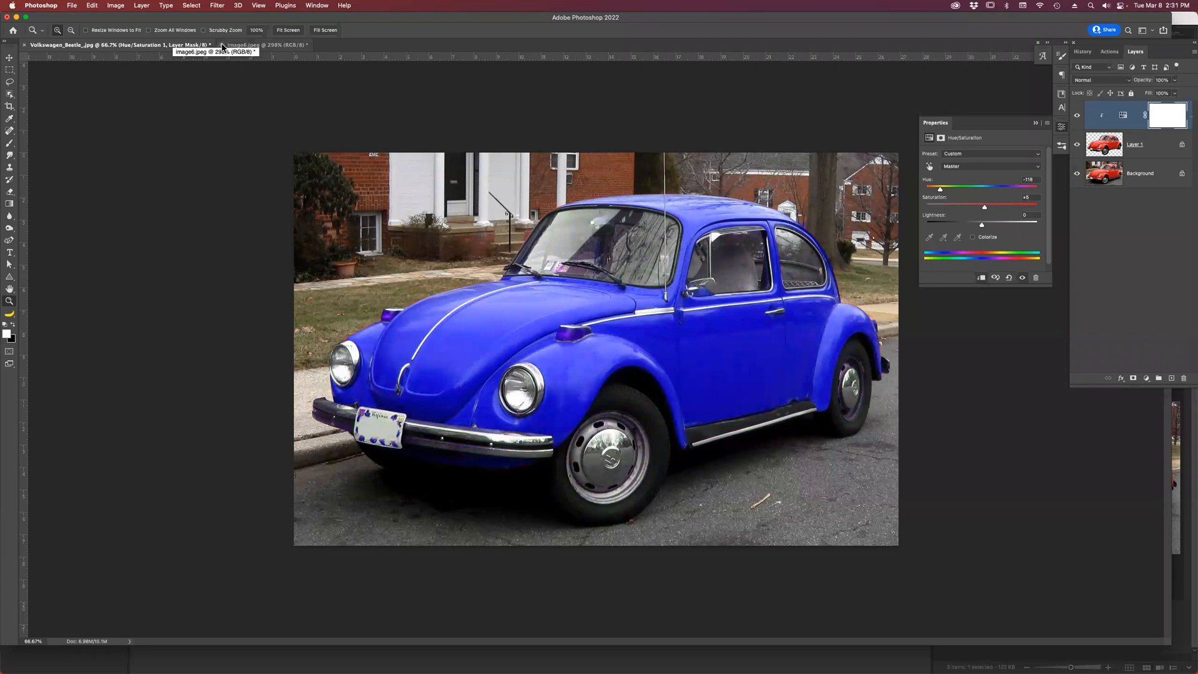
mouse_move(430, 655)
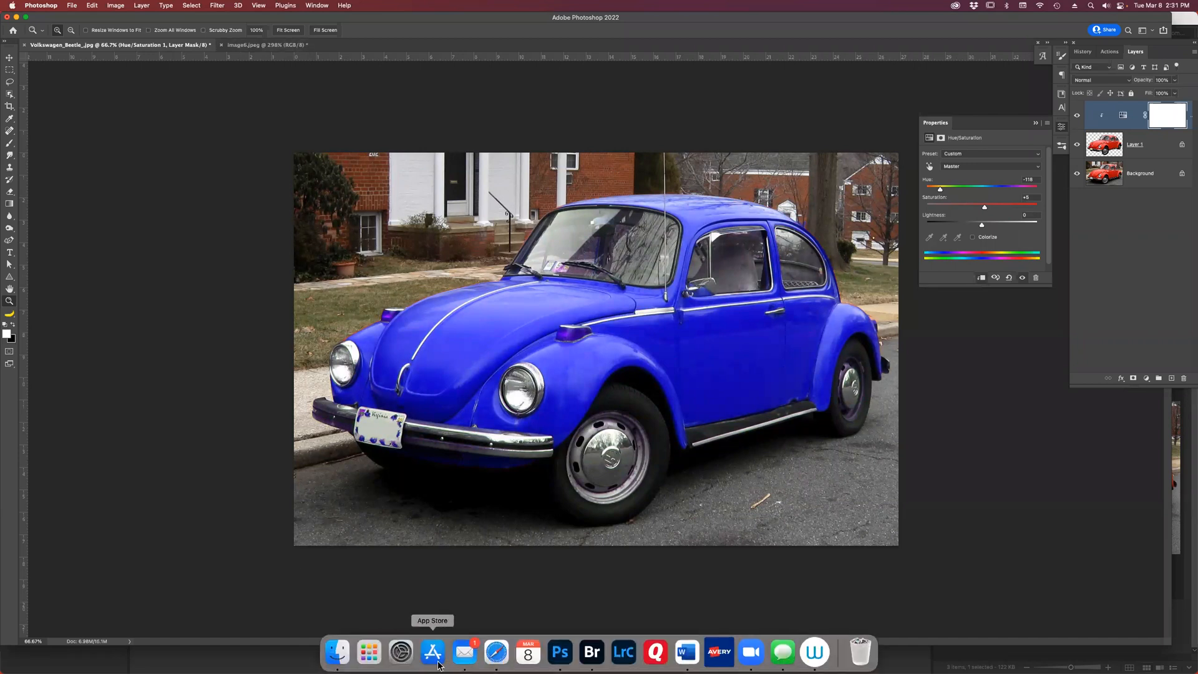